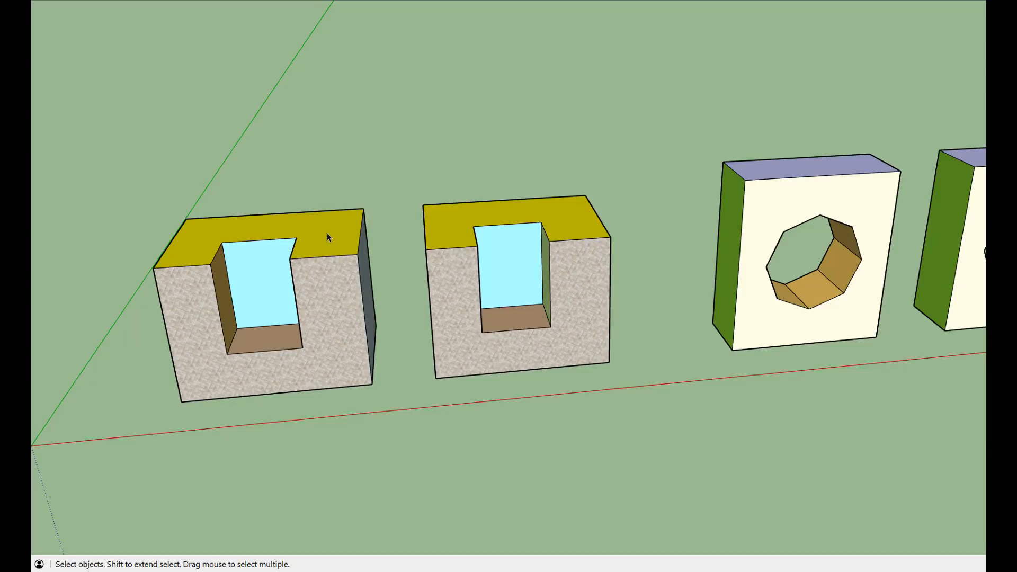
Round all edges of the left notched block with RoundCorner, using a 1.00 m offset and 6 segments.
left_click(353, 210)
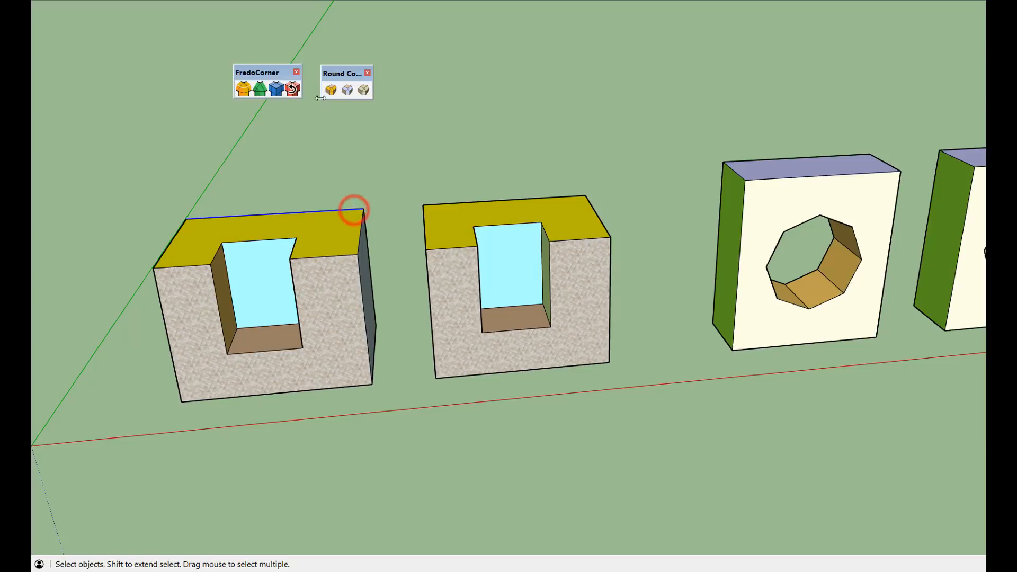
left_click(362, 97)
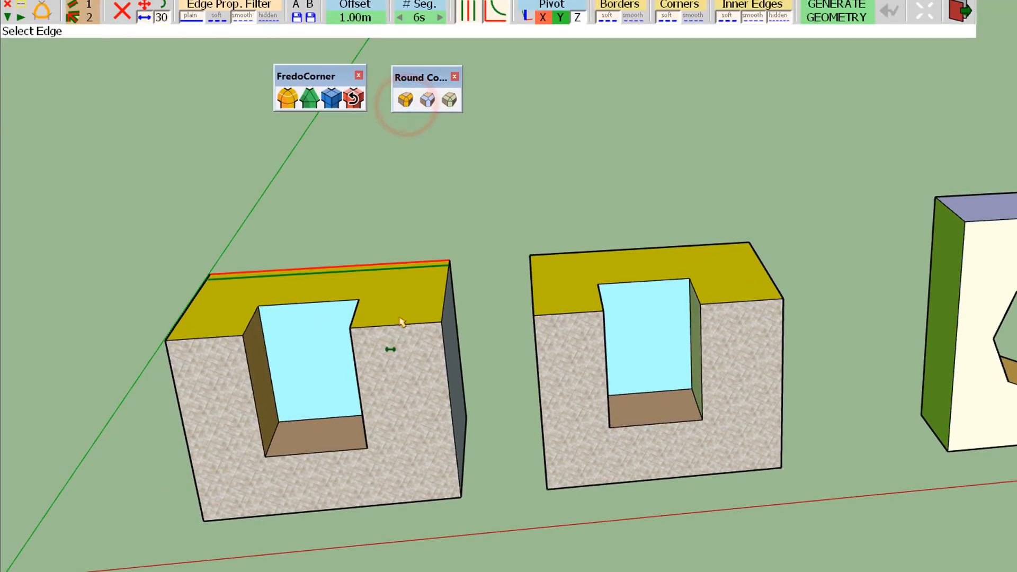
left_click(409, 304)
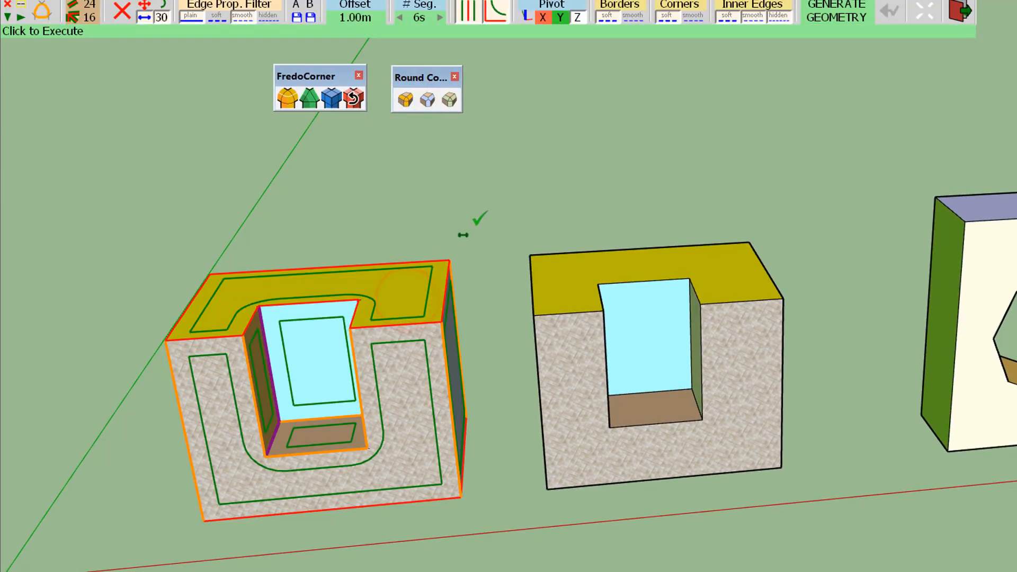
left_click(472, 210)
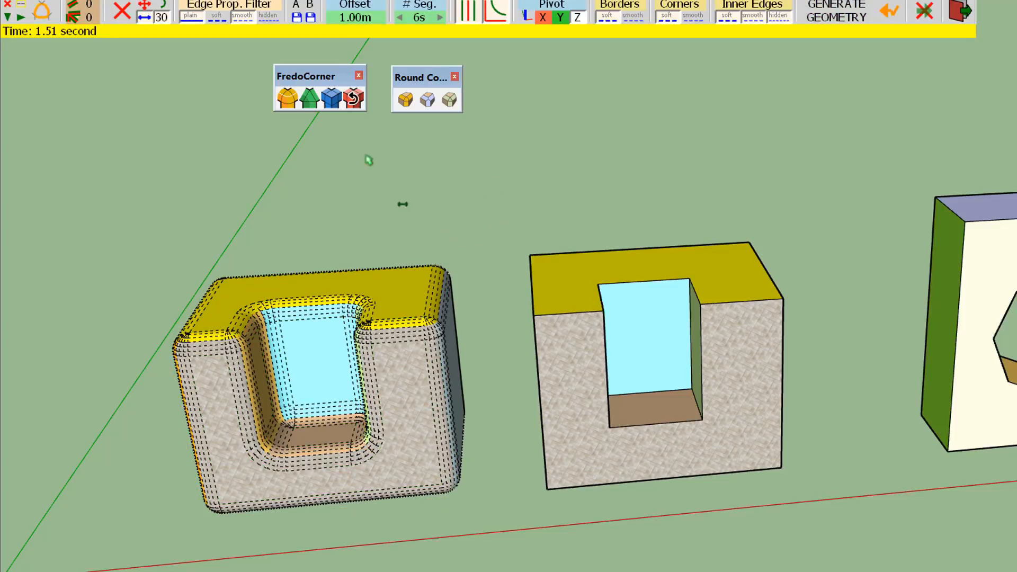
Round all edges of the second notched block with FredoCorner, using a 1.00 m offset, 6 segments and the Squircle 3.5 profile.
left_click(286, 106)
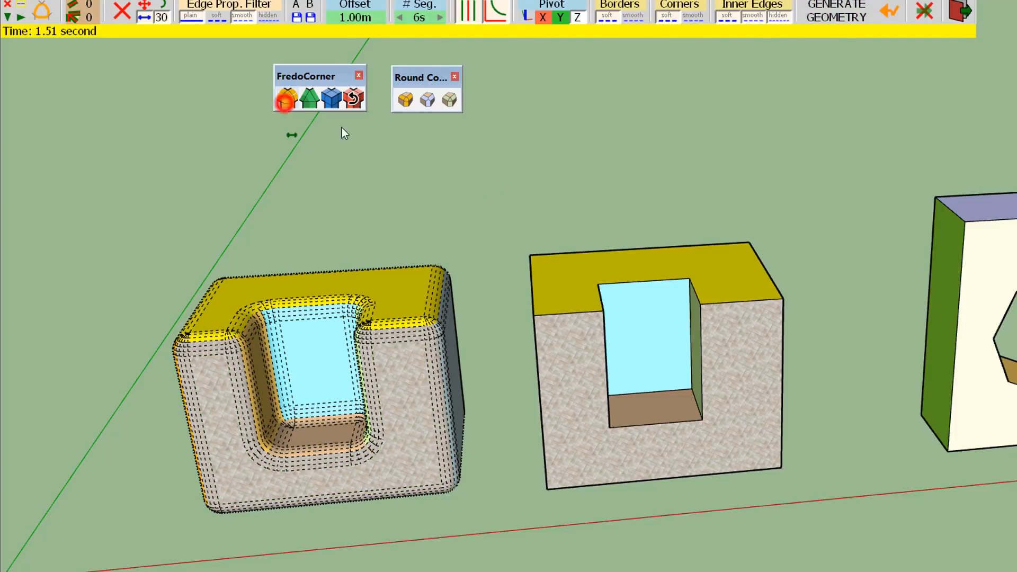
left_click(563, 270)
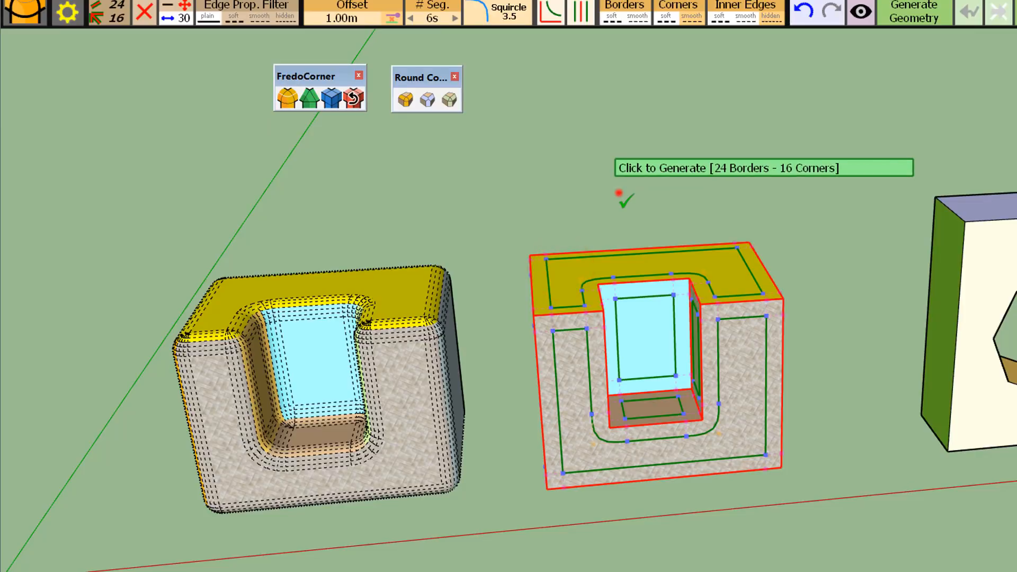
left_click(618, 193)
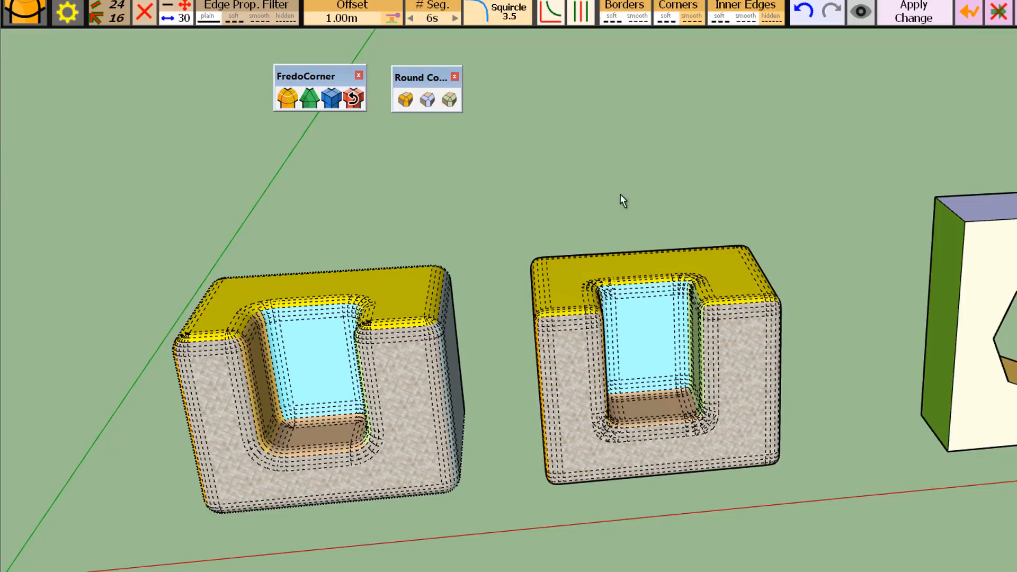
Compare the rounded edges and notch corners of the two notched blocks from close up.
scroll(564, 320, "up", 2)
scroll(563, 319, "up", 3)
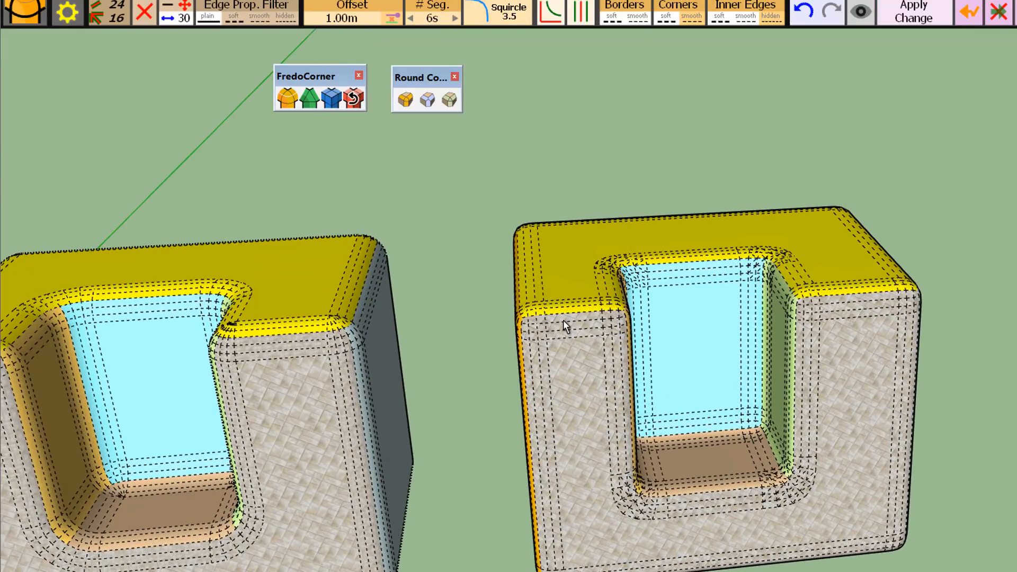
middle_click_drag(663, 317, 822, 310)
scroll(722, 325, "down", 3)
scroll(799, 320, "up", 3)
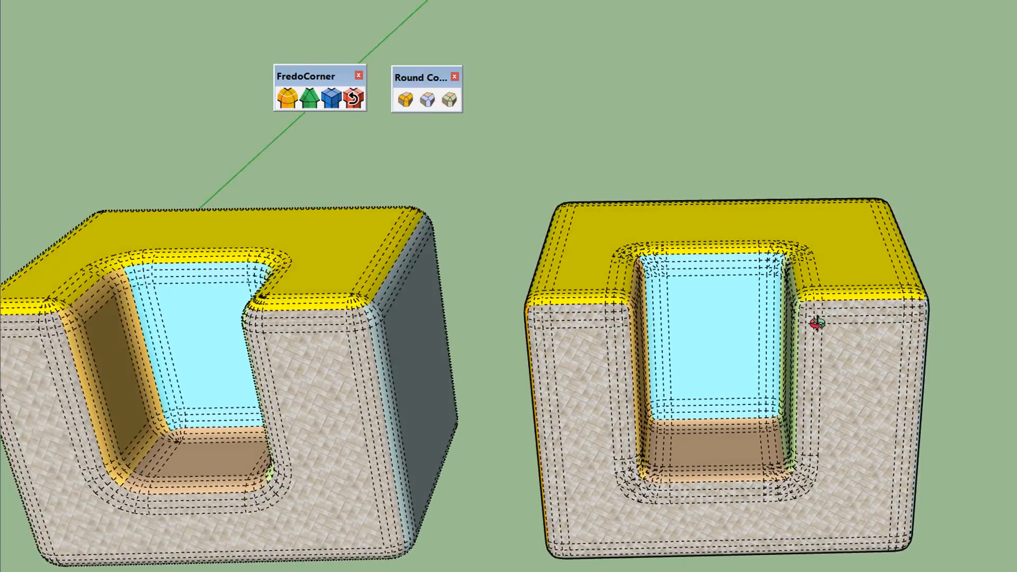
scroll(433, 301, "down", 2)
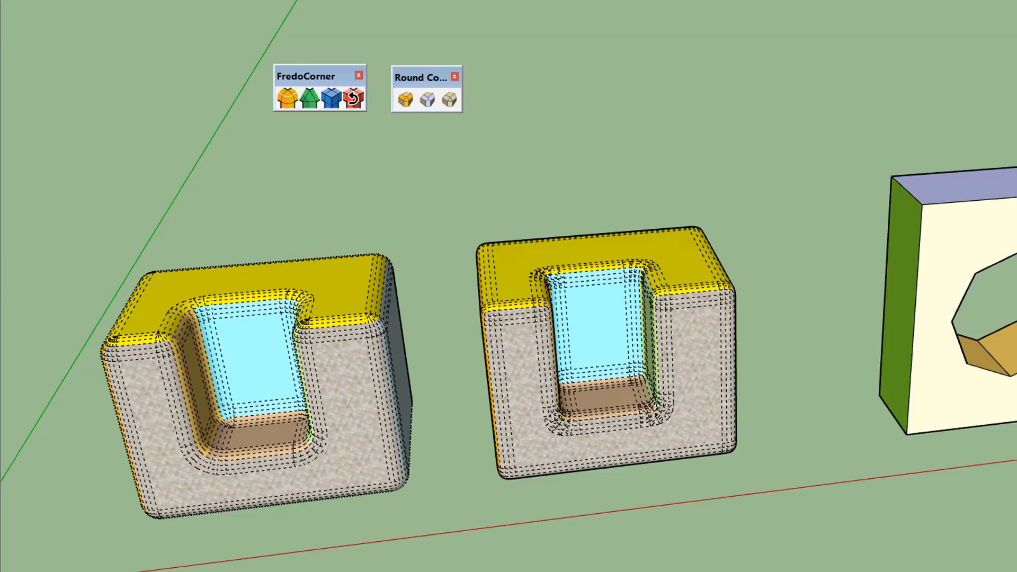
Bevel all edges of the left block with the octagonal hole using RoundCorner at 1.00 m offset, and delete the face covering the hole.
middle_click_drag(981, 236, 628, 278, "shift")
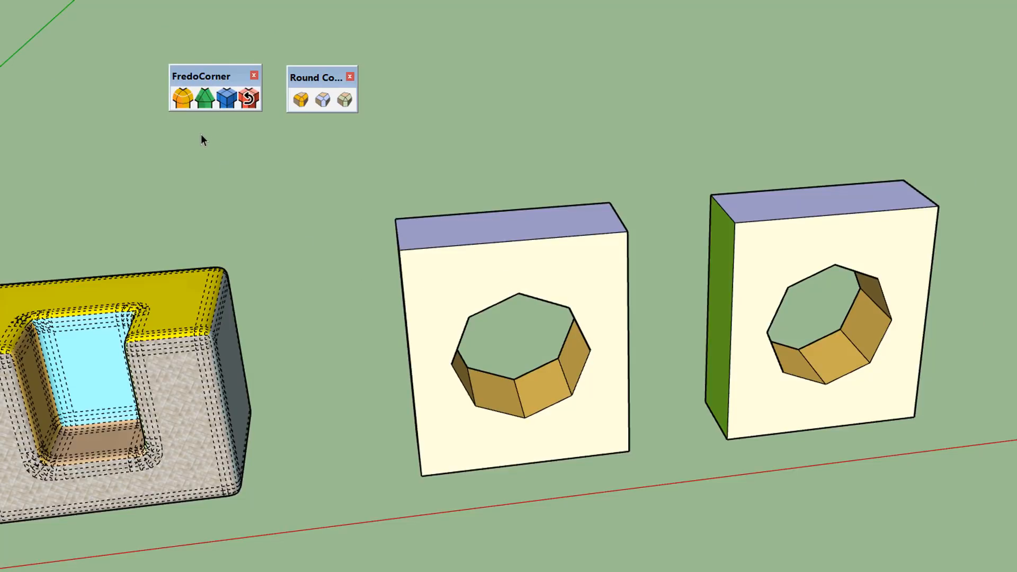
left_click(345, 99)
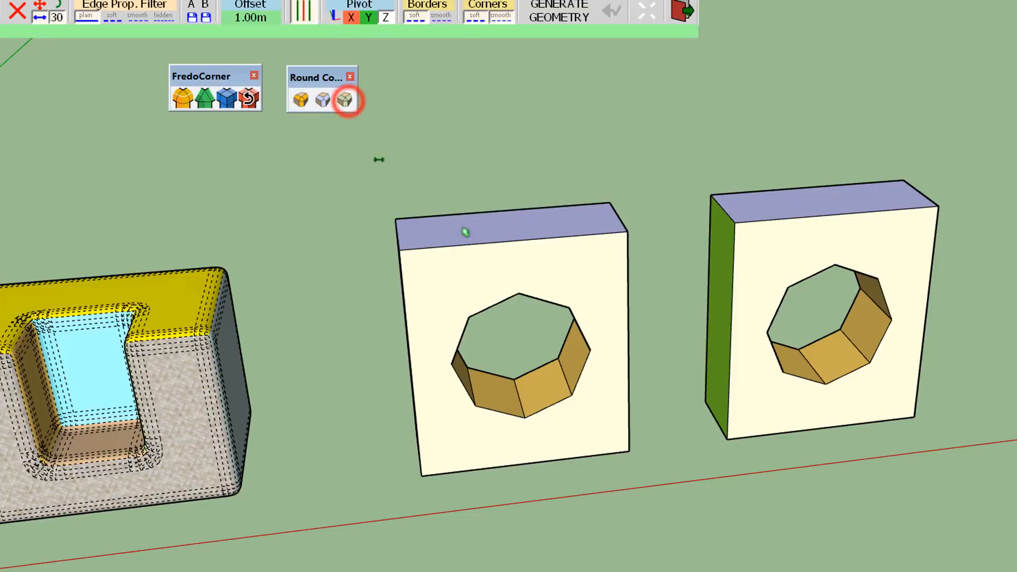
left_click(501, 262)
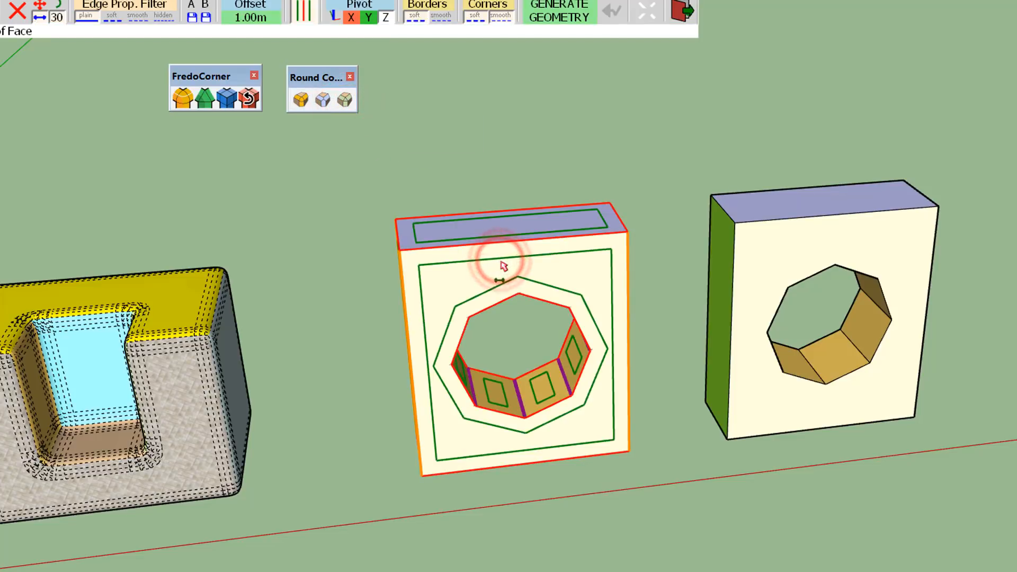
left_click(545, 164)
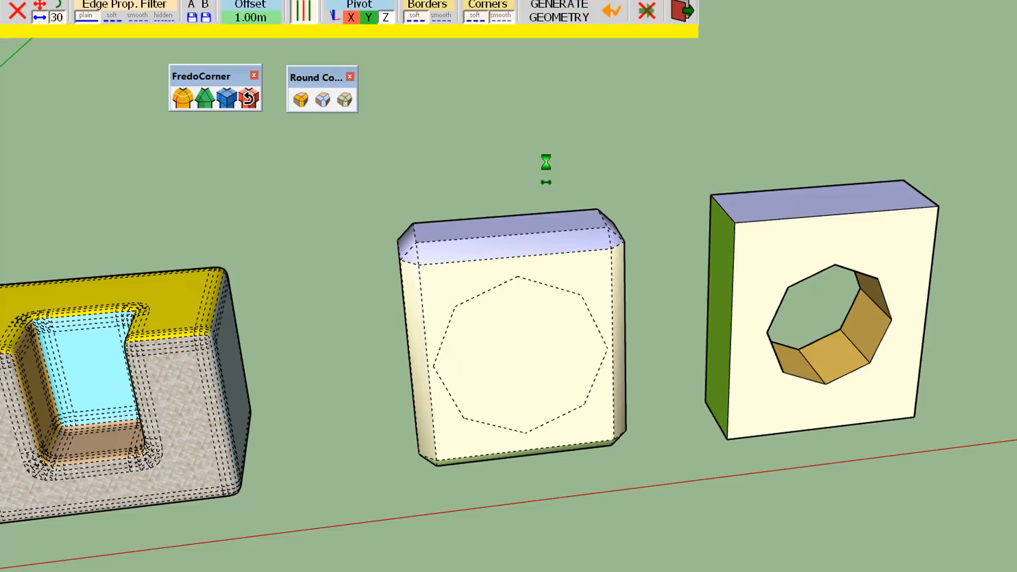
left_click(544, 307)
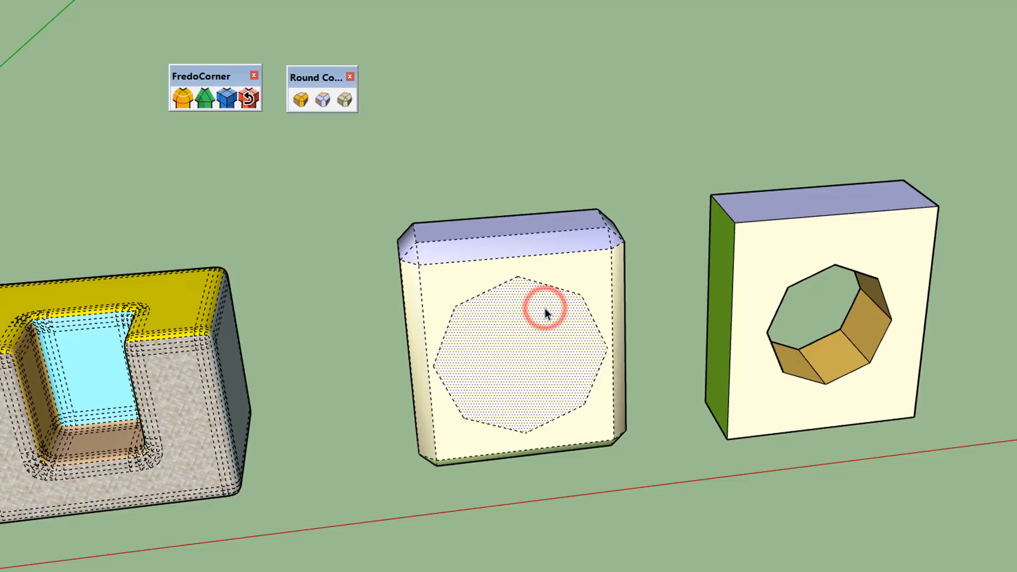
key("Delete")
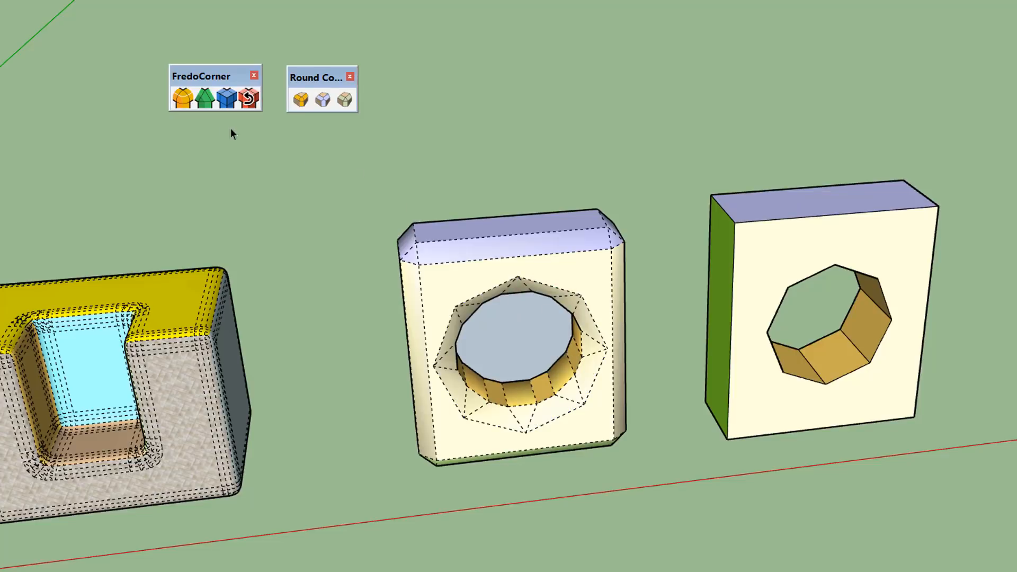
Bevel all edges of the right block with the octagonal hole using FredoCorner at 1.00 m offset, and compare both bevelled blocks.
left_click(205, 101)
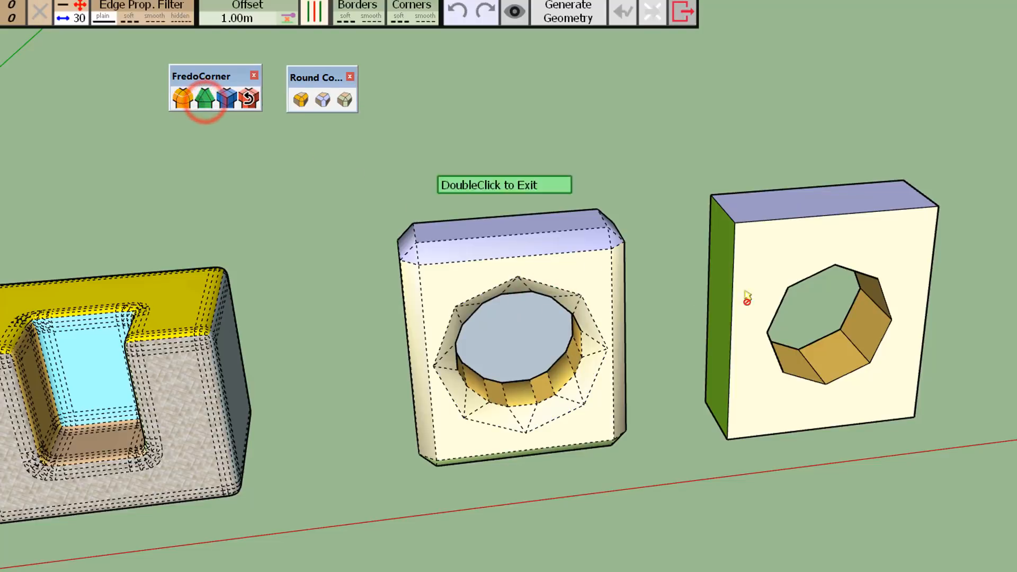
double_click(784, 257)
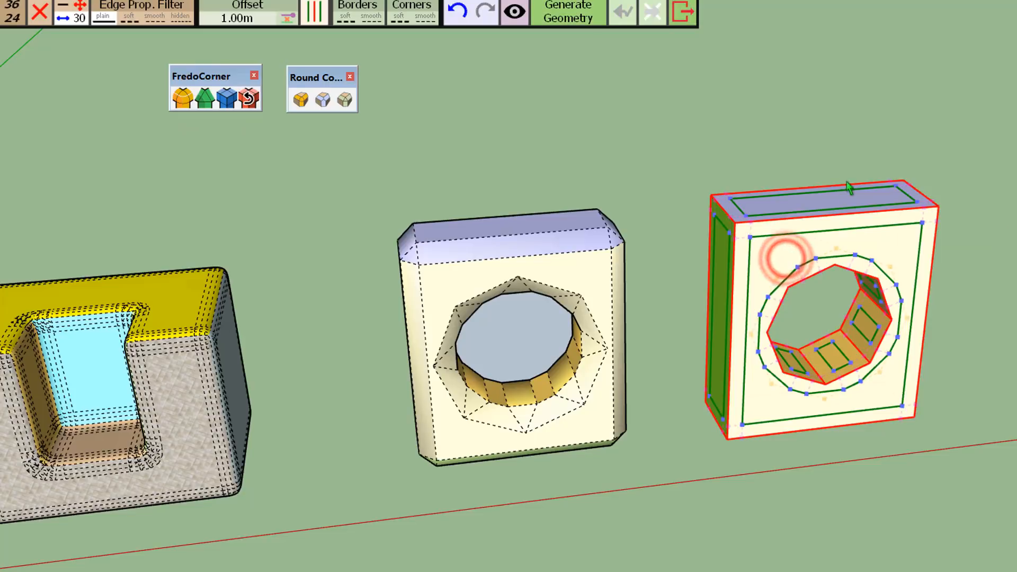
left_click(852, 139)
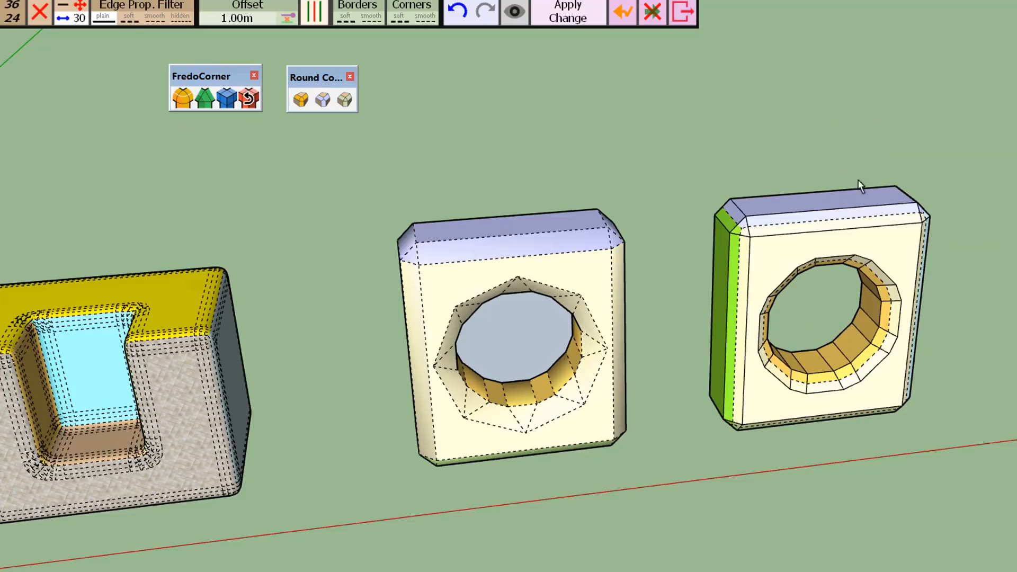
middle_click_drag(894, 279, 914, 266)
scroll(927, 286, "up", 3)
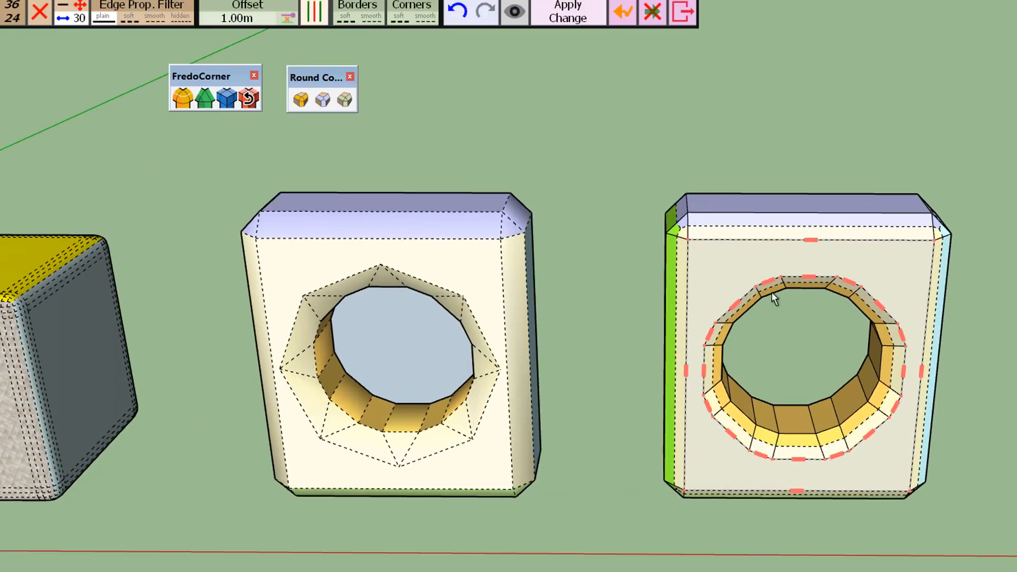
middle_click_drag(473, 257, 567, 263)
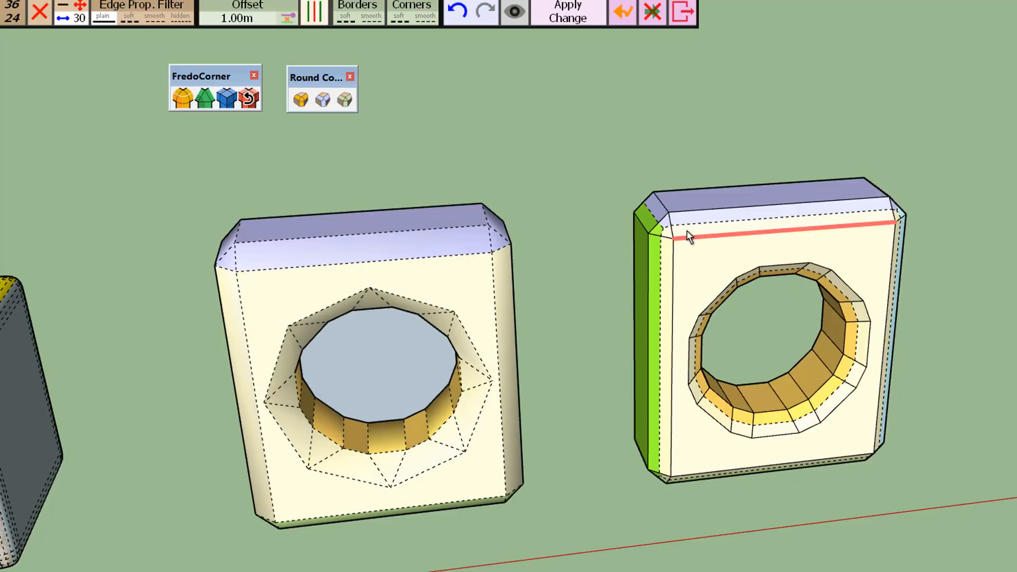
middle_click_drag(774, 266, 789, 249)
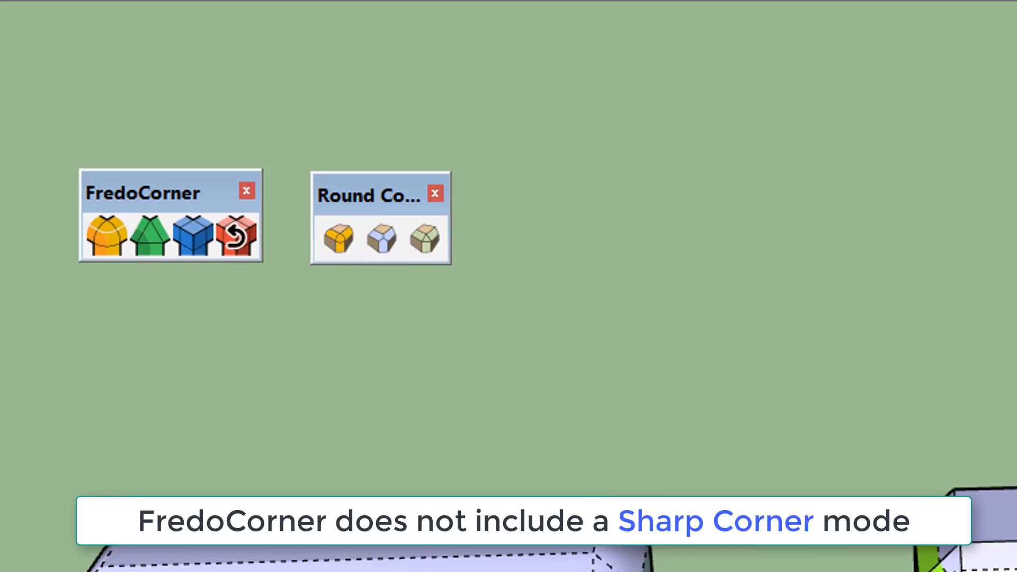
Undo the right holed block's bevel and apply RoundCorner's Sharp Corner mode to its edges with 1.00 m offset and 6 segments.
key("ctrl+z")
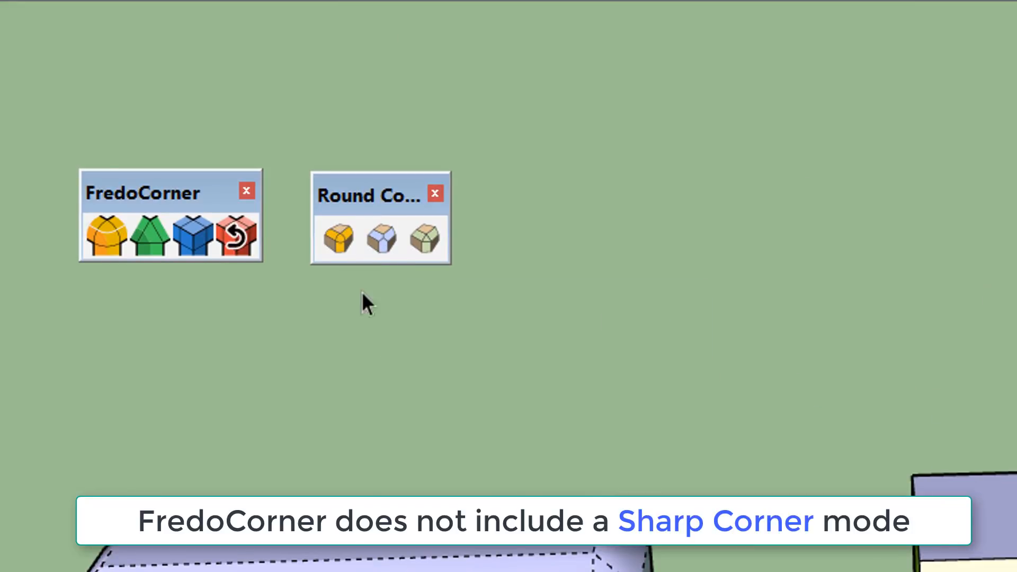
left_click(386, 242)
left_click(1015, 518)
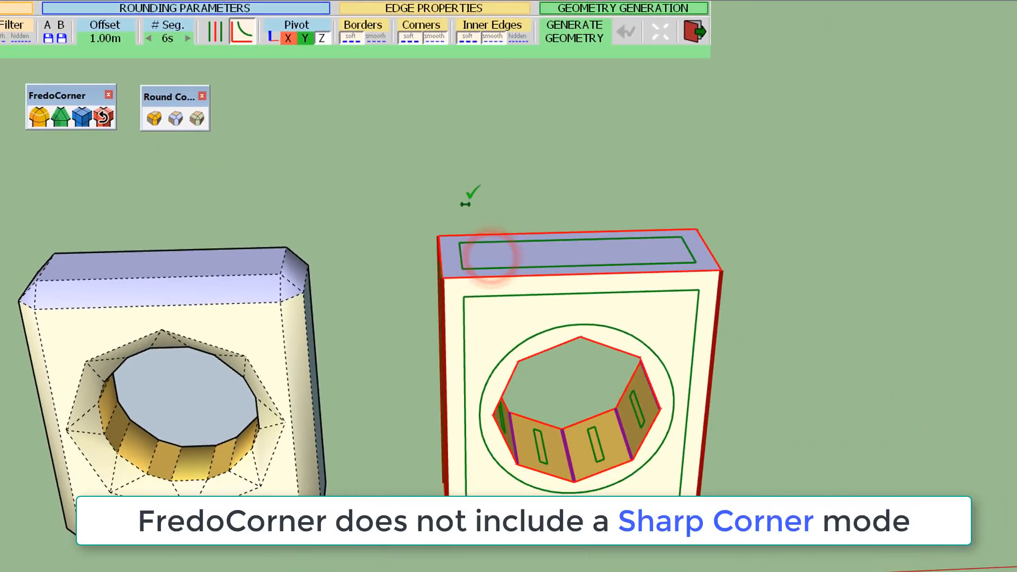
left_click(505, 196)
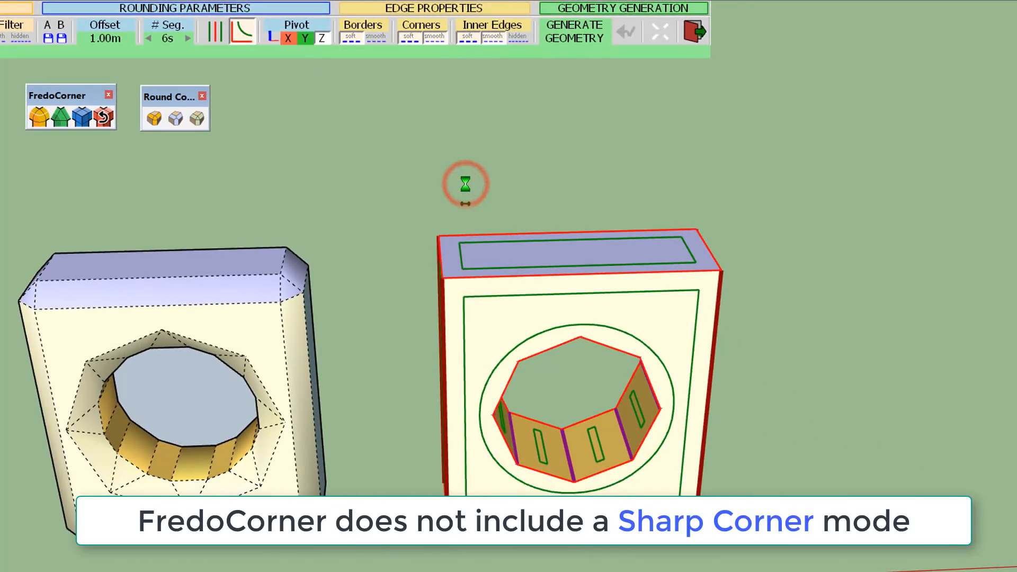
middle_click_drag(492, 317, 565, 306)
scroll(465, 290, "up", 8)
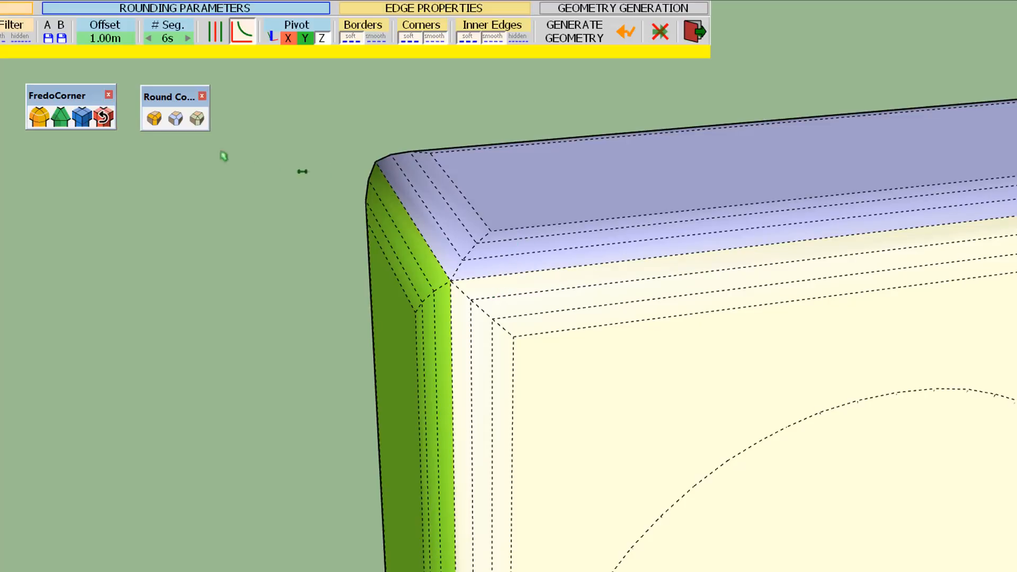
scroll(20, 145, "up", 3)
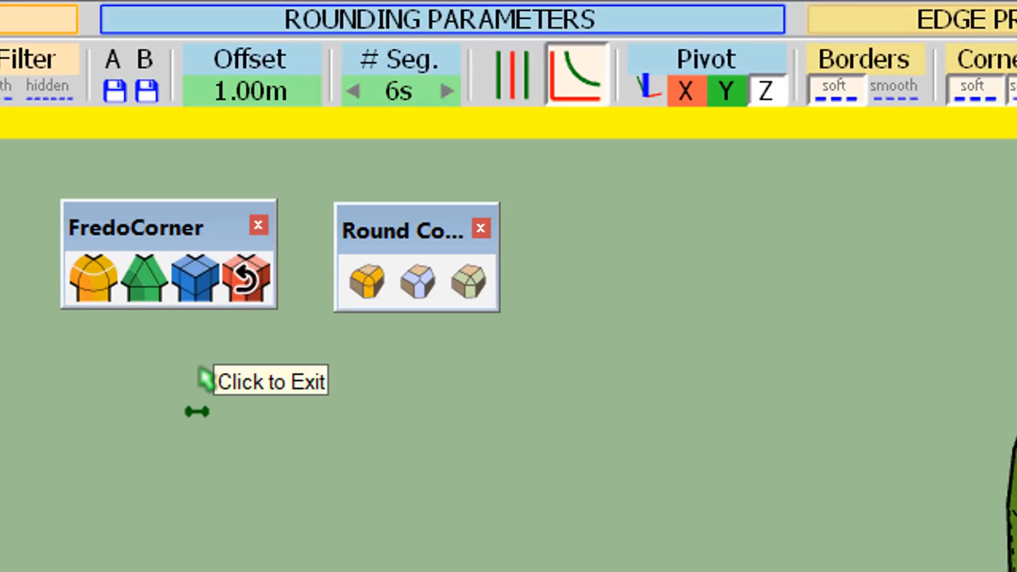
left_click(223, 402)
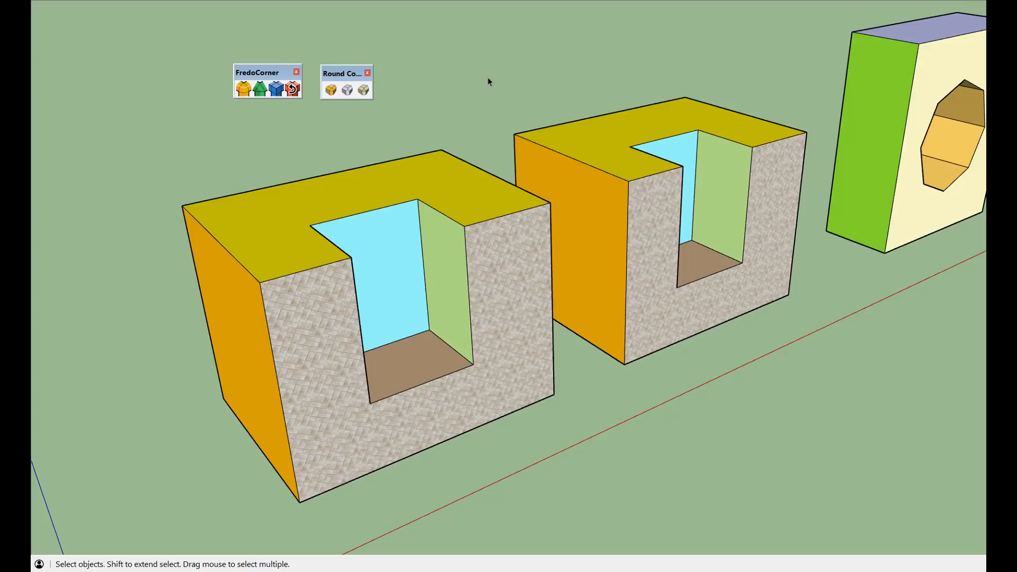
Round all edges of the unmodified left notched block with FredoCorner, using a 1.00 m offset and 6 segments.
left_click(243, 88)
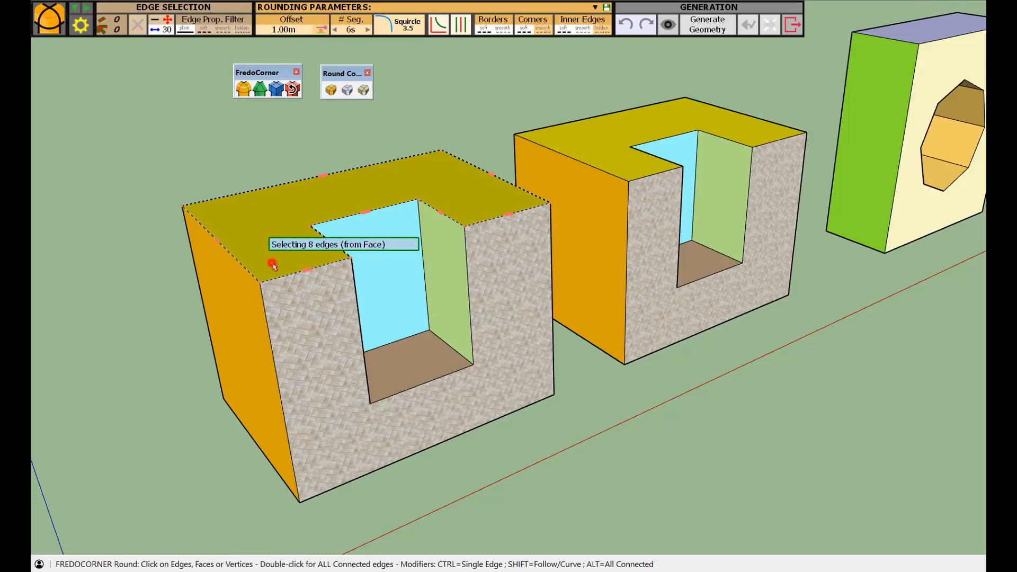
double_click(271, 263)
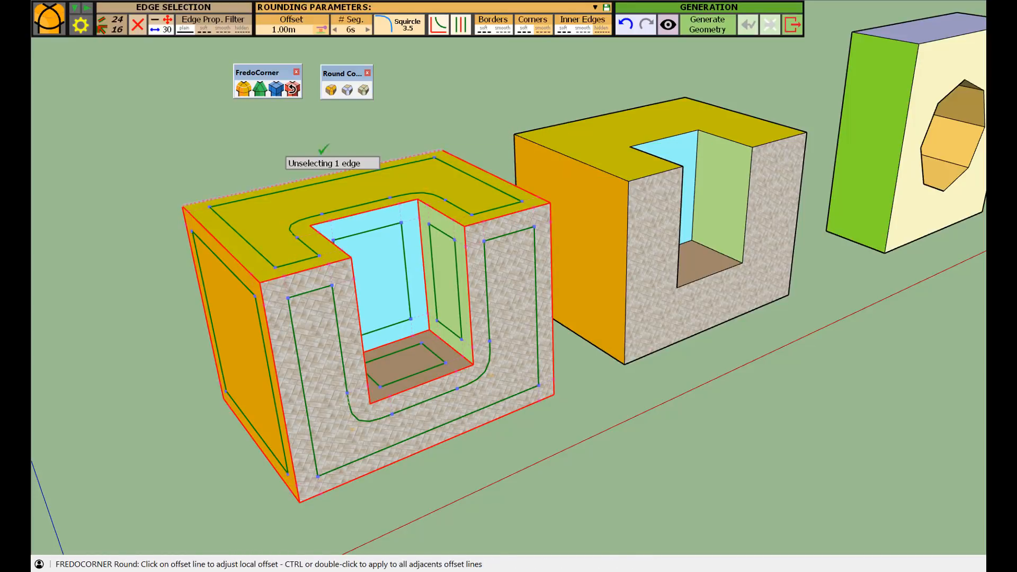
left_click(328, 140)
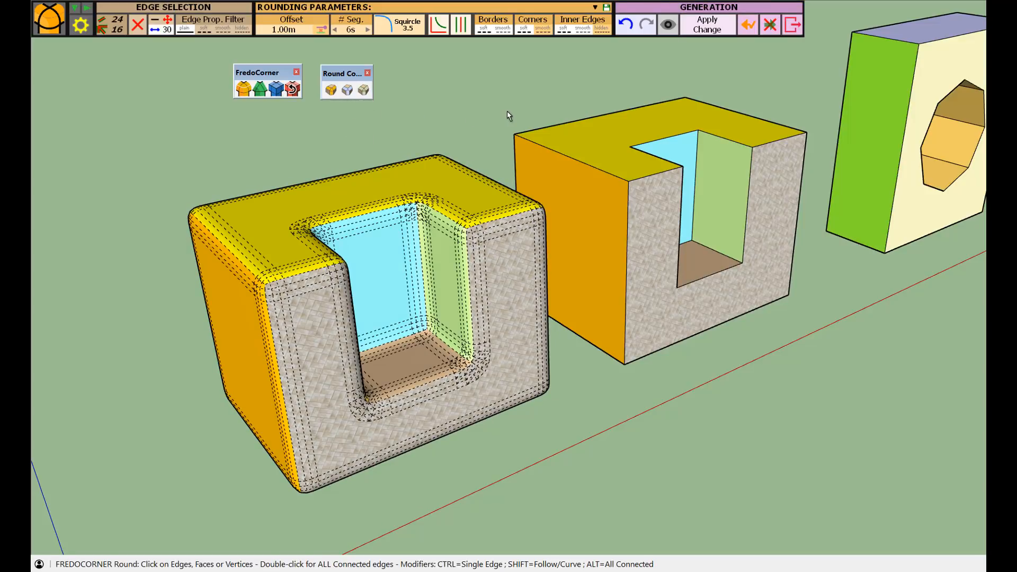
left_click(792, 24)
Round all edges of the second unmodified notched block with RoundCorner, using a 1.00 m offset and 6 segments.
left_click(333, 91)
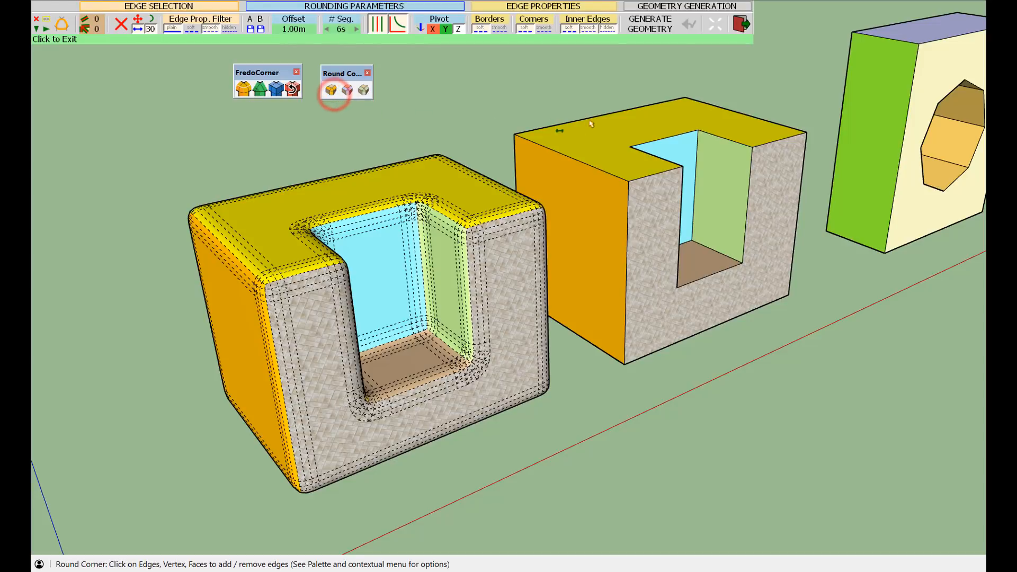
left_click(593, 128)
left_click(586, 96)
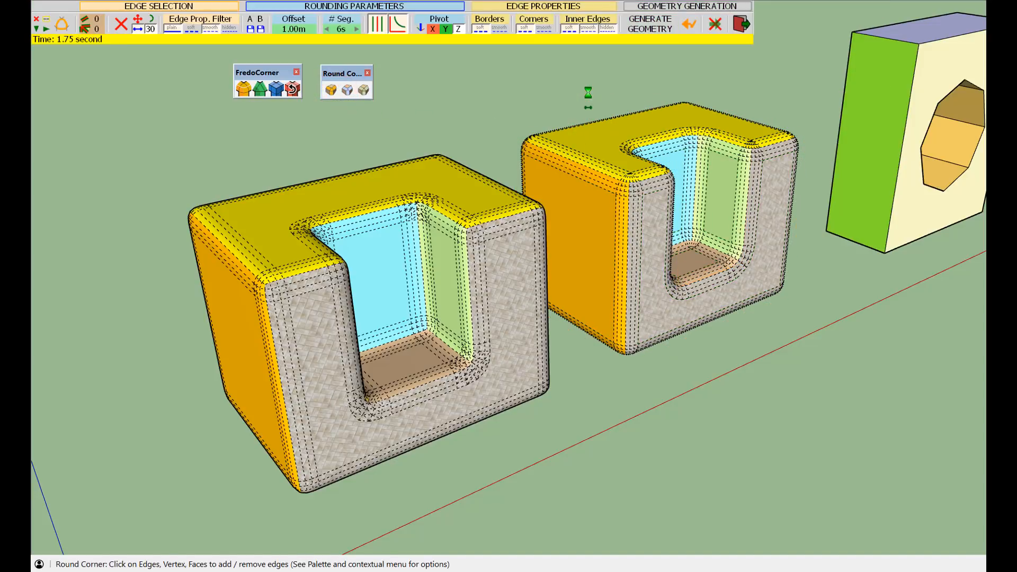
Compare the outer top corners of the FredoCorner-rounded block and the RoundCorner-rounded block up close.
scroll(274, 304, "up", 3)
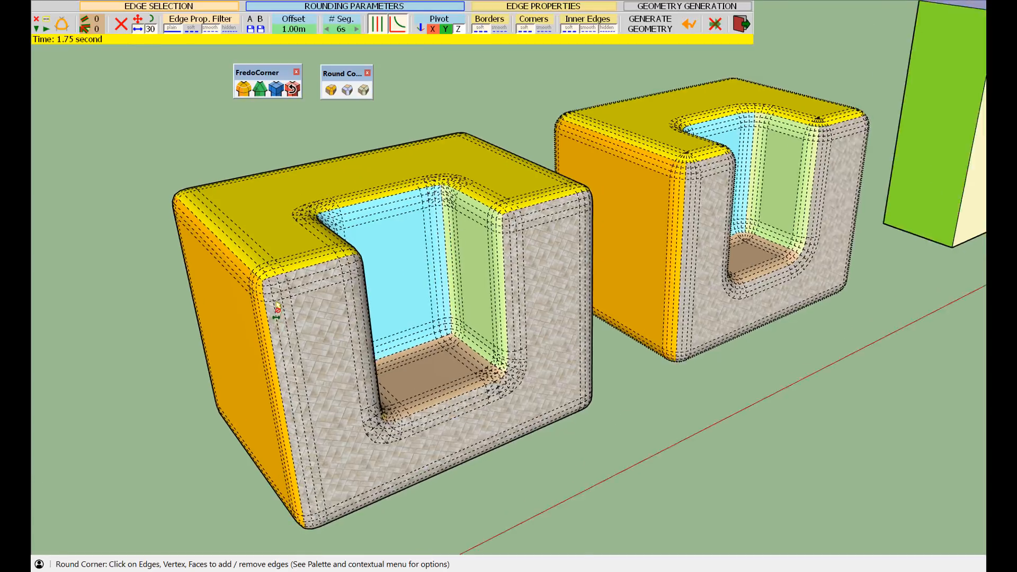
scroll(272, 302, "up", 5)
middle_click_drag(266, 292, 335, 281)
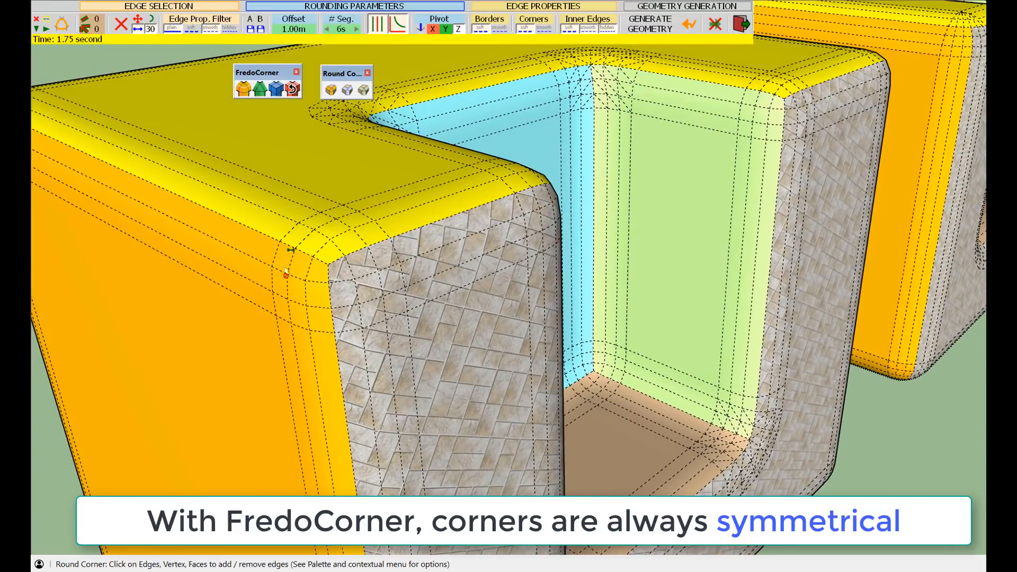
mouse_move(364, 263)
middle_mouse_down()
mouse_move(295, 256)
mouse_move(360, 253)
middle_mouse_up()
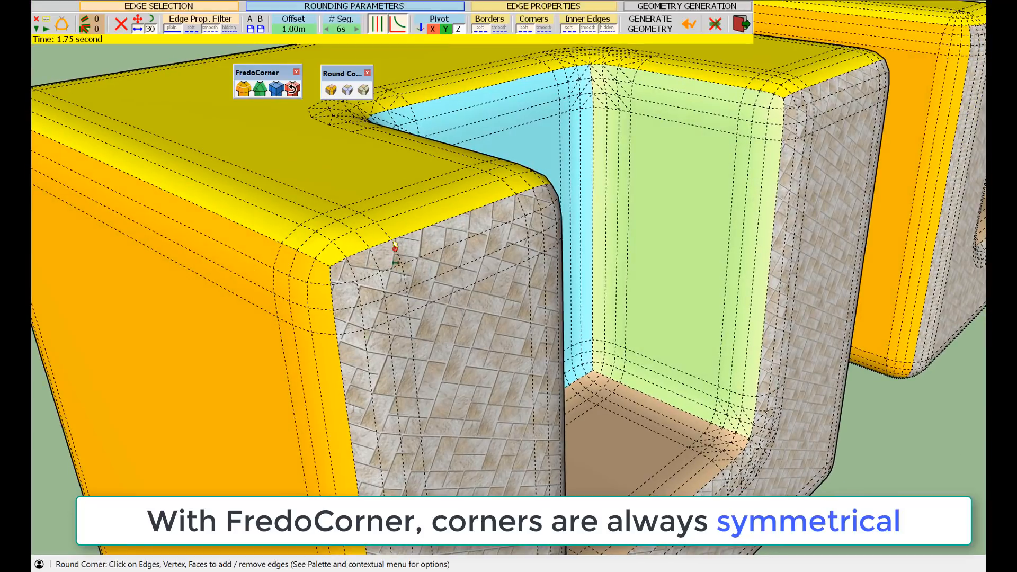
scroll(336, 274, "down", 10)
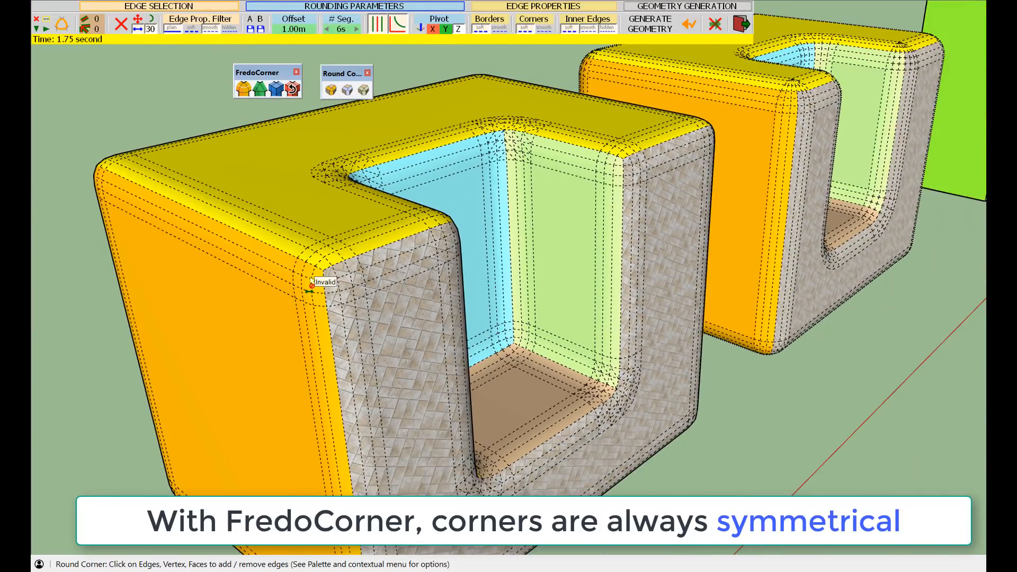
scroll(690, 151, "up", 8)
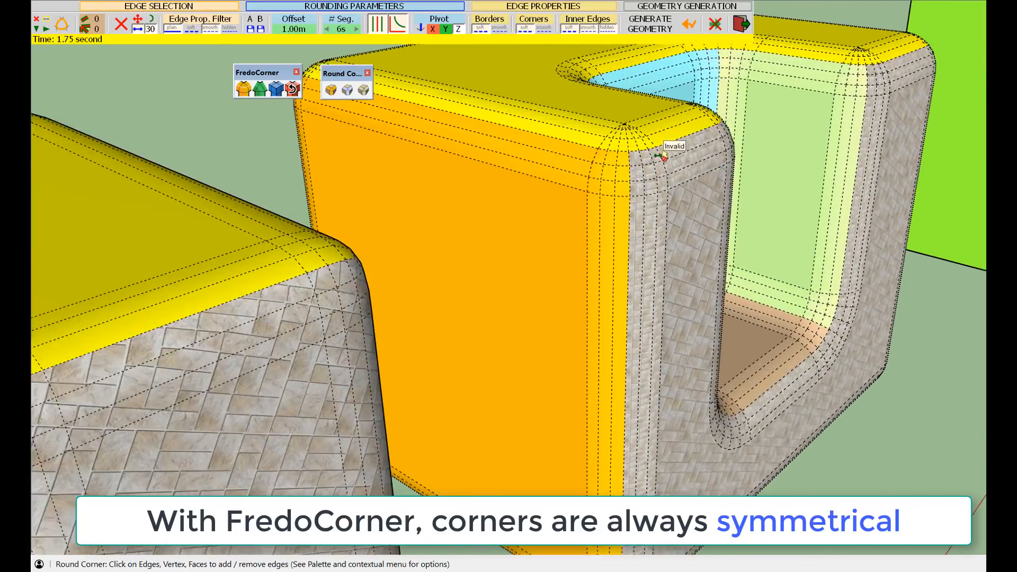
middle_click_drag(662, 155, 659, 156)
middle_click_drag(563, 179, 551, 177)
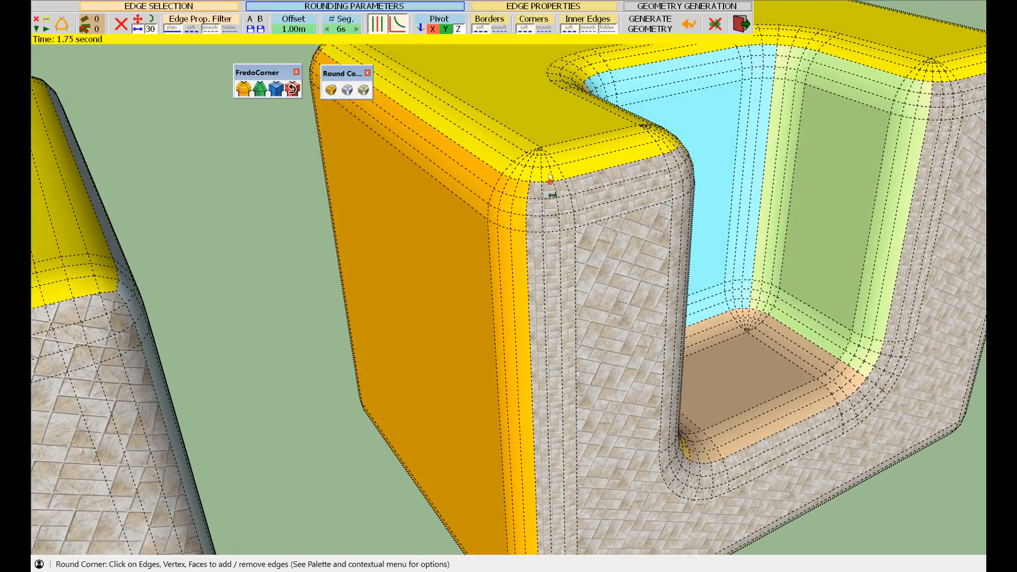
Set RoundCorner's pivot axis to X and apply the change to the second notched block's rounding.
scroll(550, 177, "up", 3)
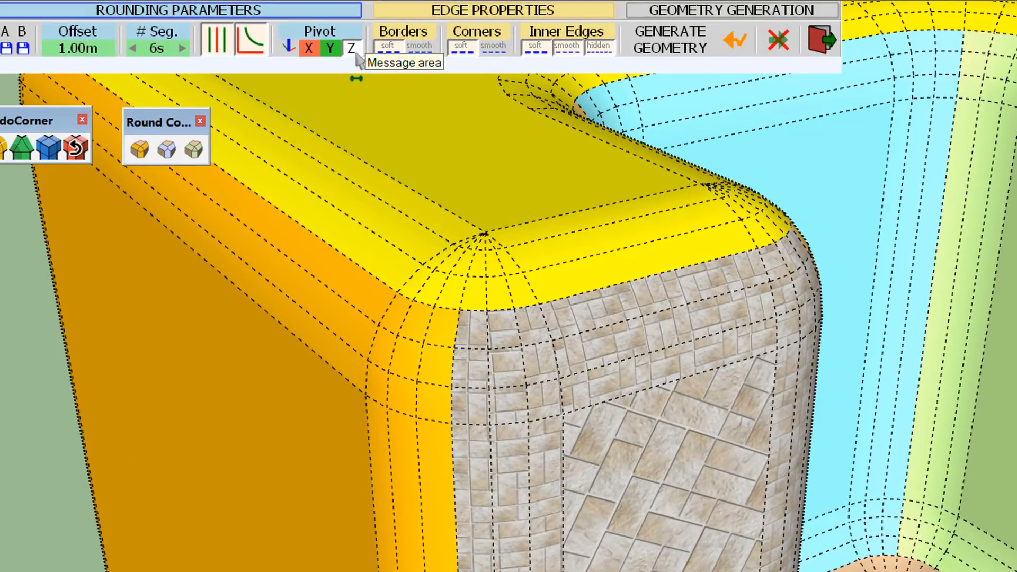
left_click(308, 50)
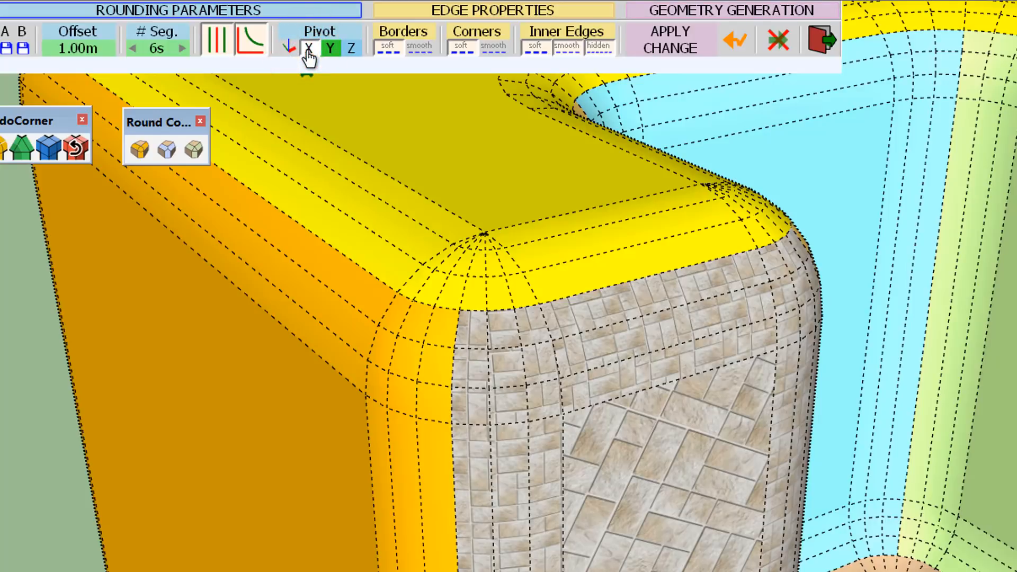
left_click(675, 53)
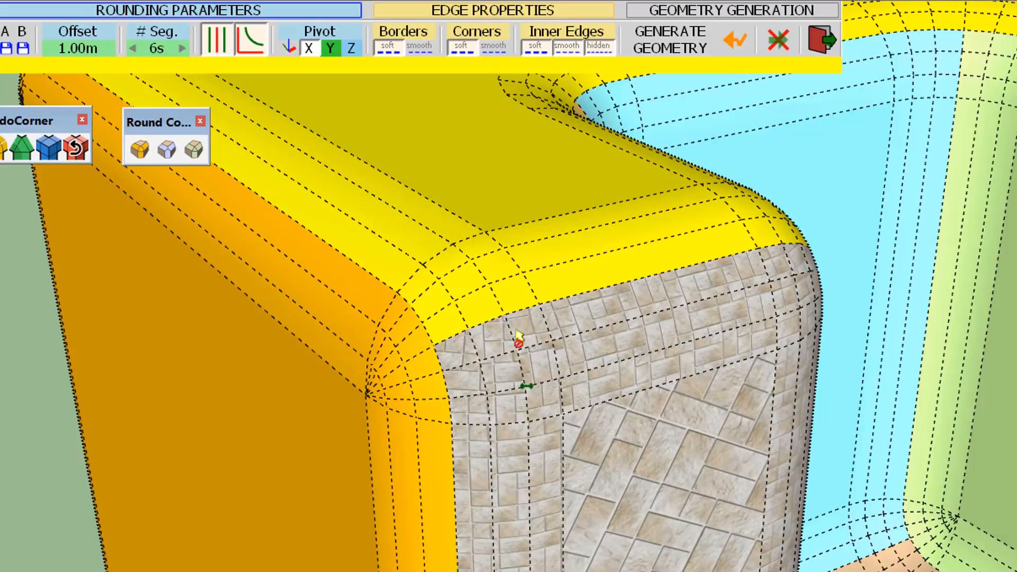
Examine the symmetry of the left FredoCorner-rounded block's front outer corner against the neighbouring RoundCorner block.
scroll(514, 331, "down", 3)
scroll(514, 324, "down", 6)
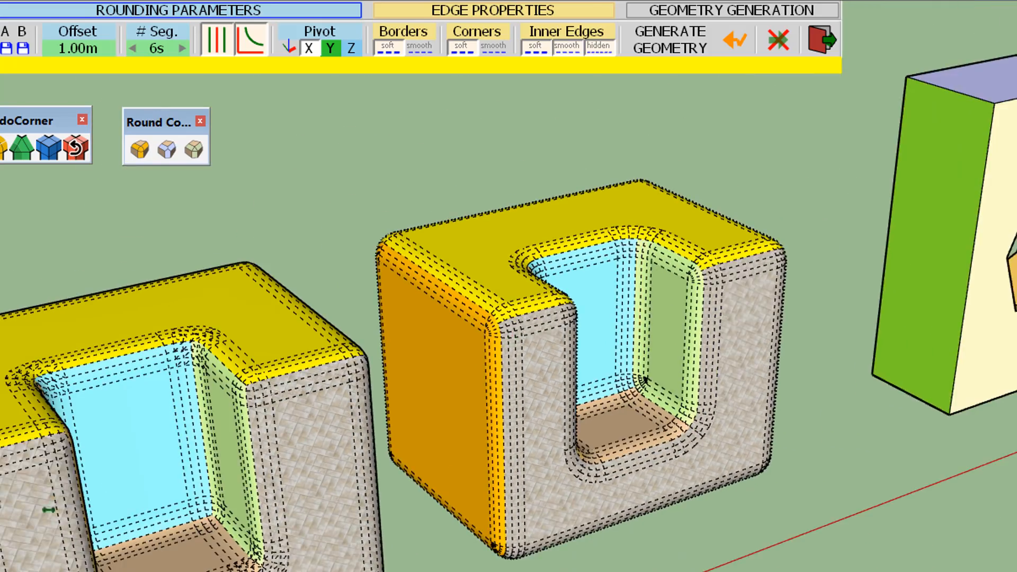
scroll(5, 500, "up", 6)
scroll(1, 442, "up", 3)
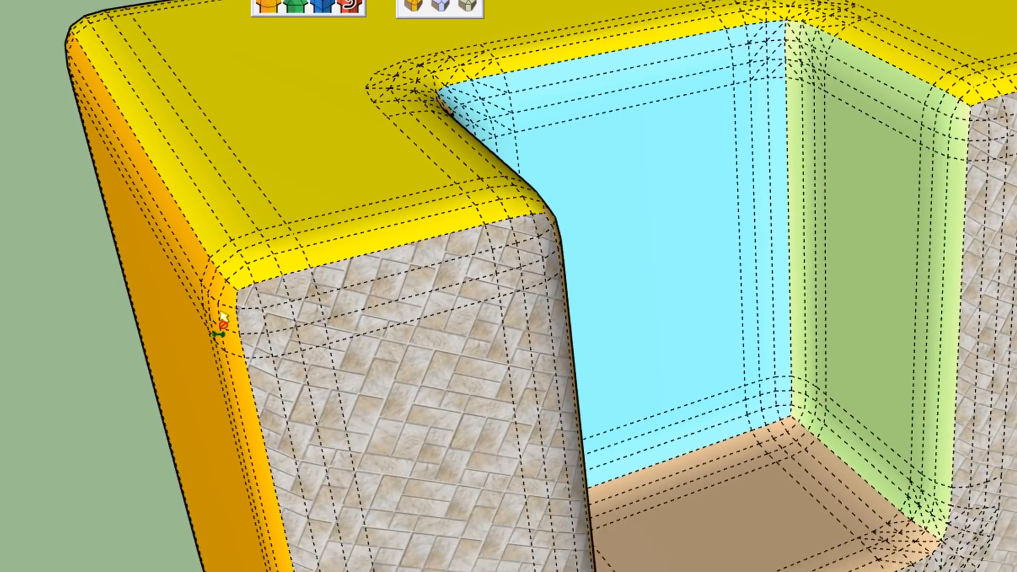
middle_click_drag(66, 428, 206, 394)
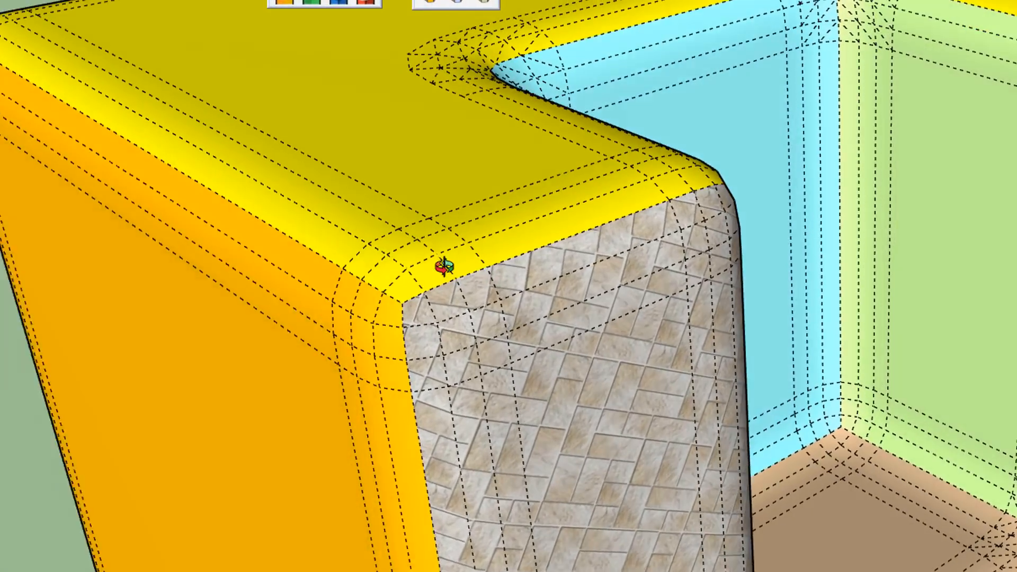
scroll(426, 306, "up", 3)
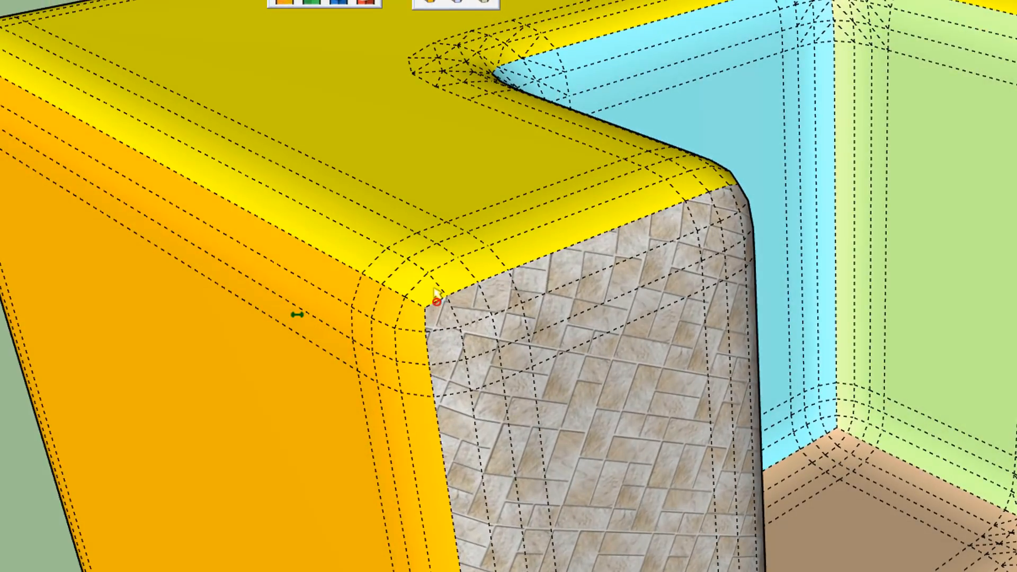
scroll(559, 302, "down", 5)
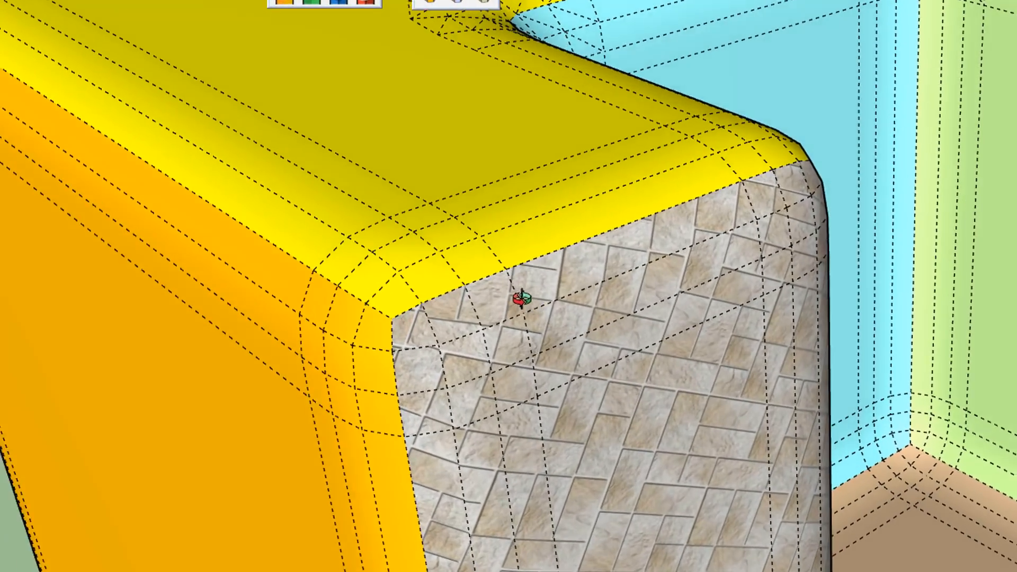
scroll(678, 424, "down", 5)
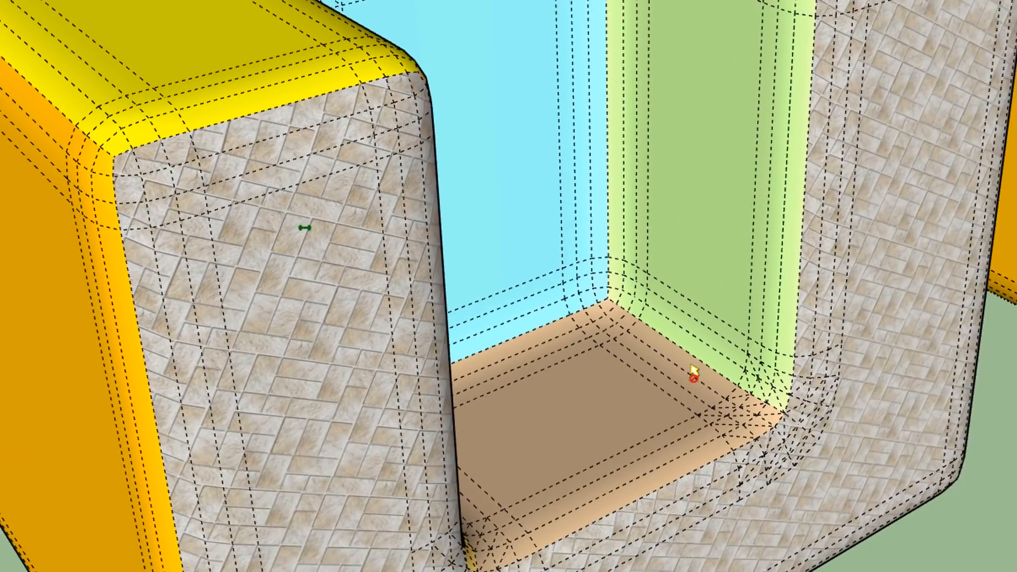
Inspect the inner corners at the bottom of the left block's notch, as well as its front outer corner.
scroll(802, 424, "up", 5)
scroll(814, 418, "down", 3)
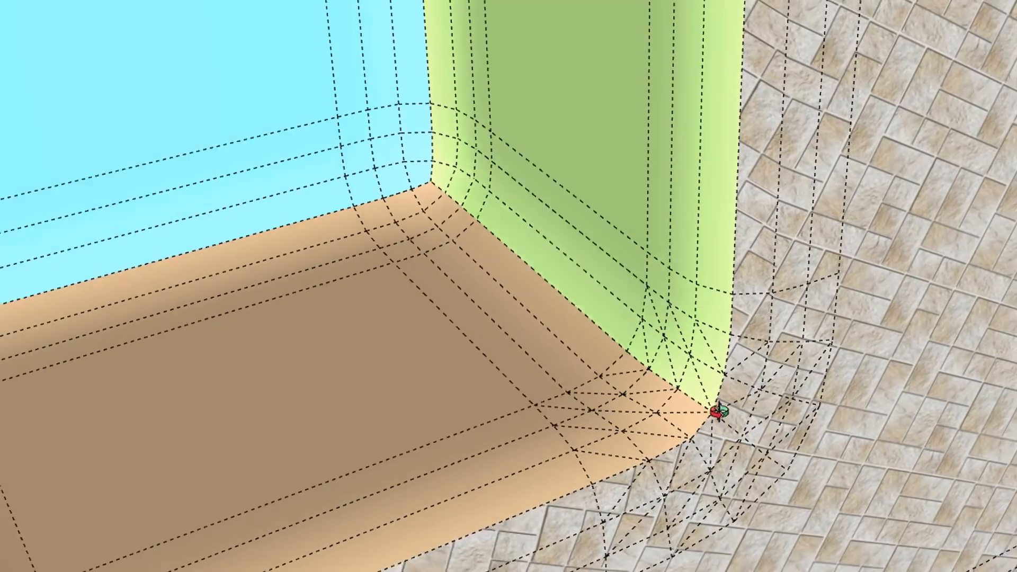
scroll(740, 369, "down", 2)
scroll(741, 366, "down", 4)
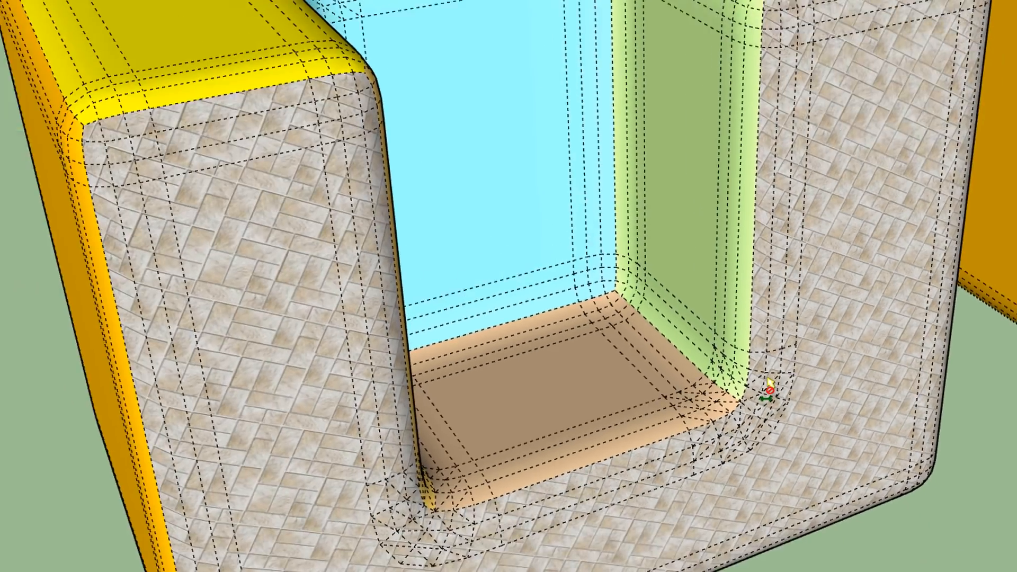
scroll(185, 168, "up", 4)
scroll(185, 168, "up", 5)
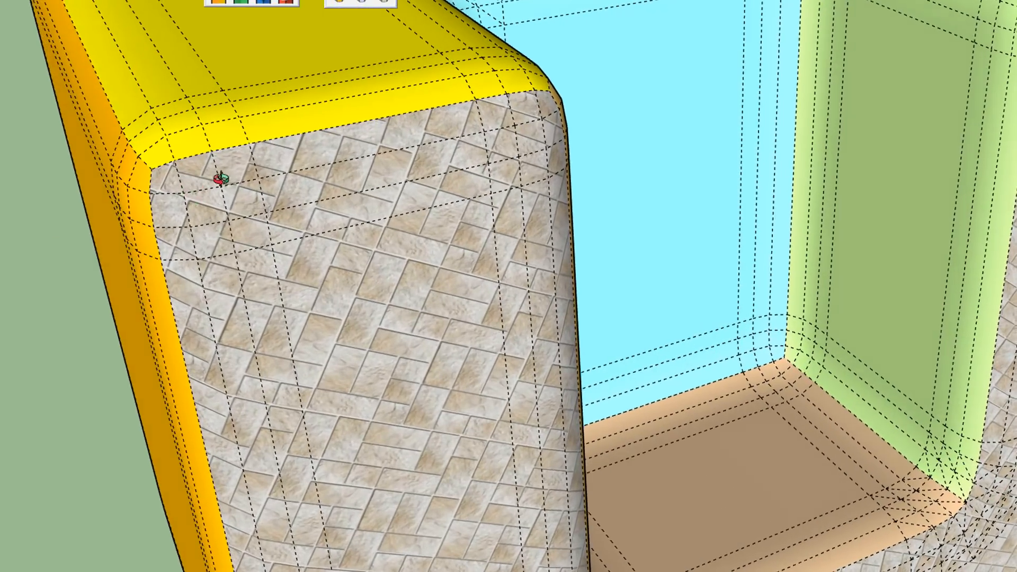
middle_click_drag(220, 179, 284, 177)
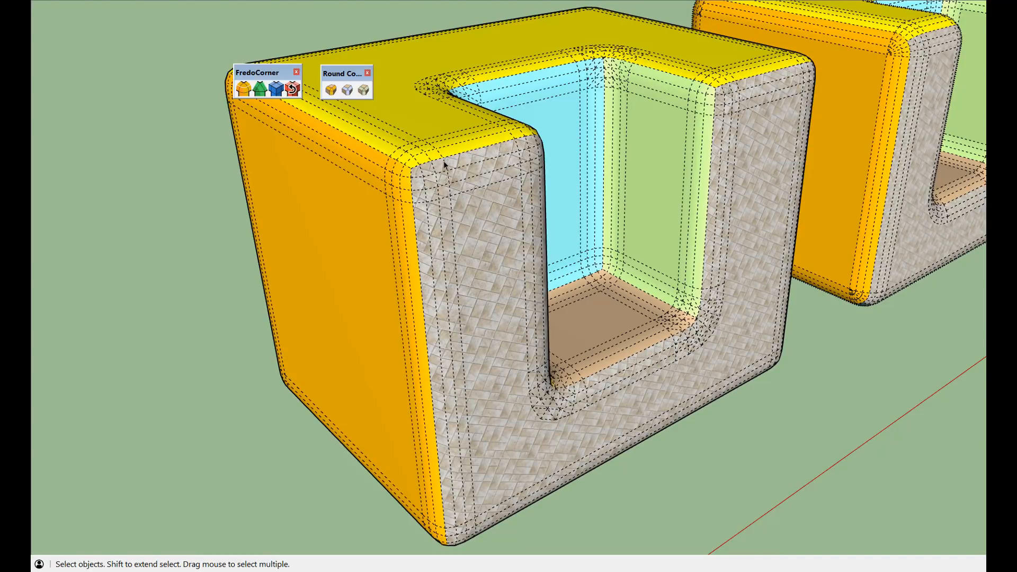
Leave the rounding tool and compare the X-pivot corners of the RoundCorner block with the left block's corners.
scroll(467, 167, "down", 5)
scroll(806, 75, "up", 5)
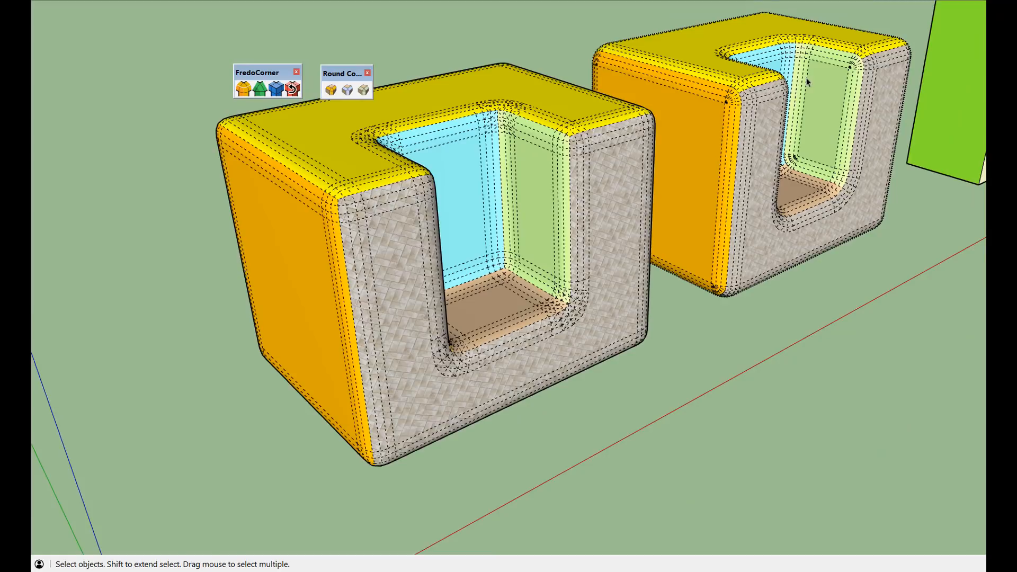
scroll(723, 93, "up", 6)
middle_click_drag(699, 108, 602, 47)
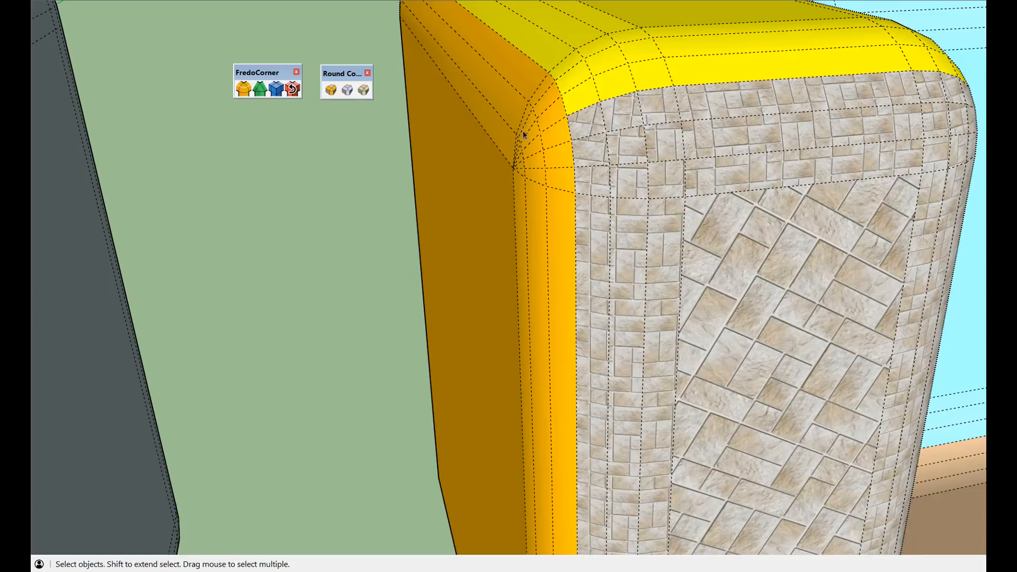
scroll(624, 103, "down", 10)
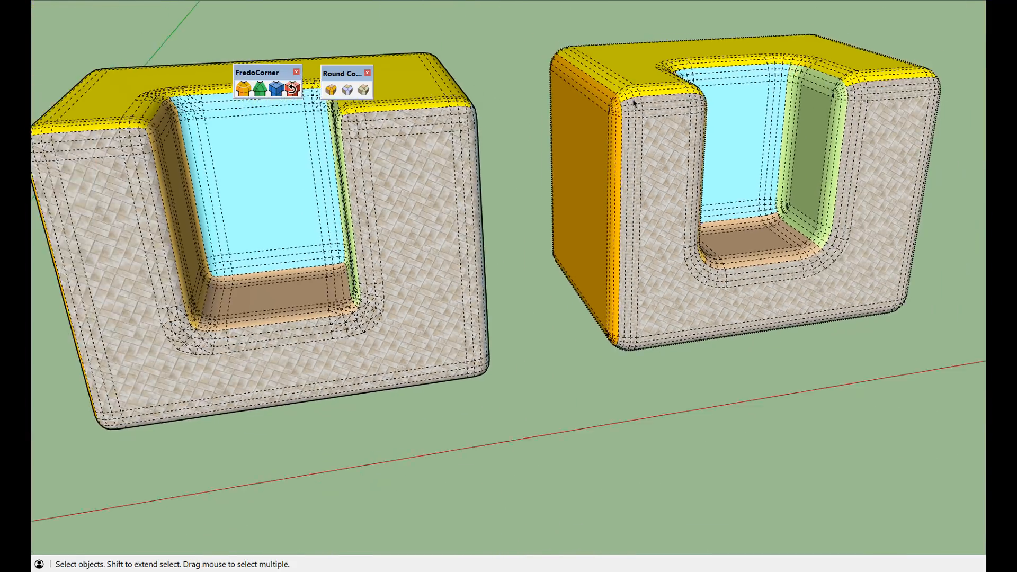
scroll(633, 103, "down", 3)
middle_click_drag(249, 152, 390, 159)
scroll(228, 168, "up", 4)
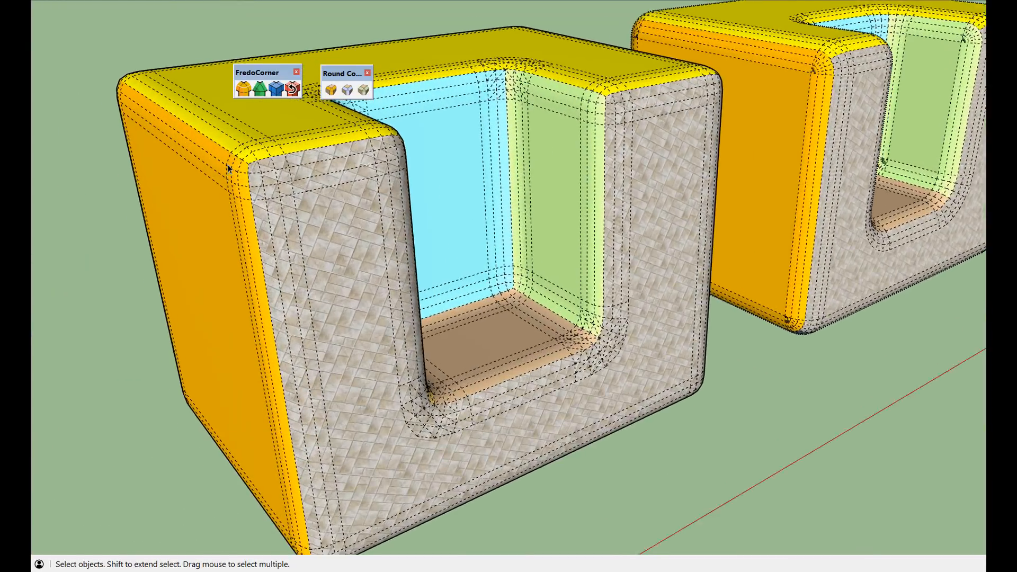
scroll(229, 168, "up", 4)
scroll(228, 136, "up", 5)
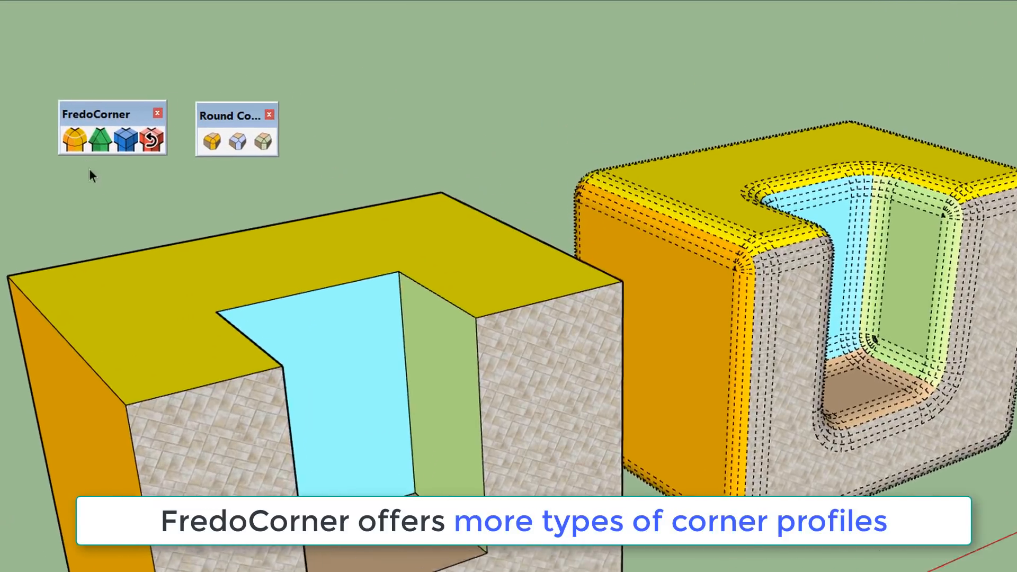
Round all edges of the left notched block with FredoCorner using a 1.00 m offset, 10 segments and the Squircle 3.5 profile.
left_click(64, 146)
left_click(165, 315)
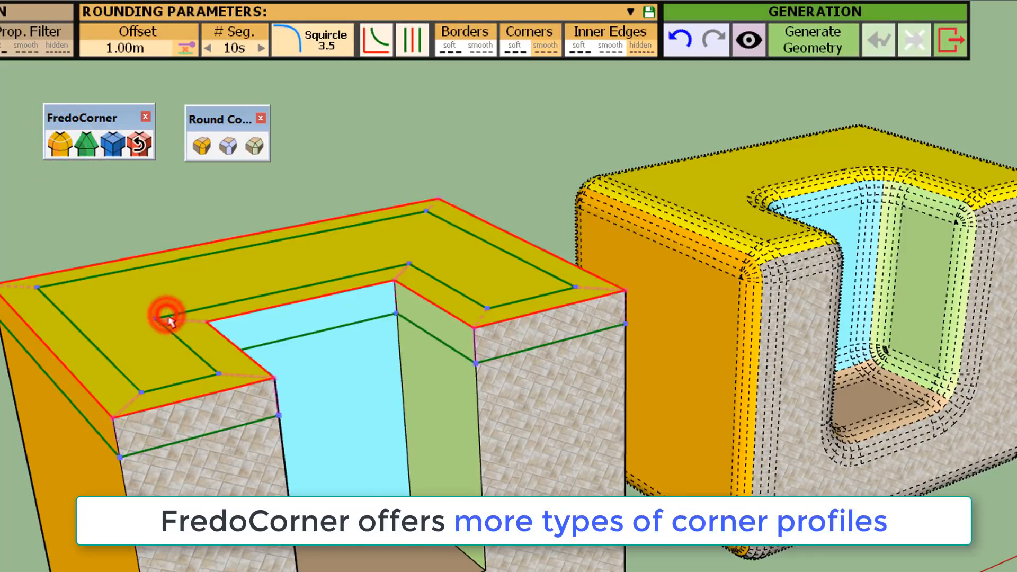
left_click(352, 159)
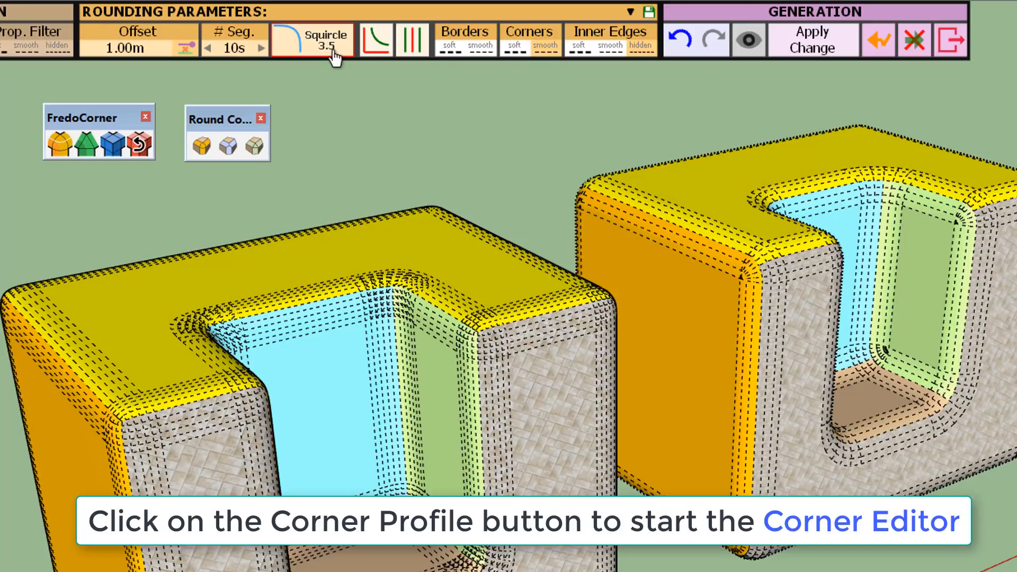
Open FredoCorner's corner profile editor and lower the squircle degree to 2.0.
left_click(335, 57)
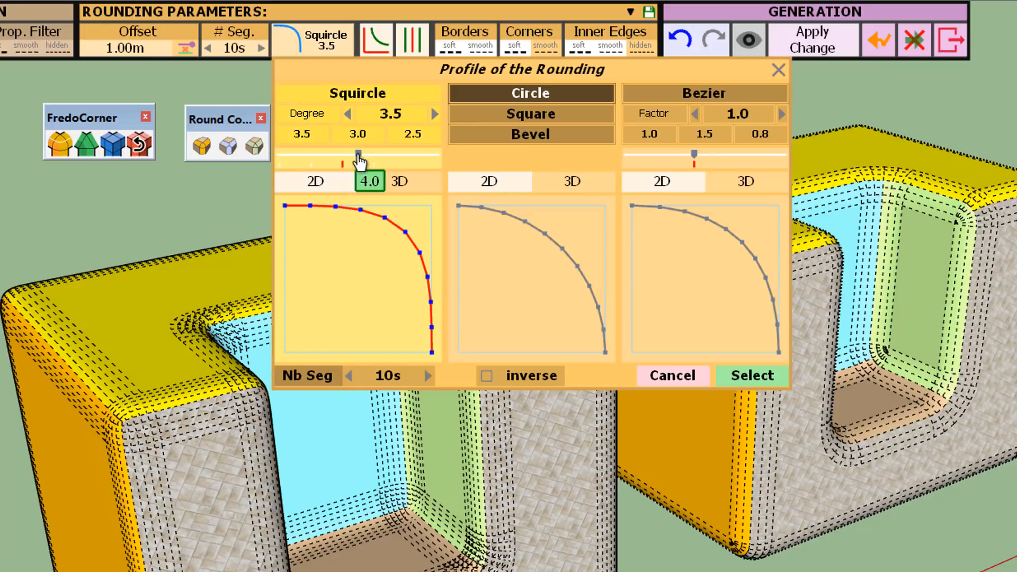
left_click_drag(359, 157, 330, 169)
left_click(347, 113)
left_click(346, 114)
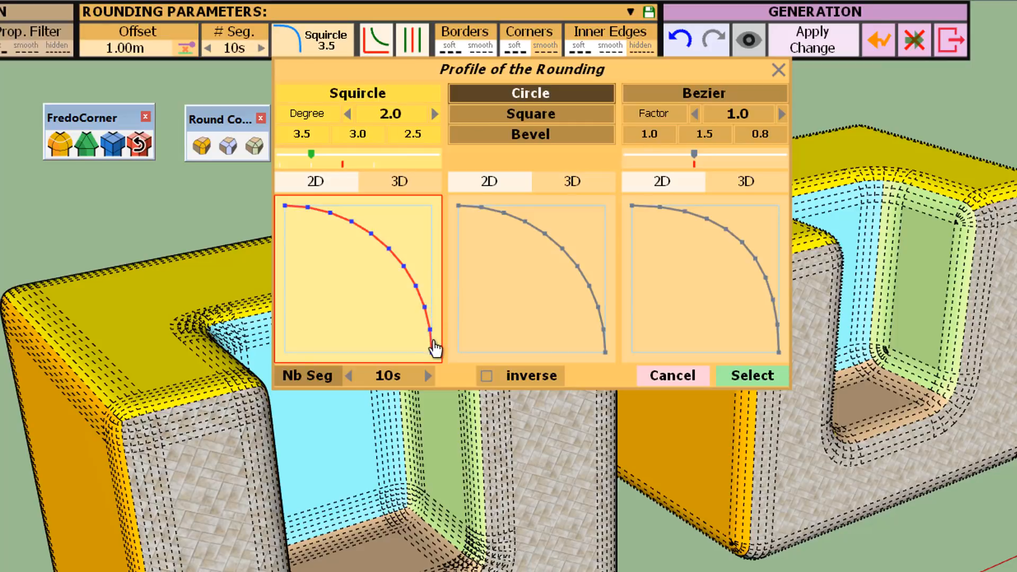
Lower the squircle degree to 1.0 to turn the profile into a straight bevel.
left_click(349, 117)
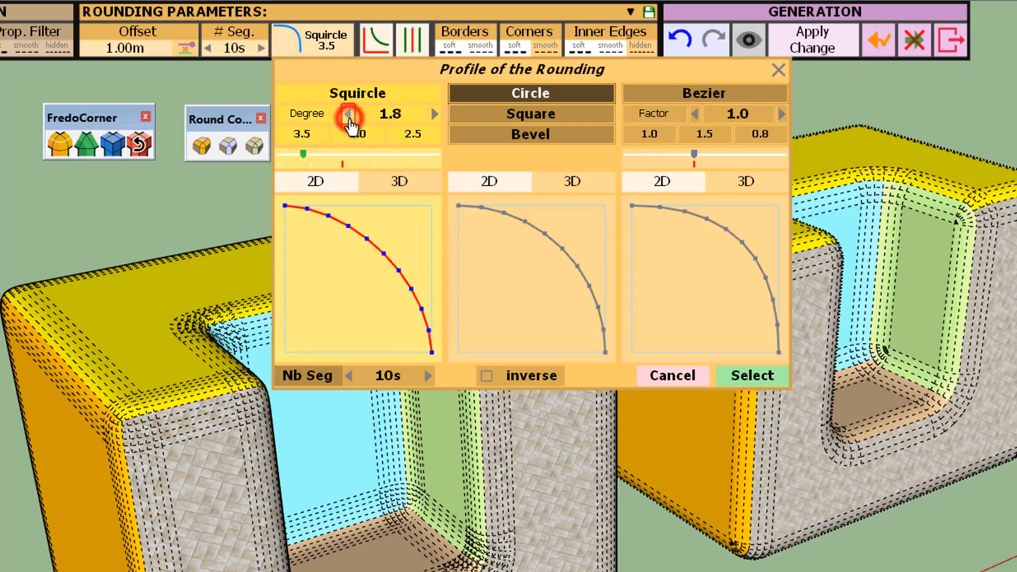
left_click(349, 118)
left_click(349, 117)
left_click(349, 118)
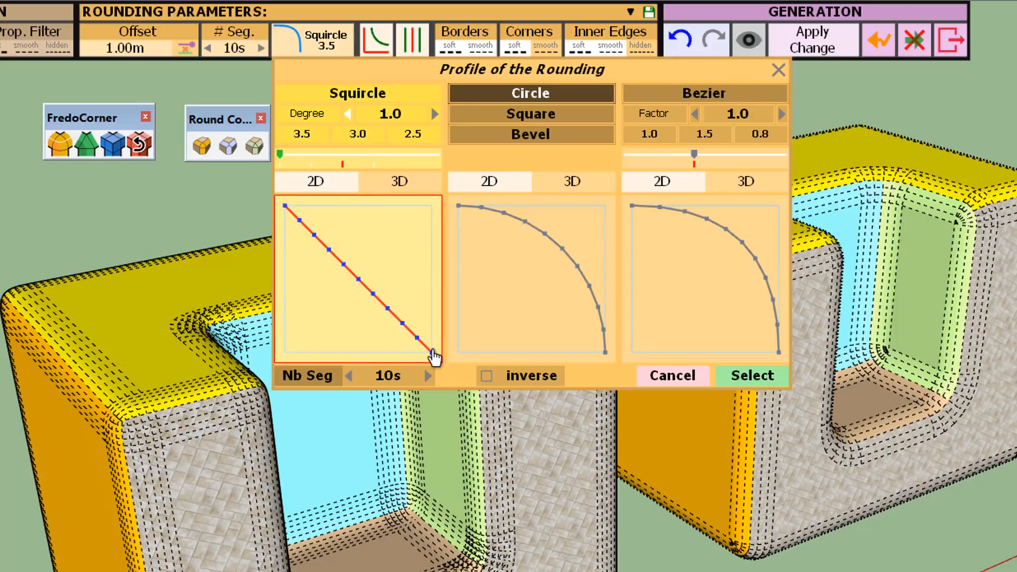
Set the squircle profile to the 3.5 degree preset and reduce the number of segments to 6.
left_click(307, 136)
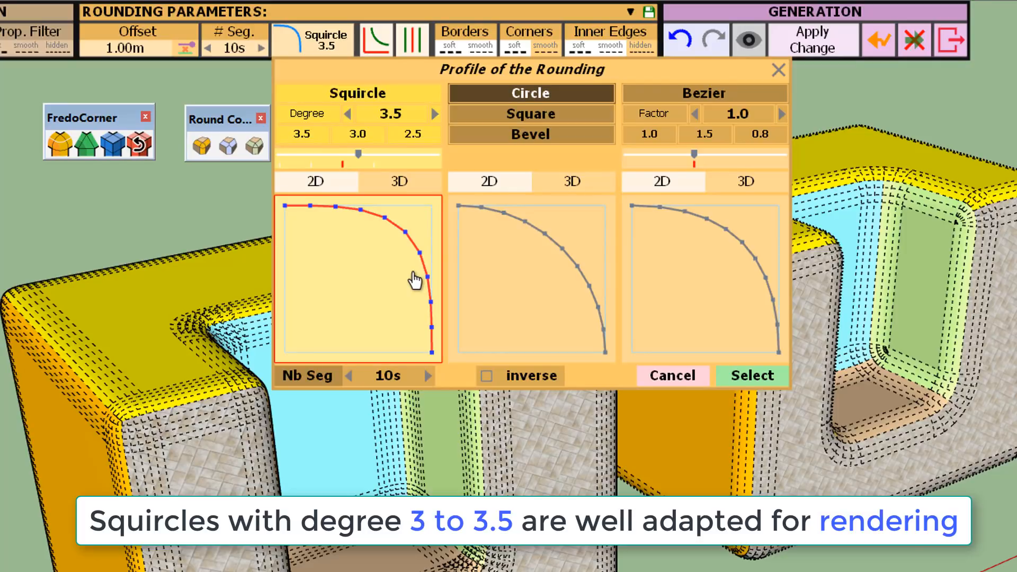
left_click(352, 377)
left_click(351, 377)
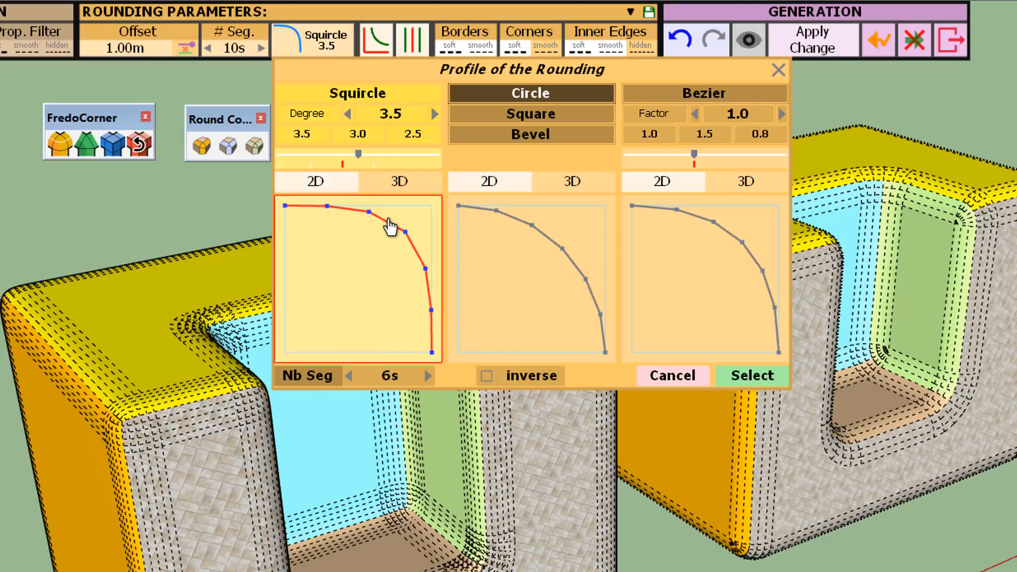
Preview the squircle profile in 3D at degree 4.9 and switch the rounding profile to Square.
left_click(401, 183)
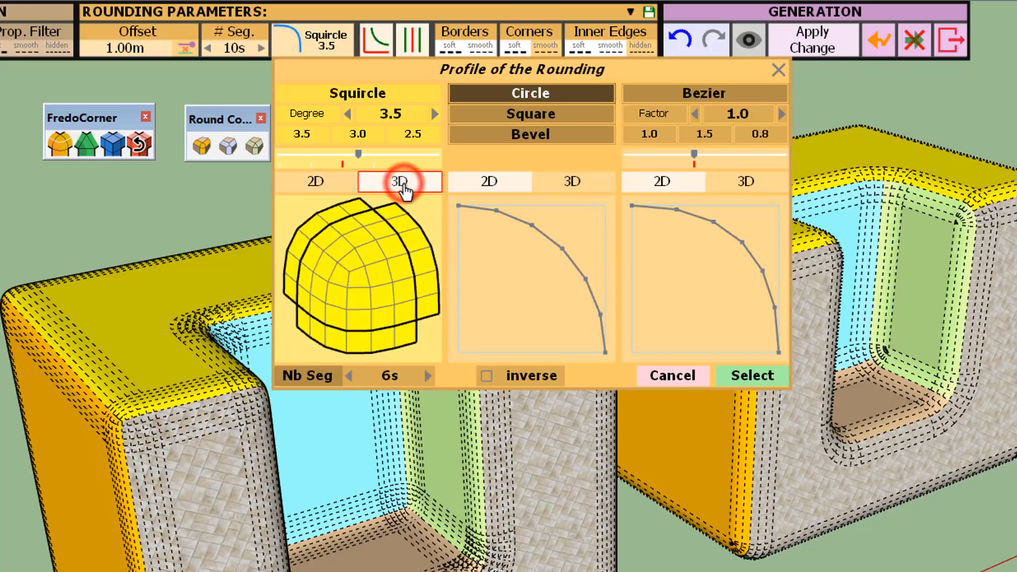
left_click_drag(360, 157, 401, 175)
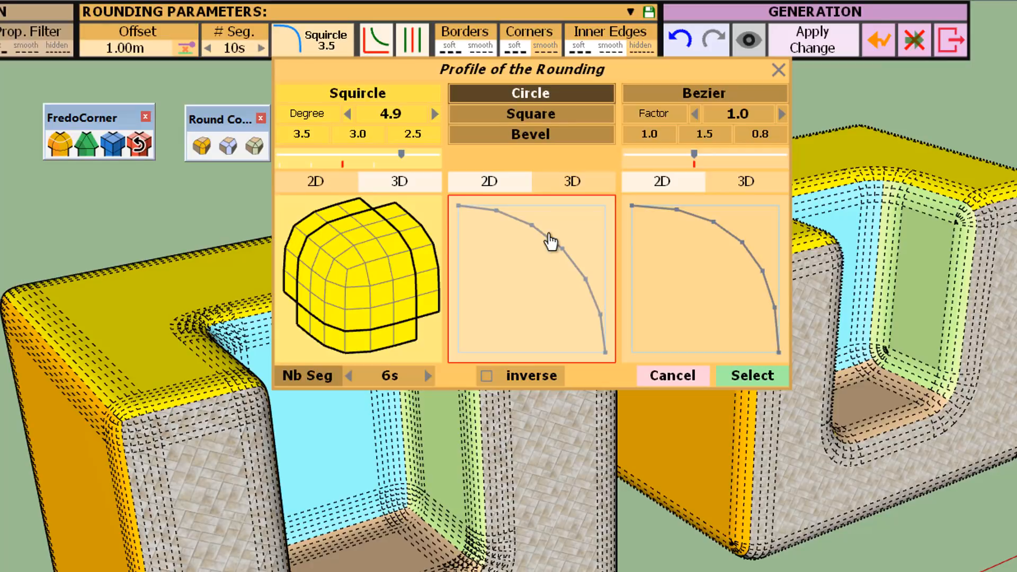
left_click(536, 113)
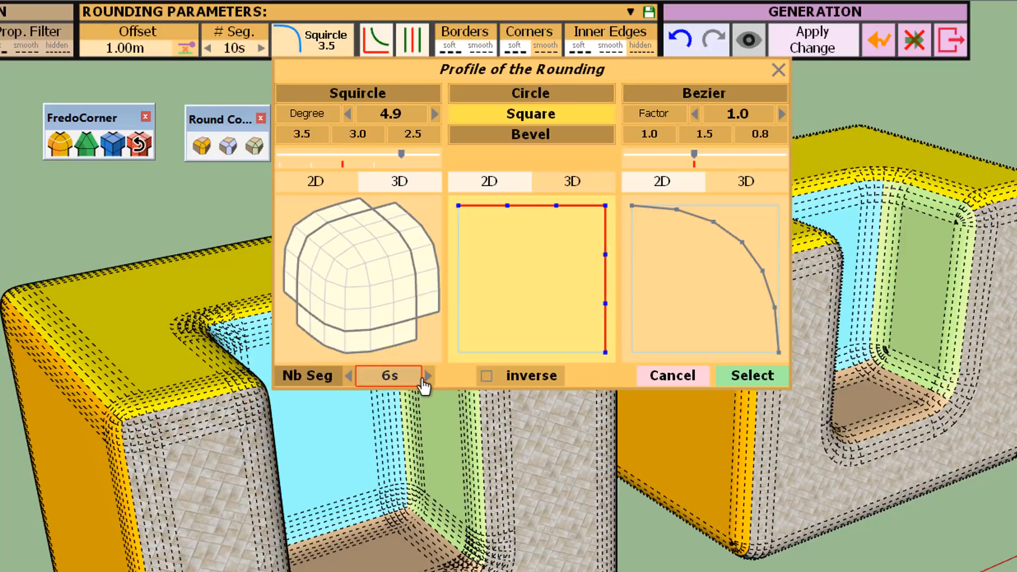
Preview the Square profile with 10 segments and return the segment count to 6.
left_click(426, 376)
left_click(426, 376)
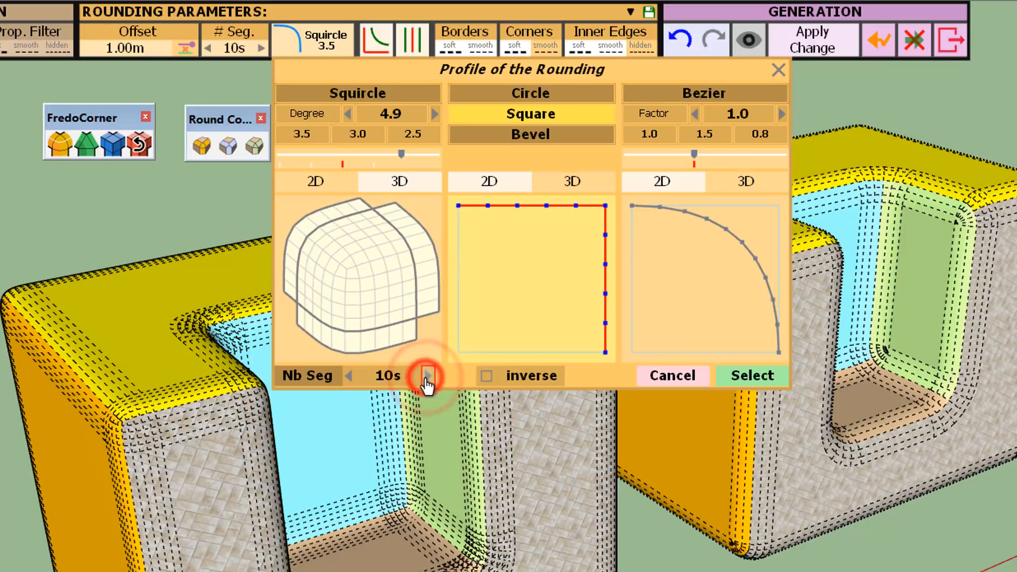
left_click(351, 377)
left_click(351, 376)
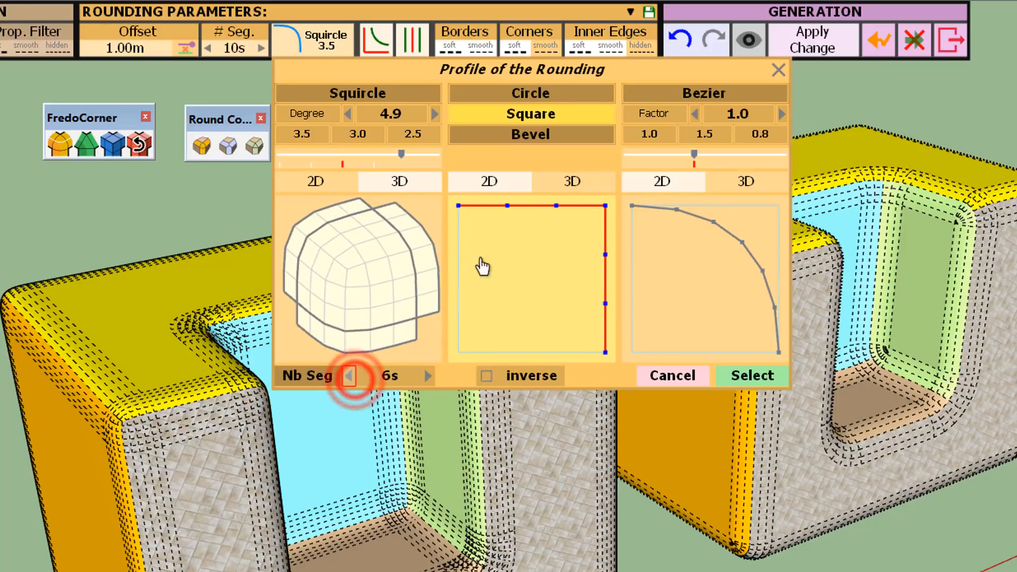
Switch the rounding profile to Bevel, preview it with 10 segments and restore 6 segments.
left_click(549, 134)
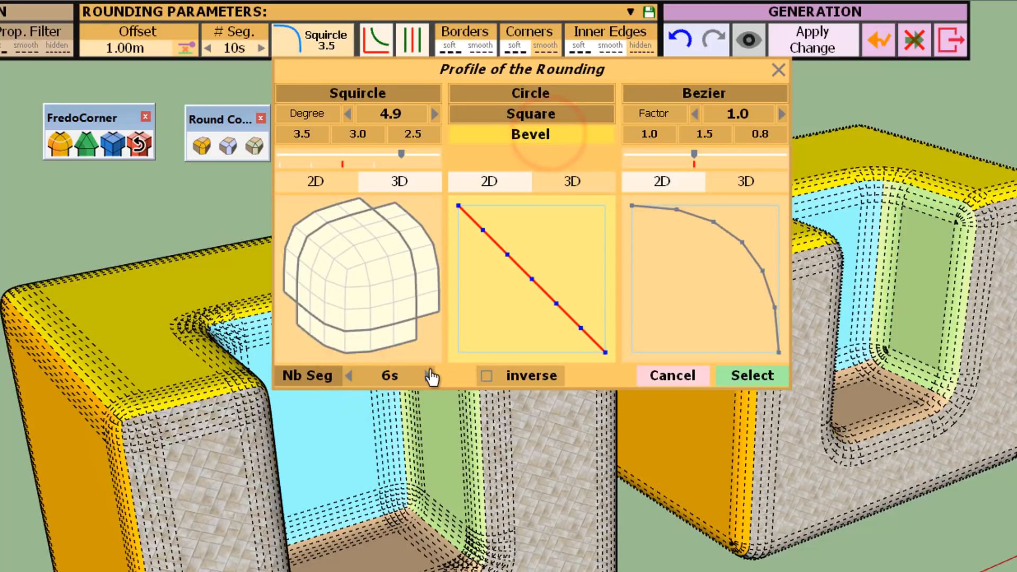
left_click(429, 376)
left_click(429, 376)
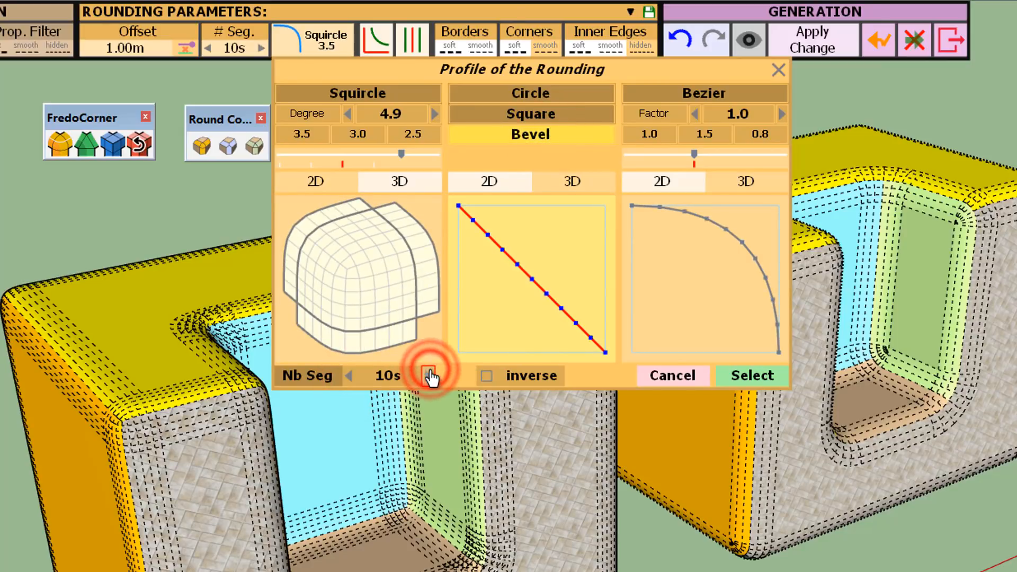
left_click(349, 376)
left_click(349, 376)
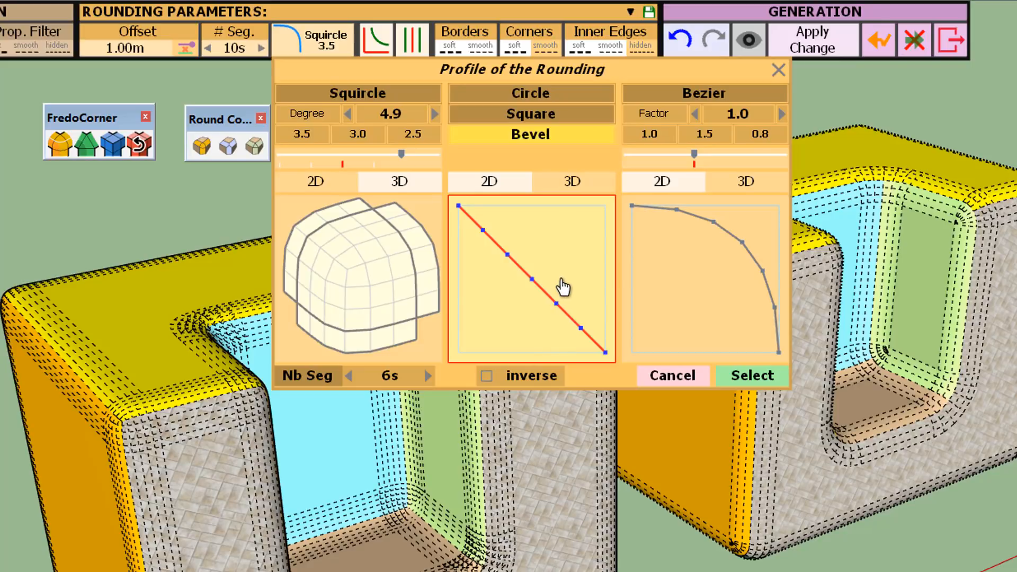
Switch the rounding profile to Bezier with a factor of 1.5 and apply it to the notched block.
left_click(722, 94)
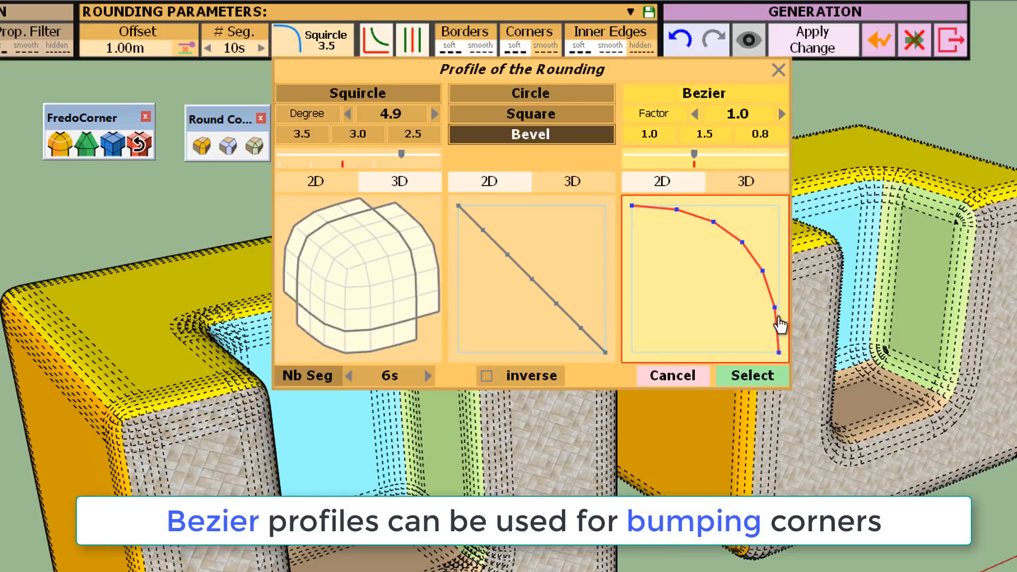
left_click(781, 114)
left_click(781, 114)
left_click(781, 114)
left_click(781, 114)
left_click(781, 114)
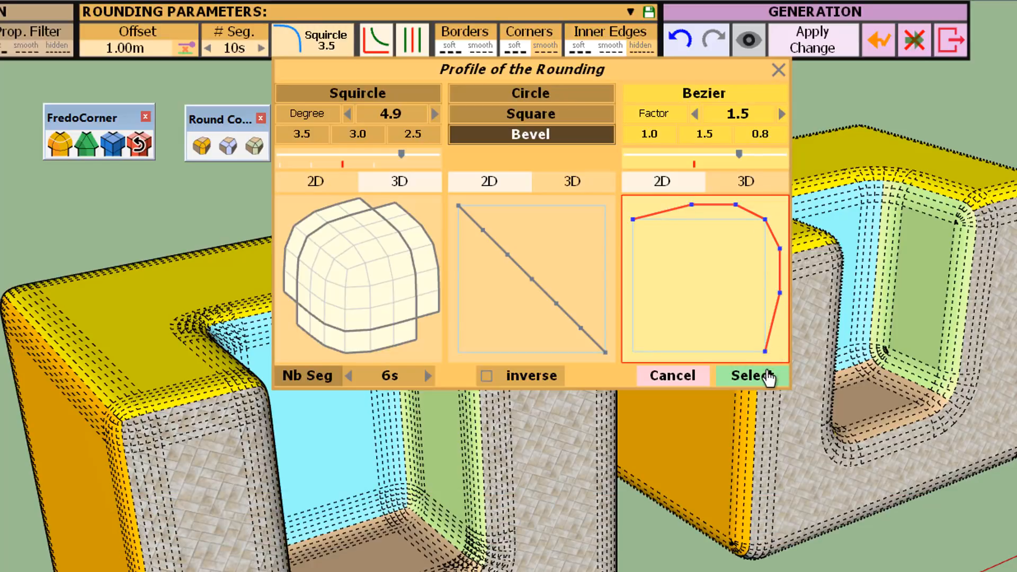
left_click(767, 376)
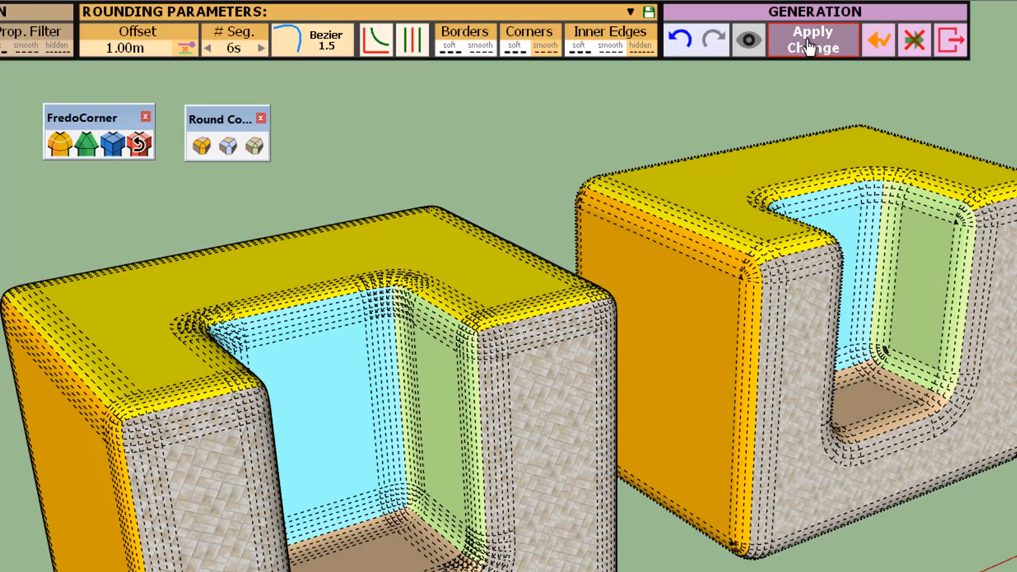
left_click(809, 47)
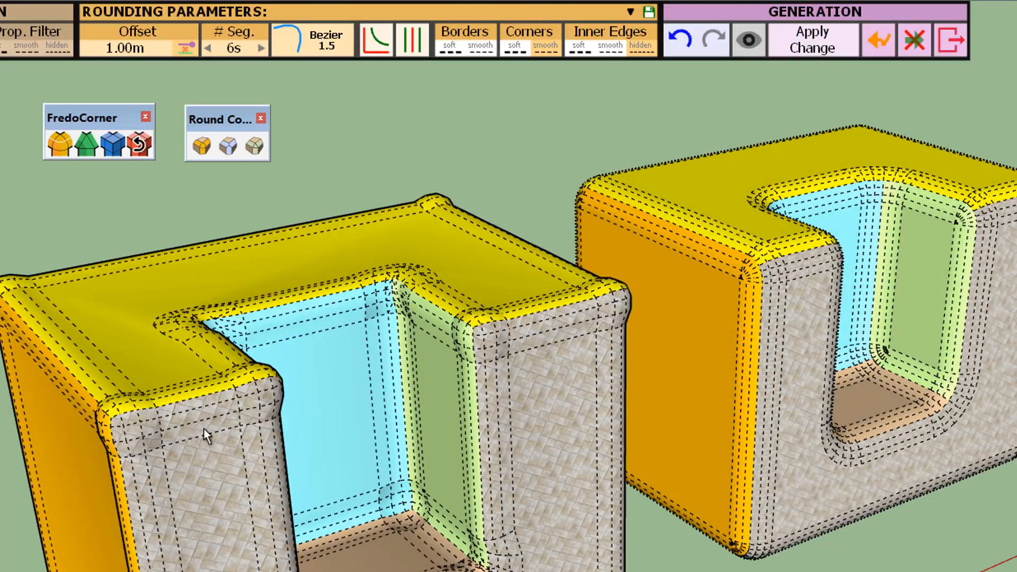
Raise the Bezier rounding to 12 segments and regenerate the corners of the notched block.
scroll(120, 434, "up", 2)
middle_click_drag(131, 428, 151, 390)
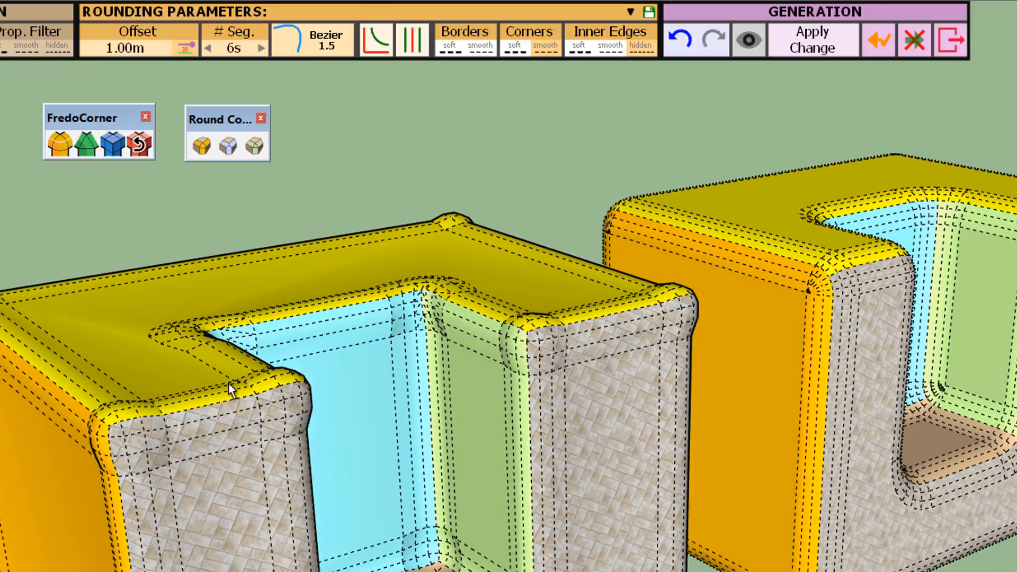
scroll(243, 383, "down", 1)
scroll(237, 386, "up", 1)
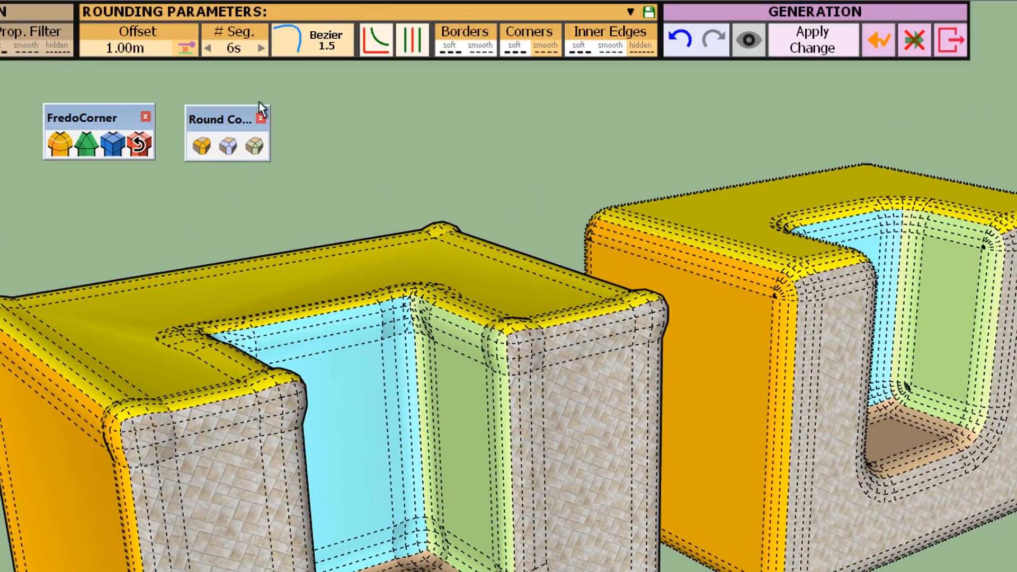
left_click(261, 50)
left_click(261, 51)
left_click(261, 50)
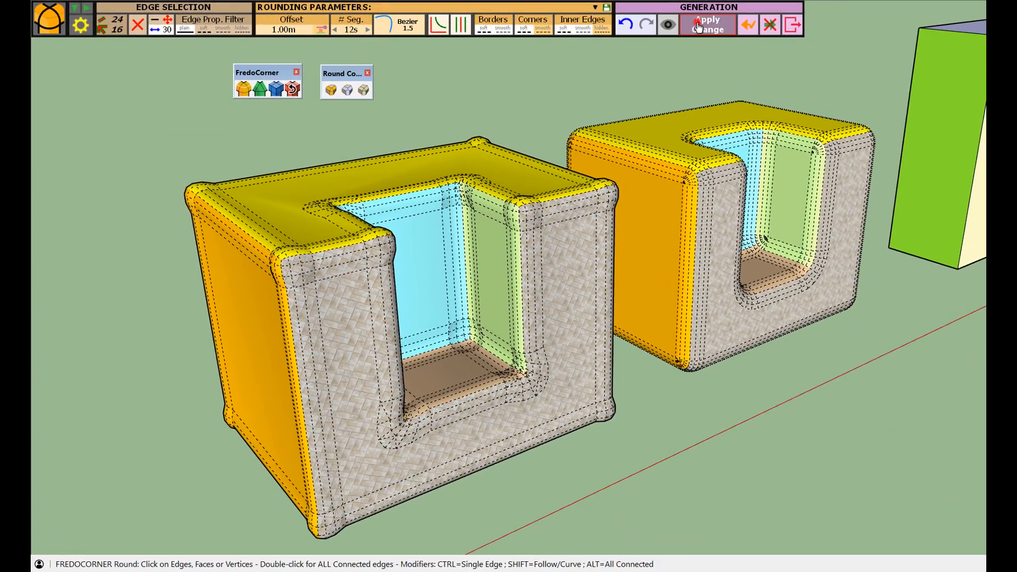
left_click(698, 28)
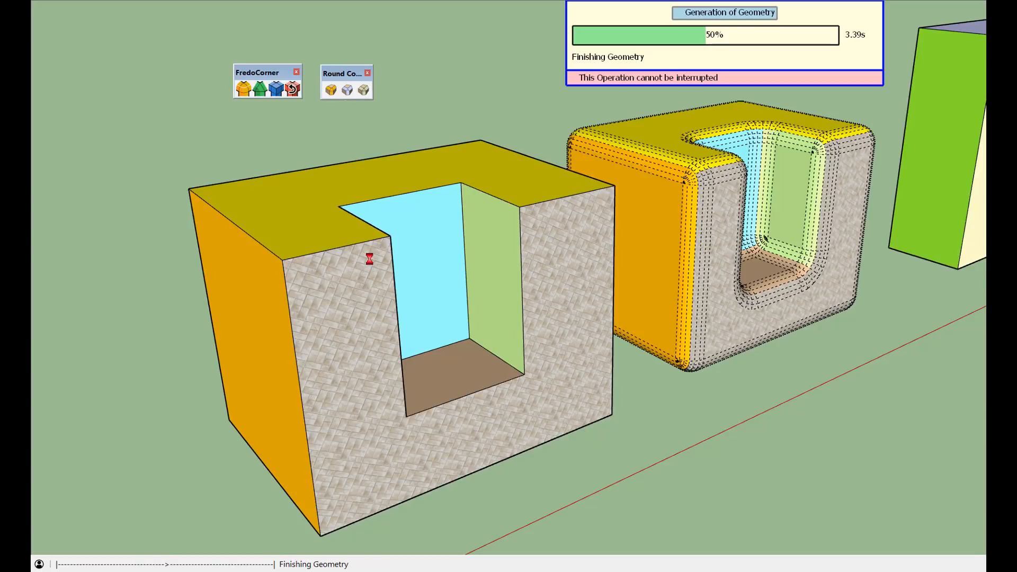
mouse_move(336, 262)
middle_mouse_down()
mouse_move(357, 256)
mouse_move(200, 250)
mouse_move(347, 253)
middle_mouse_up()
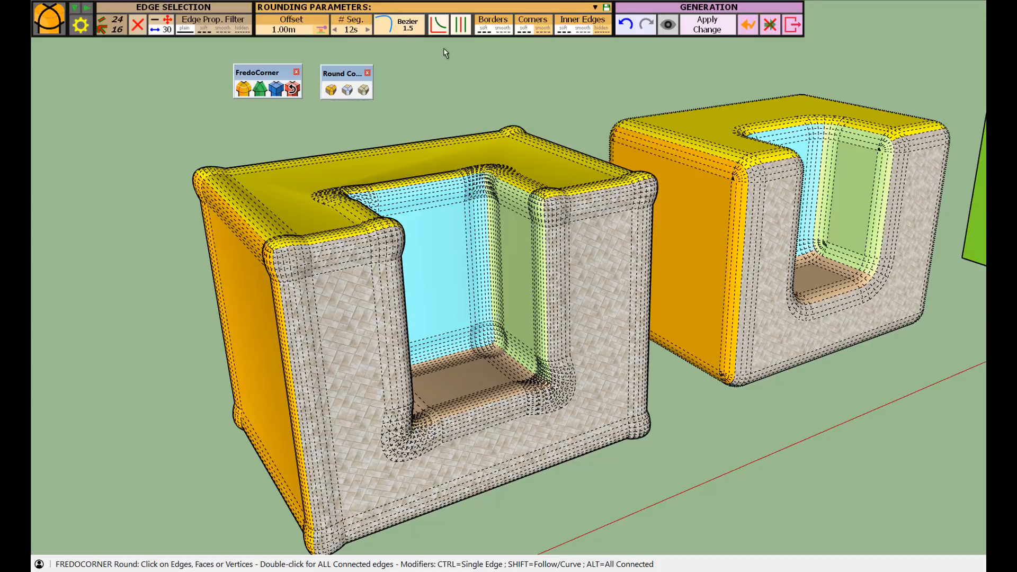
Change the rounding profile to the Squircle 3.5 preset and apply it to the notched block.
left_click(406, 33)
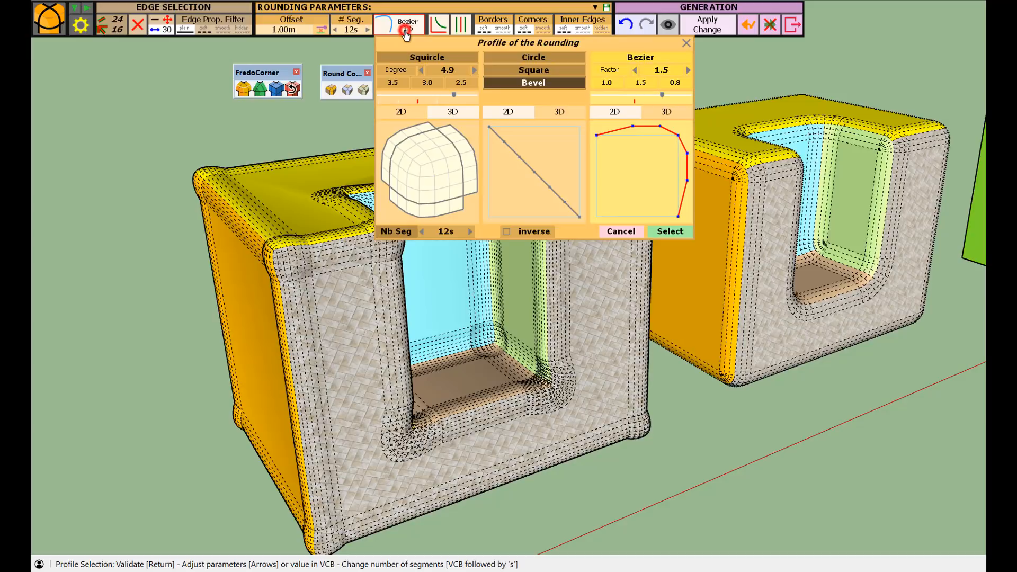
left_click(397, 83)
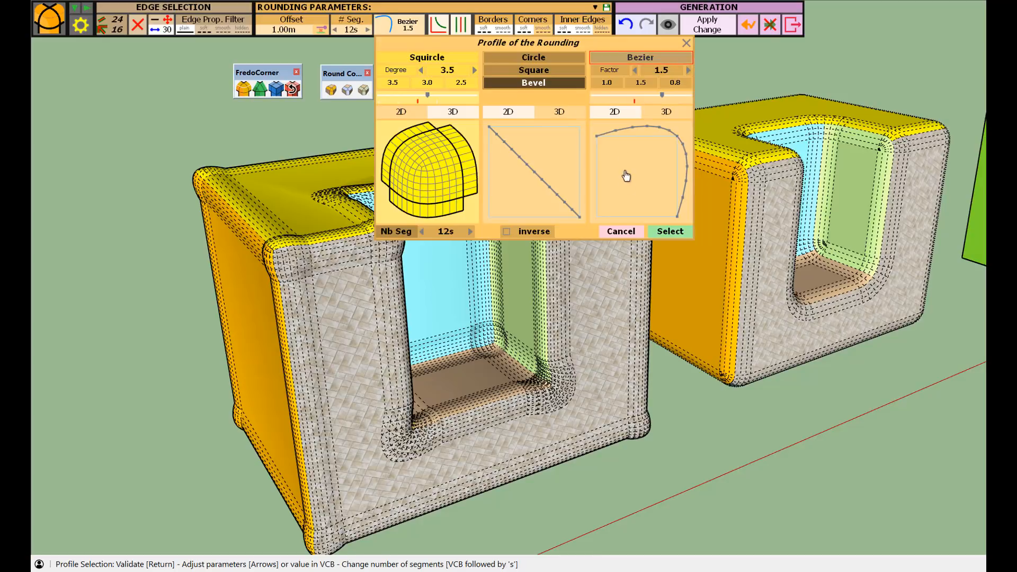
left_click(670, 231)
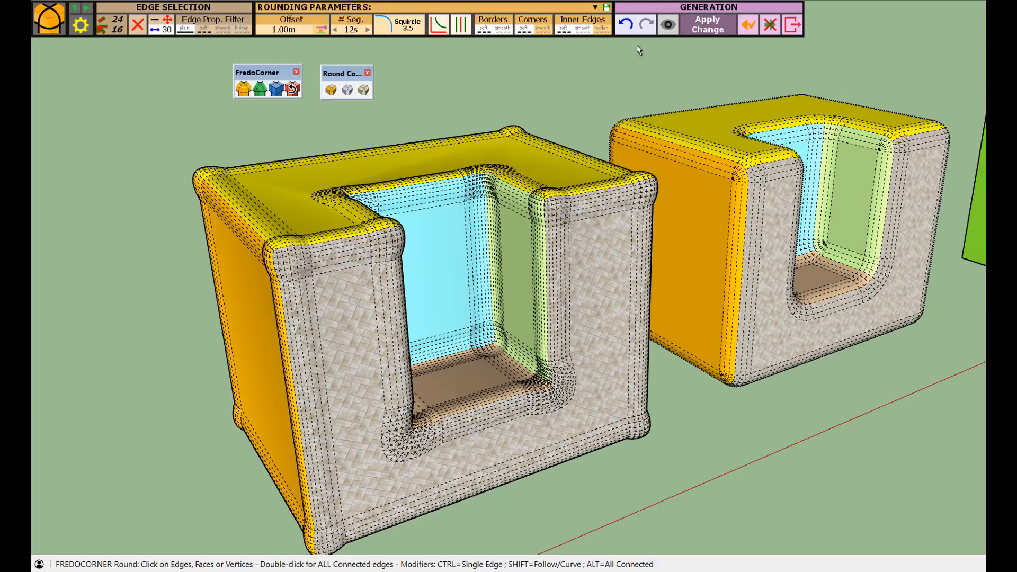
left_click(710, 25)
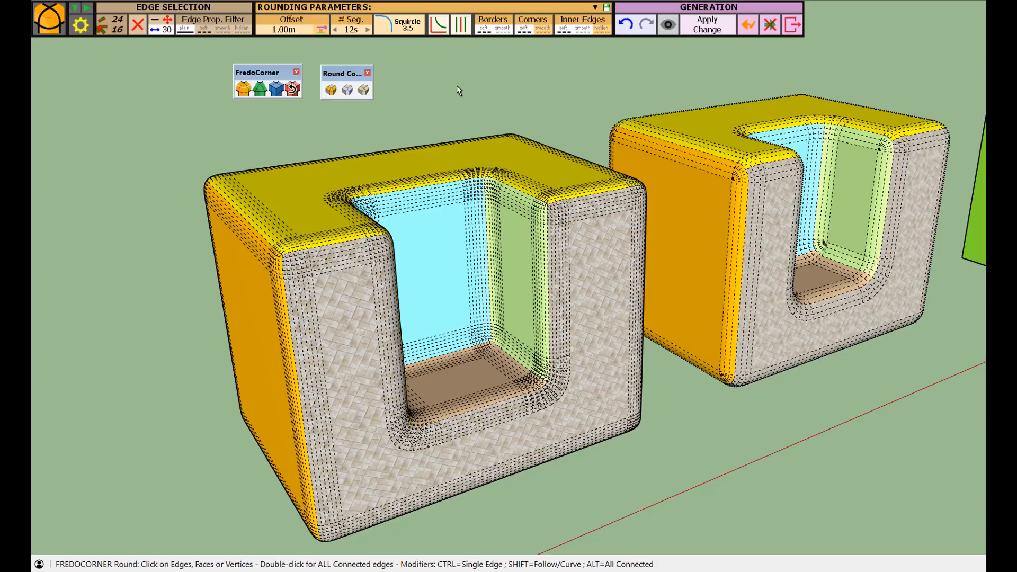
In the rounding profile editor, reduce the number of segments to 6 and turn on the inverse option.
left_click(405, 27)
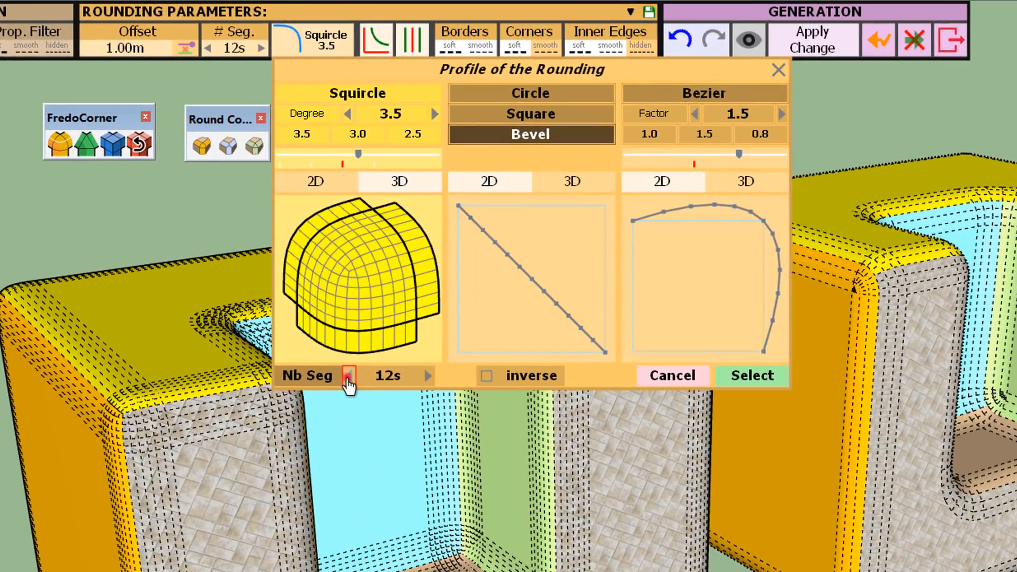
left_click(349, 377)
left_click(349, 377)
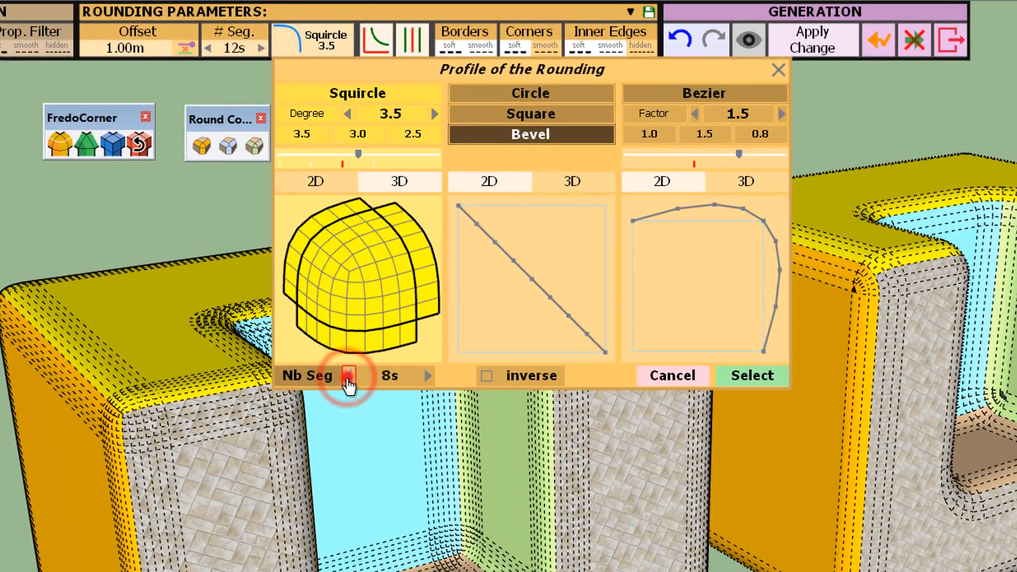
left_click(349, 378)
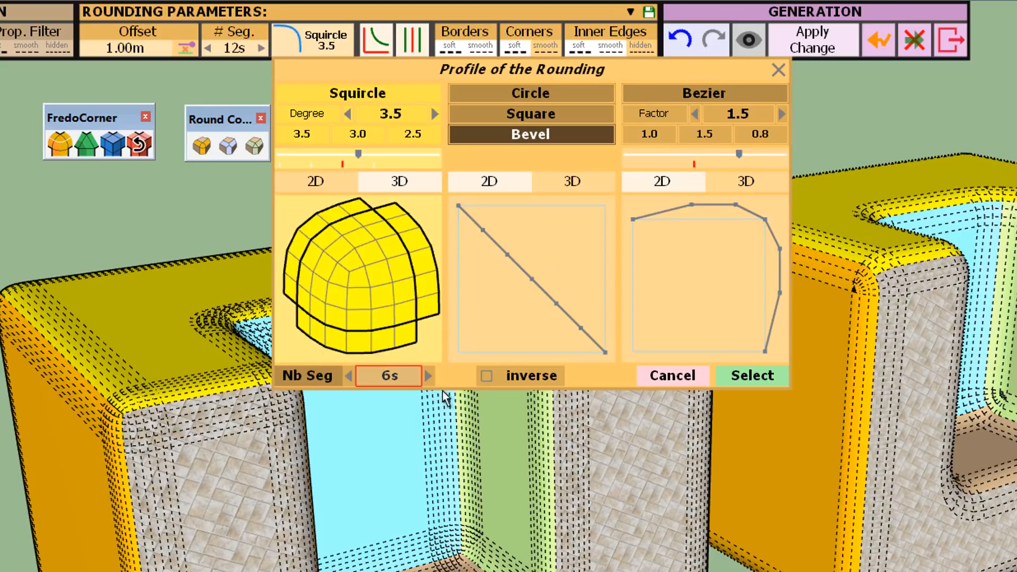
left_click(486, 377)
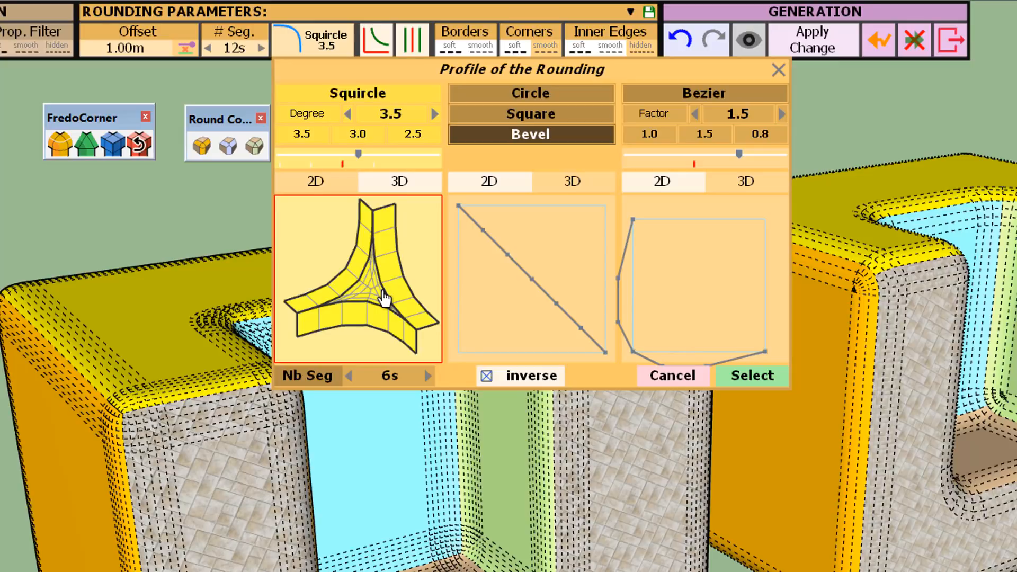
Lower the inverse squircle's degree to 1.5 and apply the profile to the notched block.
left_click(348, 114)
left_click(347, 114)
left_click(348, 113)
left_click(347, 114)
left_click(348, 114)
left_click(347, 113)
left_click(347, 114)
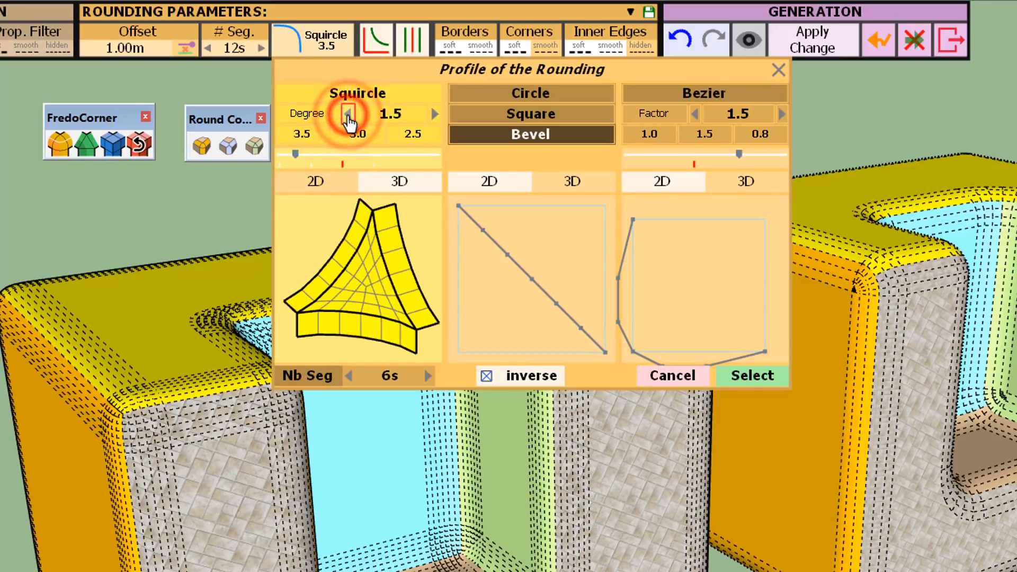
left_click(348, 114)
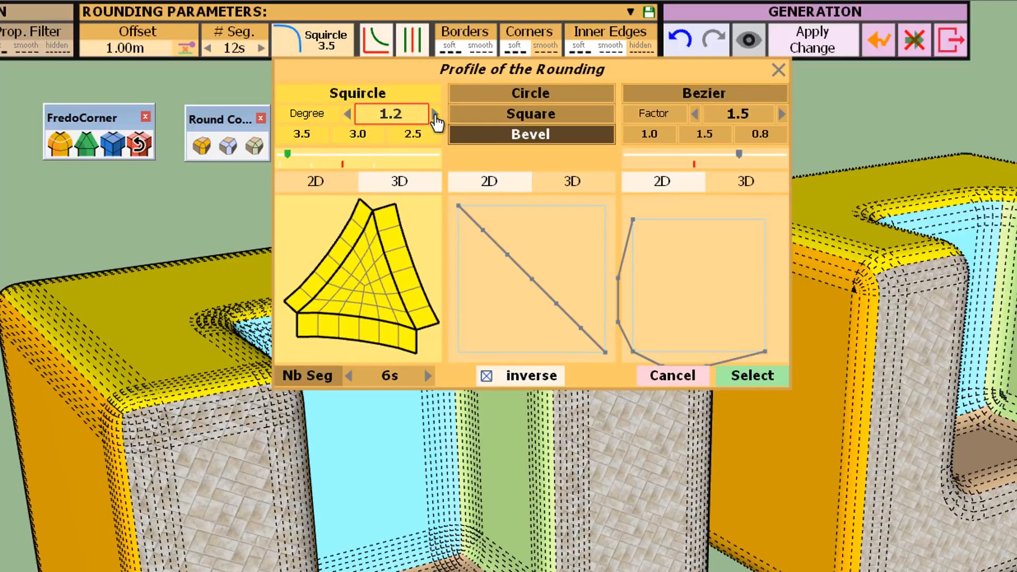
left_click(435, 114)
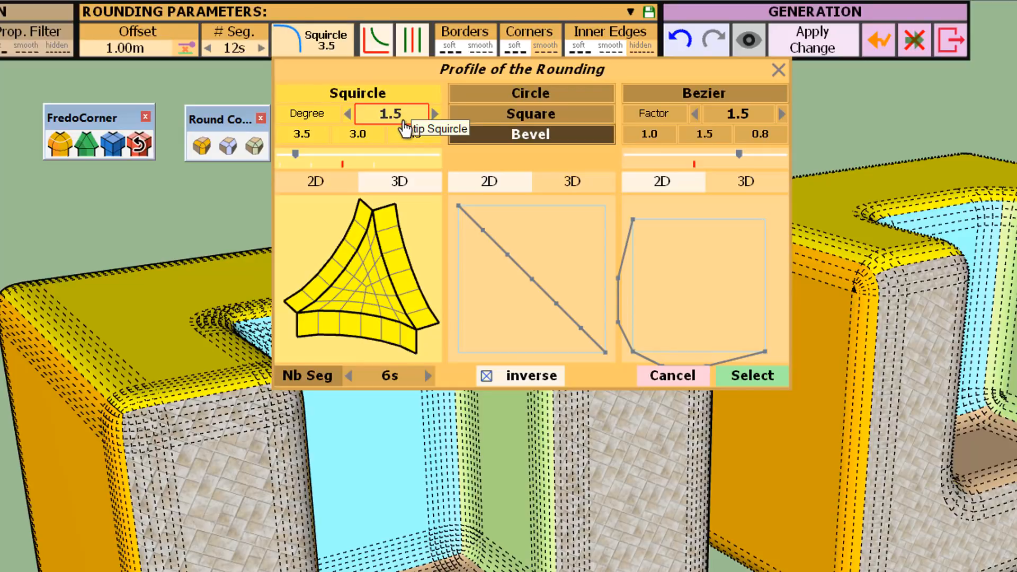
left_click(753, 376)
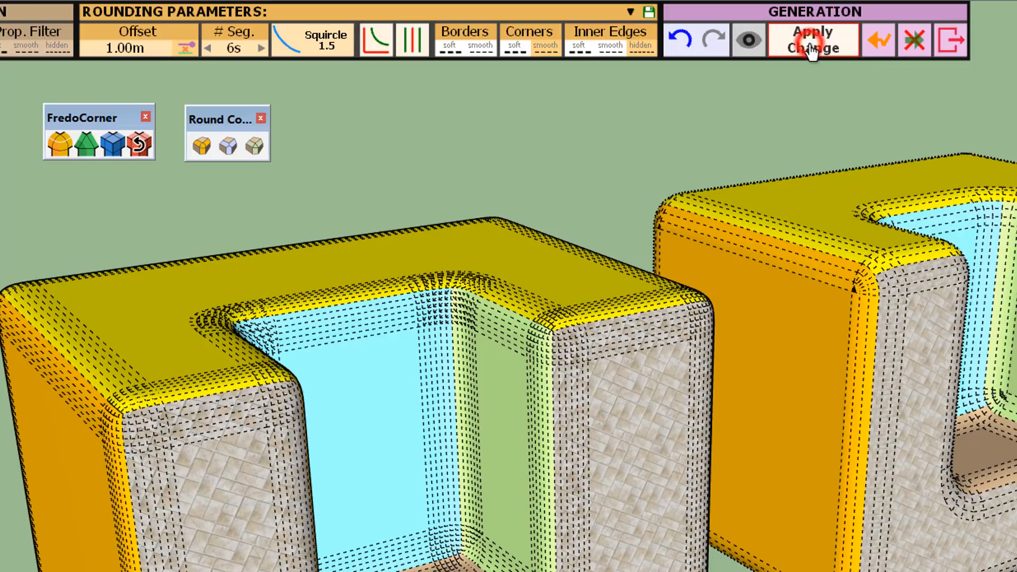
left_click(811, 49)
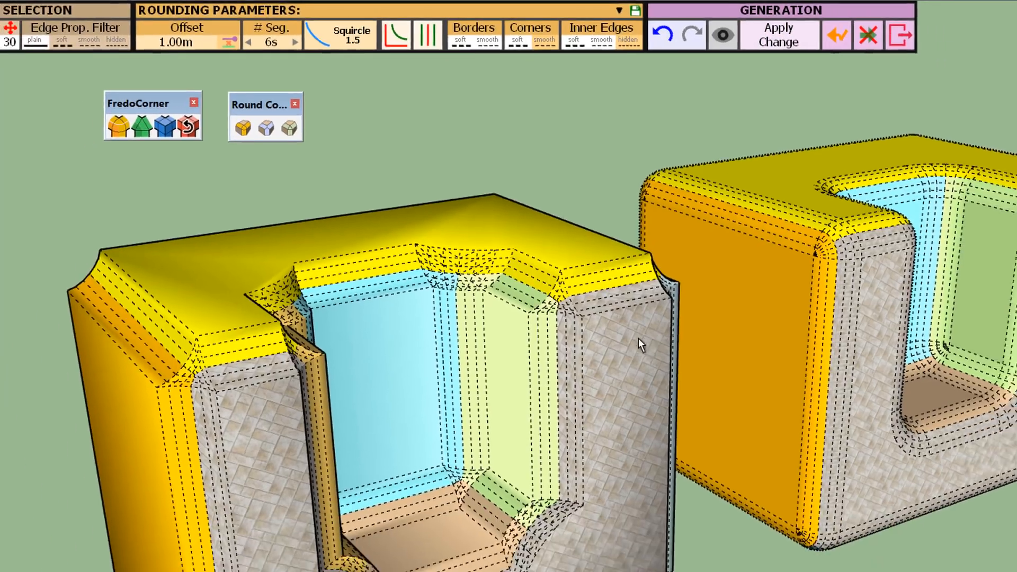
Examine the inverse-rounded corners and notch of the block from several sides and up close.
middle_click_drag(650, 390, 412, 398)
middle_click_drag(461, 246, 617, 235)
middle_click_drag(266, 221, 544, 222)
scroll(376, 299, "down", 6)
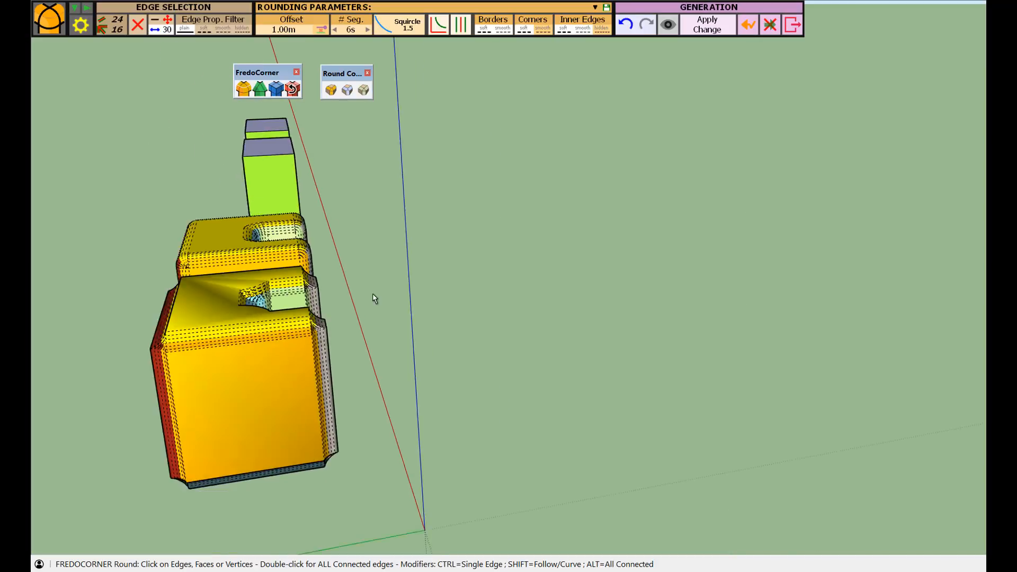
middle_click_drag(265, 354, 212, 278)
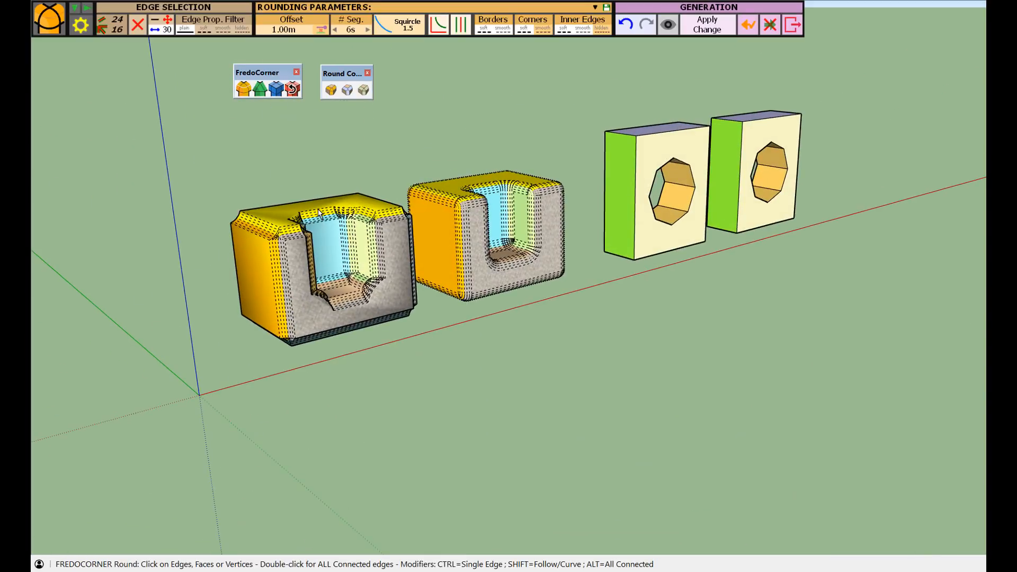
scroll(397, 252, "up", 5)
middle_click_drag(397, 253, 277, 236)
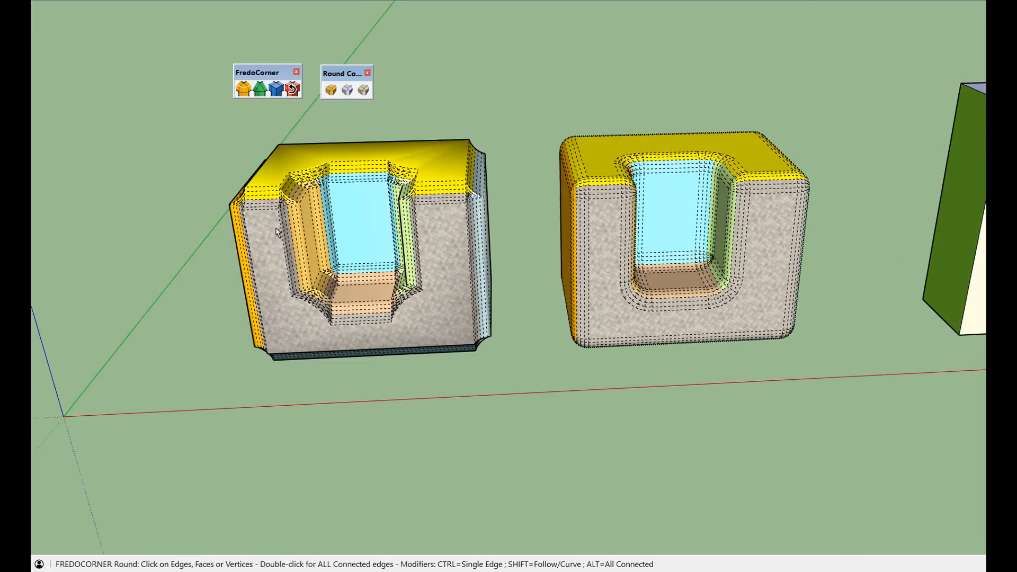
scroll(265, 194, "up", 4)
middle_click_drag(265, 193, 317, 196)
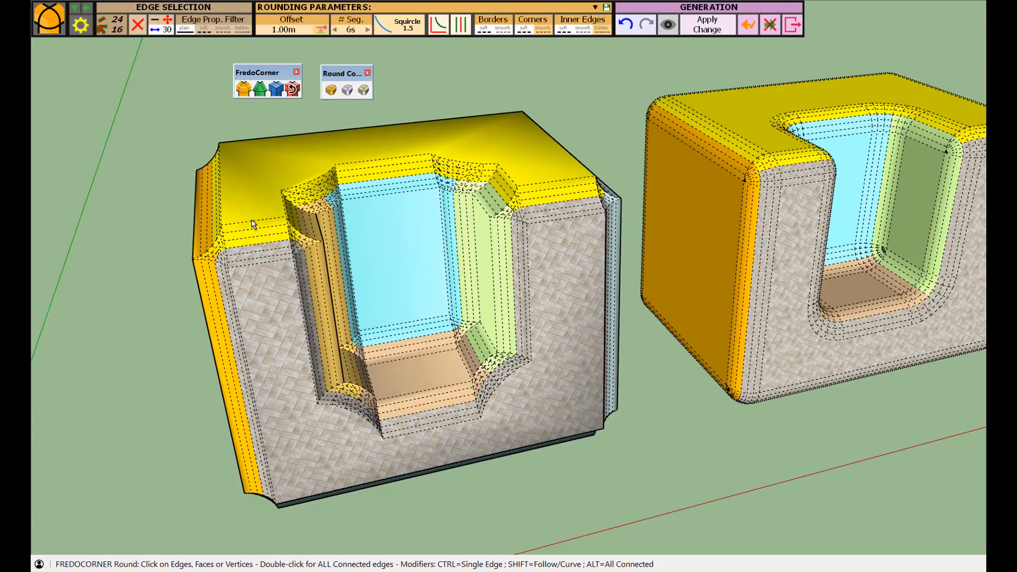
scroll(268, 210, "down", 2)
scroll(224, 212, "up", 2)
scroll(223, 211, "up", 2)
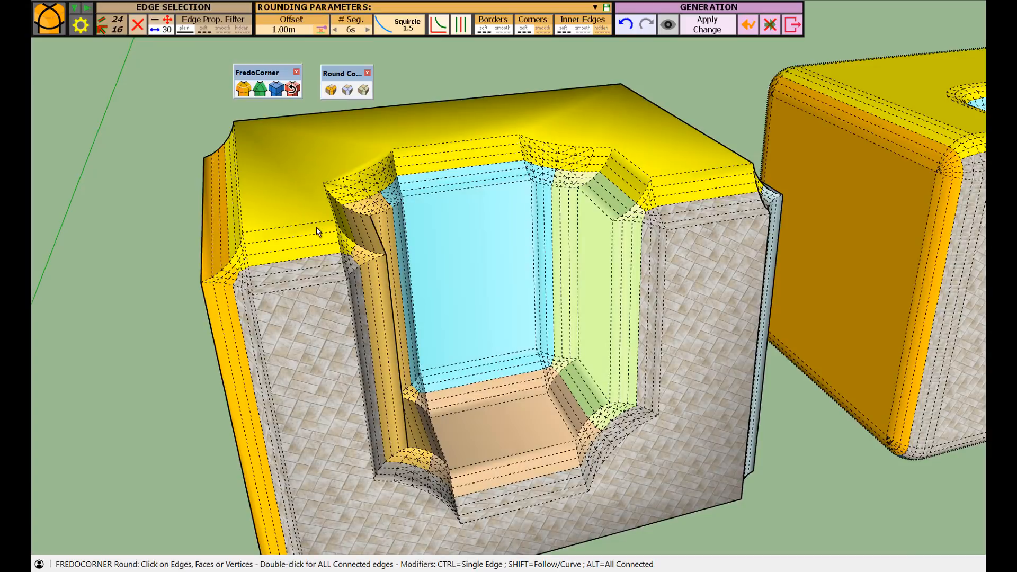
mouse_move(316, 231)
middle_mouse_down()
mouse_move(306, 220)
mouse_move(284, 231)
mouse_move(306, 231)
middle_mouse_up()
scroll(318, 212, "down", 3)
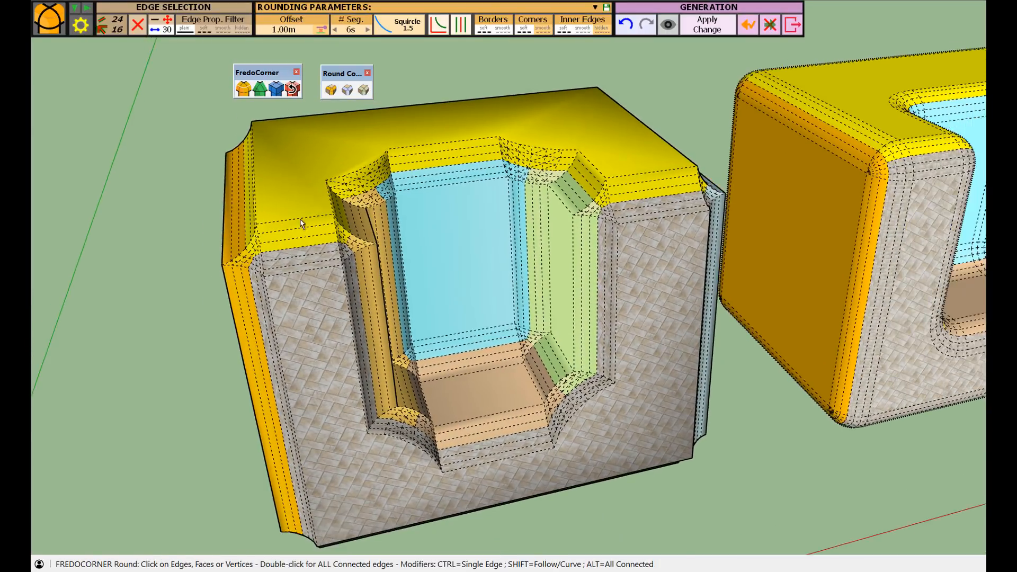
scroll(279, 244, "up", 4)
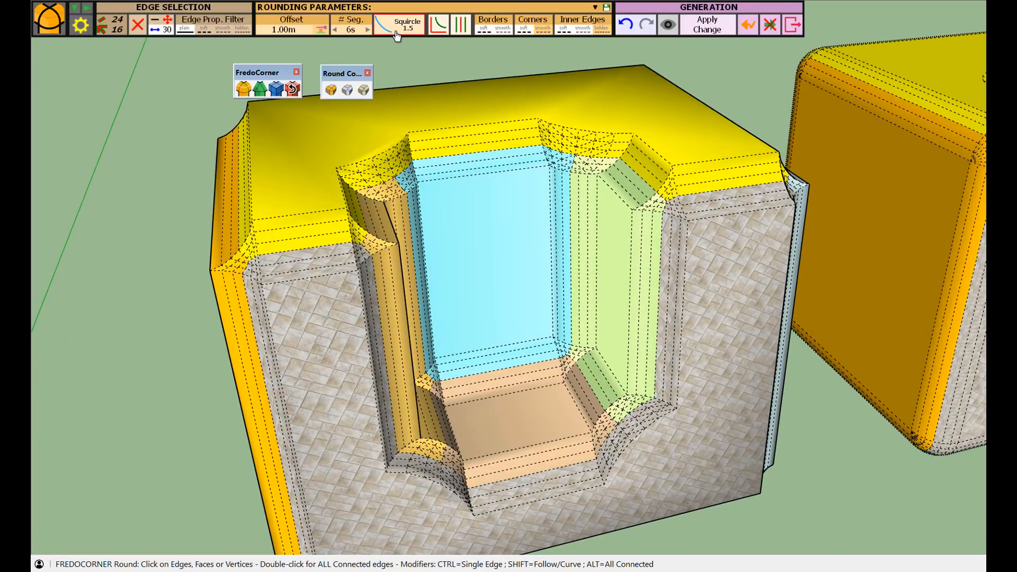
Set the rounding profile to the Squircle 3.5 preset with the inverse option off and apply it to the notched block.
left_click(398, 31)
left_click(393, 82)
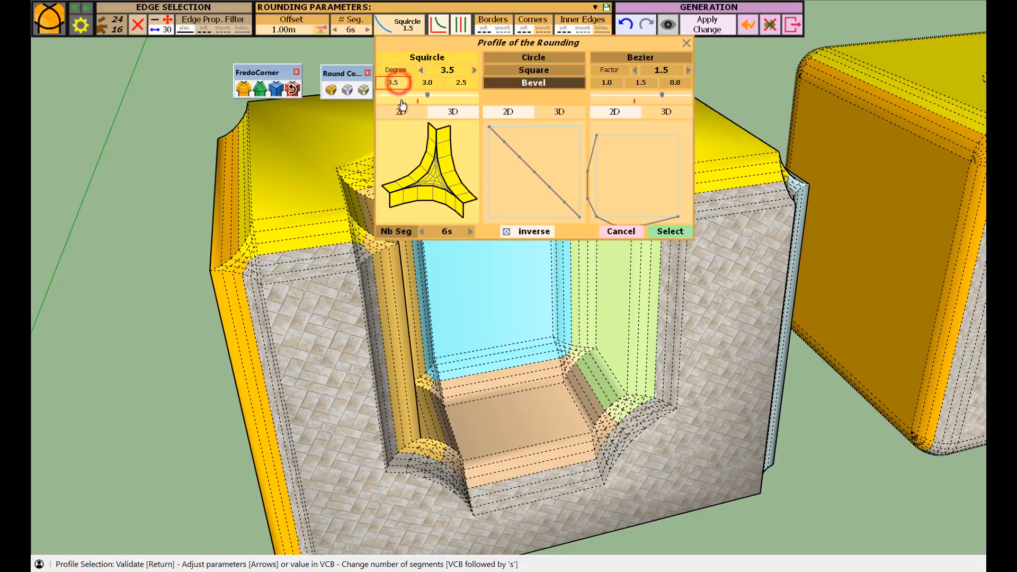
left_click(507, 232)
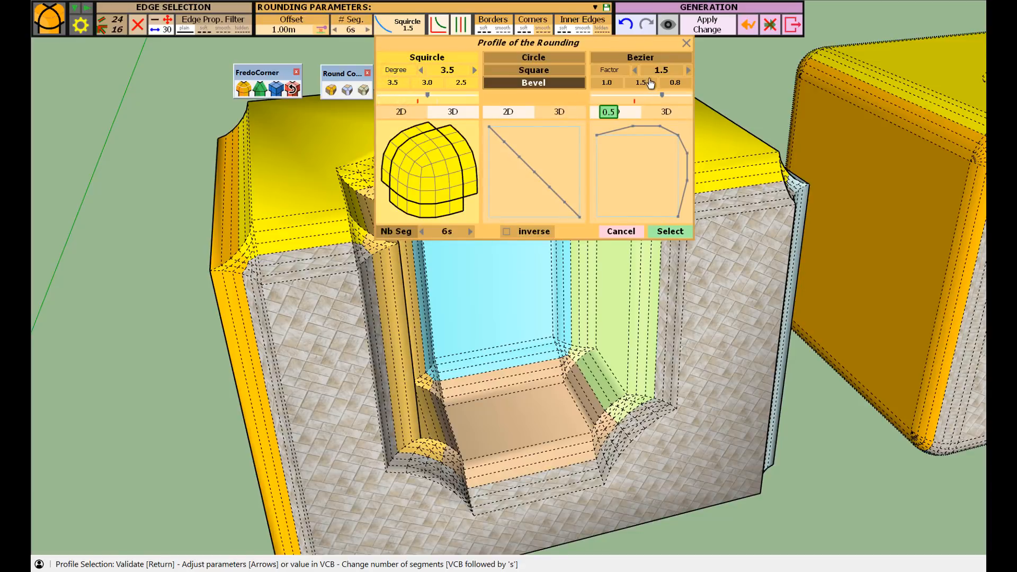
left_click(670, 231)
left_click(700, 24)
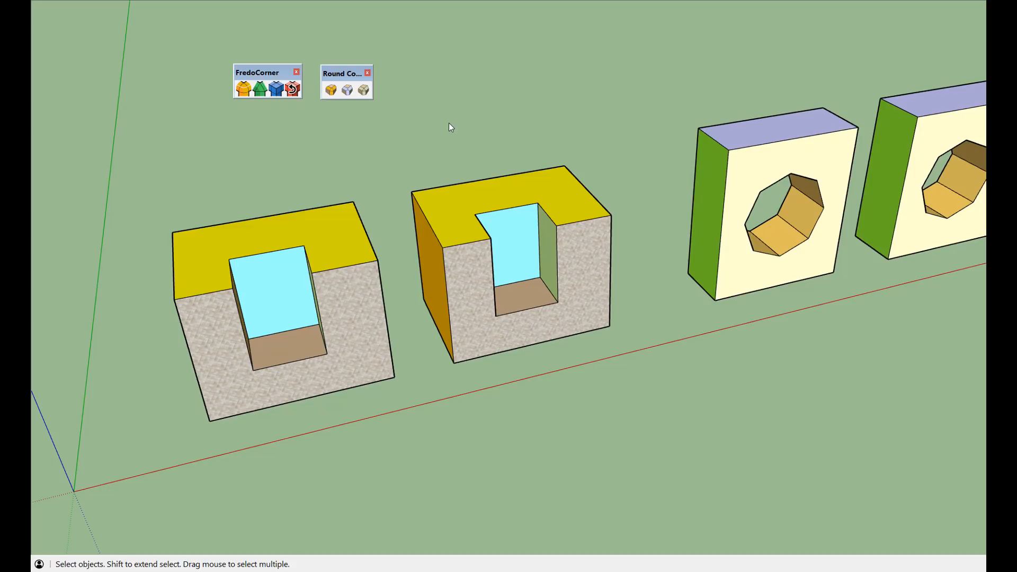
With RoundCorner, round the six edges meeting at the first faceted block's vertex, using a 1.00 m offset and 6 segments.
scroll(329, 208, "down", 3)
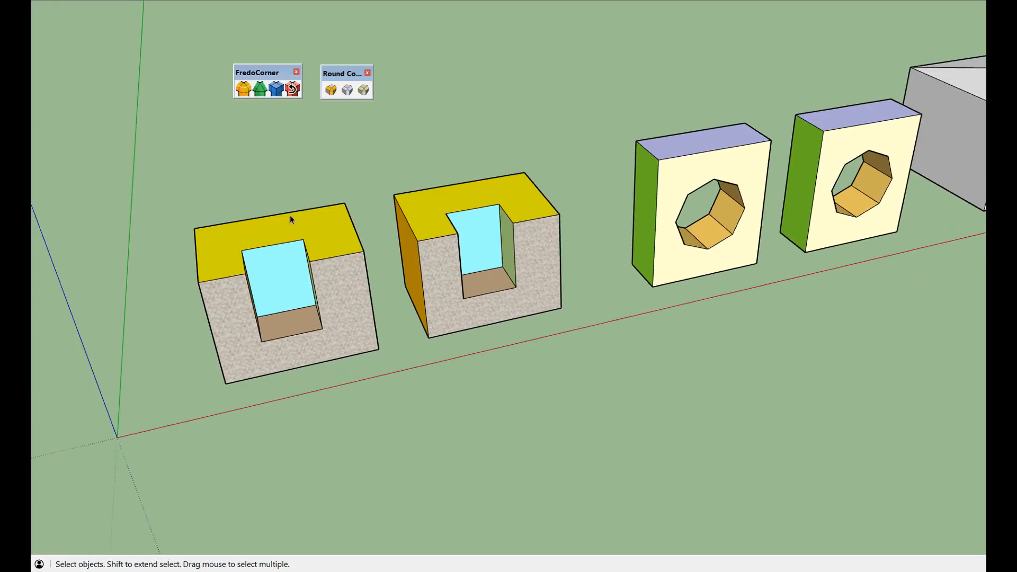
scroll(331, 237, "down", 5)
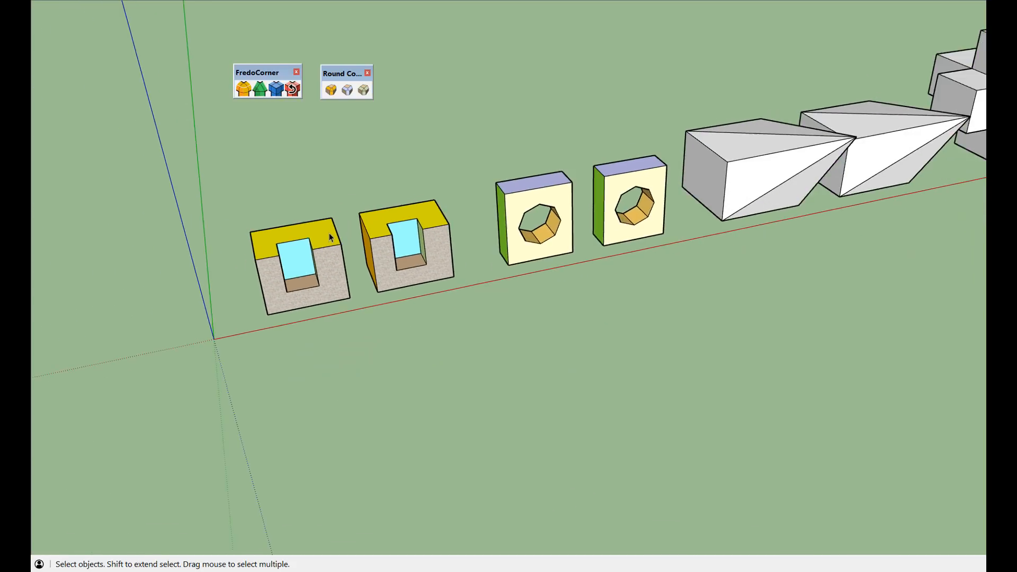
scroll(762, 159, "up", 6)
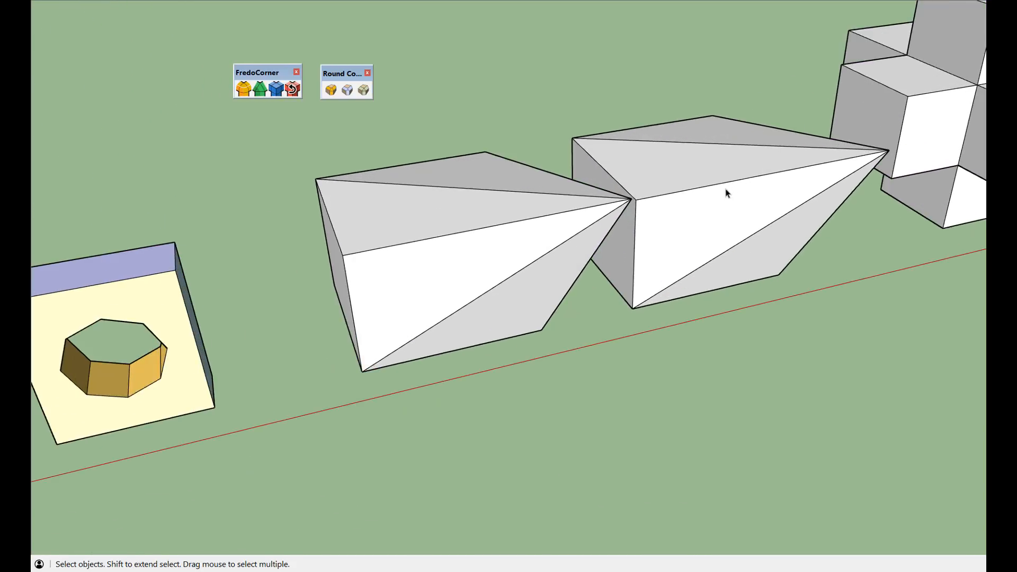
mouse_move(629, 238)
middle_mouse_down()
mouse_move(496, 233)
mouse_move(485, 174)
mouse_move(446, 192)
mouse_move(416, 190)
middle_mouse_up()
scroll(444, 196, "up", 3)
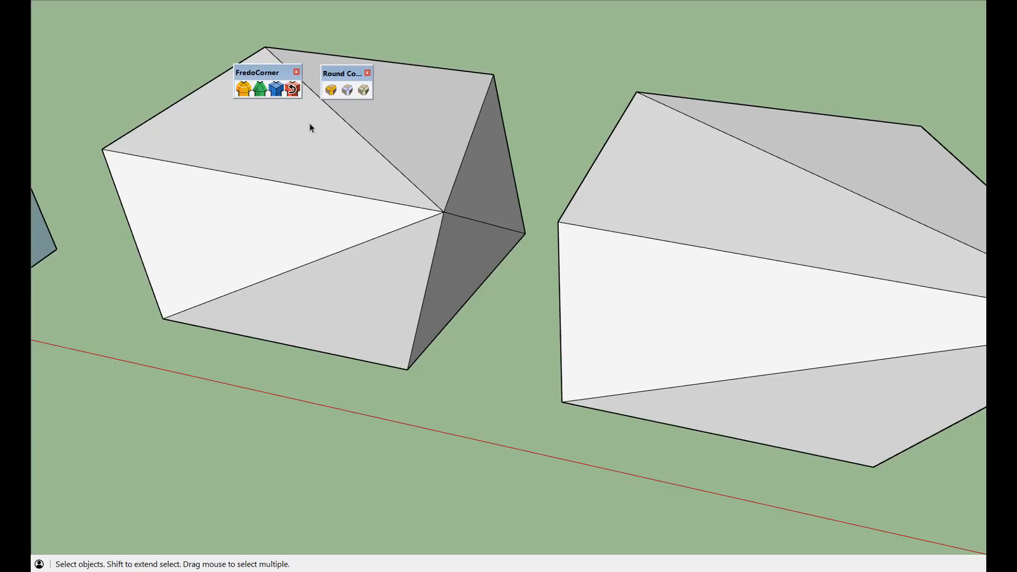
left_click(331, 90)
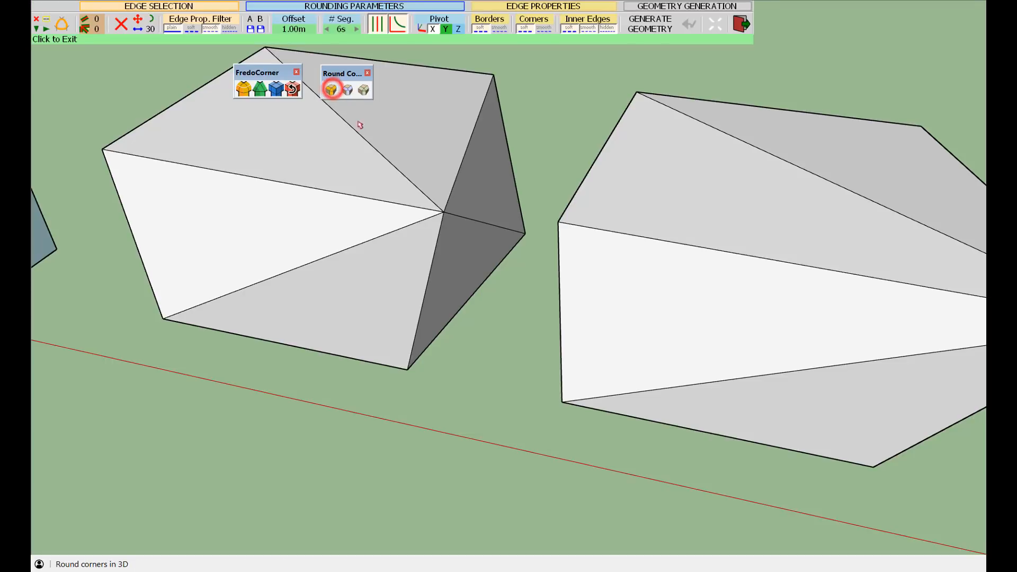
left_click(443, 212)
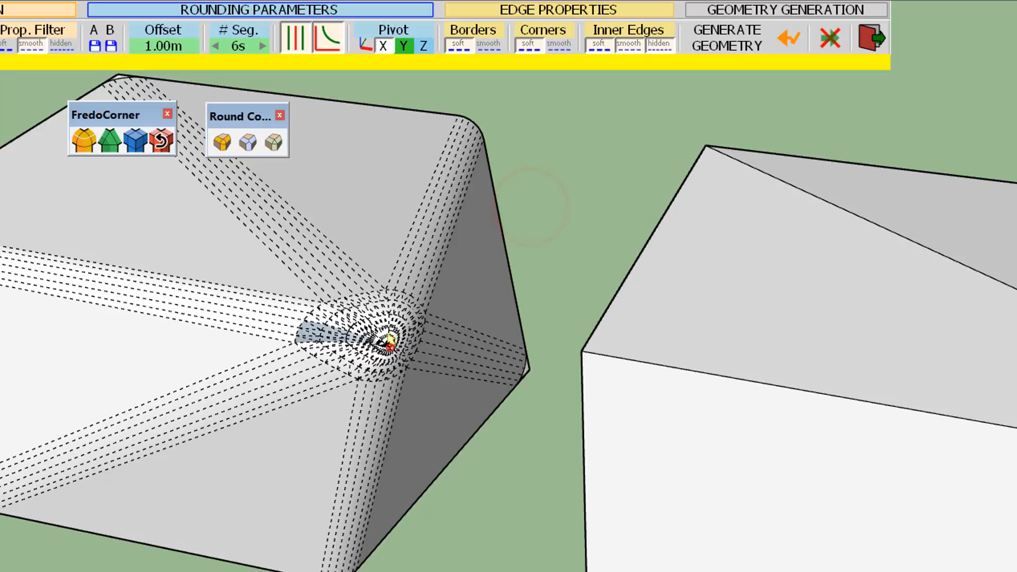
Examine the RoundCorner mesh at the six-edge vertex up close and from several sides.
scroll(386, 340, "up", 4)
scroll(336, 347, "up", 1)
middle_click_drag(316, 356, 423, 320)
scroll(303, 344, "up", 3)
scroll(304, 349, "up", 1)
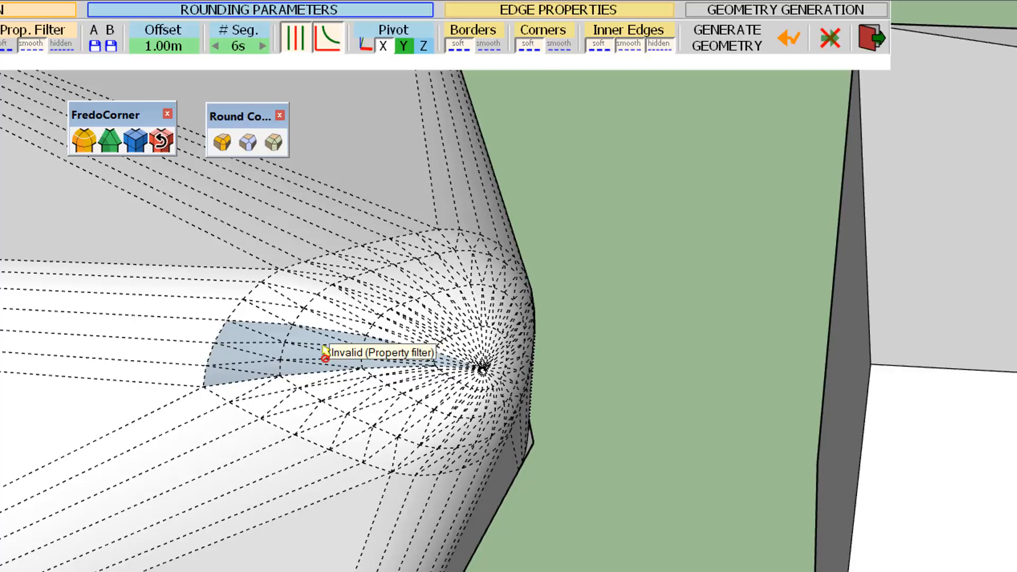
middle_click_drag(450, 366, 301, 343)
middle_click_drag(496, 344, 503, 266)
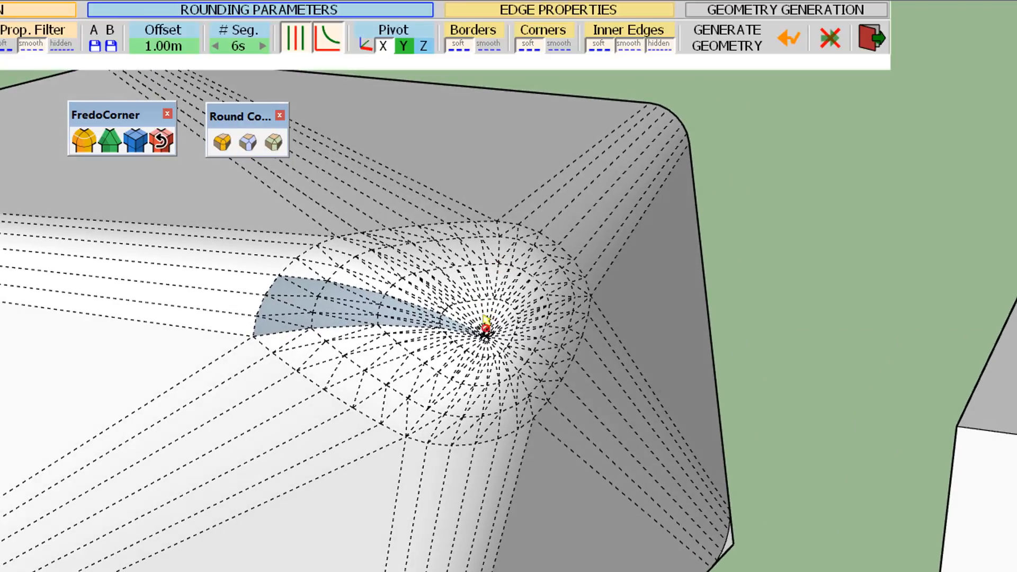
scroll(478, 337, "up", 3)
scroll(478, 337, "down", 4)
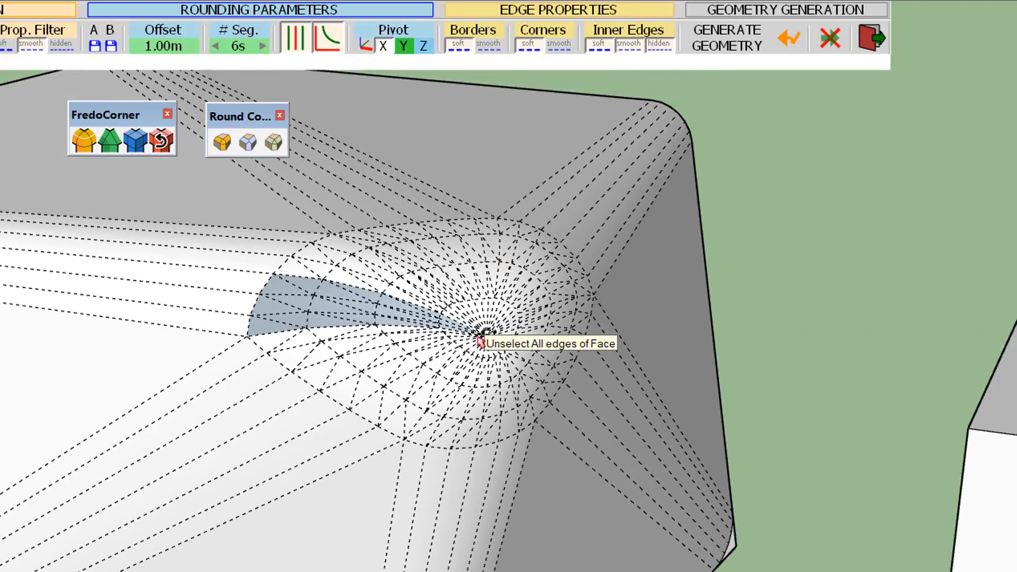
scroll(104, 342, "down", 8)
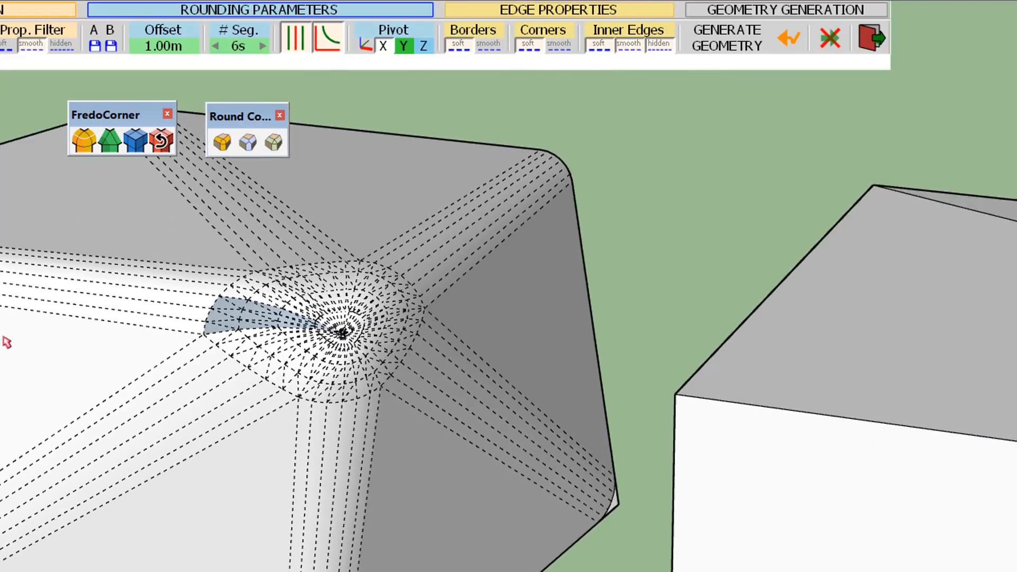
With FredoCorner, round the six edges at the second faceted block's vertex using a 1.00 m offset, 10 segments and Squircle 3.5, and inspect the corner.
scroll(774, 435, "up", 3)
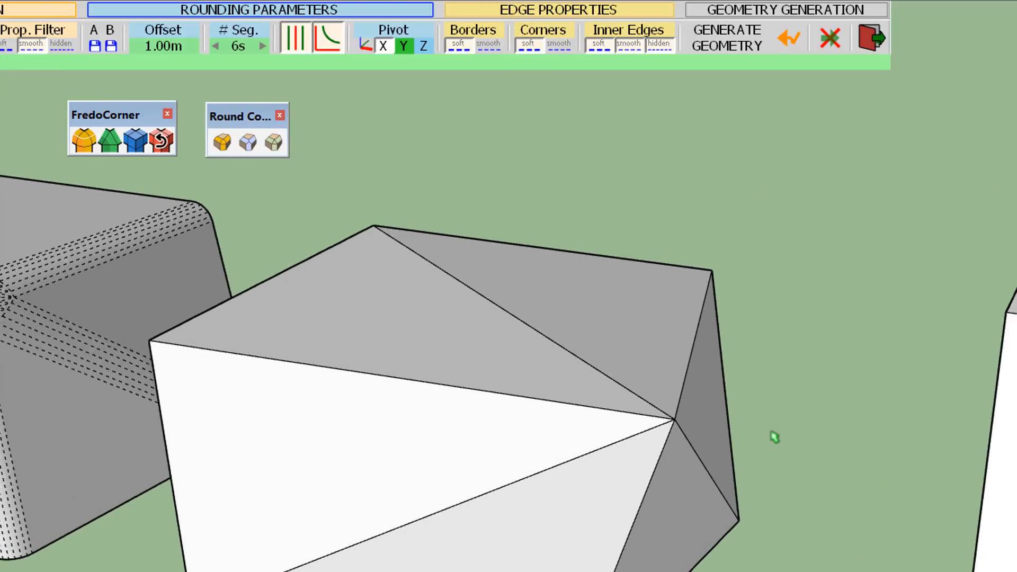
middle_click_drag(710, 445, 595, 447)
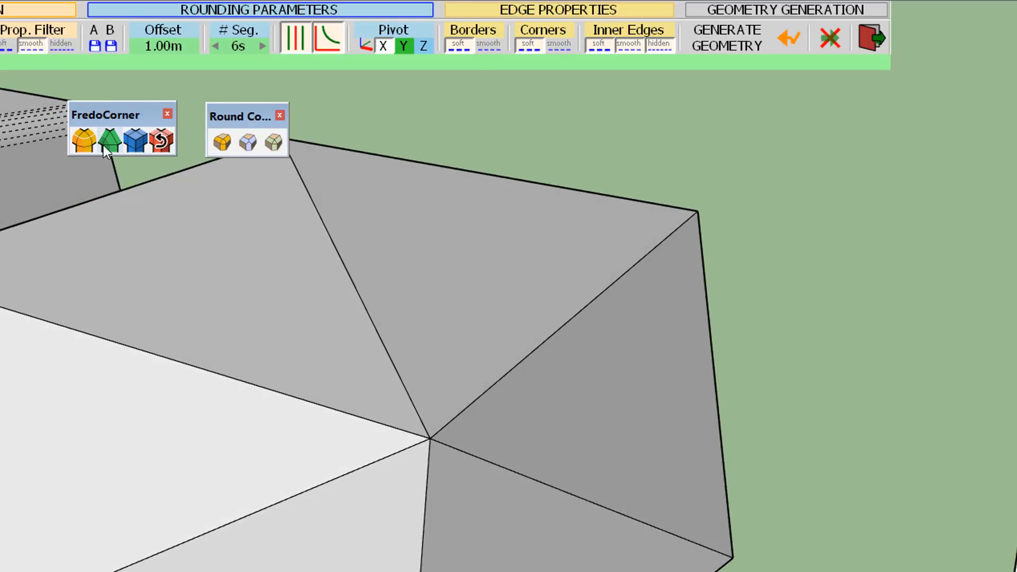
left_click(83, 141)
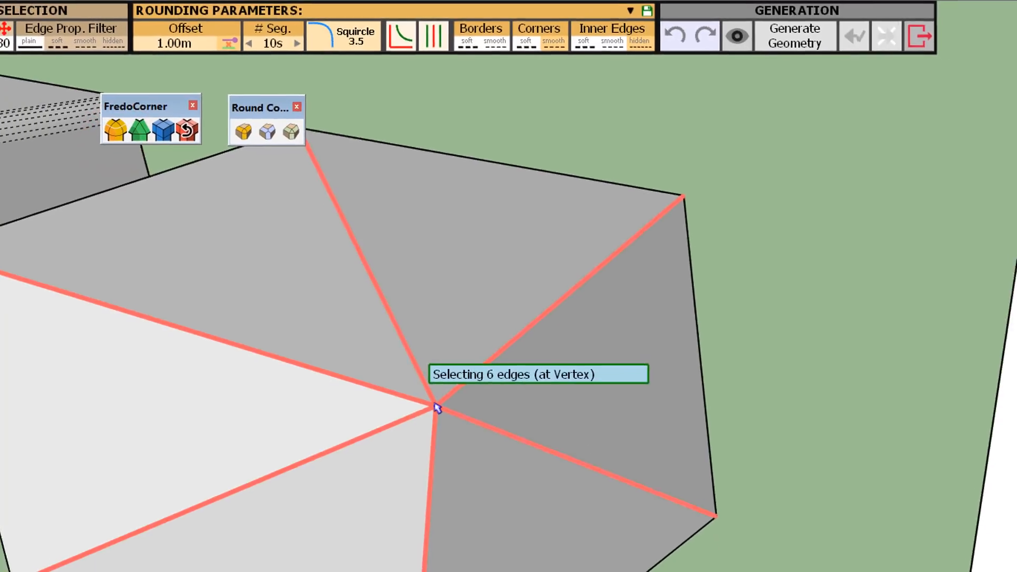
left_click(440, 380)
left_click(726, 241)
scroll(415, 378, "up", 3)
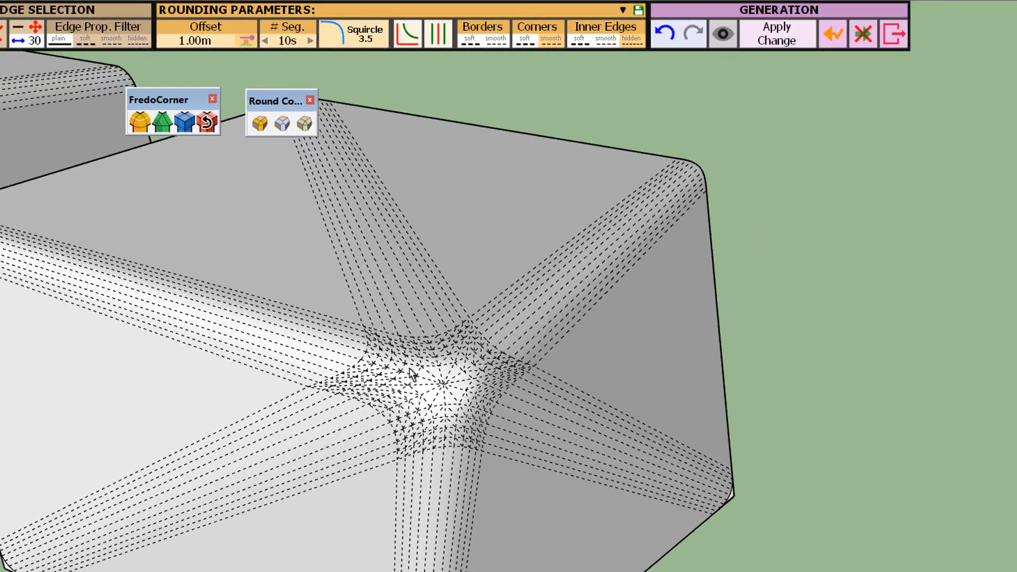
scroll(414, 377, "down", 3)
middle_click_drag(416, 390, 335, 375)
left_click(353, 121)
Try to round the six edges meeting at the inner vertex of the cross-shaped block cluster with RoundCorner at a 1.00 m offset.
scroll(292, 381, "down", 6)
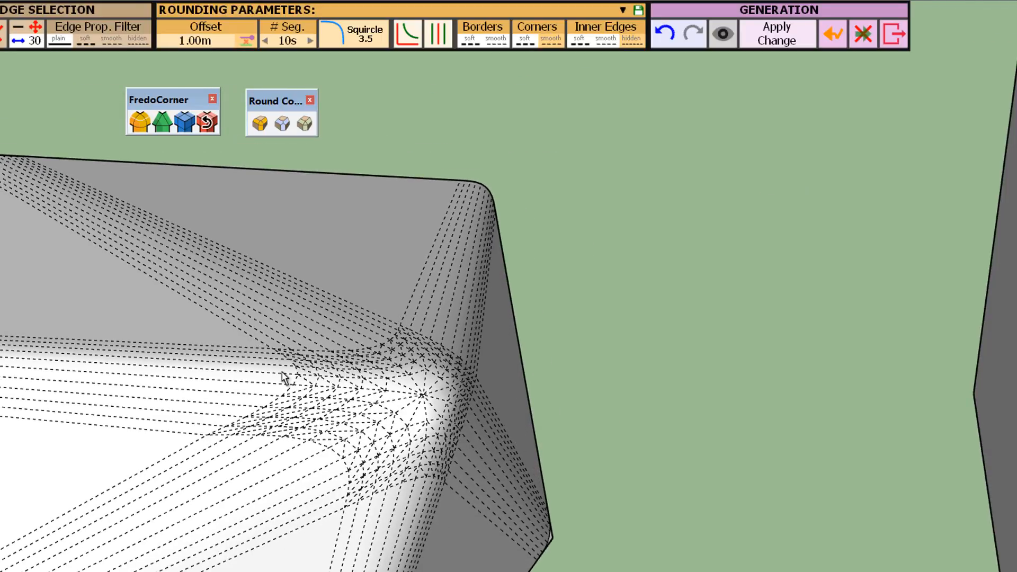
scroll(283, 379, "down", 5)
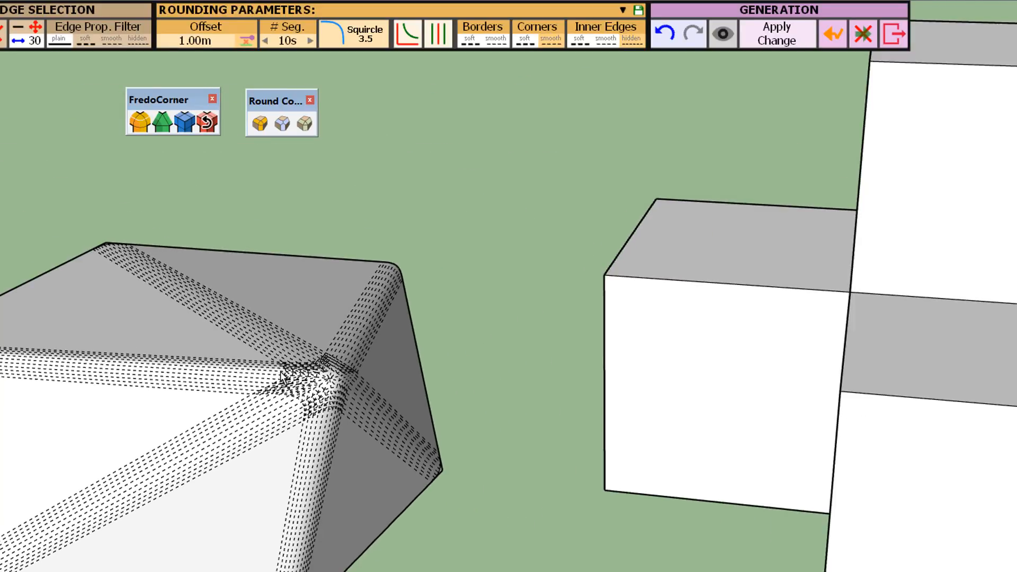
middle_click_drag(750, 338, 893, 345)
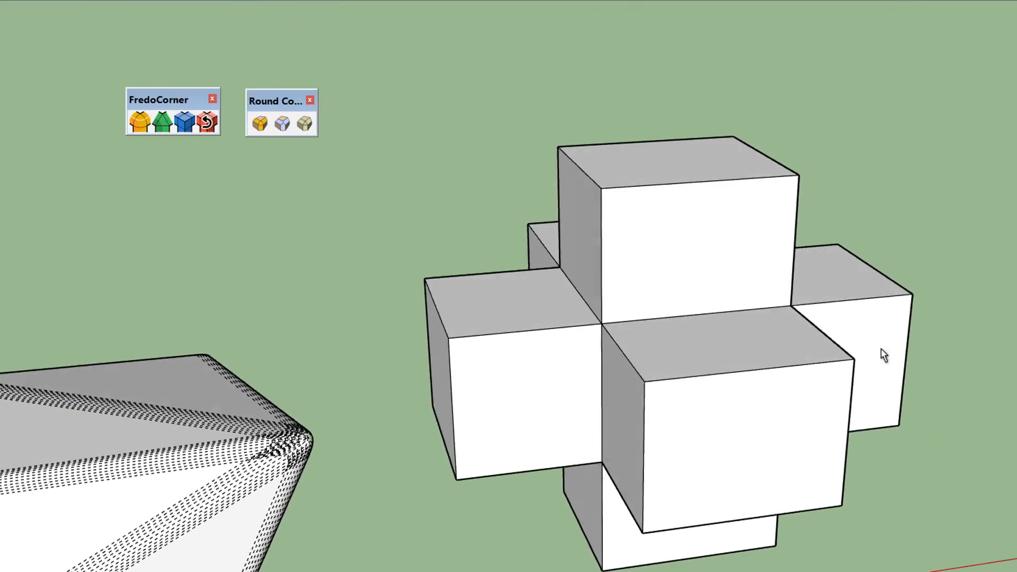
scroll(582, 297, "up", 5)
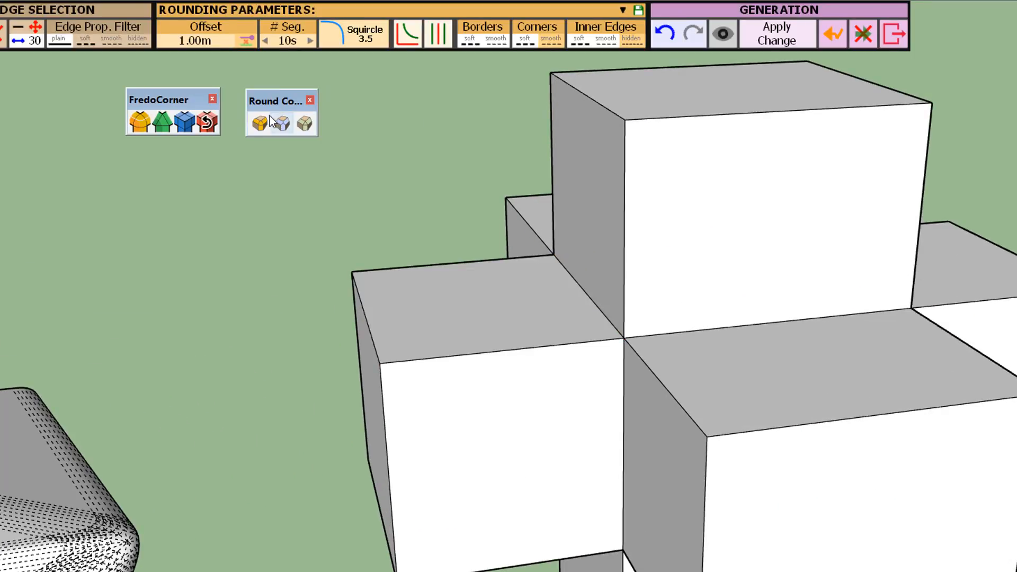
left_click(262, 122)
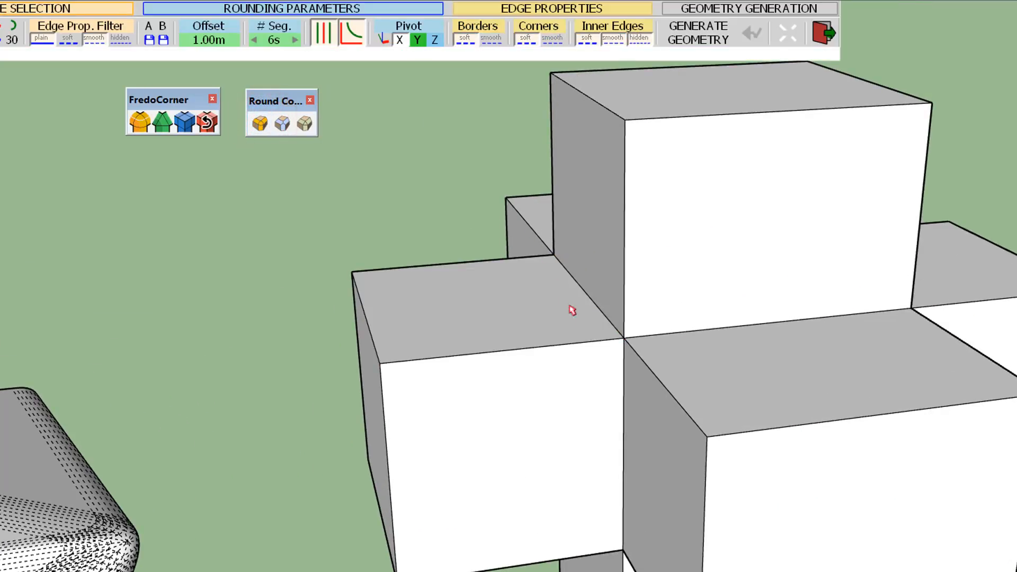
left_click(627, 343)
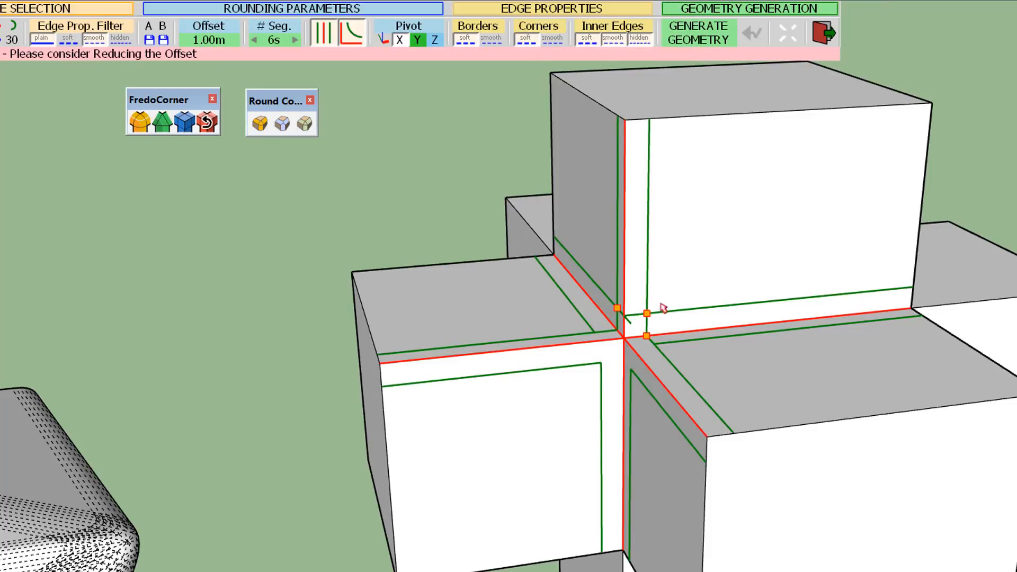
With FredoCorner, round all connected edges of the cross-shaped block cluster using a 1.00 m offset, 10 segments and Squircle 3.5.
left_click(141, 124)
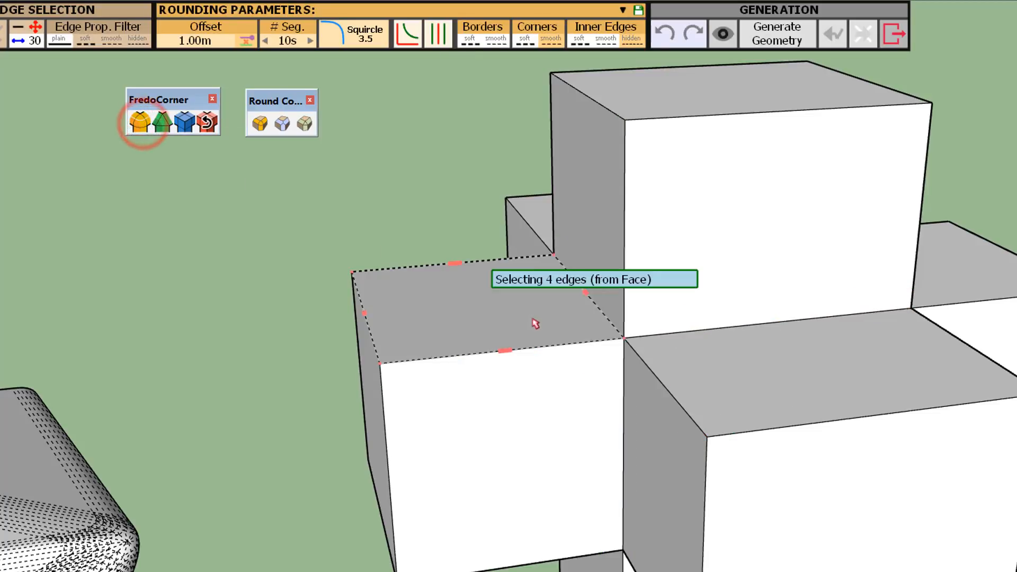
left_click(625, 339)
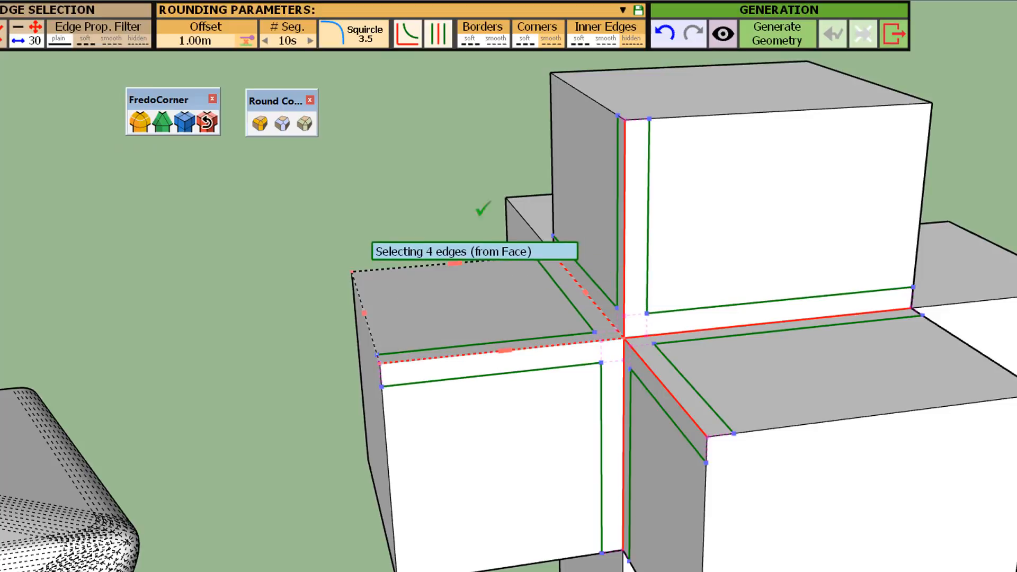
left_click(690, 178)
left_click(689, 177)
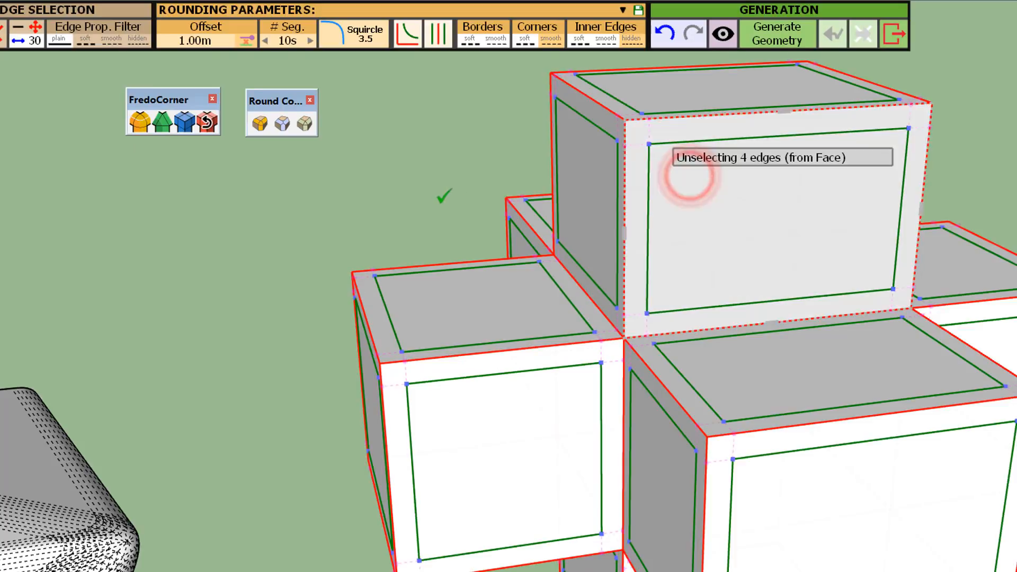
left_click(435, 192)
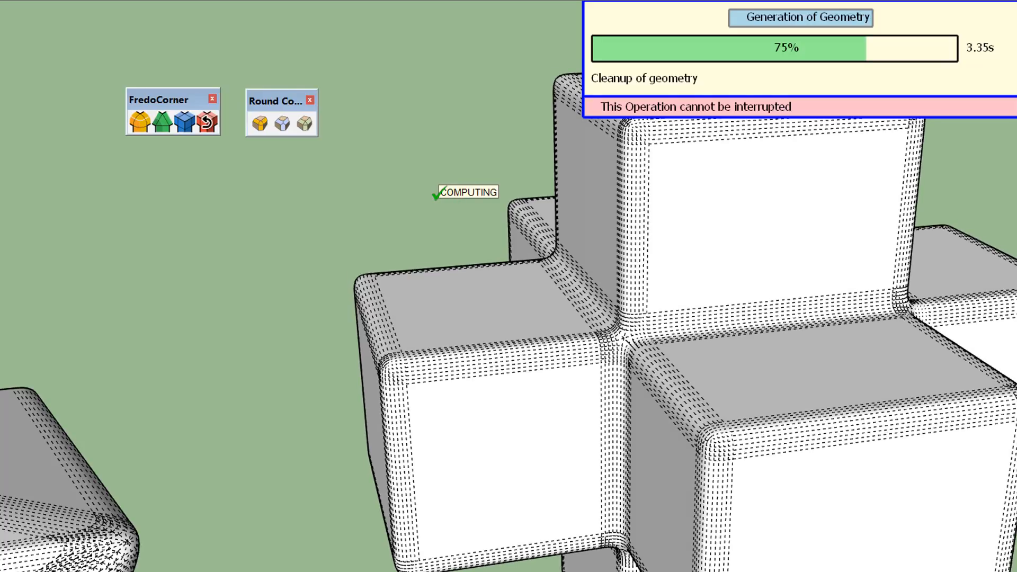
Examine the rounded inner corner of the cross-shaped block cluster up close and from several sides.
scroll(681, 318, "up", 2)
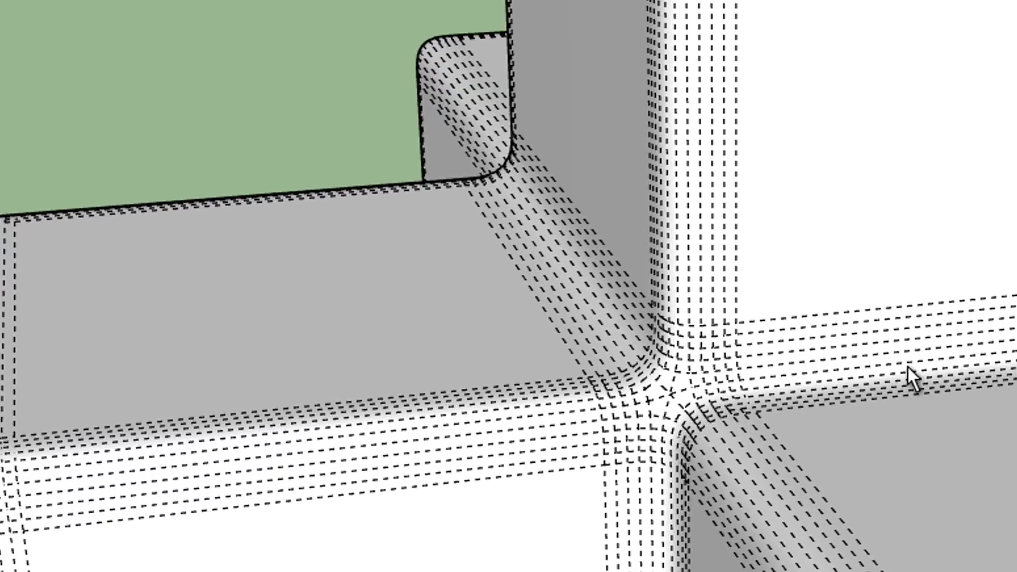
middle_click_drag(794, 354, 366, 392)
middle_click_drag(300, 420, 975, 381)
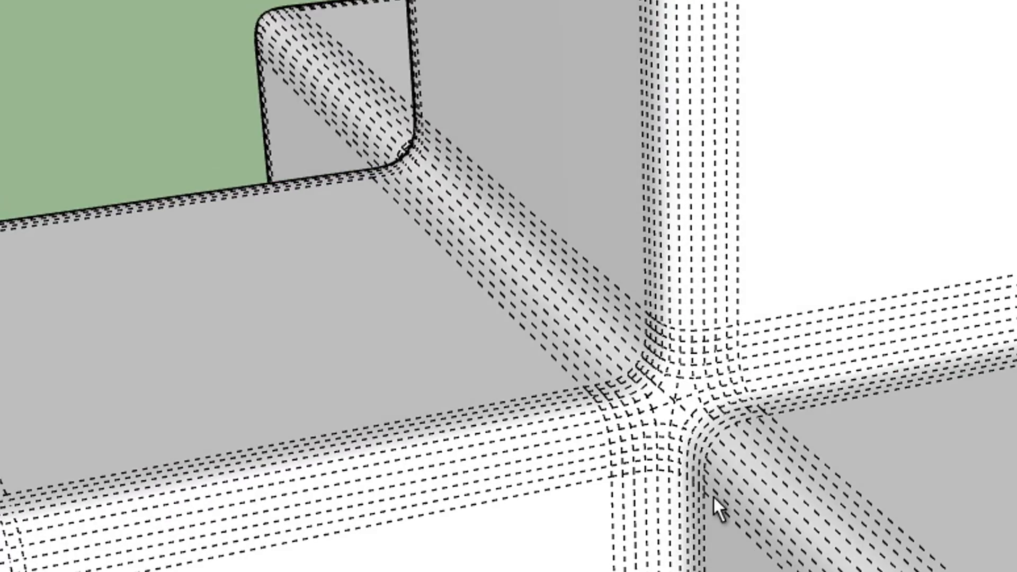
scroll(739, 297, "down", 2)
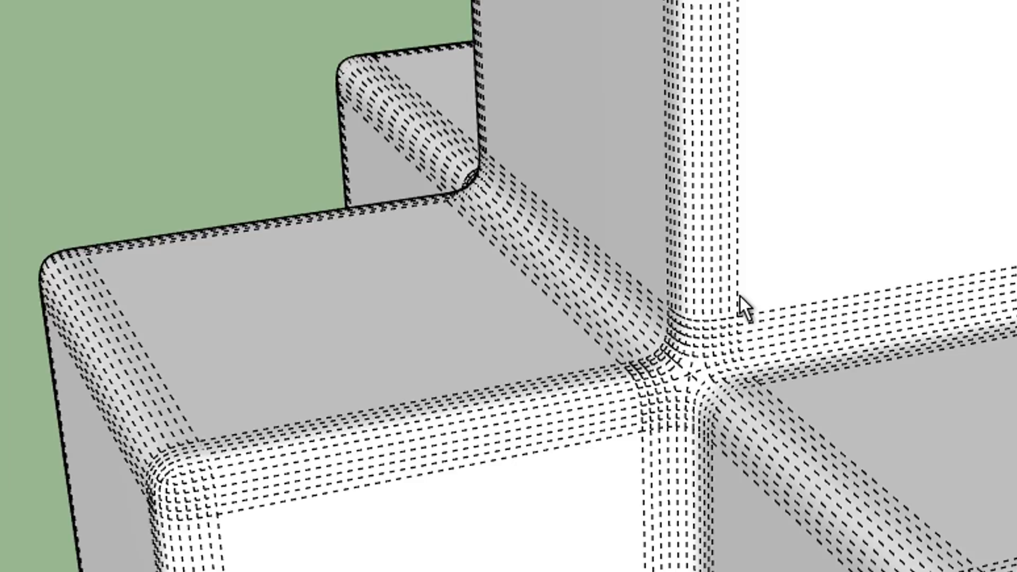
scroll(740, 297, "down", 2)
scroll(832, 355, "up", 3)
mouse_move(852, 352)
middle_mouse_down()
mouse_move(781, 374)
mouse_move(249, 374)
middle_mouse_up()
scroll(234, 374, "down", 2)
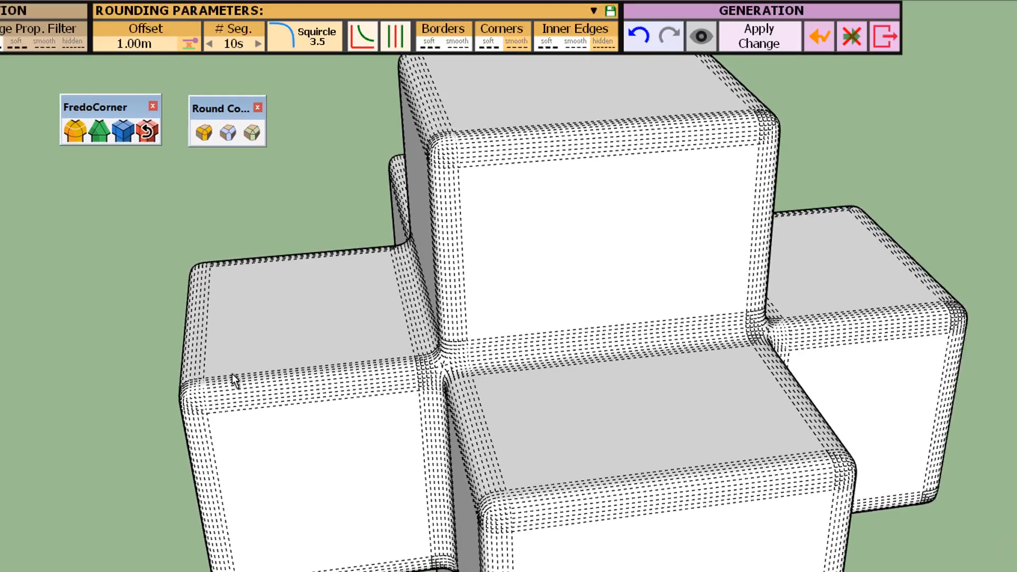
Try to round the edges meeting at the fluted sphere's top vertex with RoundCorner, using a 1.00 m offset and 6 segments.
scroll(233, 377, "down", 5)
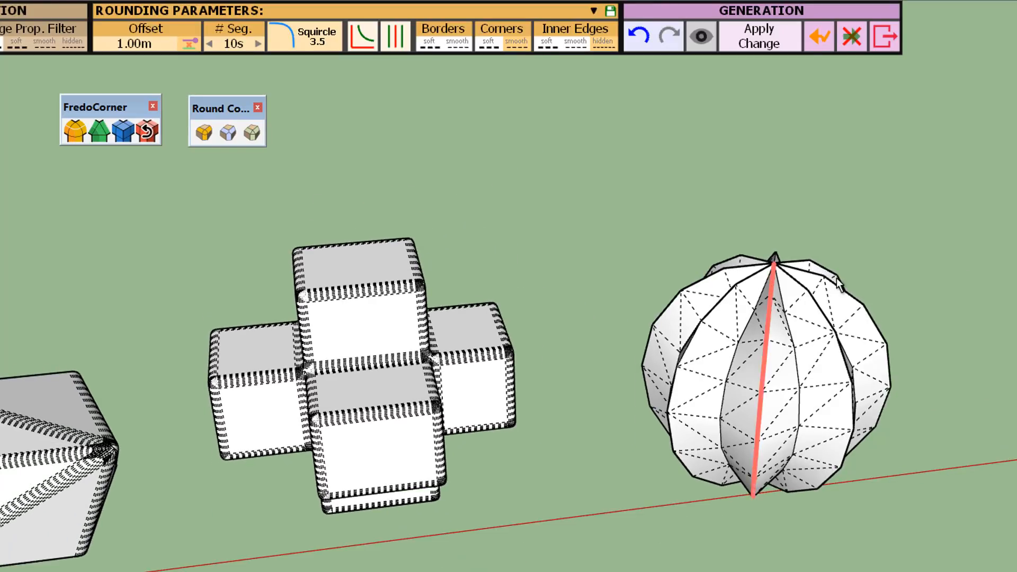
scroll(838, 284, "up", 5)
mouse_move(778, 284)
middle_mouse_down()
mouse_move(764, 284)
mouse_move(704, 397)
mouse_move(756, 244)
middle_mouse_up()
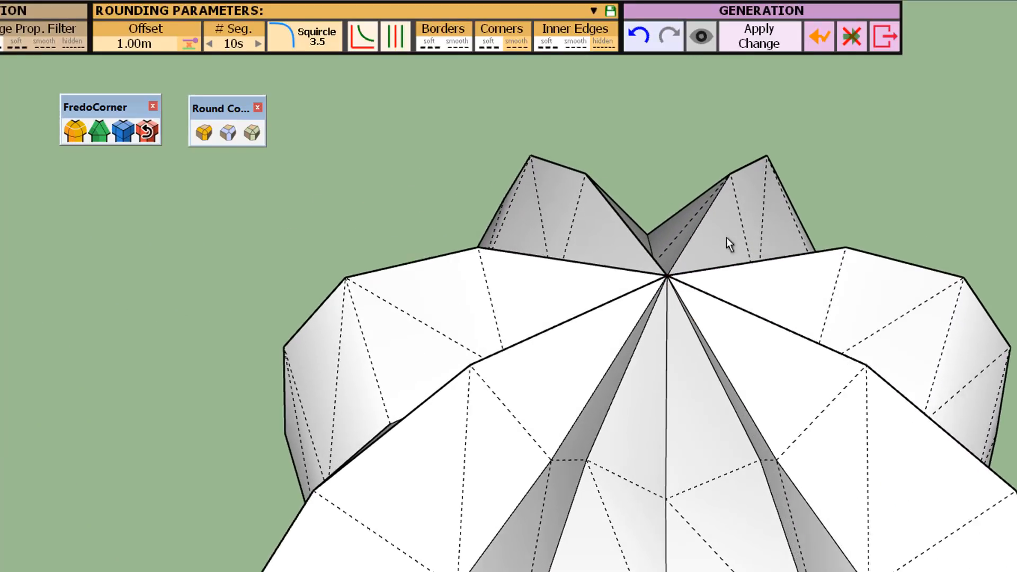
left_click(203, 134)
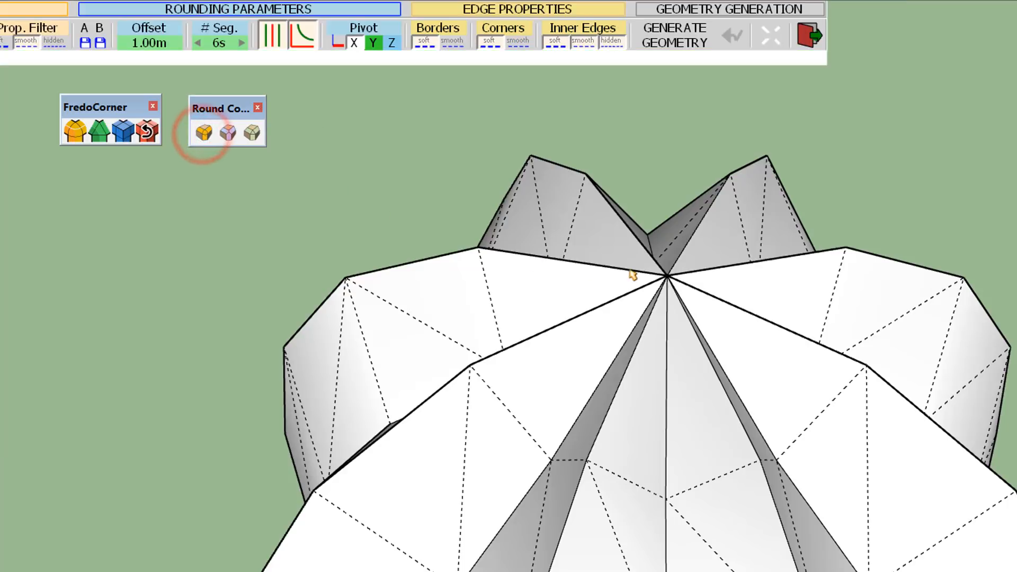
left_click(665, 276)
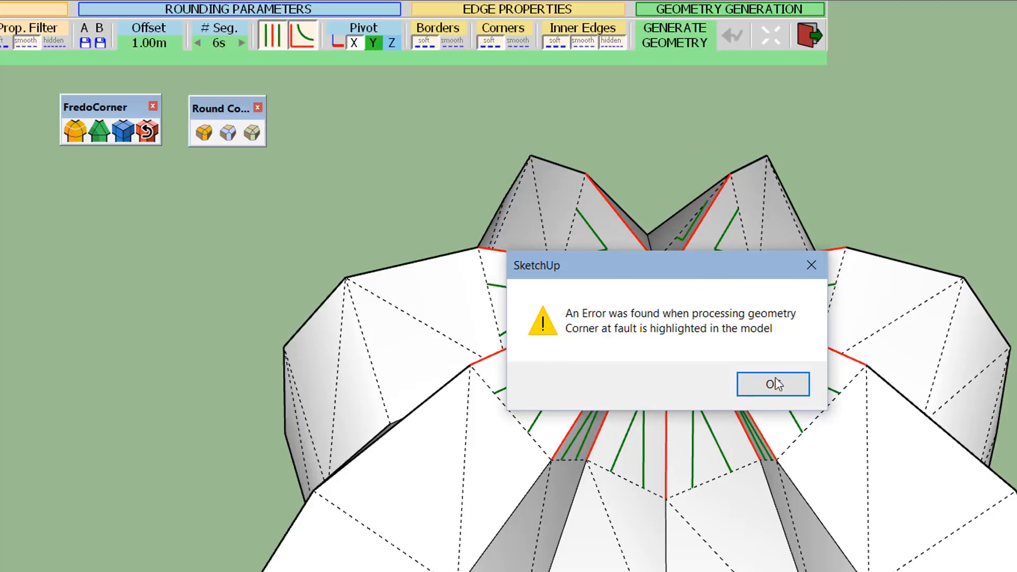
With FredoCorner, round the edges meeting at the fluted sphere's top vertex using a 1.00 m offset, 10 segments and Squircle 3.5.
left_click(789, 390)
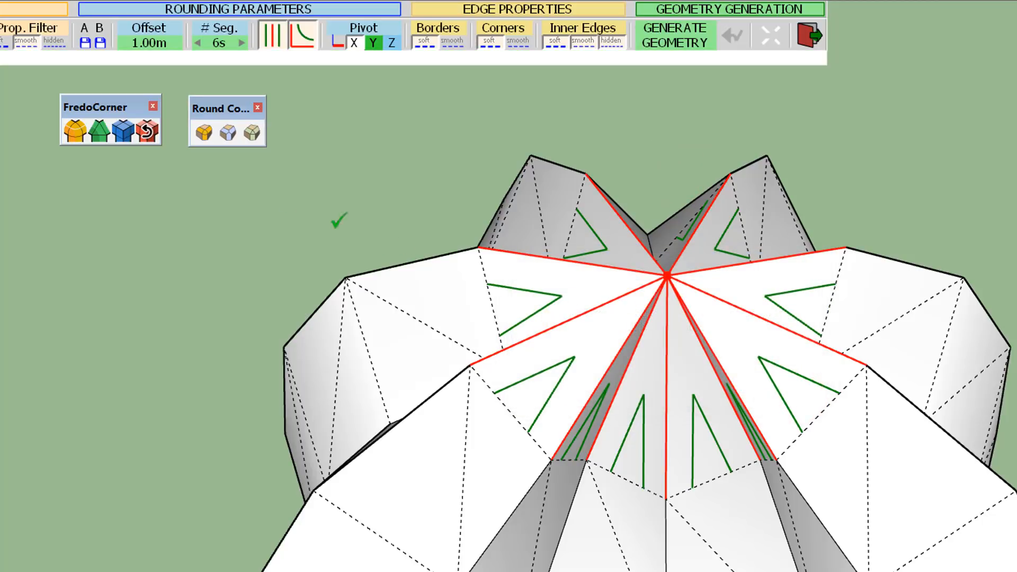
left_click(75, 132)
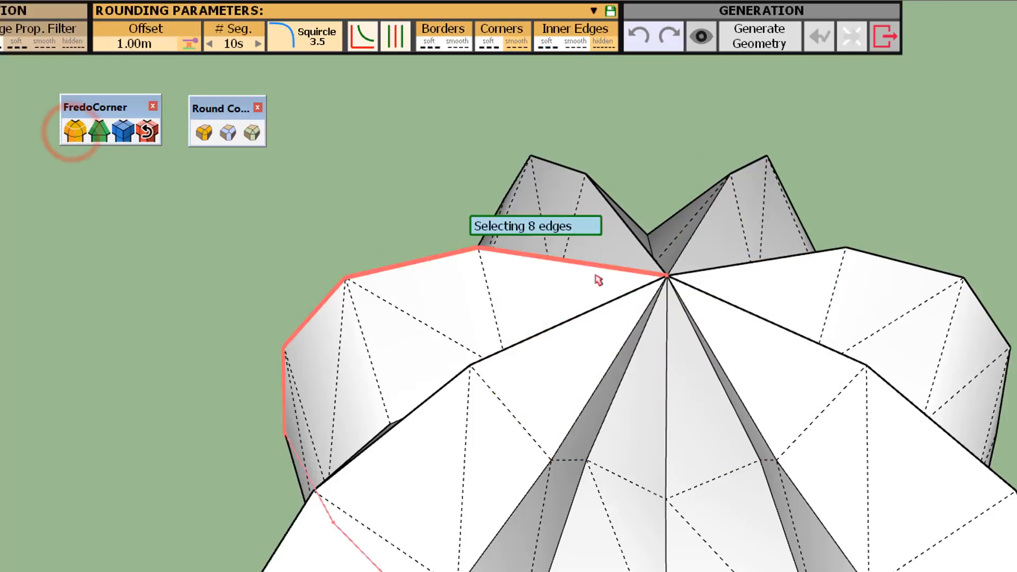
left_click(668, 279)
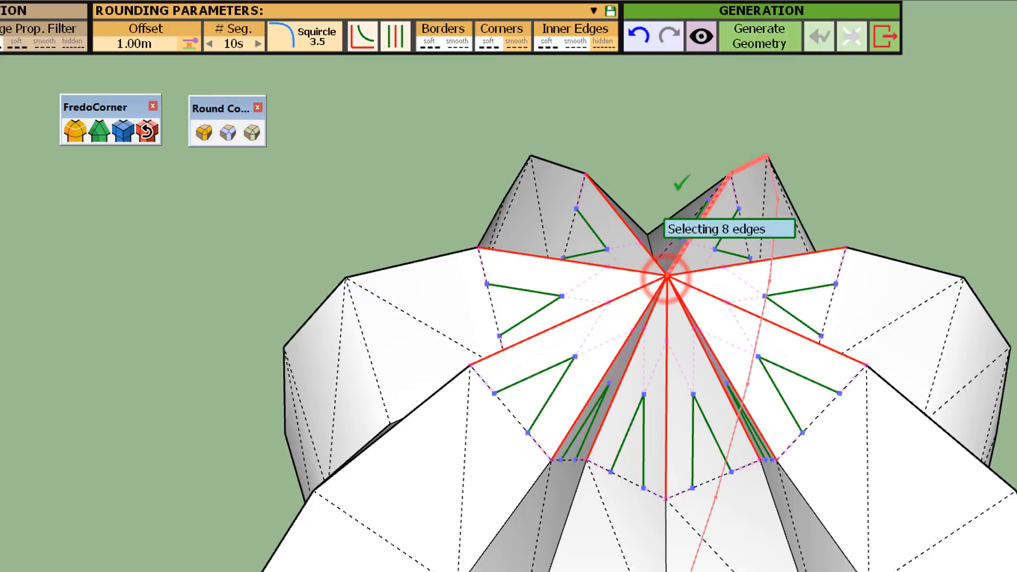
left_click(679, 140)
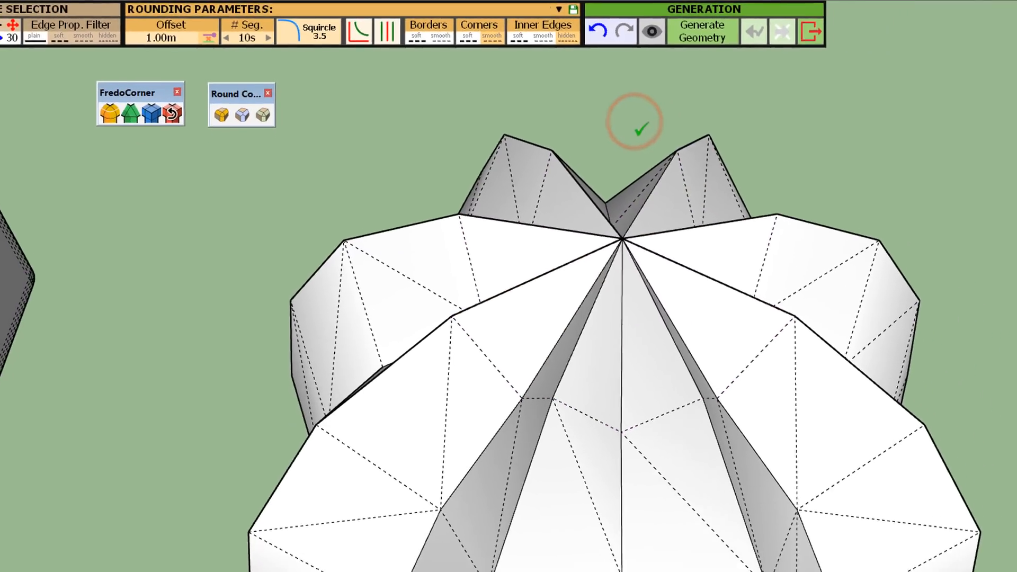
Examine the rounded top vertex of the fluted sphere up close and from several sides.
scroll(627, 223, "up", 5)
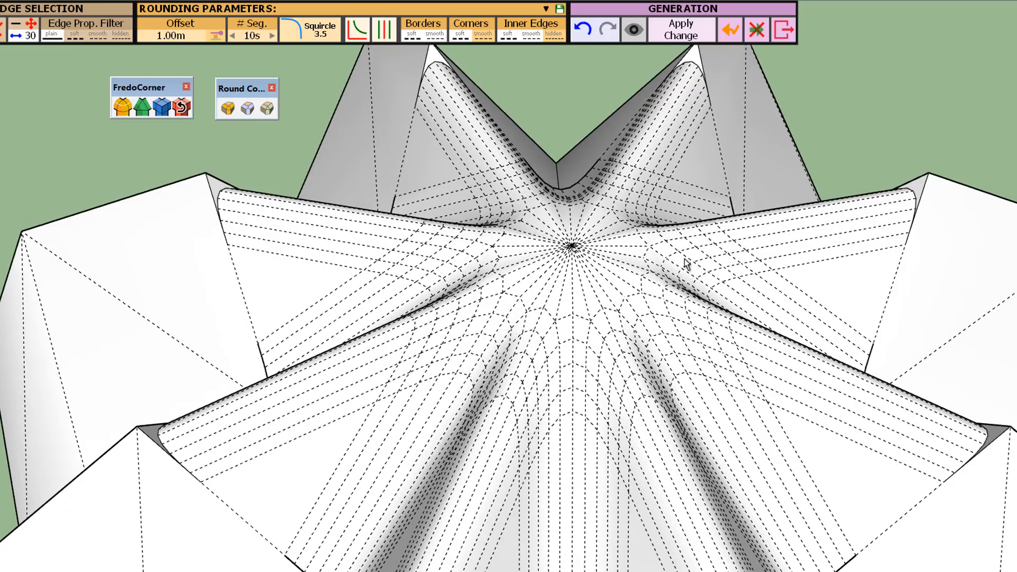
mouse_move(686, 263)
middle_mouse_down()
mouse_move(456, 268)
mouse_move(420, 302)
mouse_move(283, 304)
mouse_move(275, 233)
mouse_move(392, 196)
mouse_move(572, 239)
mouse_move(578, 256)
mouse_move(562, 276)
mouse_move(445, 336)
mouse_move(451, 346)
mouse_move(378, 494)
middle_mouse_up()
scroll(378, 494, "down", 2)
scroll(379, 490, "up", 3)
scroll(383, 442, "down", 4)
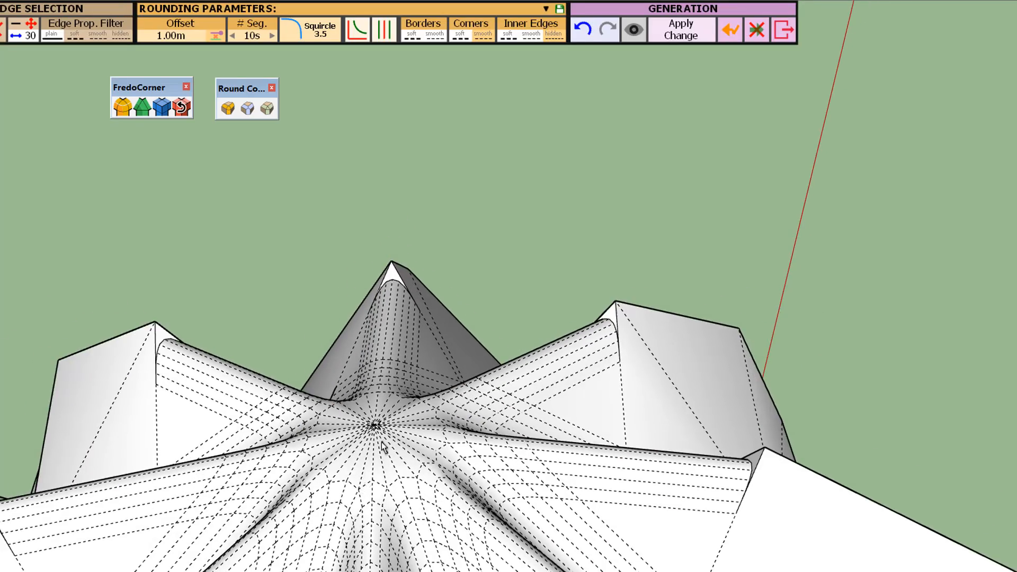
scroll(357, 523, "up", 3)
mouse_move(365, 488)
middle_mouse_down()
mouse_move(475, 438)
mouse_move(467, 513)
mouse_move(372, 524)
mouse_move(304, 513)
mouse_move(313, 514)
middle_mouse_up()
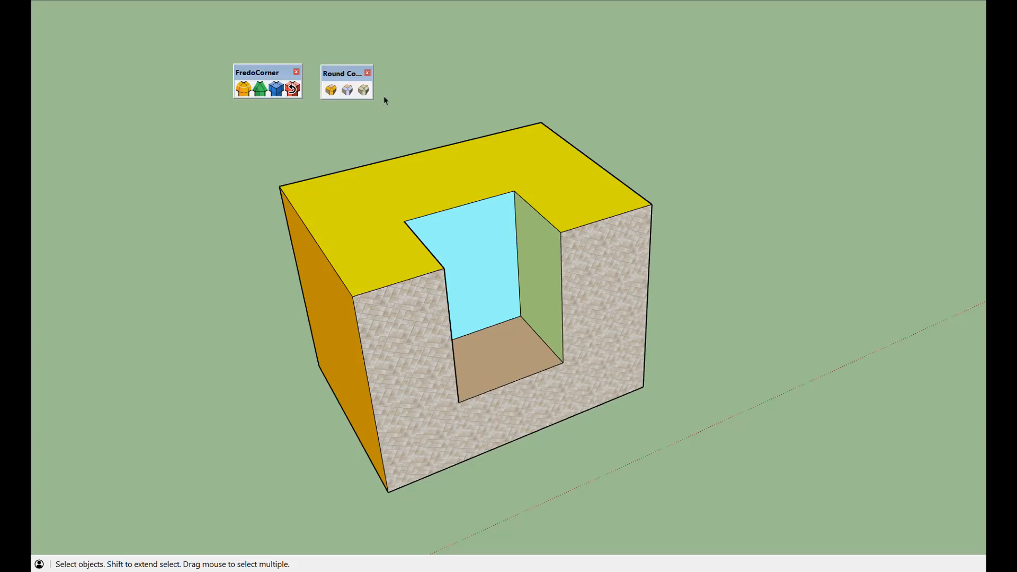
With FredoCorner, select all connected edges of the coloured notched block and turn on the rounding preview.
left_click(243, 89)
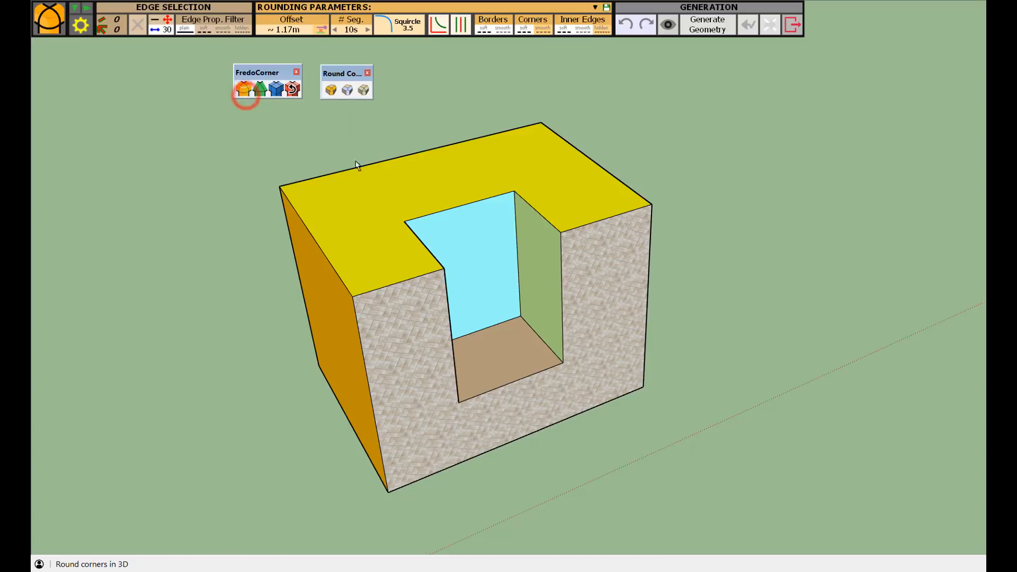
left_click(427, 200)
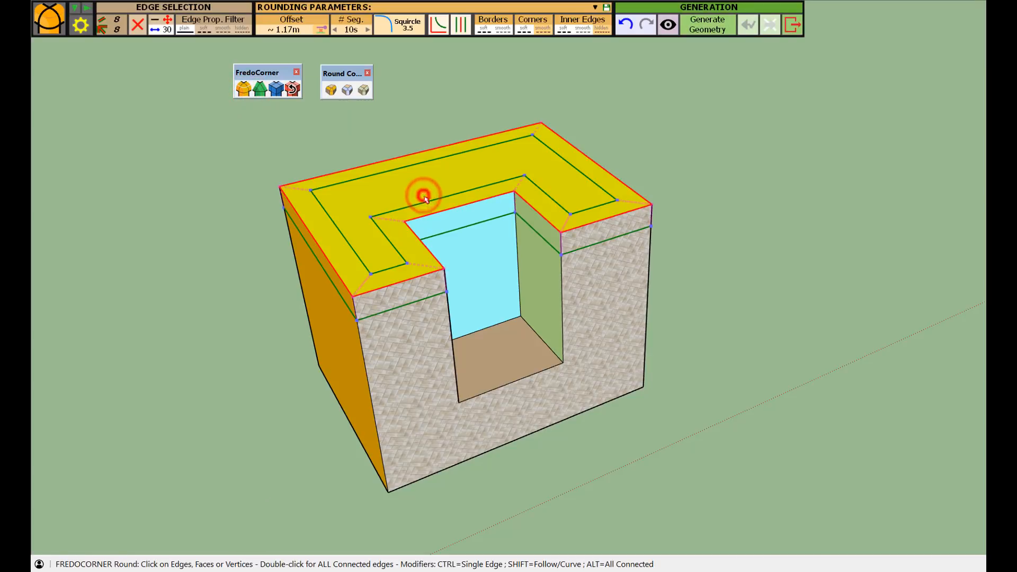
double_click(428, 195)
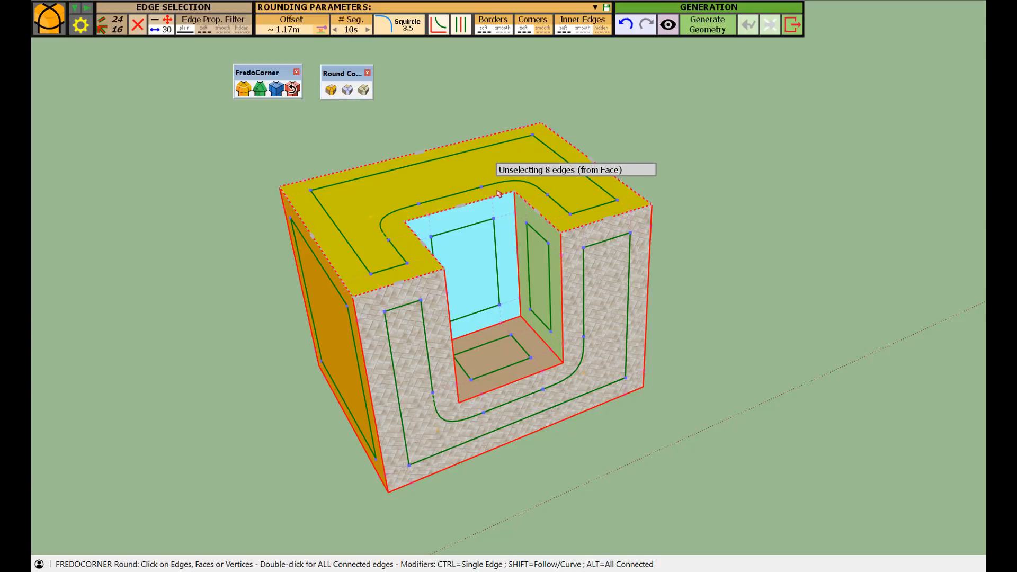
left_click(669, 28)
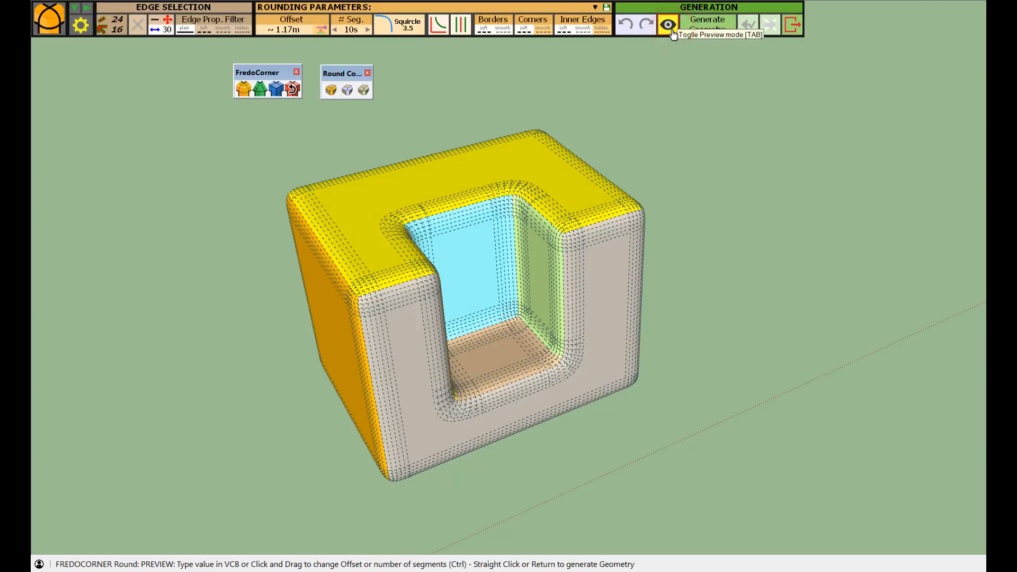
Switch the notched block's rounding preview off and on to compare it with the selected original edges.
middle_click_drag(586, 199, 611, 213)
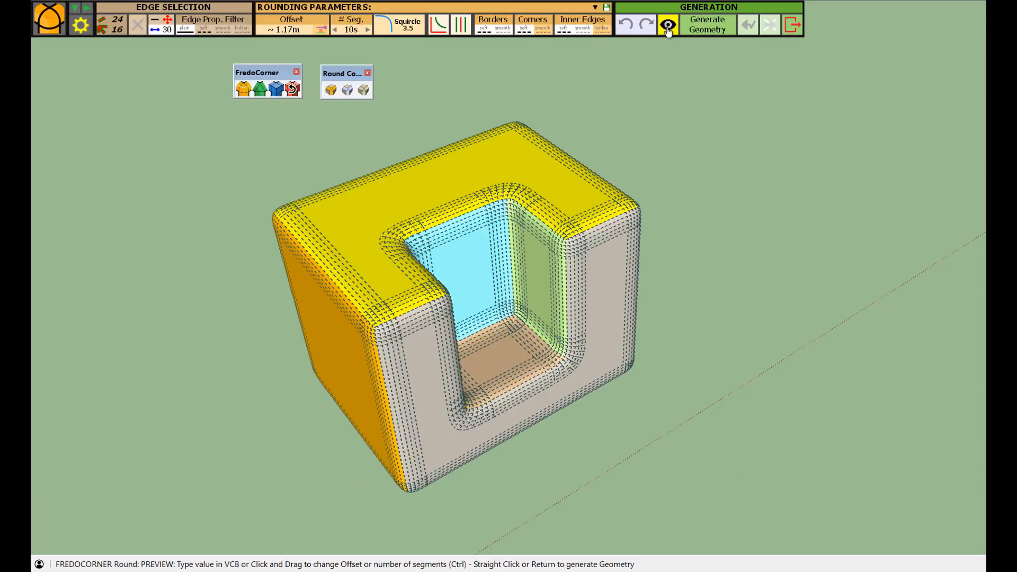
left_click(668, 26)
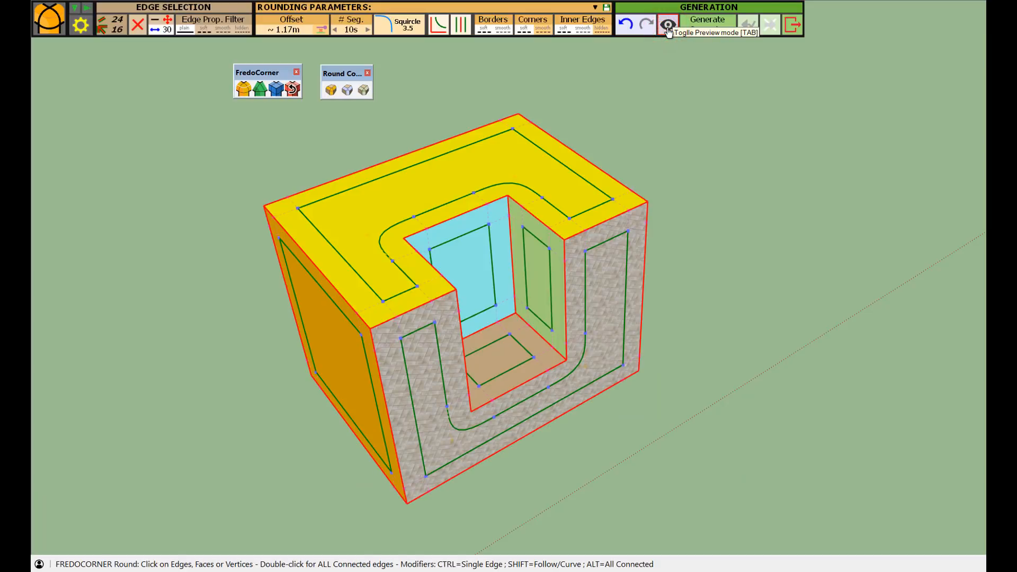
left_click(667, 26)
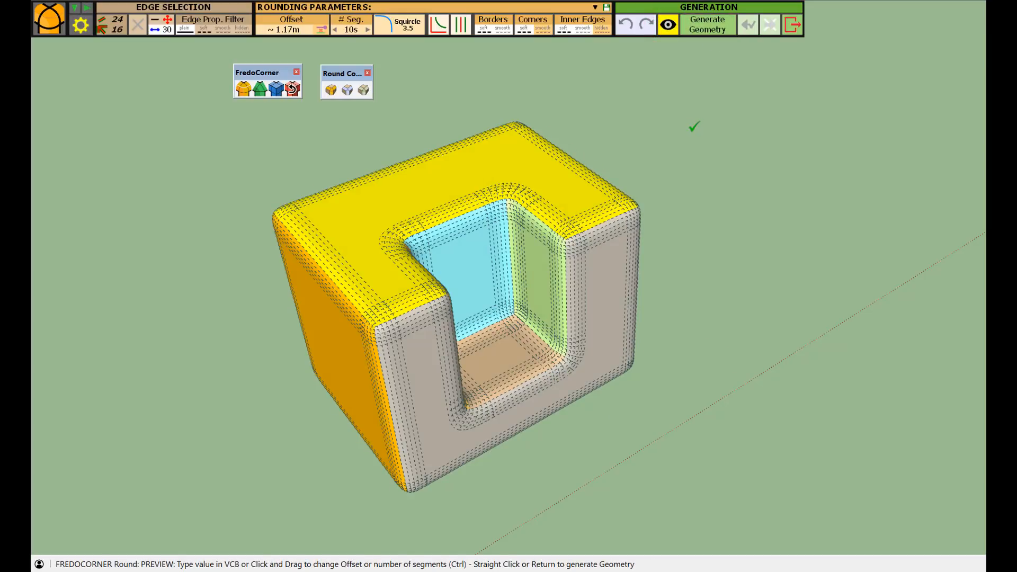
key("Escape")
left_click(693, 126)
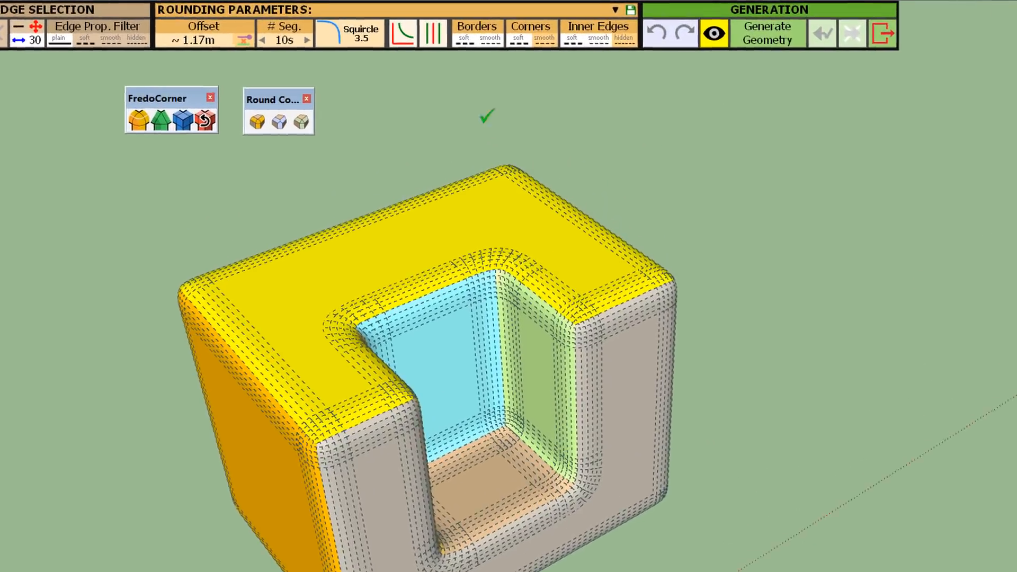
Set the previewed rounding's offset to 1 m and its number of segments to 6.
left_click(399, 35)
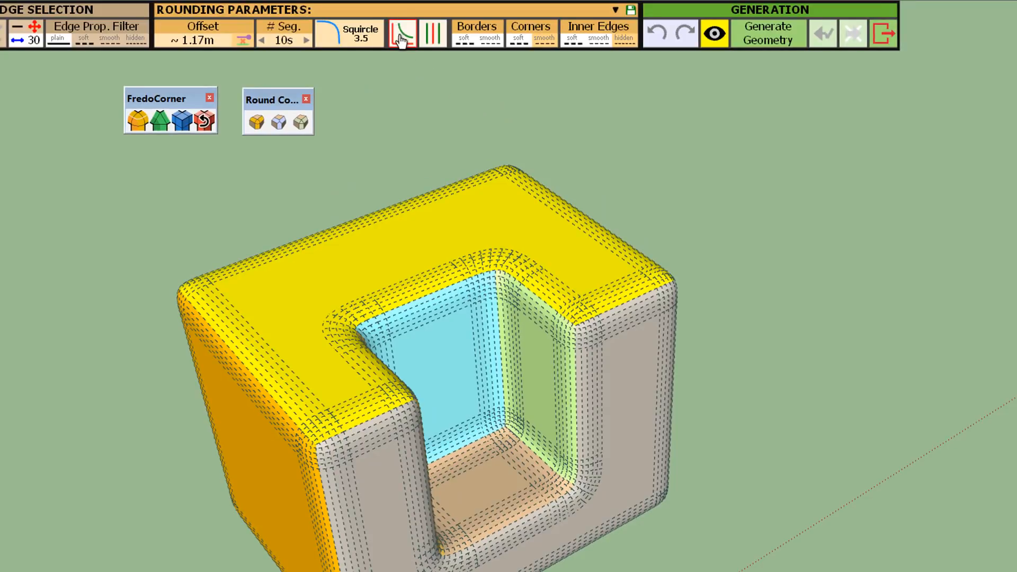
left_click(201, 41)
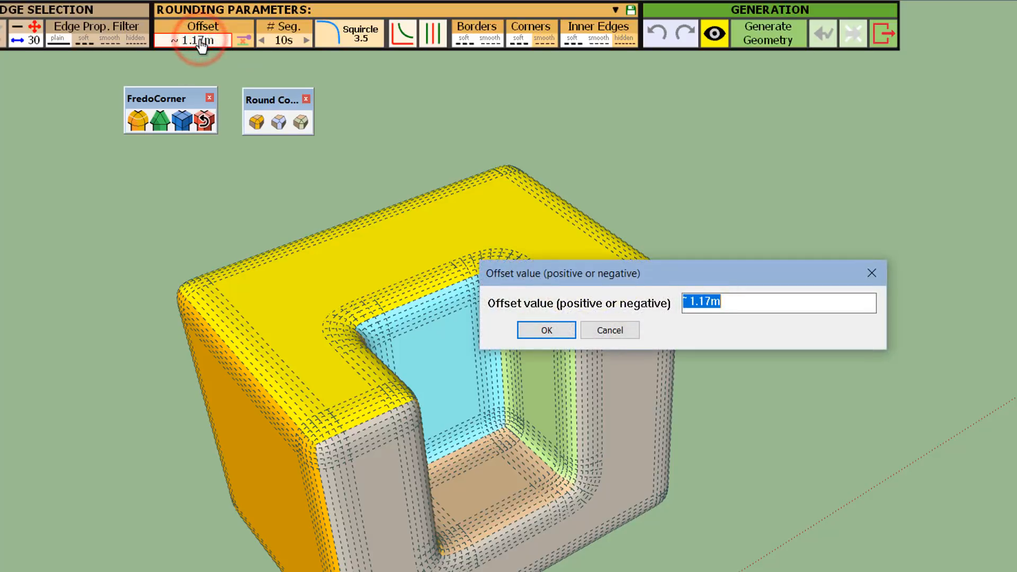
type("1")
key("Return")
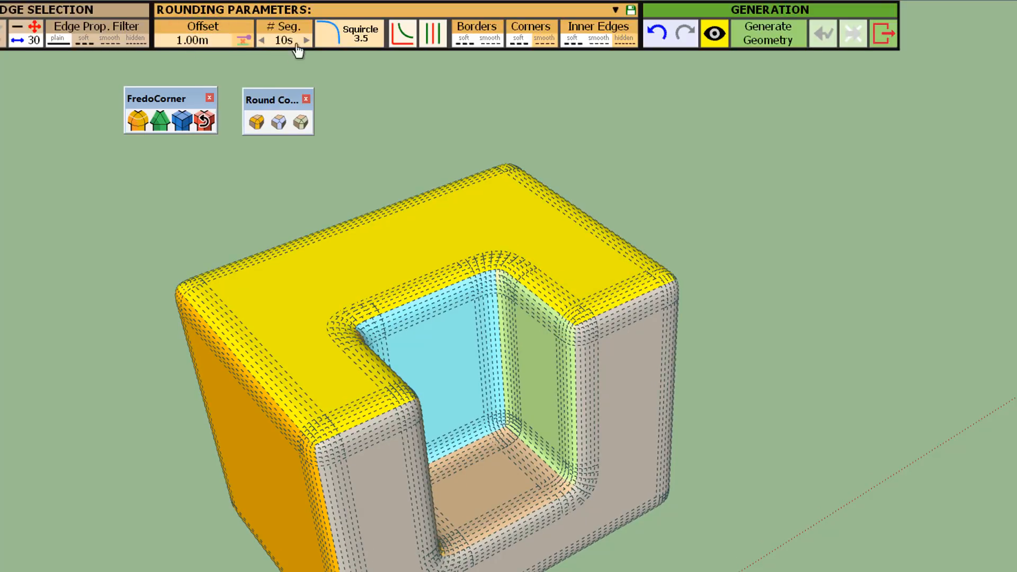
left_click(262, 40)
left_click(262, 41)
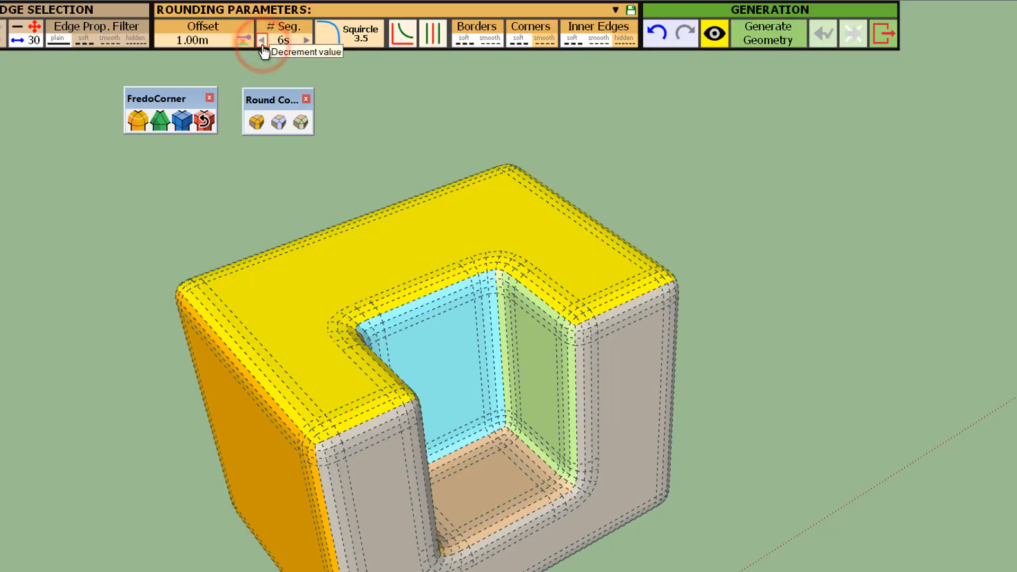
Turn off the soft and smooth properties of the rounding's borders and the soft property of its corners.
left_click(405, 33)
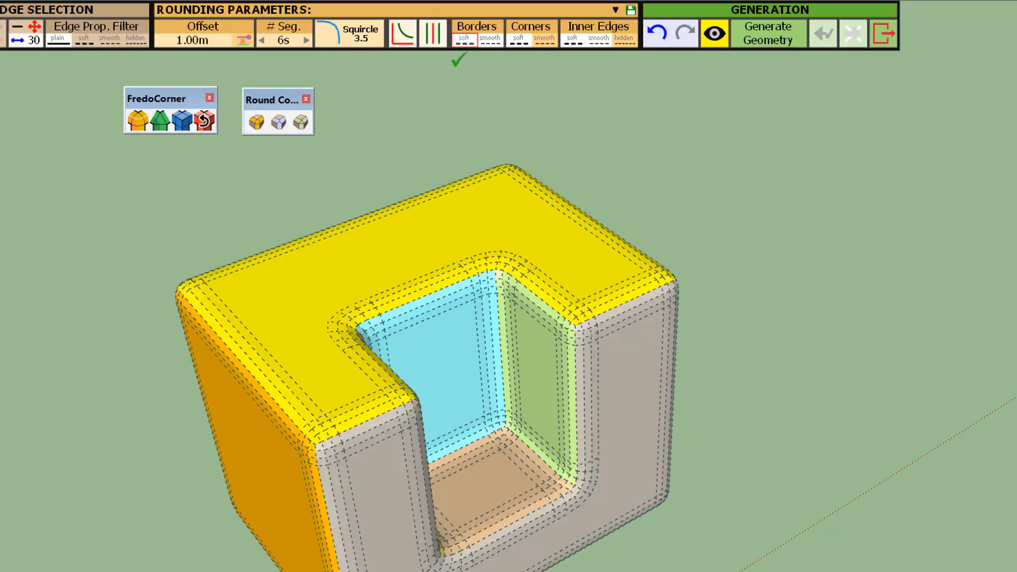
left_click(468, 46)
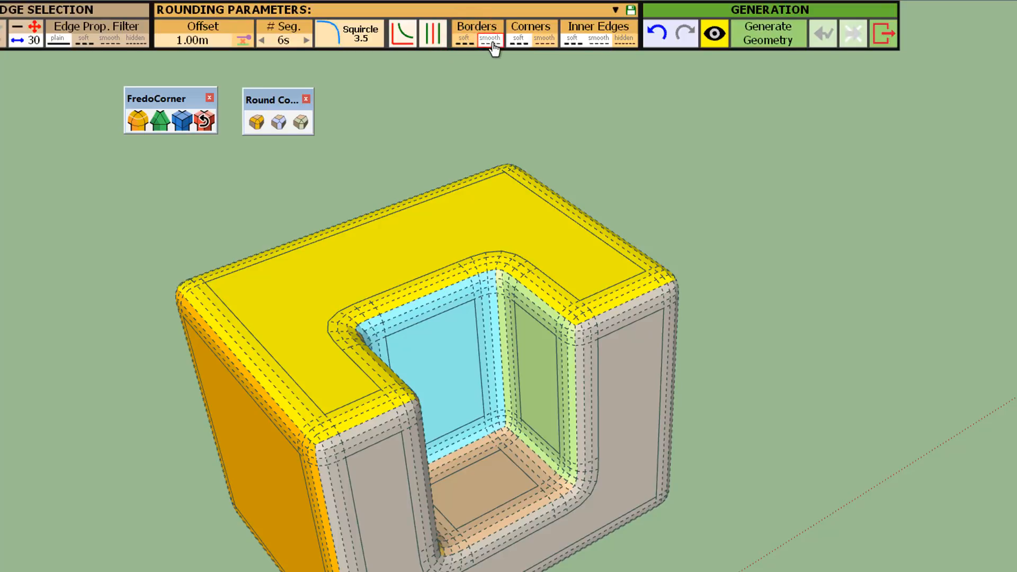
left_click(523, 45)
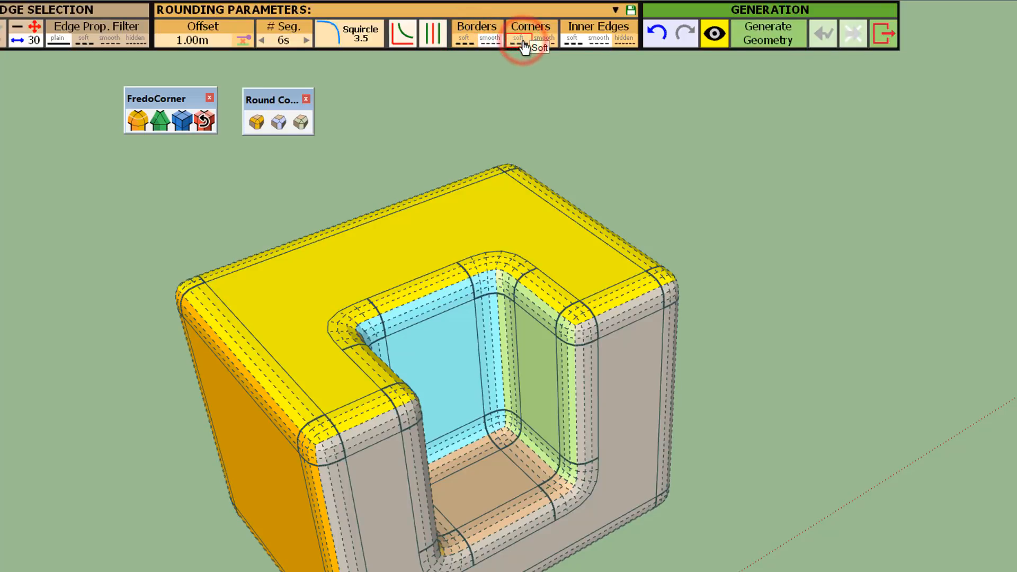
left_click(496, 45)
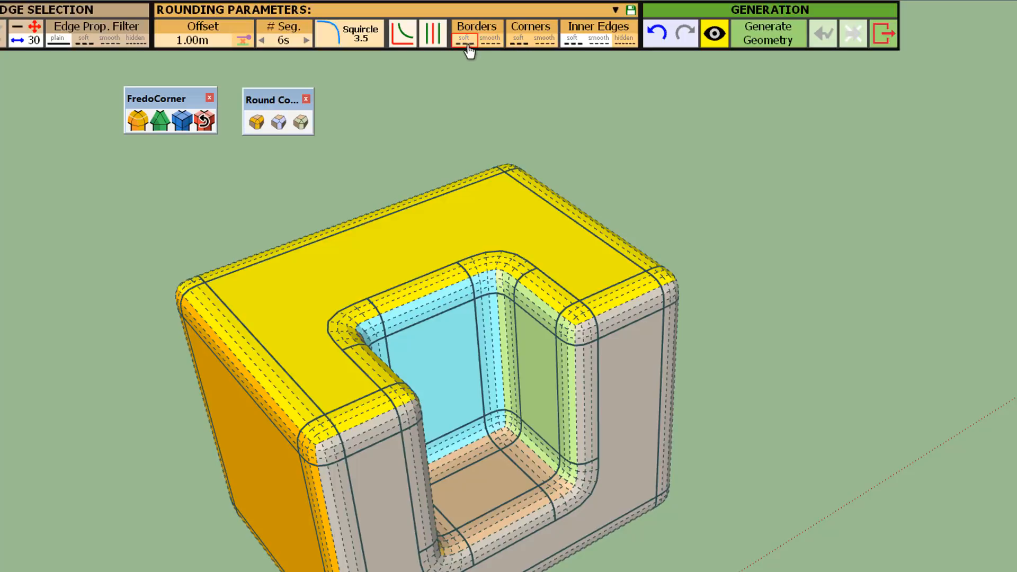
Generate the notched block's rounded geometry and undo it to return to the preview.
mouse_move(696, 143)
middle_mouse_down()
mouse_move(329, 367)
mouse_move(307, 324)
mouse_move(333, 315)
mouse_move(396, 324)
middle_mouse_up()
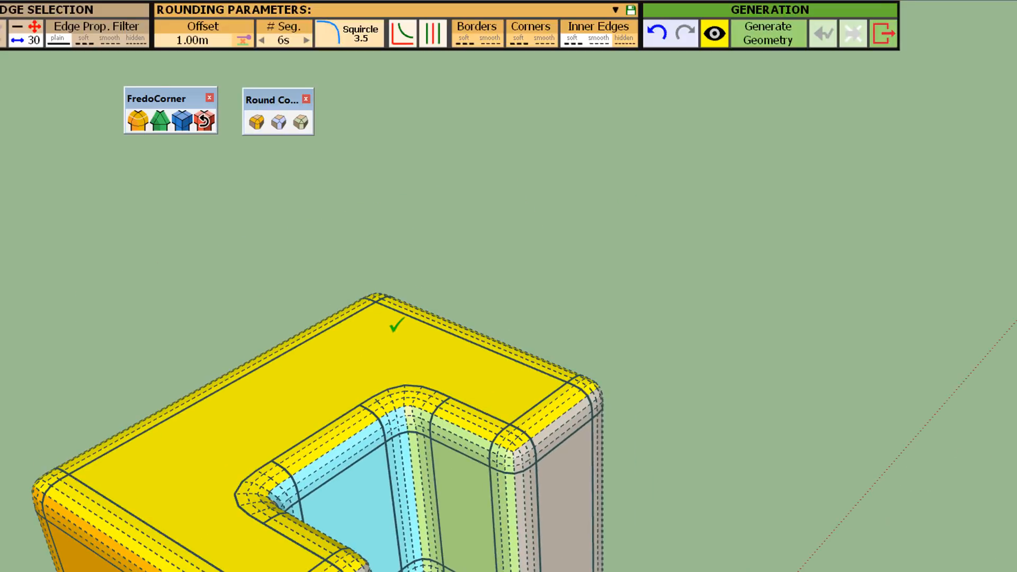
scroll(396, 337, "down", 5)
scroll(361, 449, "up", 1)
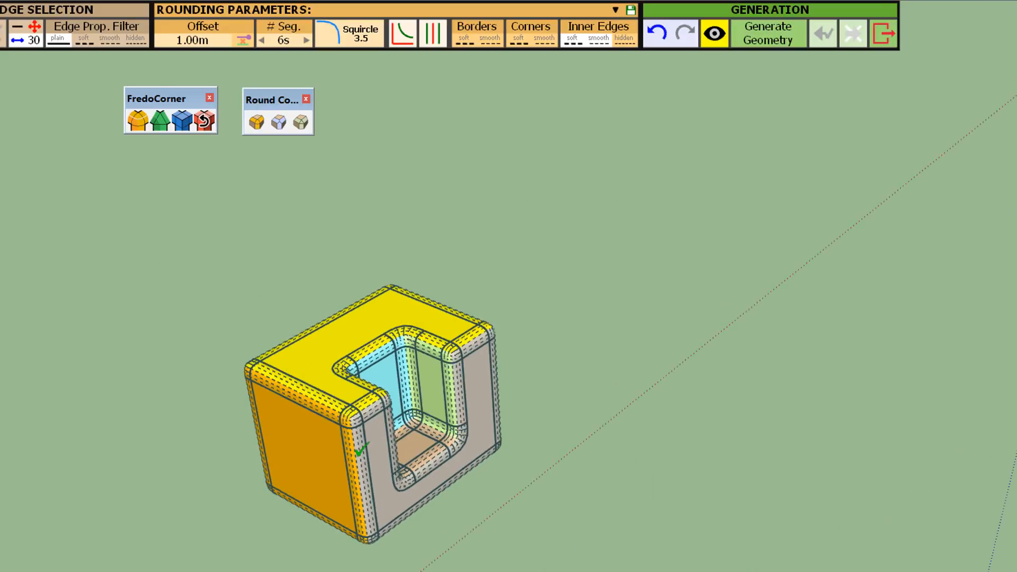
scroll(362, 449, "up", 1)
scroll(360, 448, "up", 3)
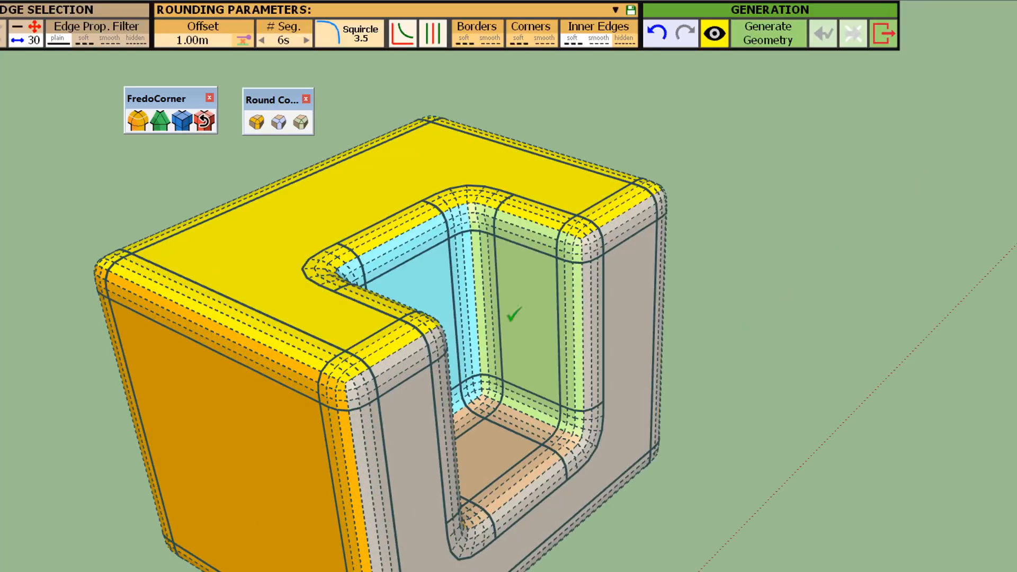
middle_click_drag(547, 339, 548, 341)
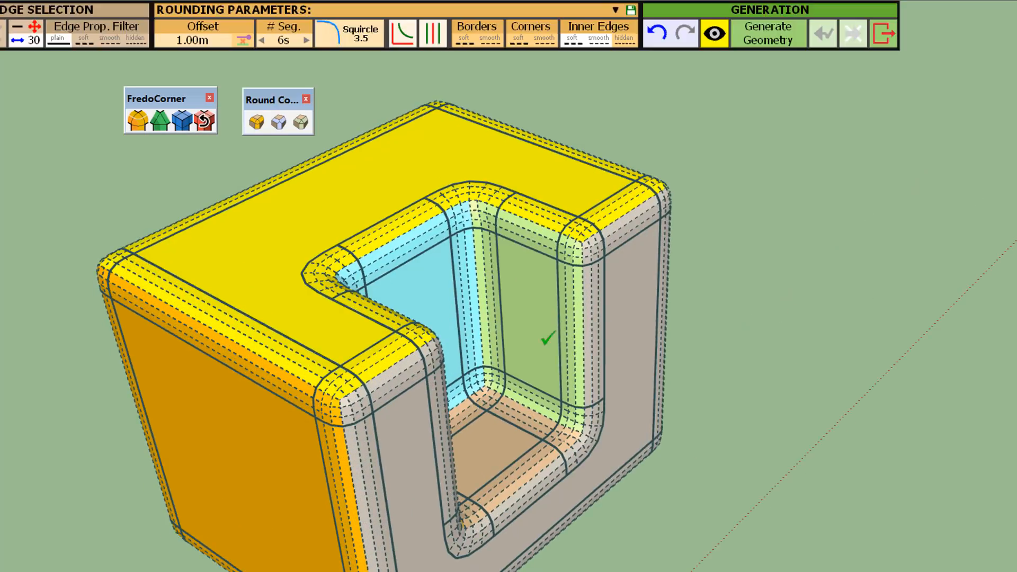
left_click(768, 36)
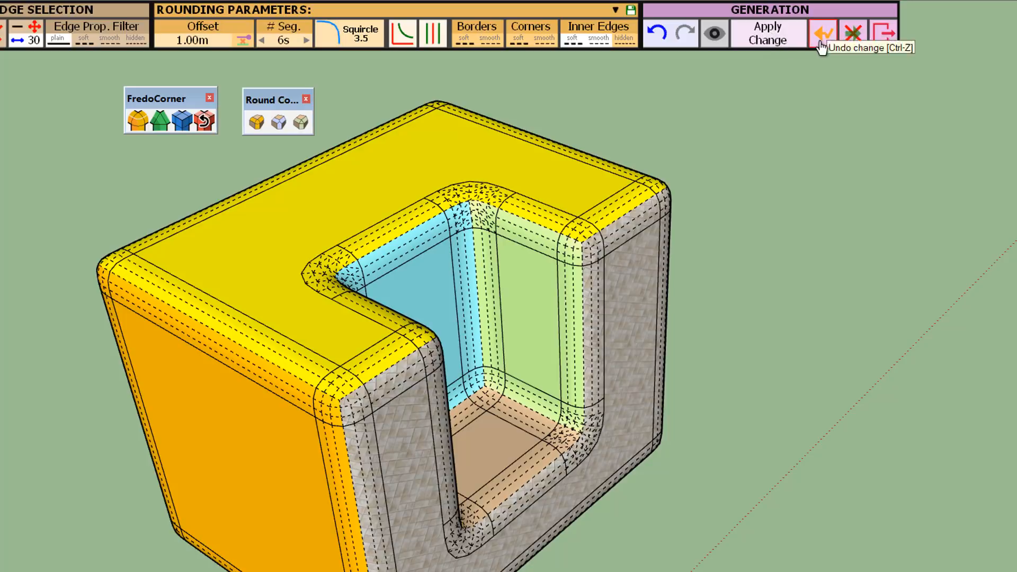
left_click(821, 34)
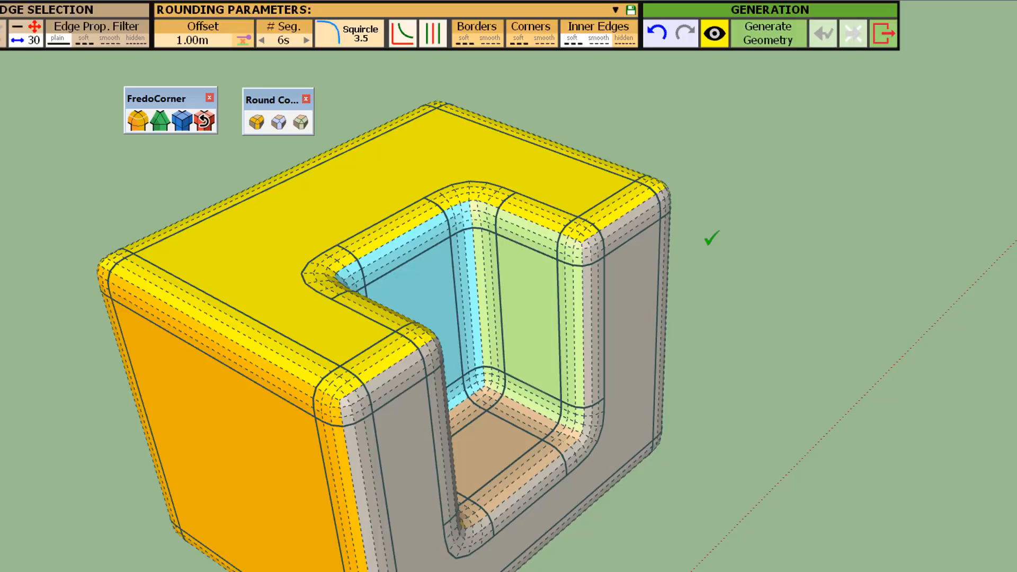
Adjust the rounding interactively in the preview to an offset of about 0.80 m, 6 segments and a Squircle profile of about 3.6.
left_click(706, 239)
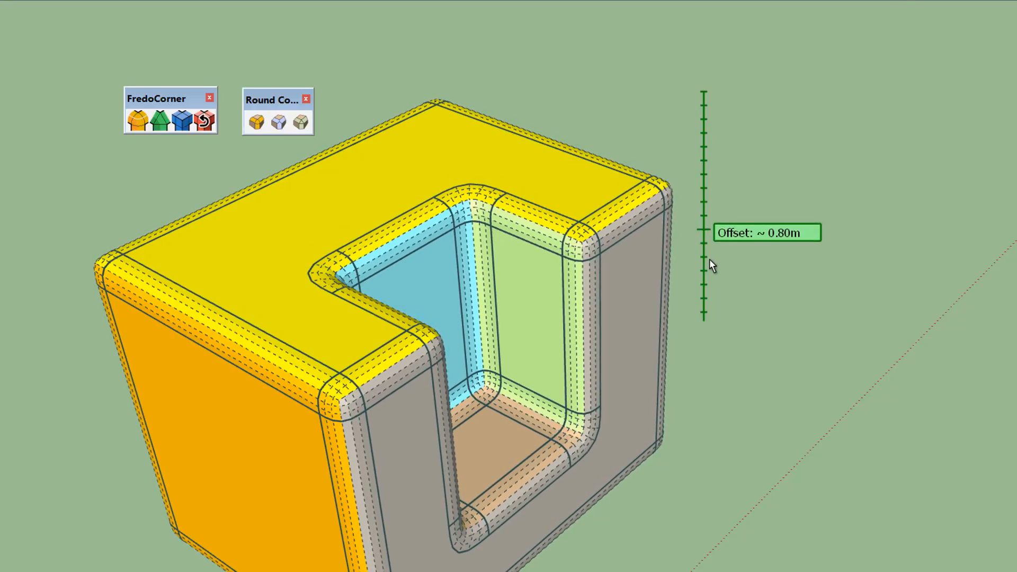
left_click(709, 260)
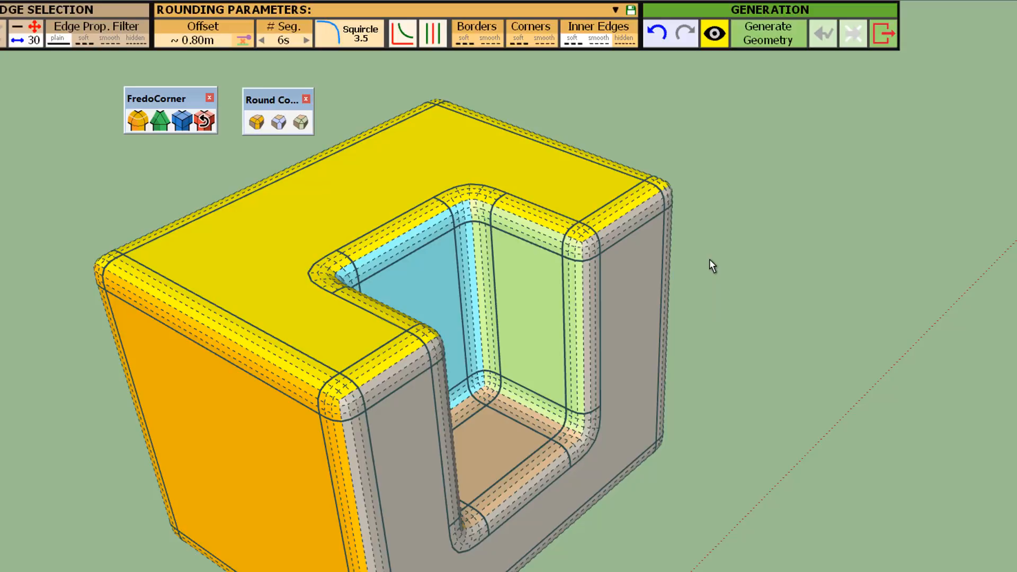
left_click(709, 259, "ctrl")
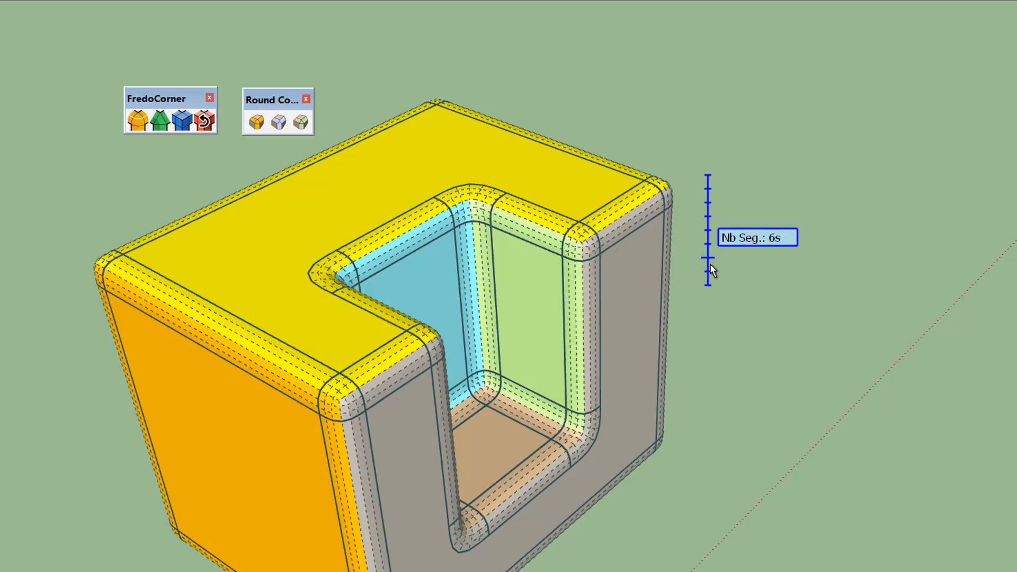
left_click(711, 269)
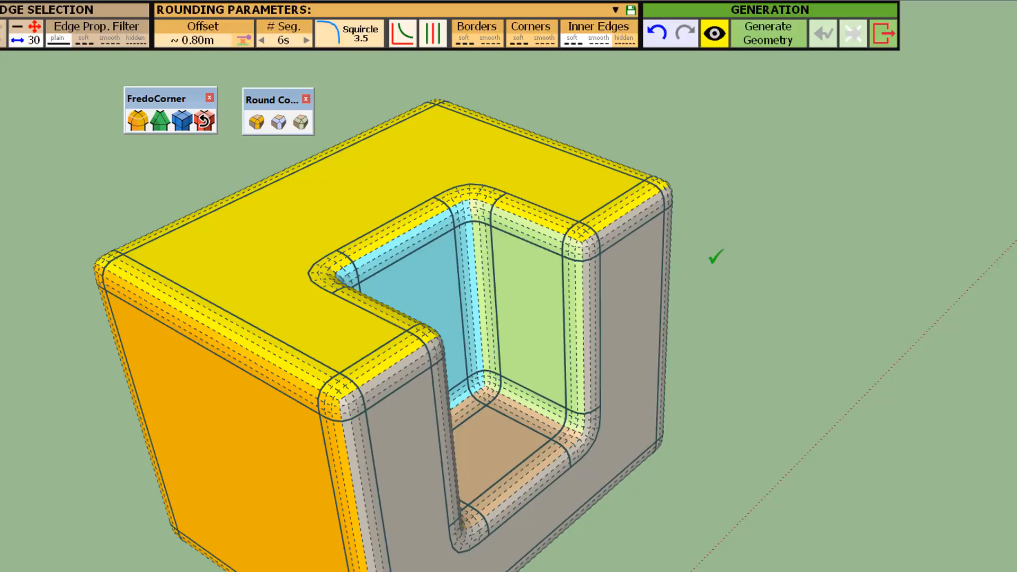
mouse_move(709, 233)
left_mouse_down()
mouse_move(715, 364)
mouse_move(708, 233)
left_mouse_up()
Leave the rounding preview and deselect the edges around the block's yellow top face.
key("Tab")
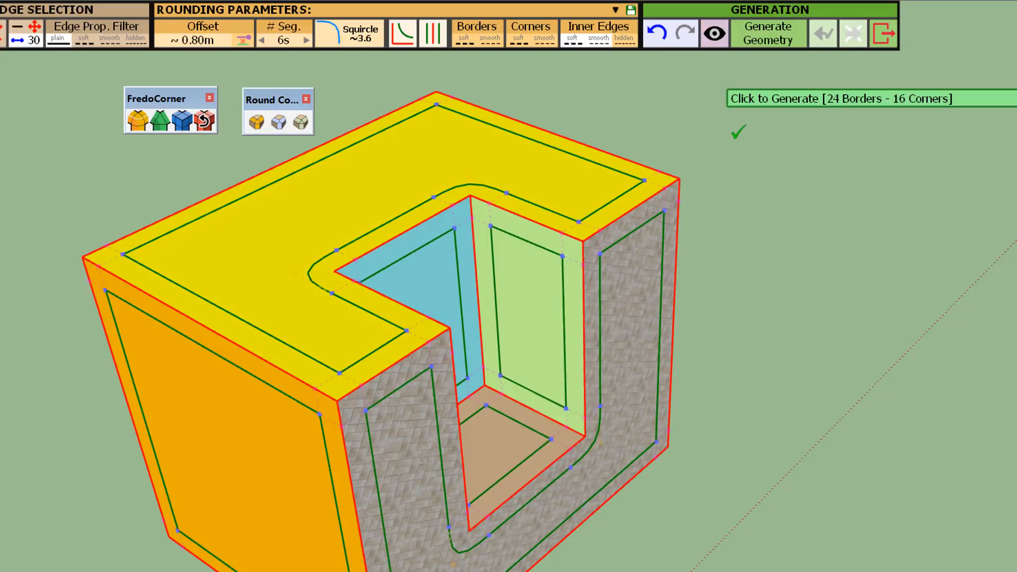
left_click(349, 215)
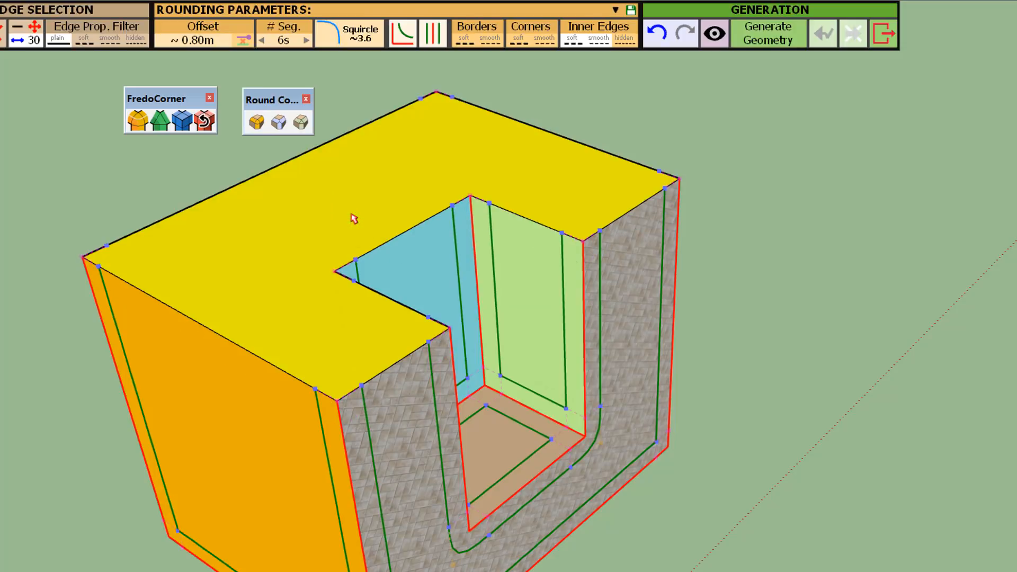
Select the grey notched block instances and the coloured box instances one by one to examine them as components, and clear the selection.
left_click(354, 218)
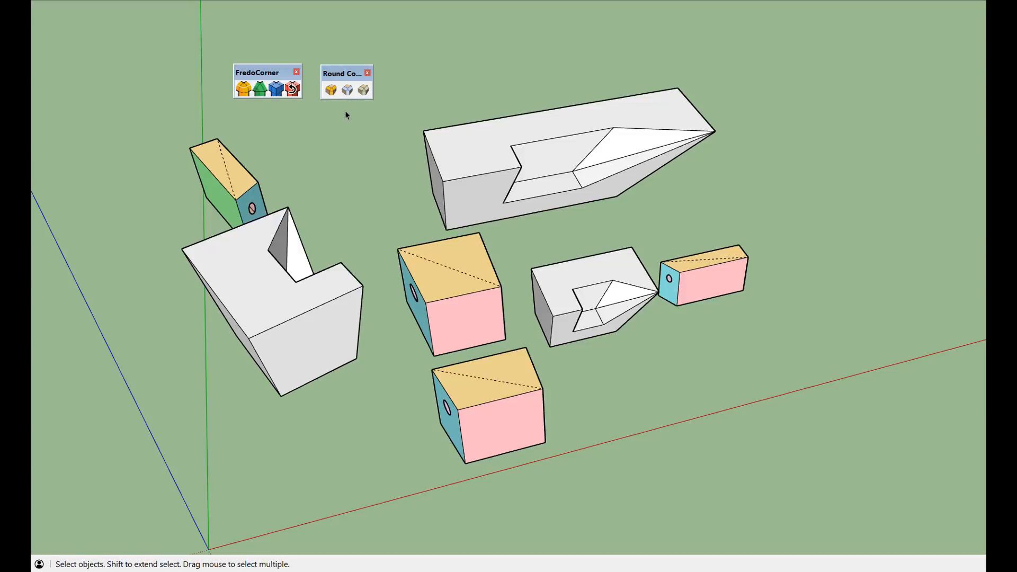
left_click(285, 285)
left_click(496, 174)
left_click(565, 289)
left_click(487, 399)
left_click(473, 298)
left_click(274, 283)
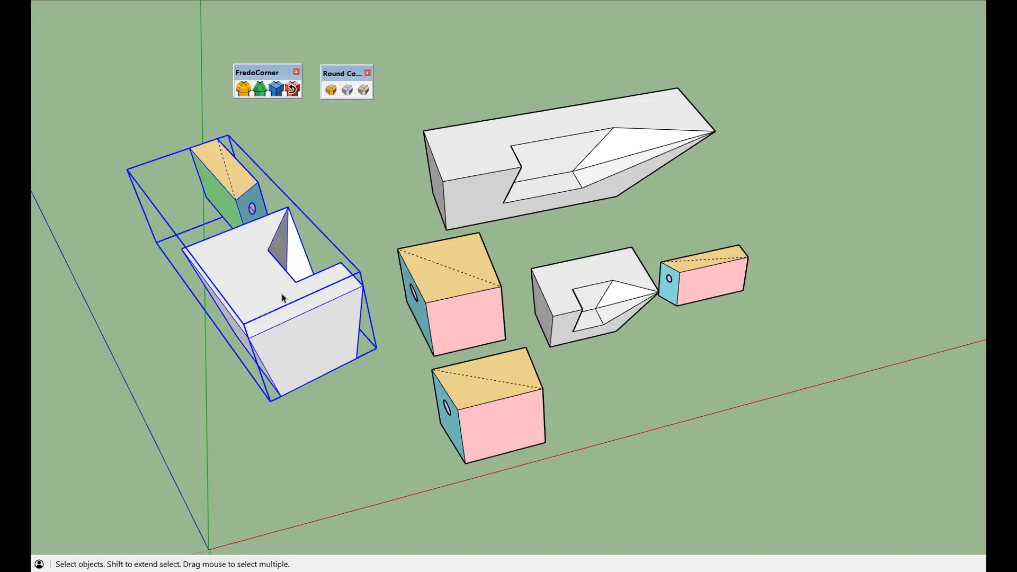
left_click(378, 198)
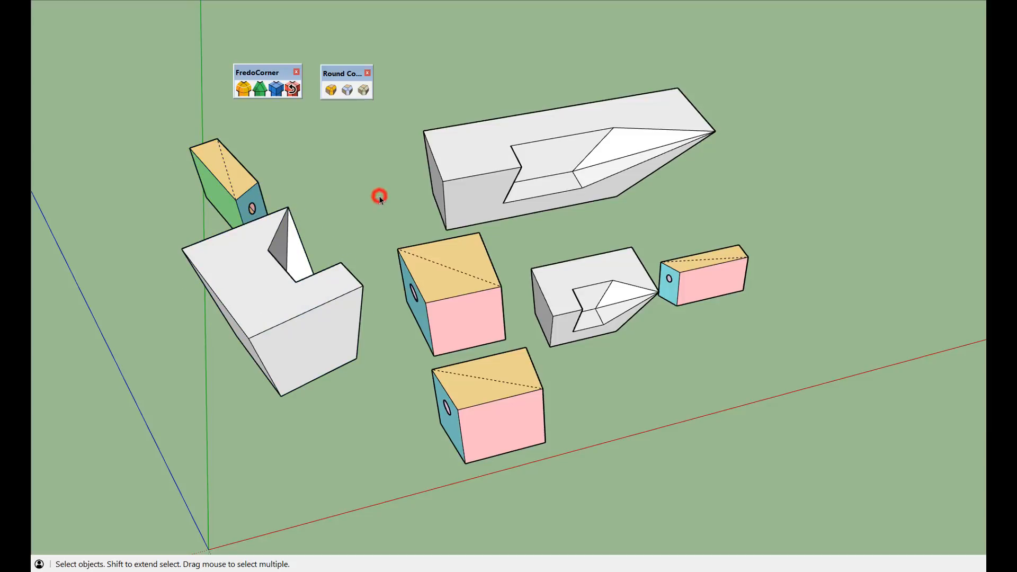
Round all edges of the grey notched component and its instances with FredoCorner at a 1.00 m offset and 6 segments.
left_click(245, 90)
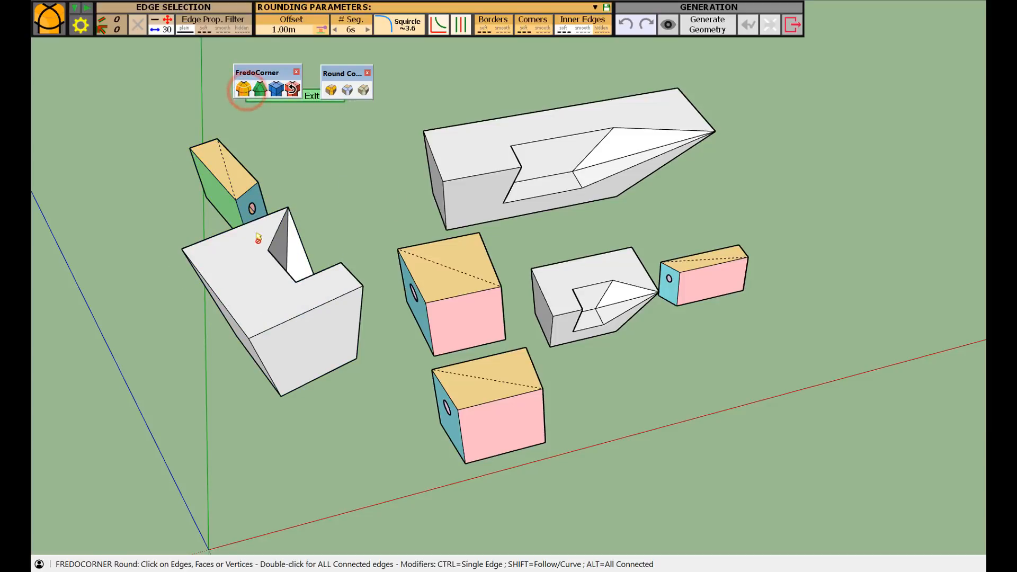
double_click(256, 266)
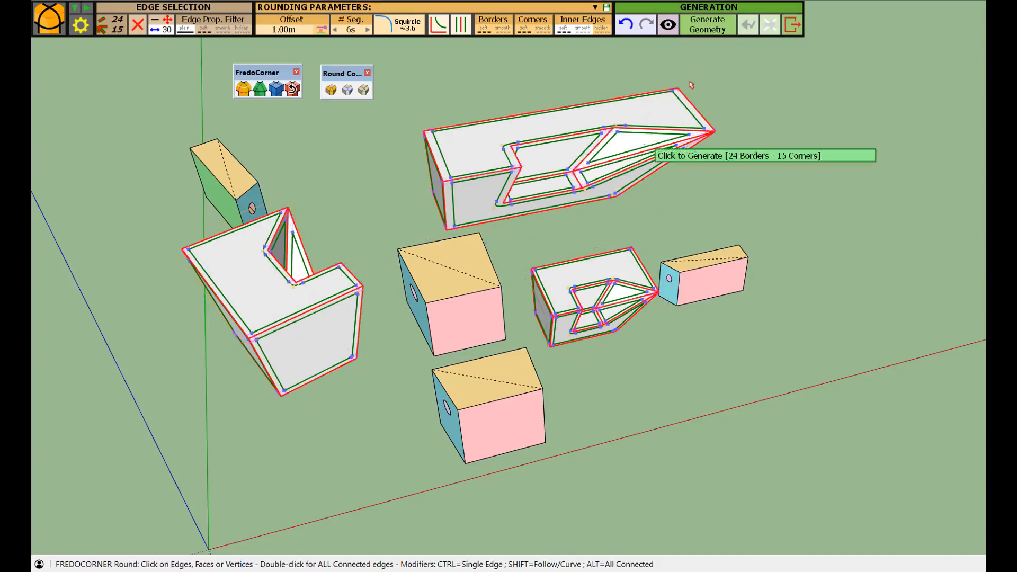
left_click(715, 25)
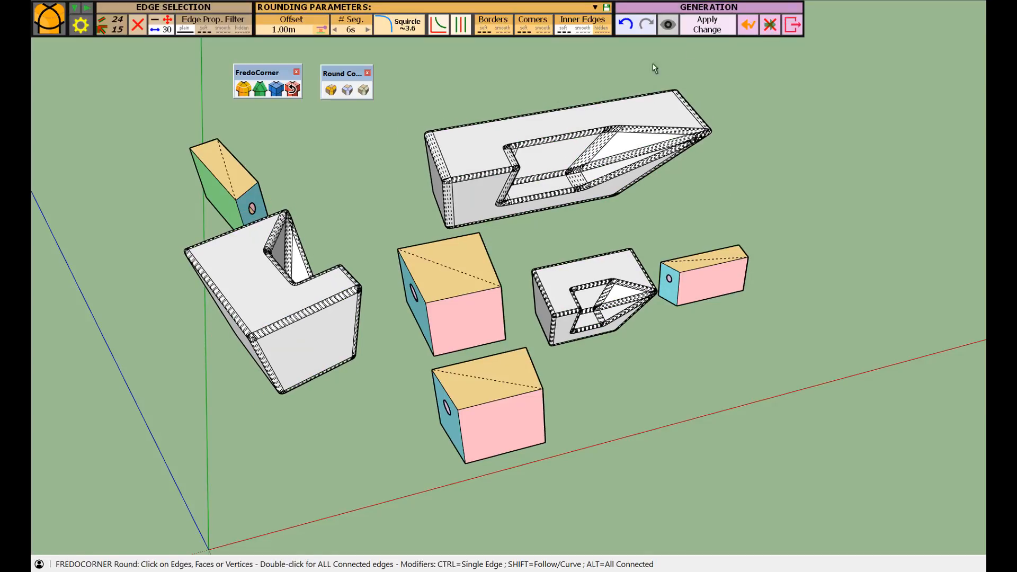
Undo the rounding generated on the grey notched component and clear the edge selection.
left_click(745, 29)
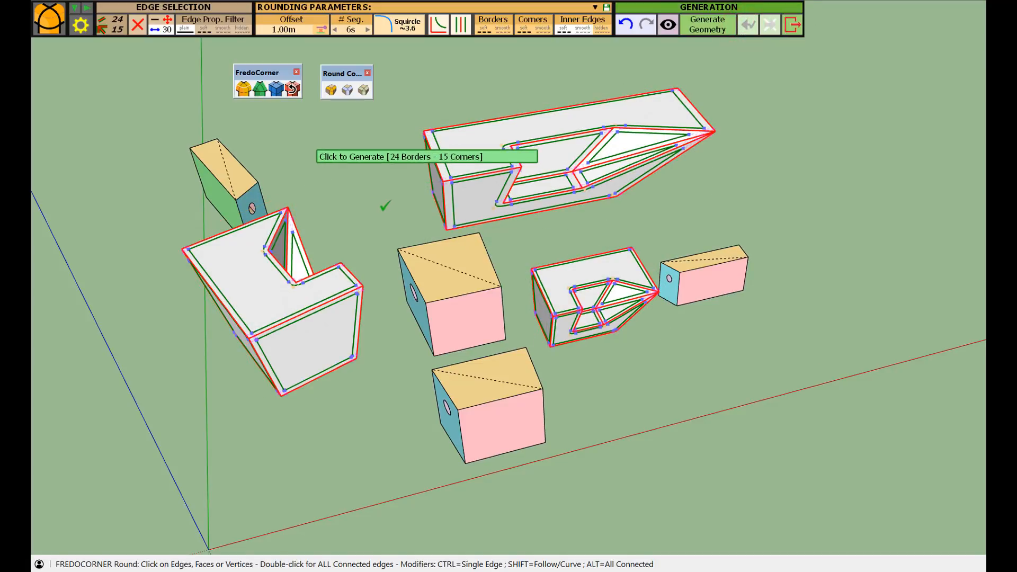
scroll(387, 201, "down", 2)
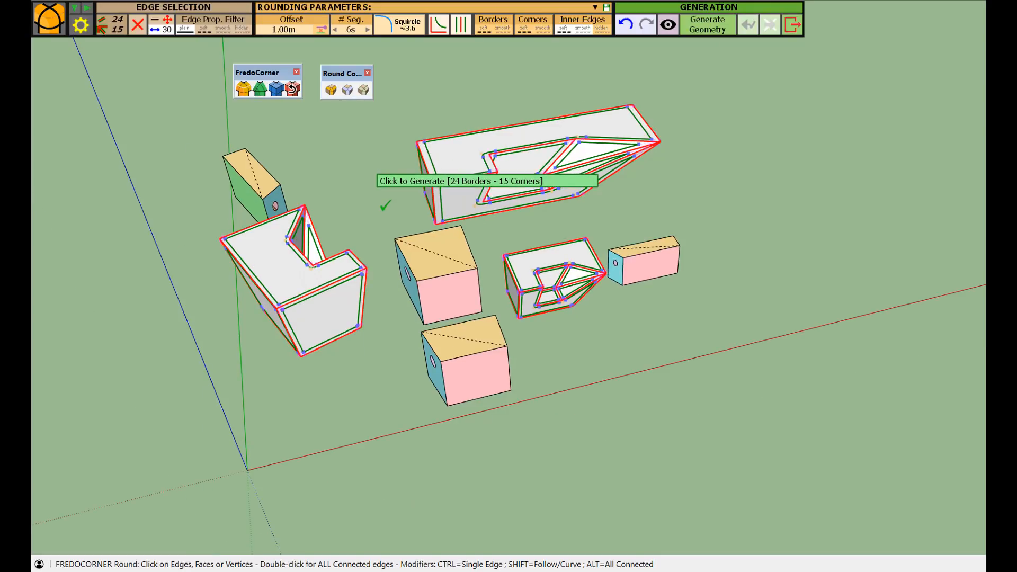
left_click(138, 24)
Select all edges of the coloured box component and generate its rounding with a 1.00 m offset and 6 segments.
scroll(442, 277, "up", 1)
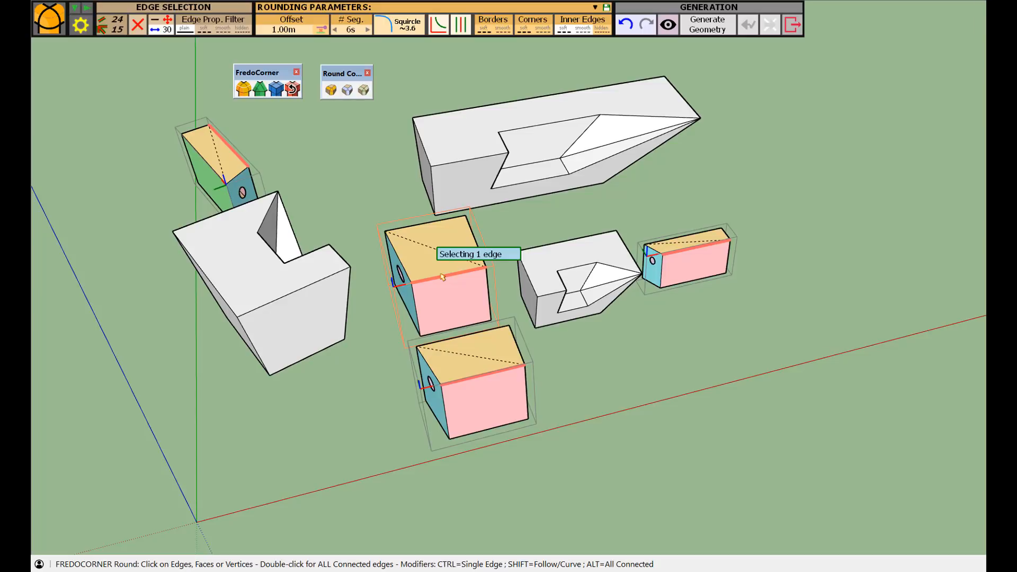
scroll(443, 276, "up", 2)
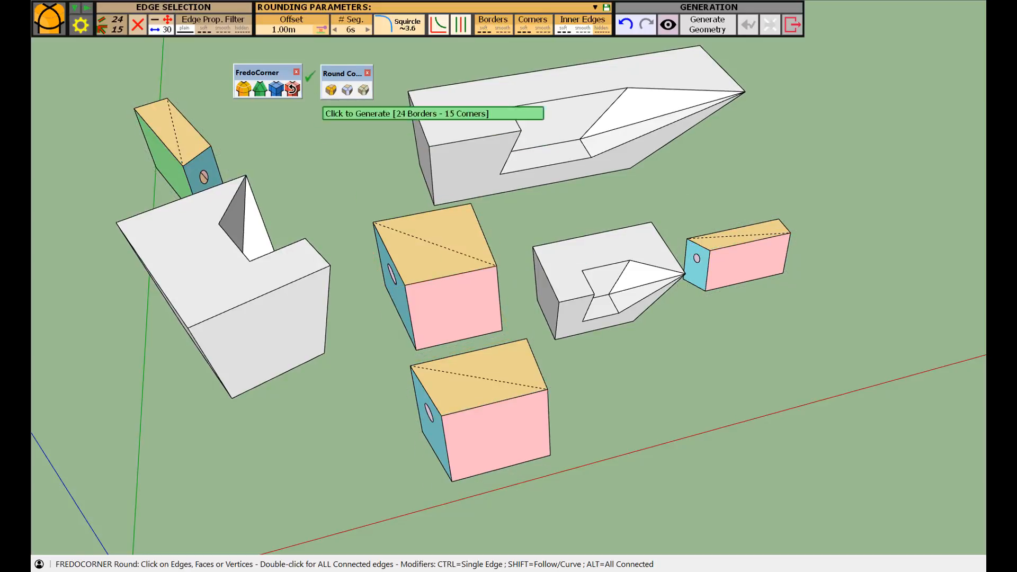
left_click(434, 260)
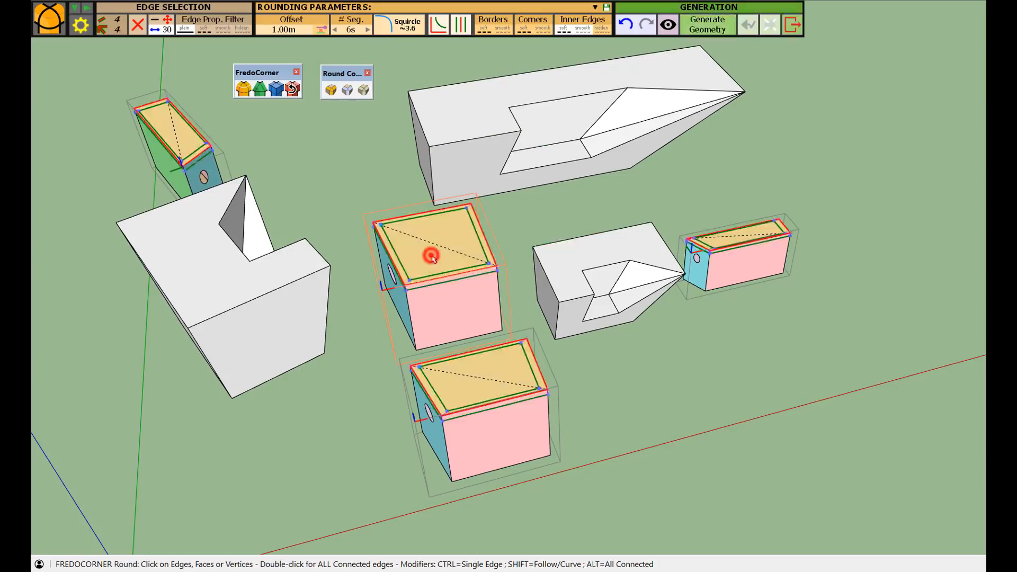
scroll(443, 272, "up", 2)
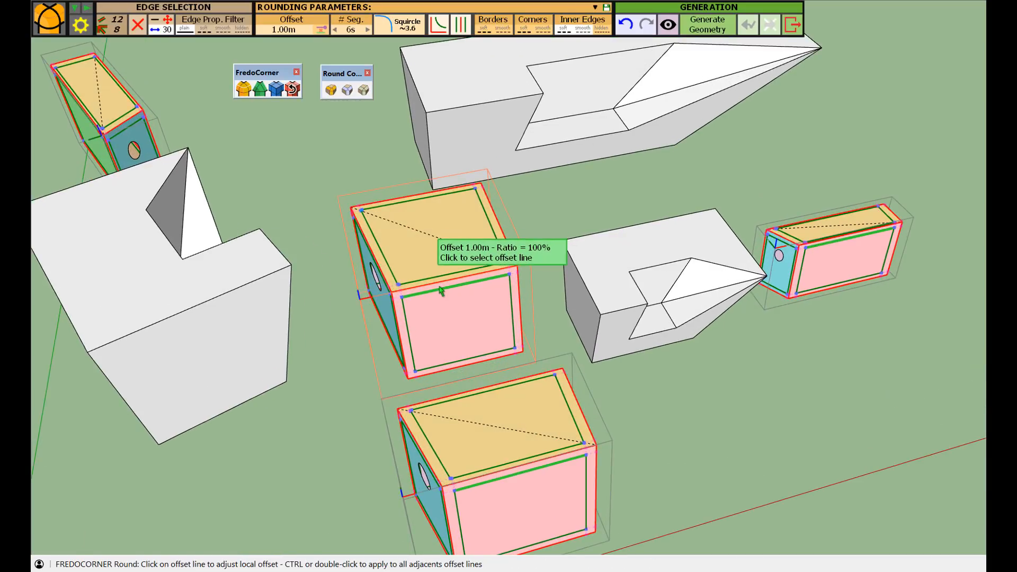
left_click(539, 211)
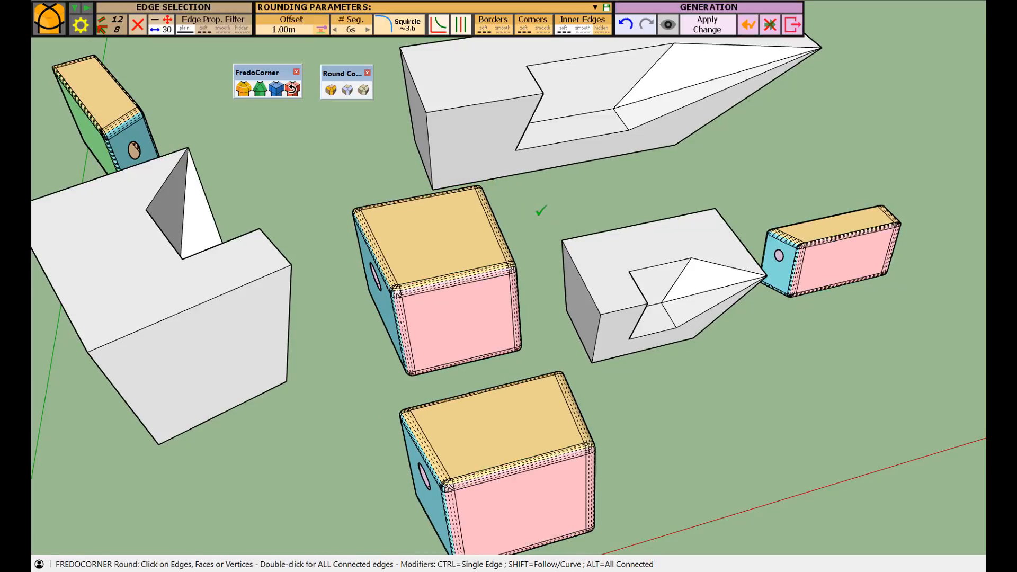
Examine how the rounding appears on the differently scaled instances of the coloured box, especially the elongated one.
scroll(313, 272, "down", 5)
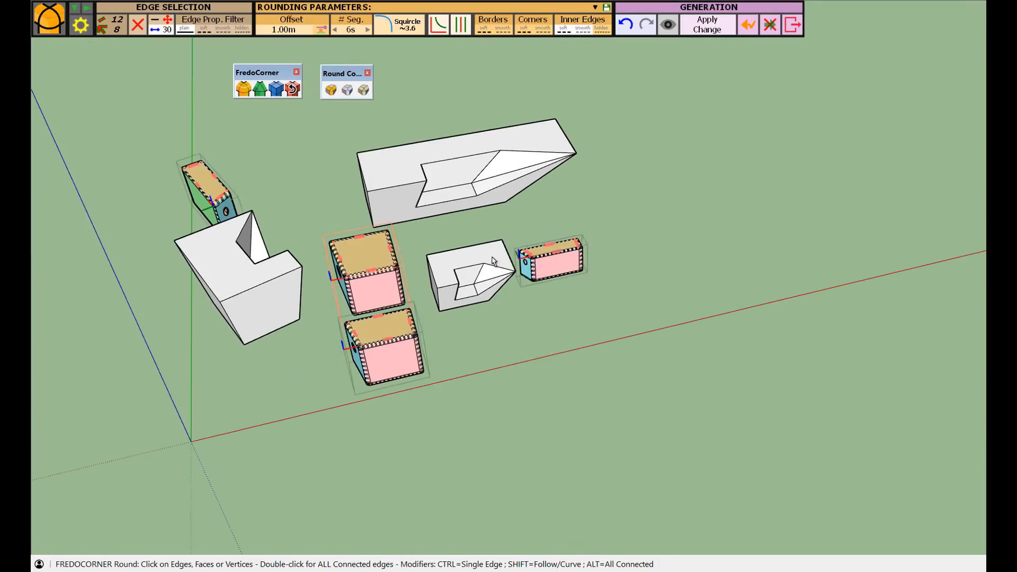
scroll(564, 260, "up", 4)
scroll(432, 254, "up", 2)
scroll(432, 254, "up", 6)
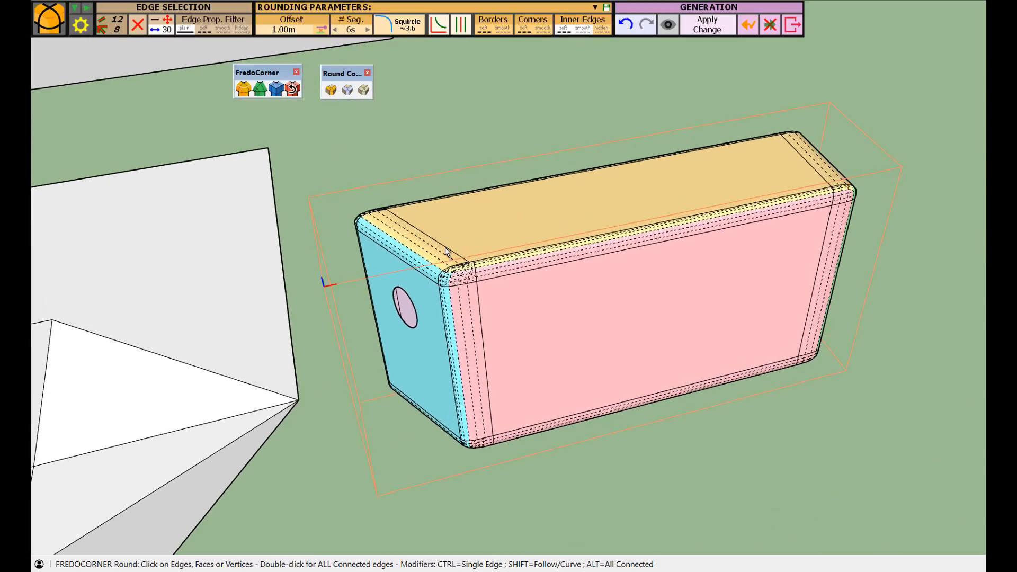
scroll(445, 253, "up", 1)
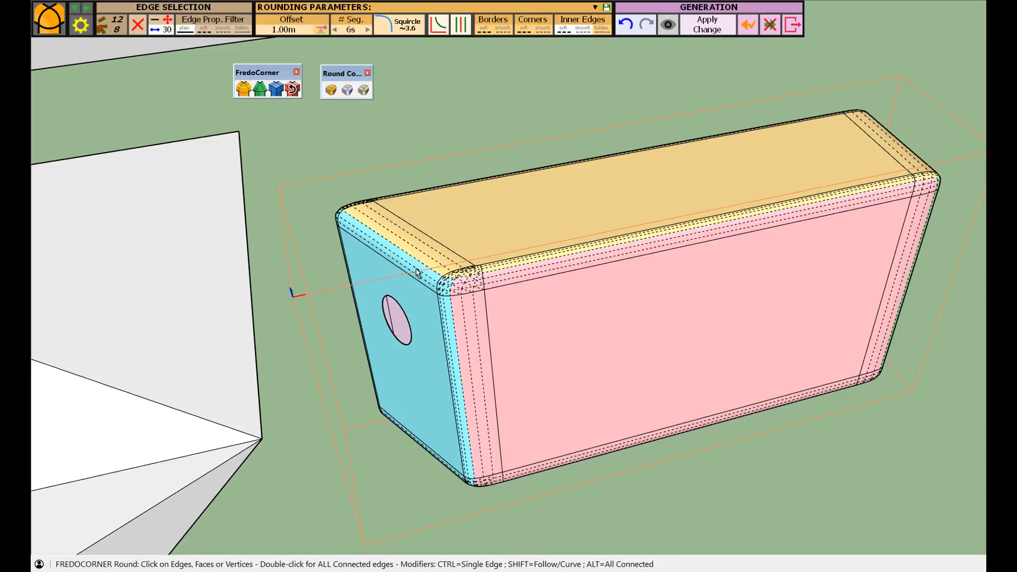
scroll(551, 261, "down", 6)
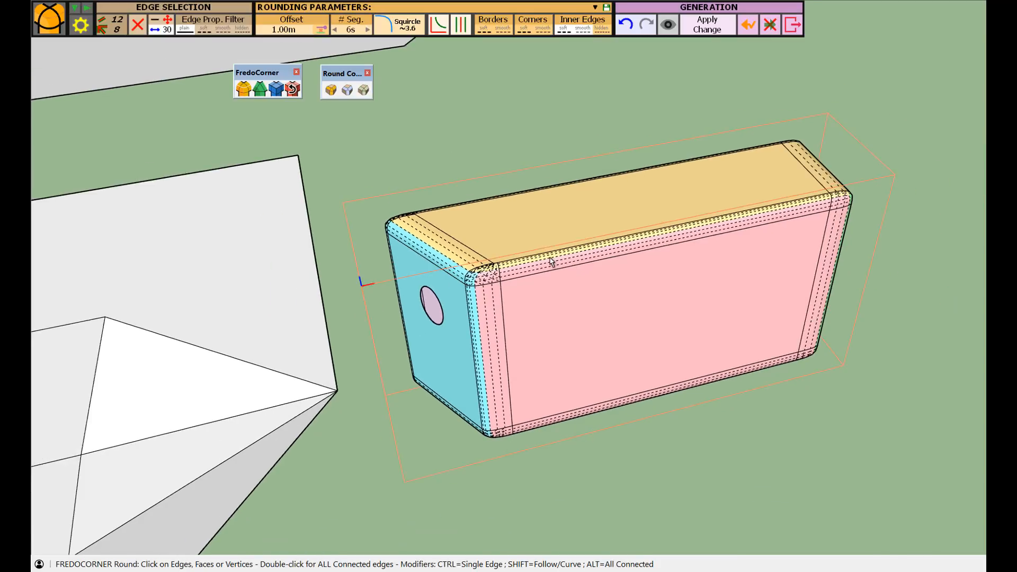
scroll(551, 260, "down", 8)
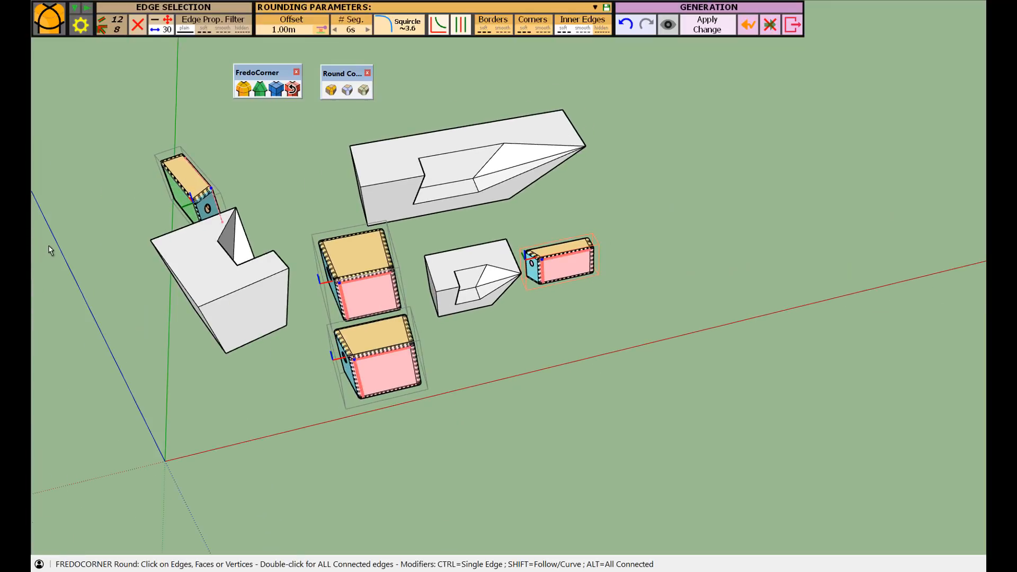
scroll(129, 236, "up", 4)
scroll(185, 237, "down", 4)
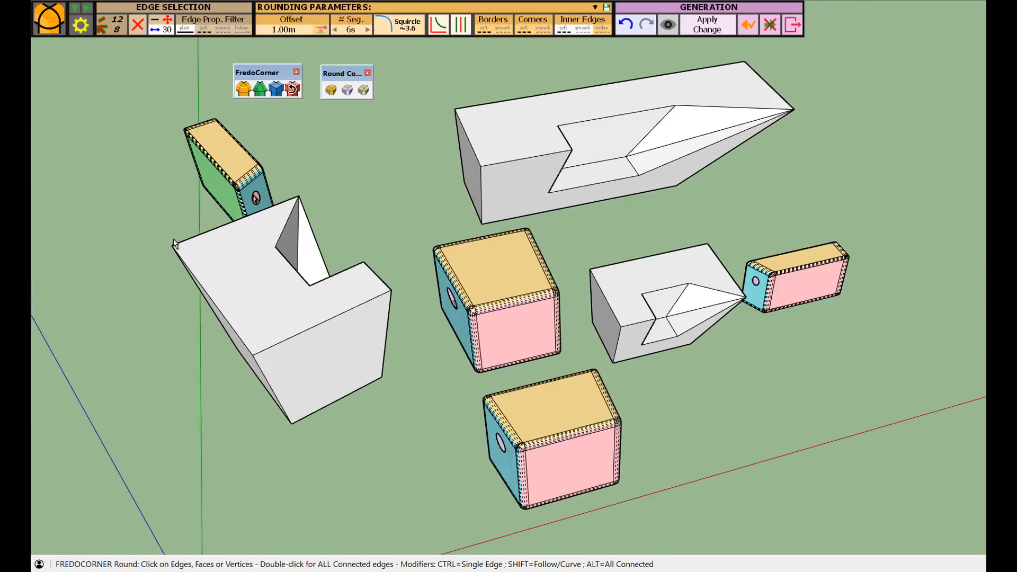
Undo the rounding on the coloured box instances and exit FredoCorner.
left_click(747, 31)
left_click(364, 200)
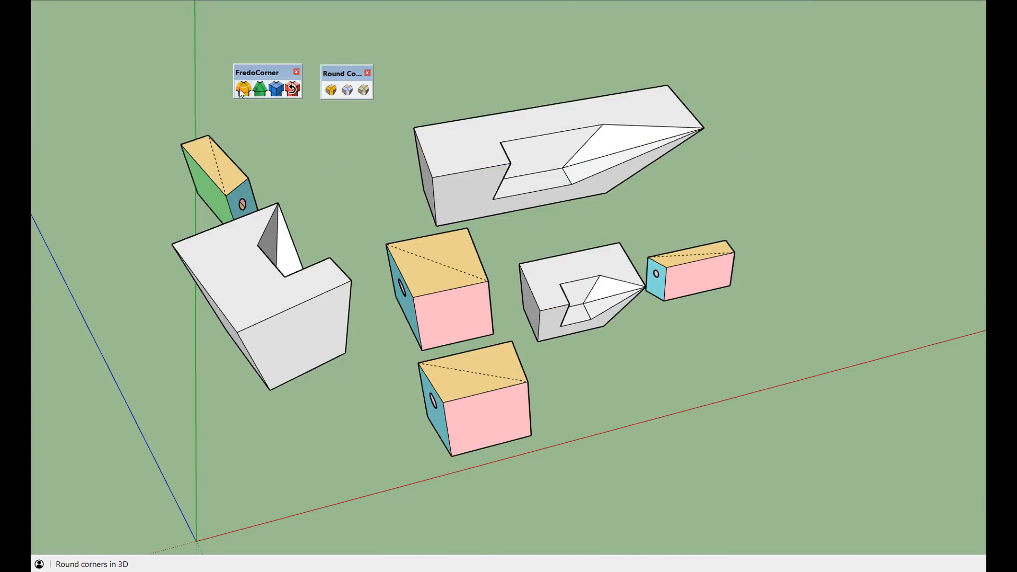
Open the upper cube-like coloured box for editing and round all its edges with FredoCorner at a 1.00 m offset.
double_click(442, 285)
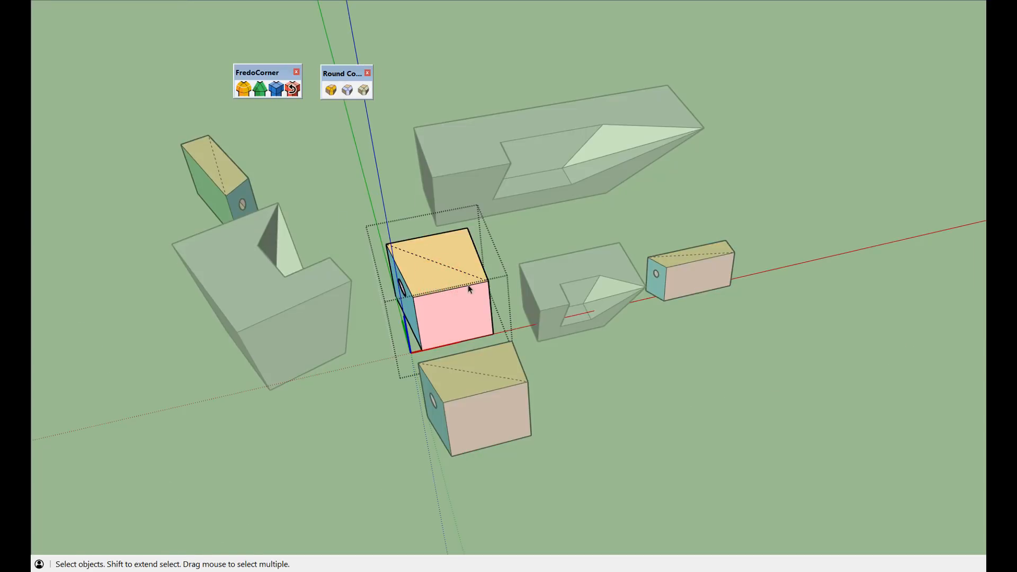
left_click(243, 89)
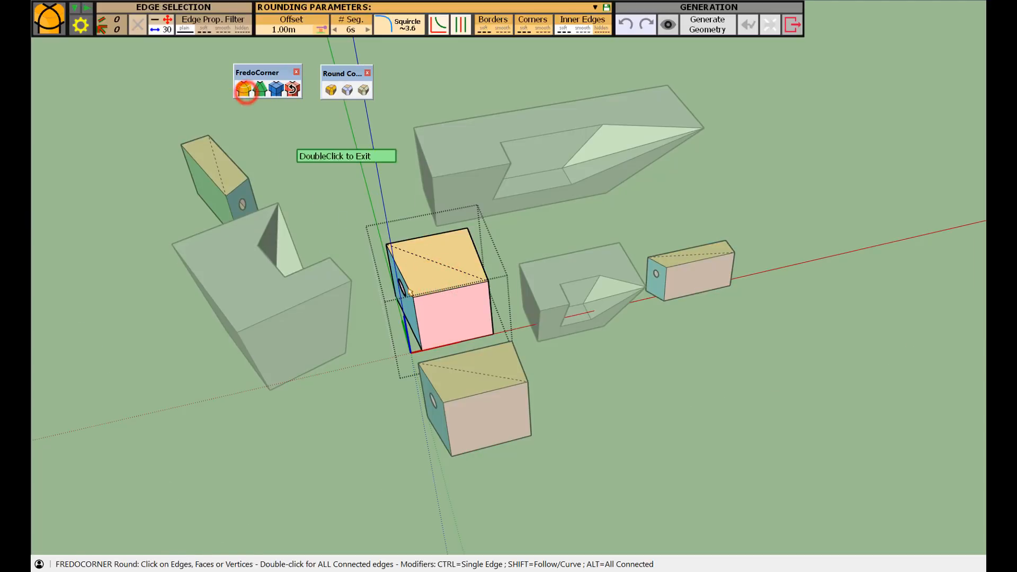
left_click(428, 269)
left_click(428, 269)
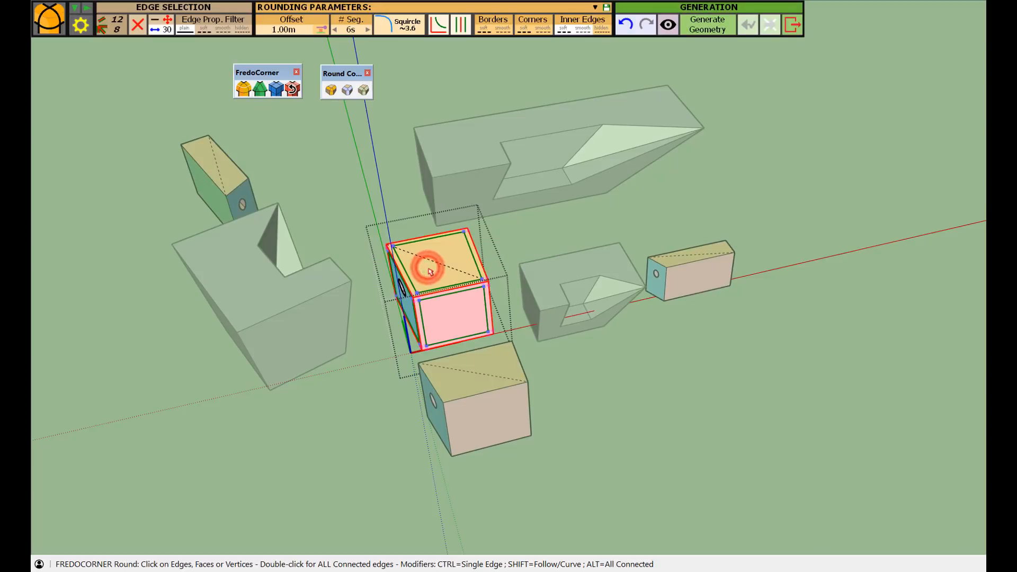
left_click(396, 191)
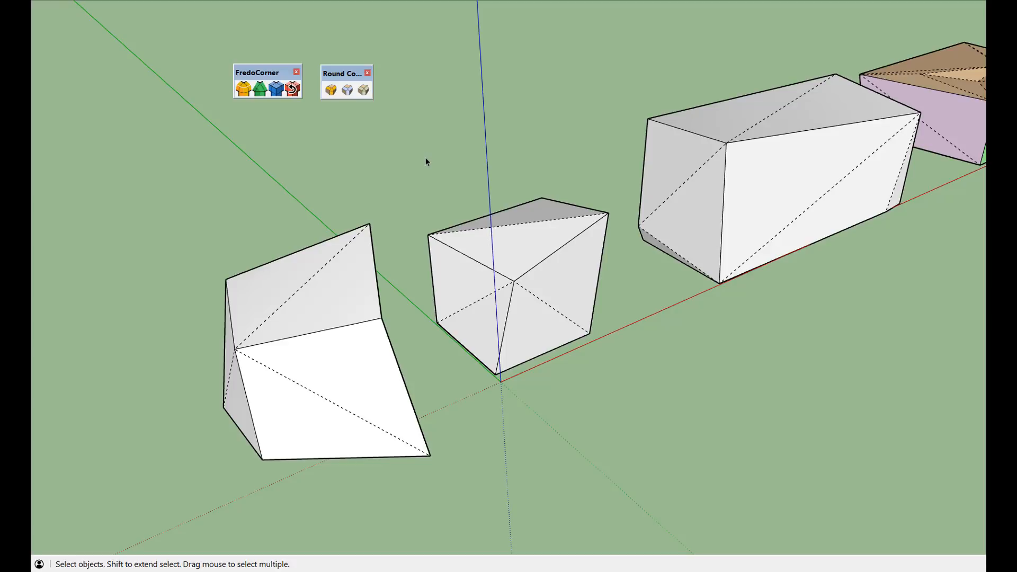
Try to round the edges meeting at the inner vertex of the white wedge-shaped block with RoundCorner at a 1.00 m offset.
scroll(424, 159, "down", 2)
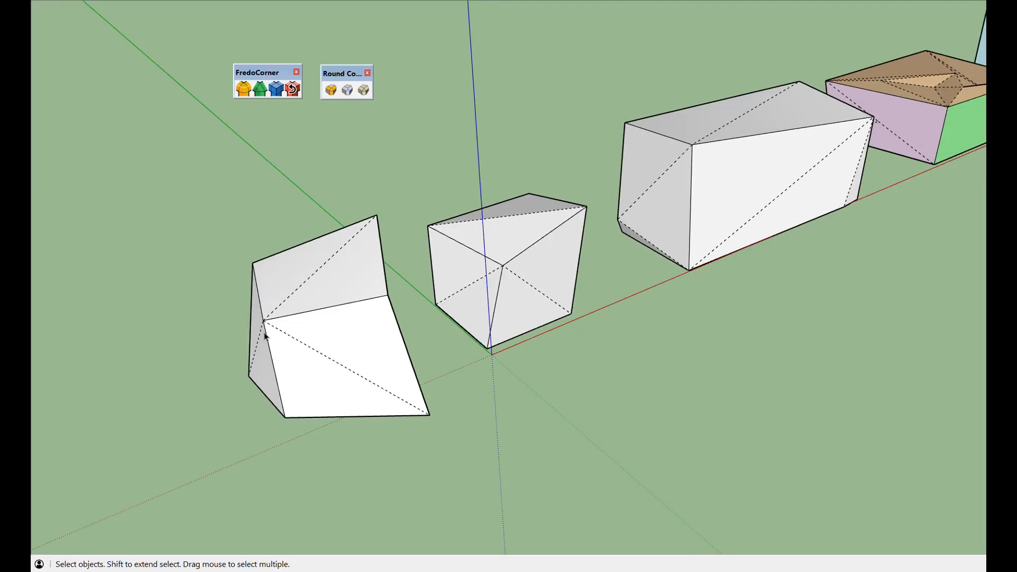
scroll(265, 334, "up", 2)
scroll(265, 334, "up", 1)
middle_click_drag(269, 325, 290, 339)
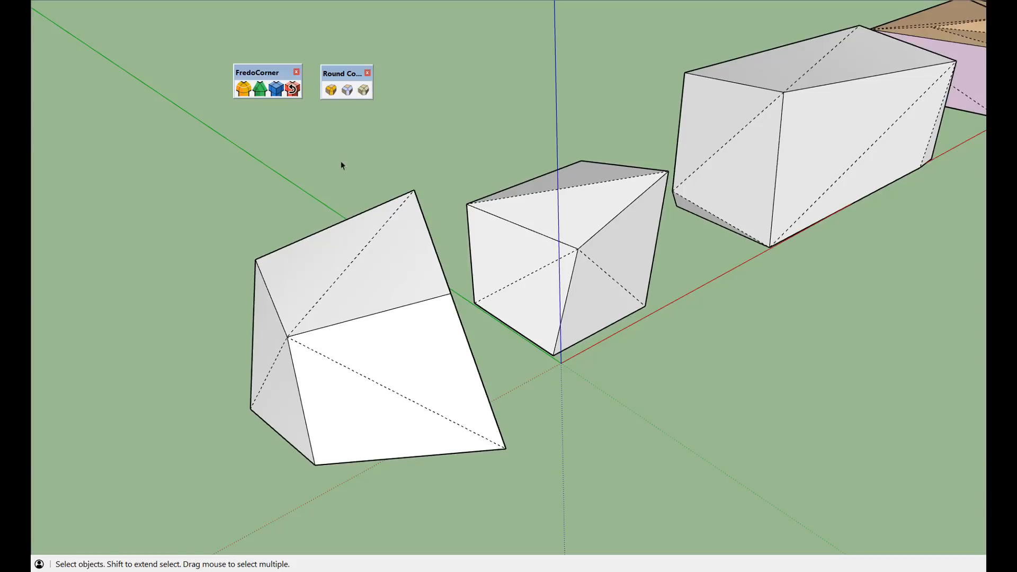
left_click(331, 90)
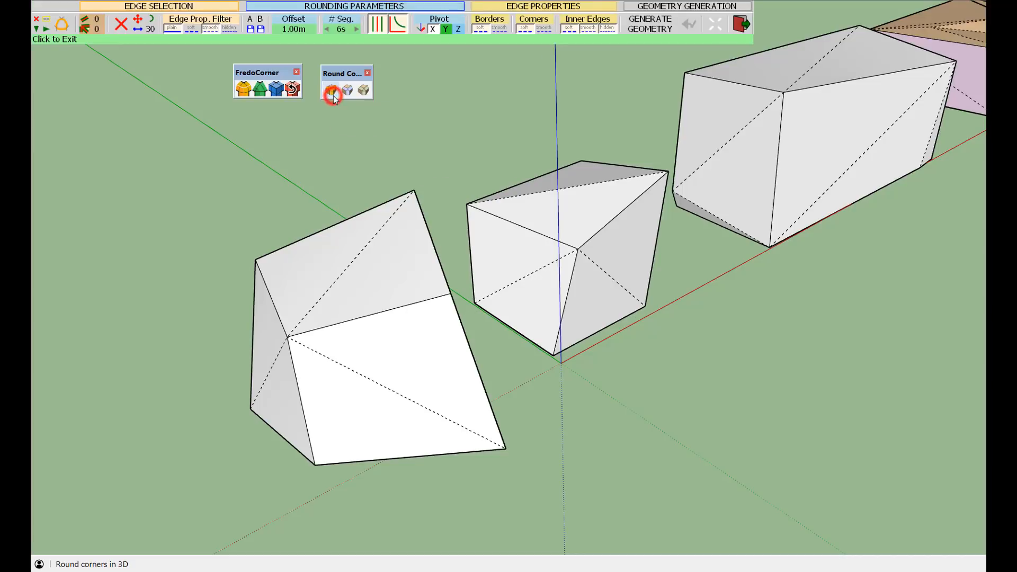
left_click(290, 337)
middle_click_drag(289, 337, 352, 317)
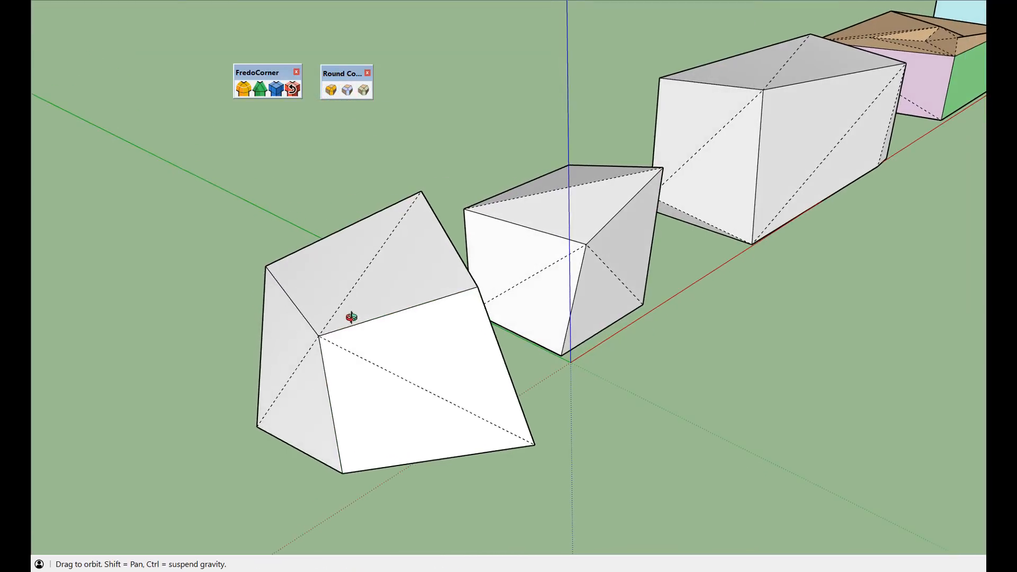
left_click(332, 197)
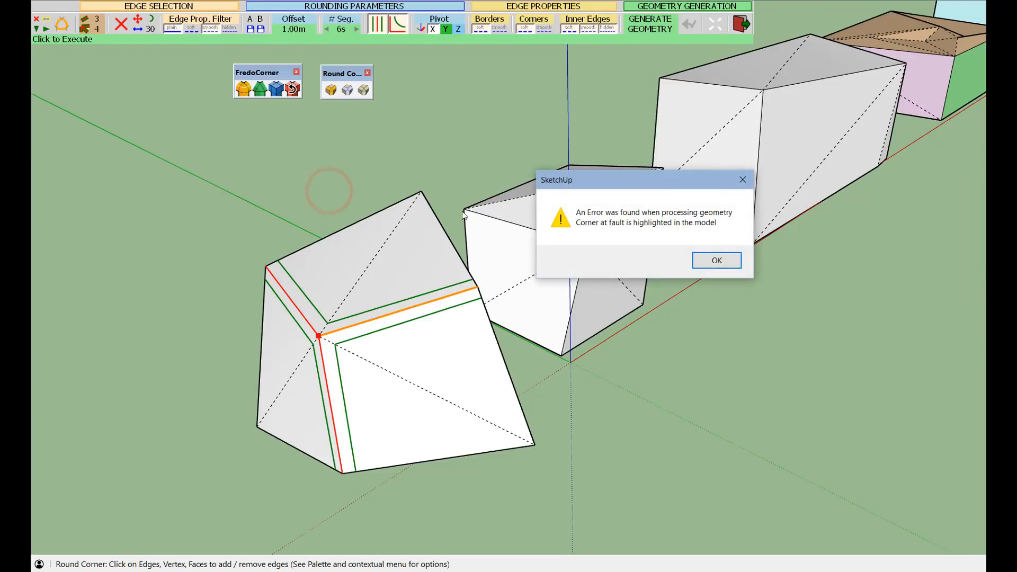
left_click(718, 259)
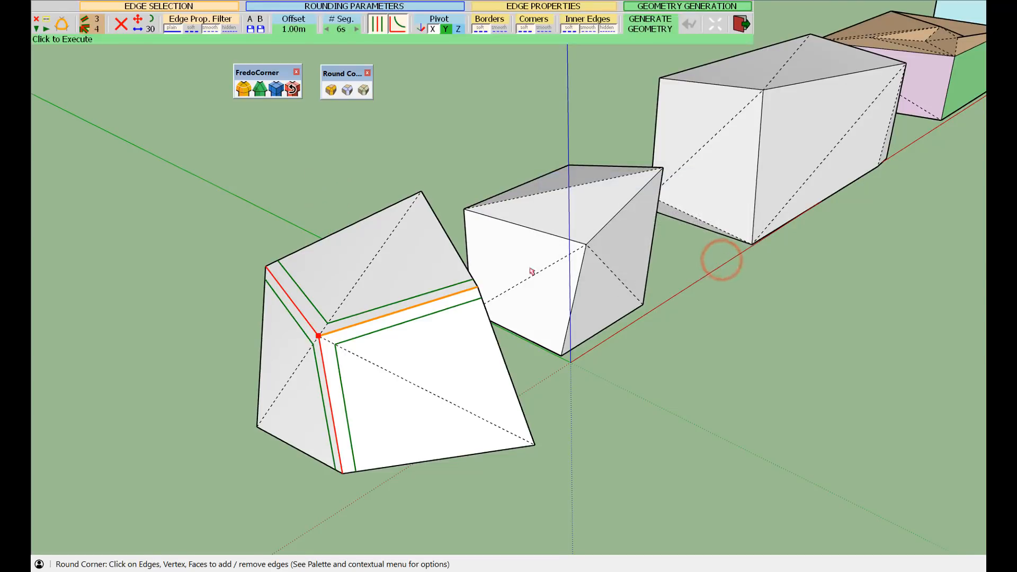
Add all edges of the small grey block beside the origin to the selection and try to generate its RoundCorner rounding.
scroll(262, 318, "down", 2)
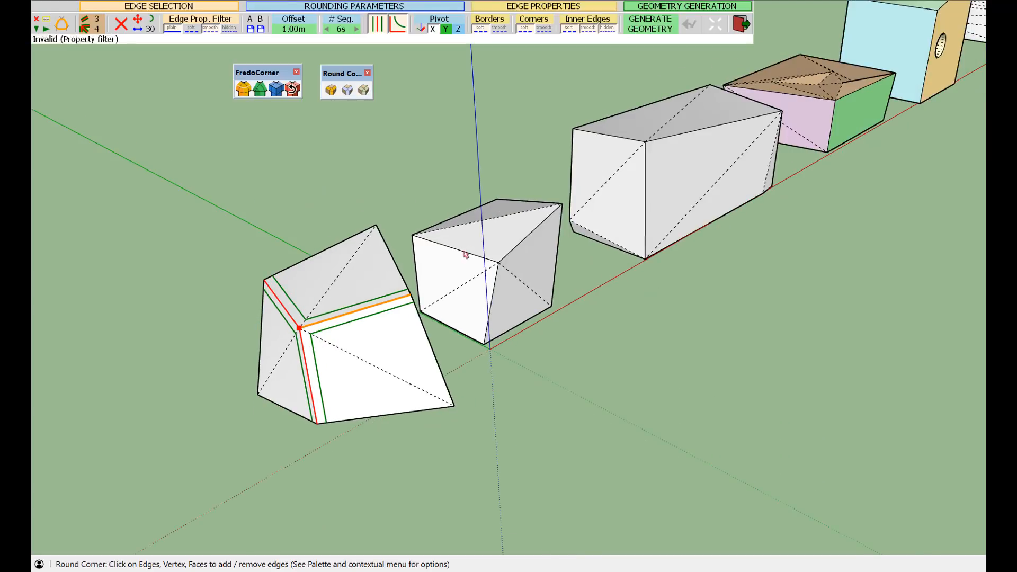
left_click(501, 246)
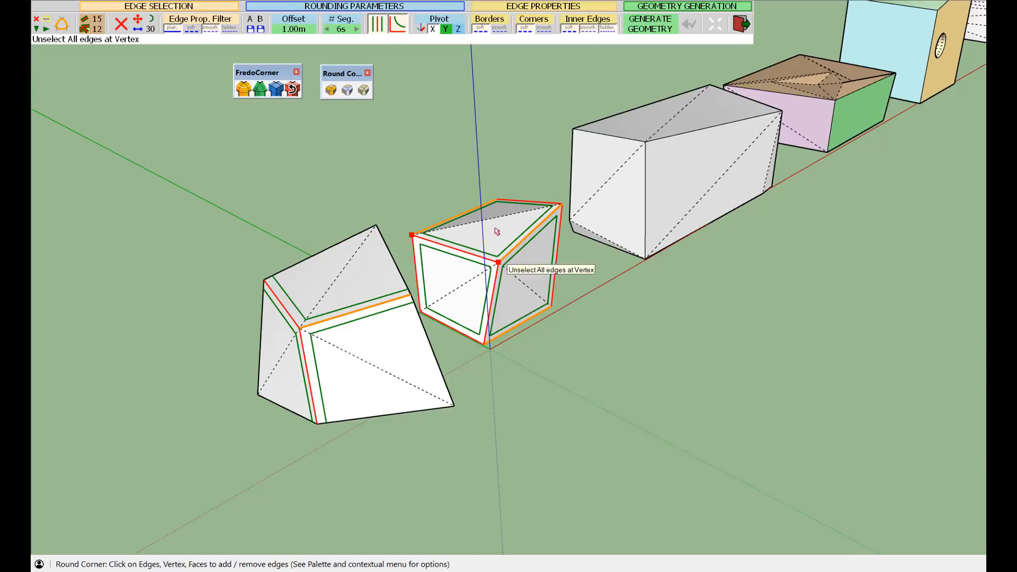
left_click(508, 175)
left_click(722, 259)
Try adding the edges of the long grey box and the neighbouring brown-topped coloured box to the RoundCorner selection.
scroll(336, 301, "down", 5)
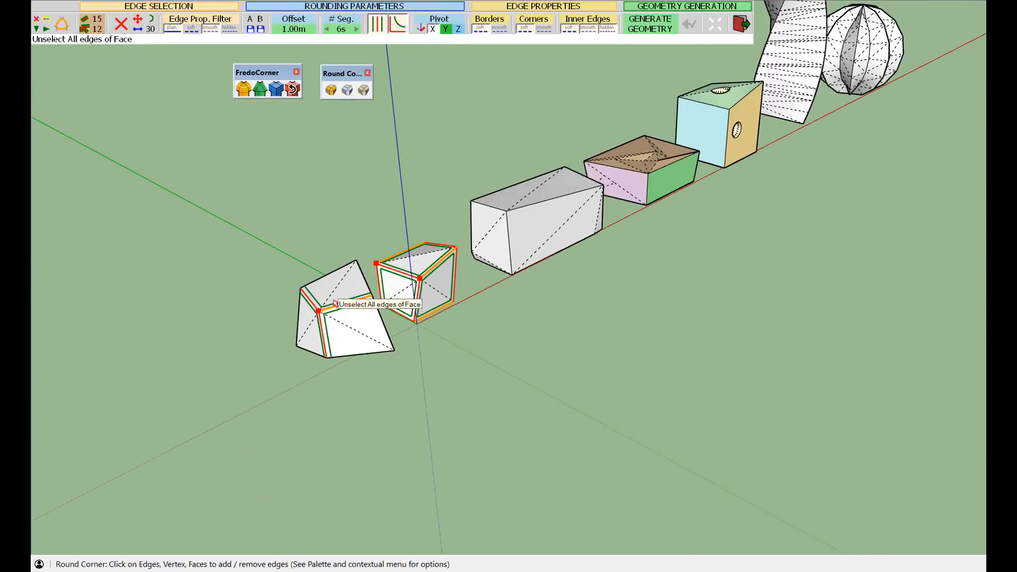
scroll(525, 235, "up", 3)
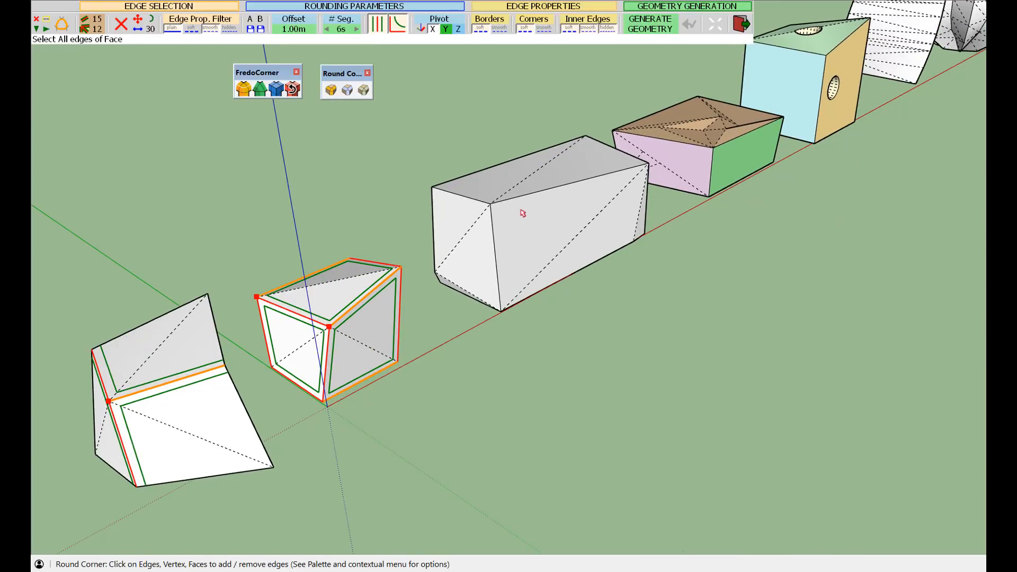
scroll(523, 213, "up", 1)
left_click(519, 209)
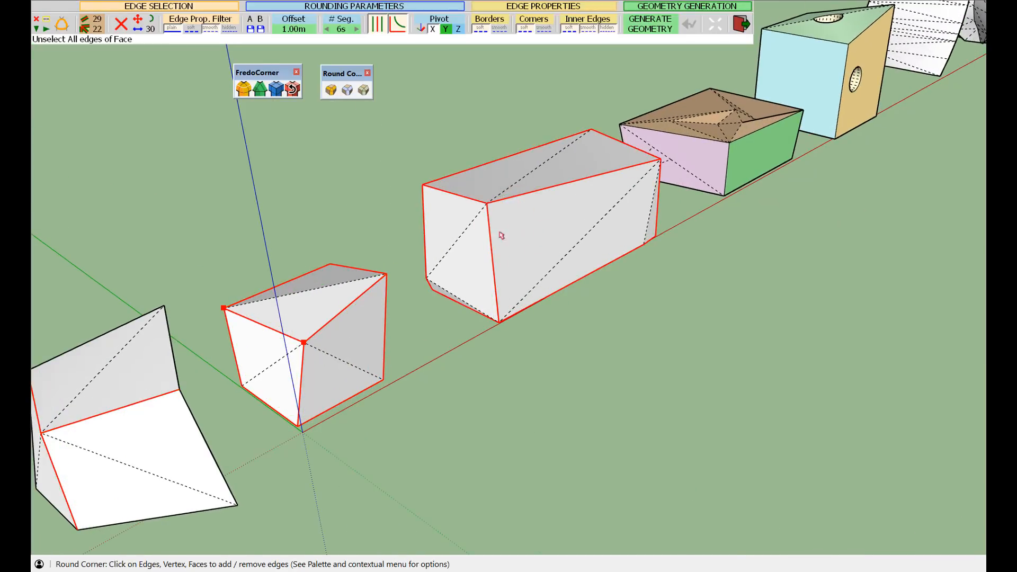
scroll(439, 253, "down", 4)
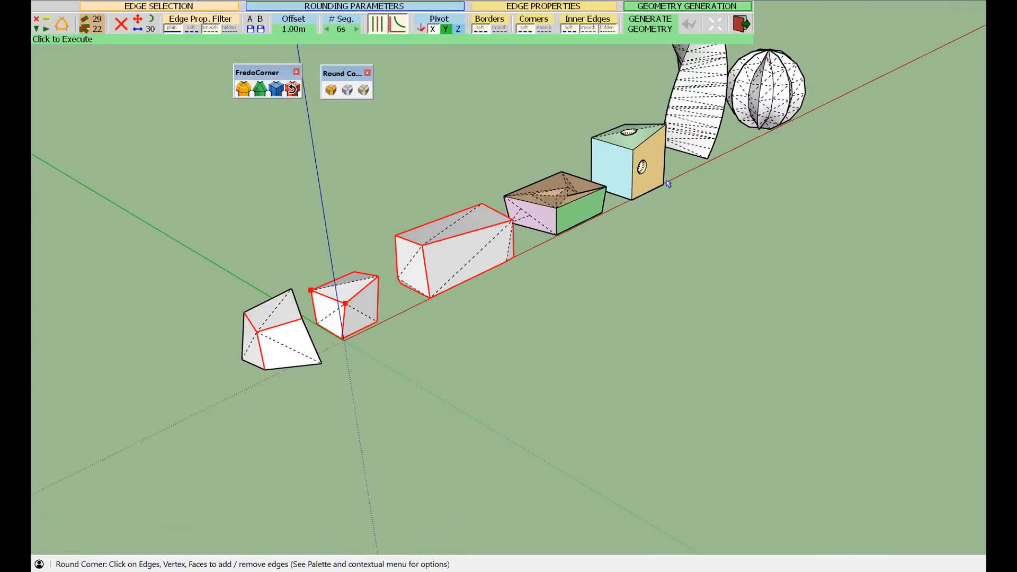
scroll(617, 180, "up", 2)
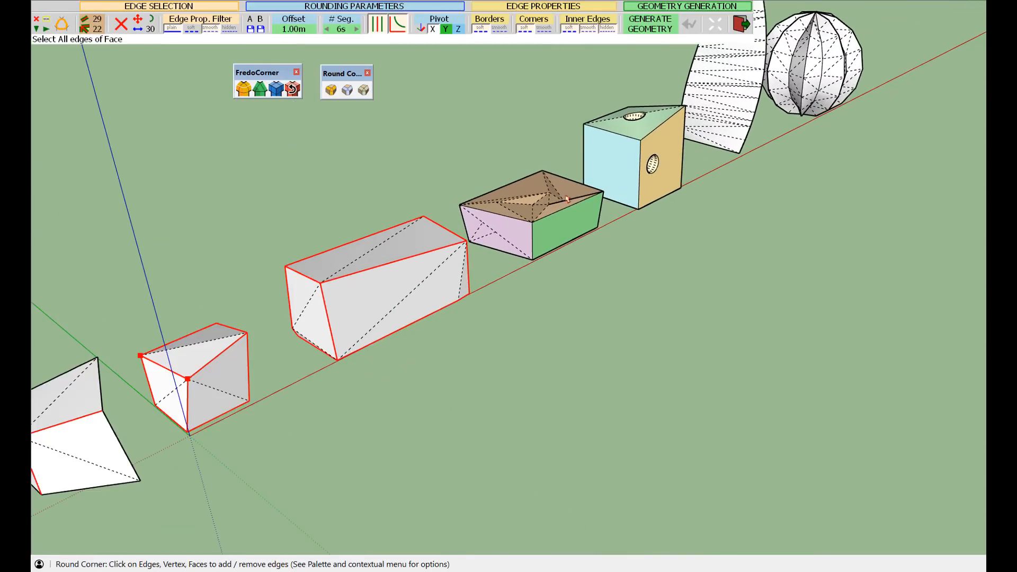
scroll(539, 218, "up", 1)
left_click(537, 211)
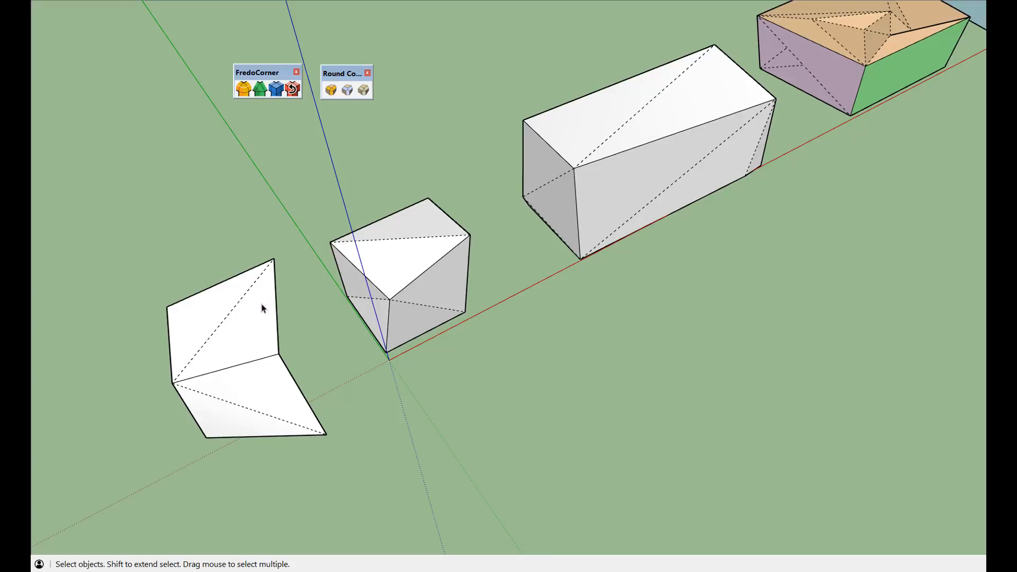
Round the edges meeting at the inner vertex of the white wedge-shaped block with FredoCorner at a 1.00 m offset.
middle_click_drag(236, 327, 255, 377)
scroll(253, 377, "up", 3)
scroll(252, 379, "up", 1)
middle_click_drag(338, 336, 279, 302)
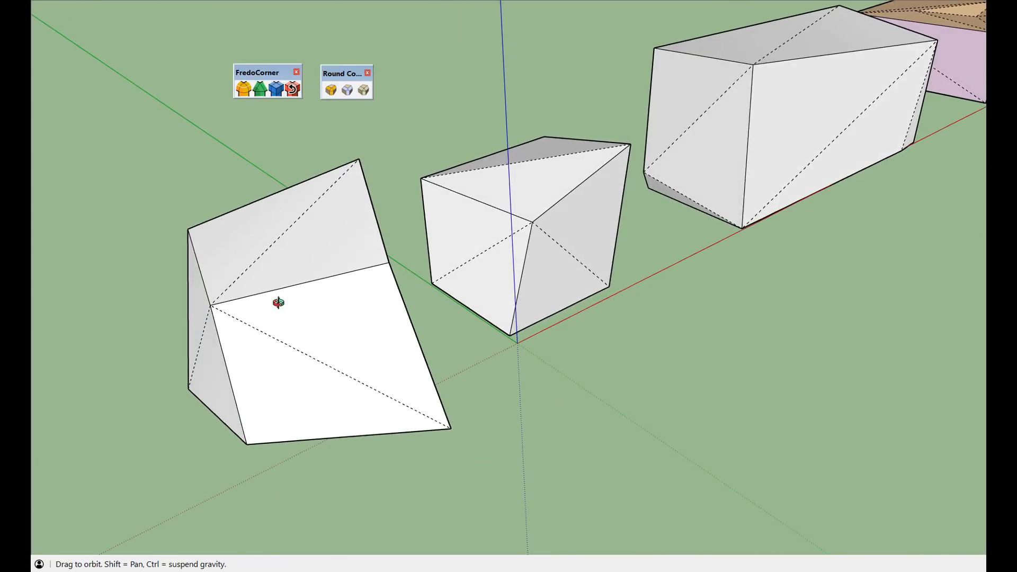
left_click(243, 89)
left_click(213, 304)
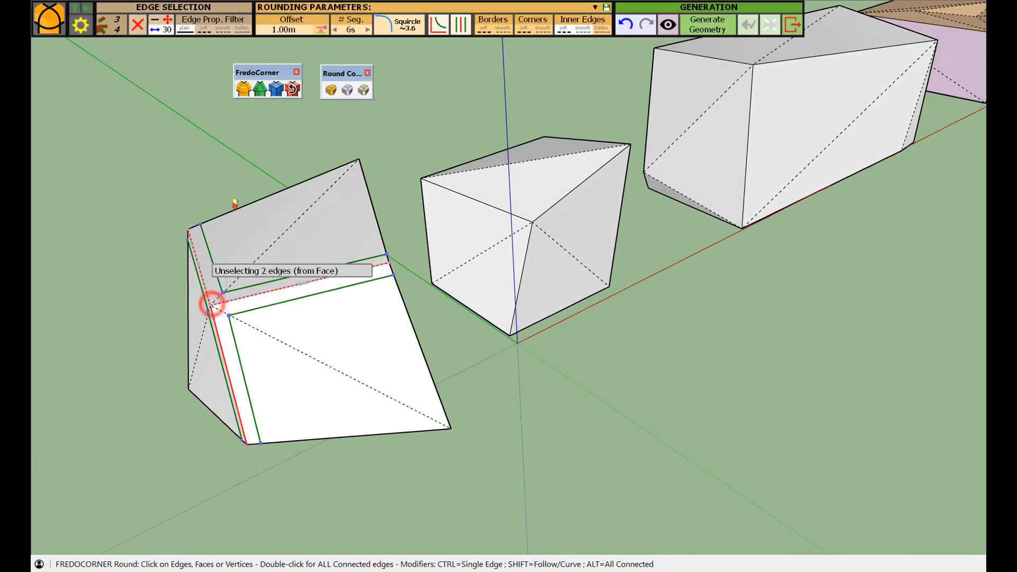
left_click(241, 173)
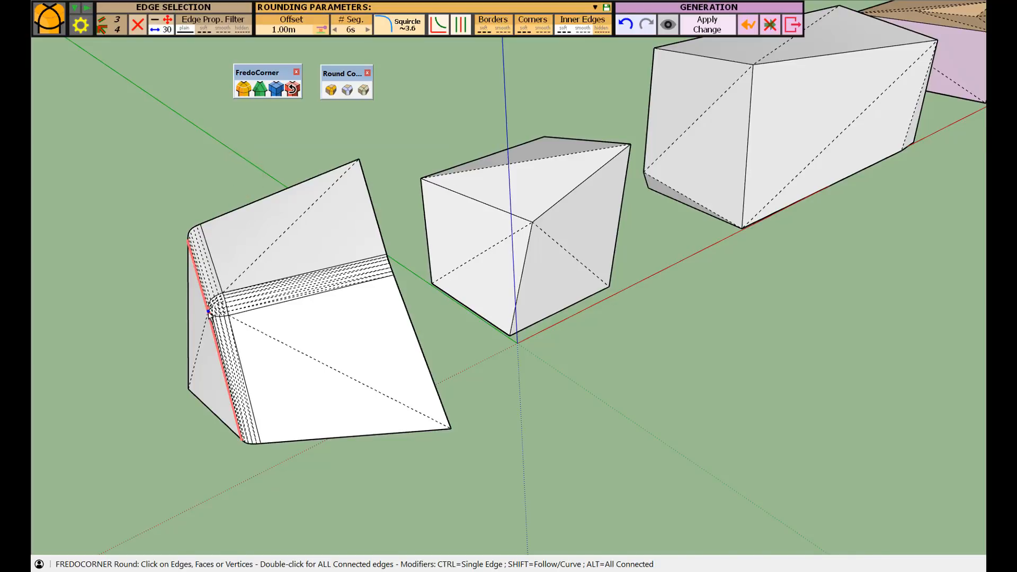
scroll(212, 312, "up", 3)
scroll(229, 307, "down", 2)
middle_click_drag(229, 307, 143, 360)
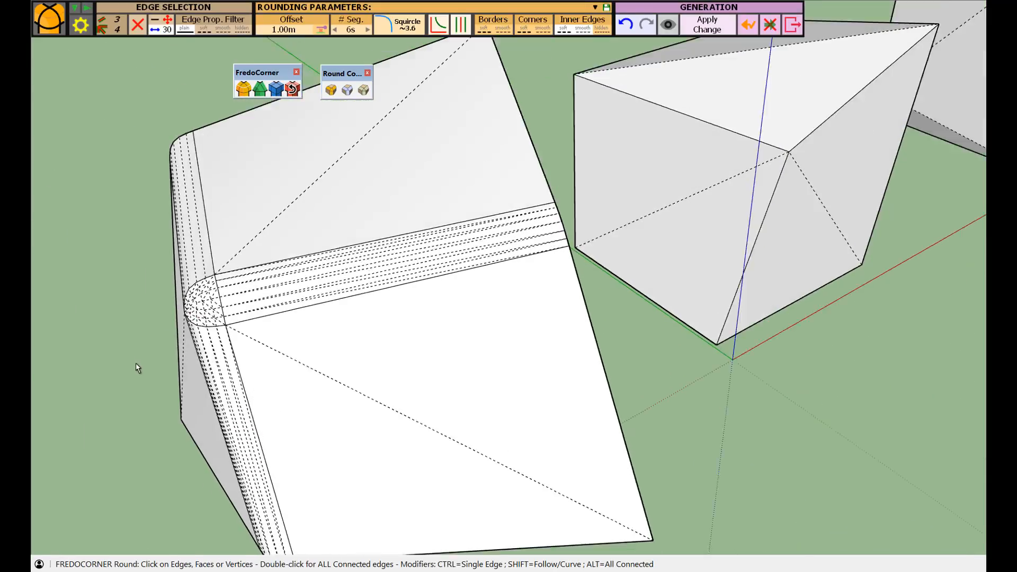
Round all connected edges of the small grey block beside the origin with FredoCorner at a 1.00 m offset.
scroll(136, 367, "down", 5)
scroll(195, 333, "down", 1)
scroll(316, 288, "up", 2)
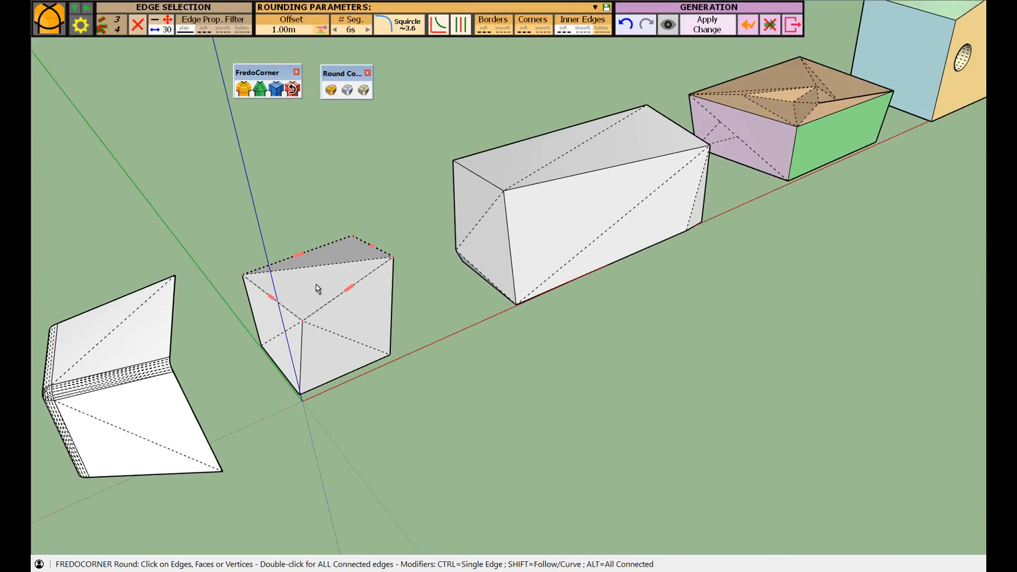
double_click(315, 285)
left_click(316, 279)
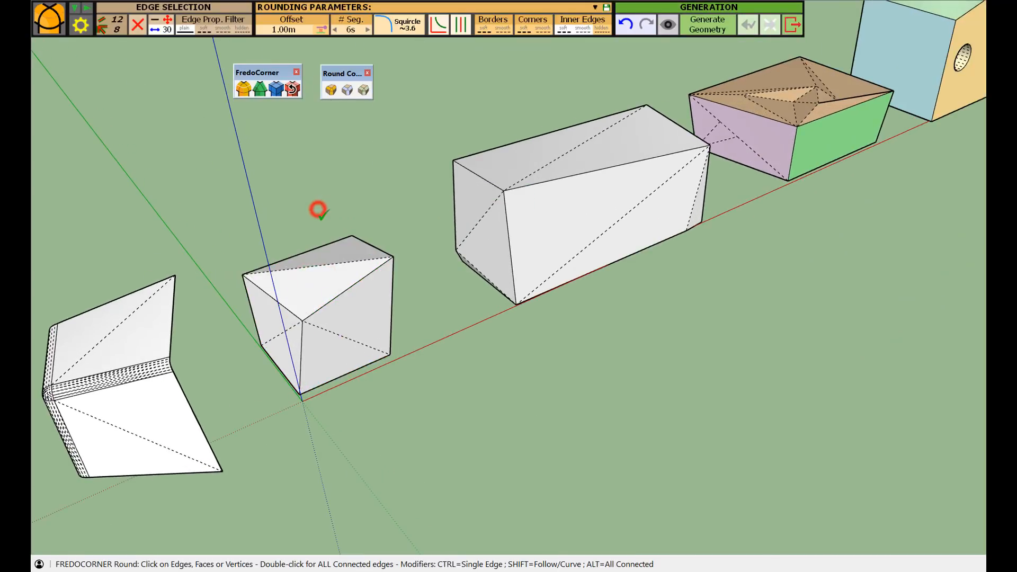
scroll(318, 276, "up", 4)
middle_click_drag(302, 279, 285, 302)
Round all connected edges of the long grey box with FredoCorner at a 1.00 m offset.
scroll(214, 339, "down", 4)
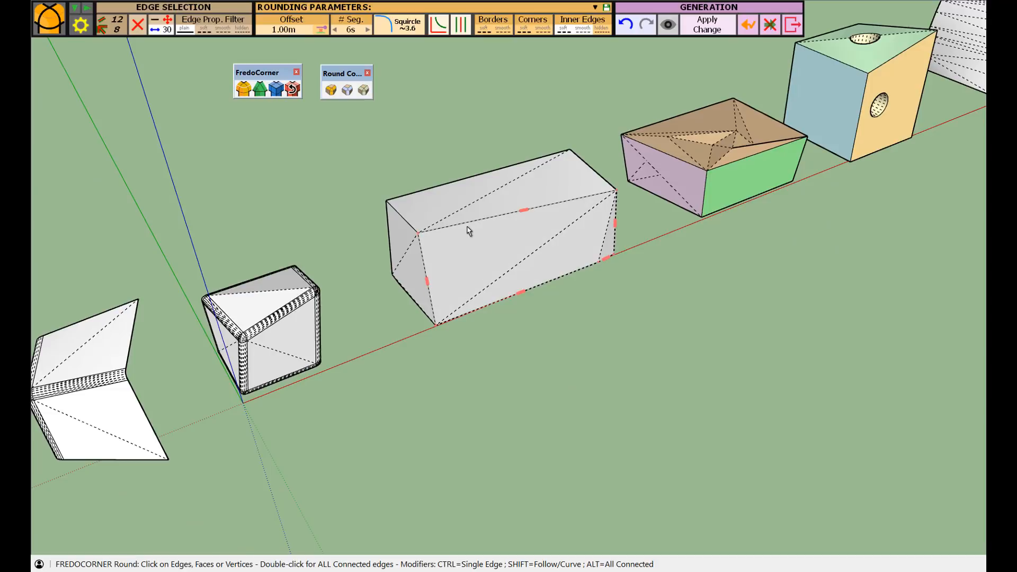
scroll(469, 231, "up", 2)
scroll(466, 229, "up", 1)
double_click(422, 185)
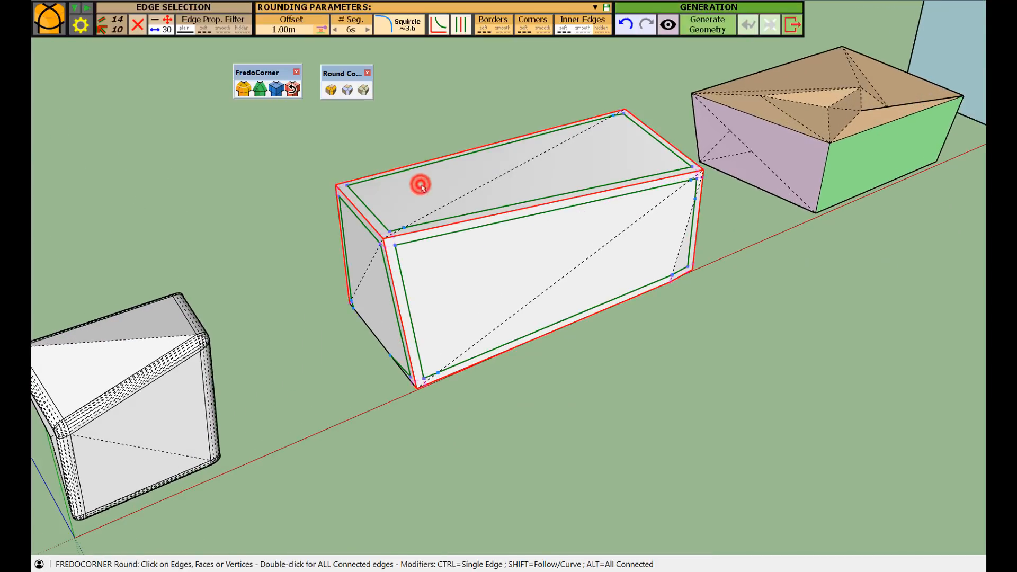
left_click(425, 141)
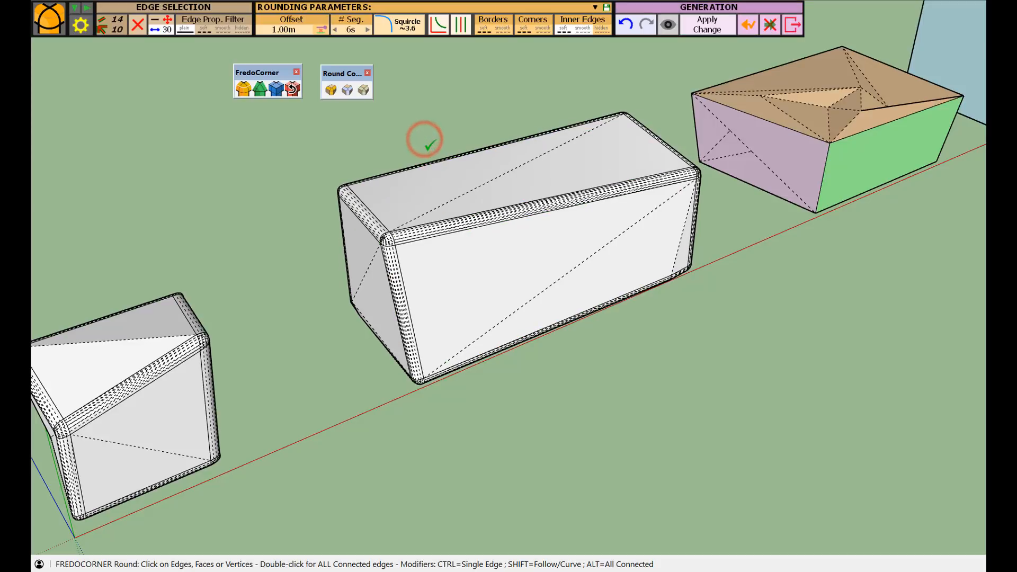
Undo the rounding on the long grey box and generate it again from the same edge selection.
scroll(424, 177, "up", 3)
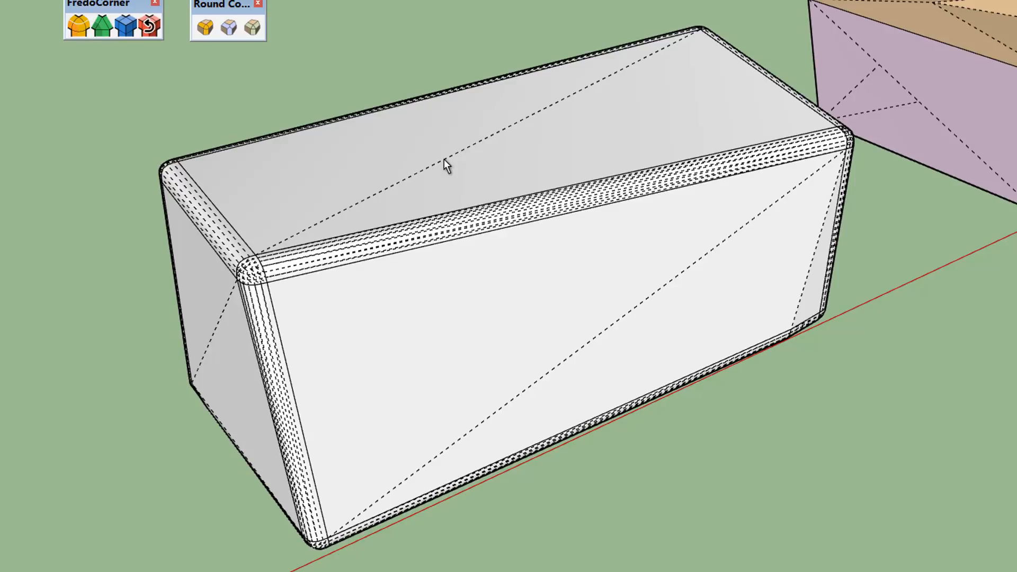
mouse_move(300, 248)
middle_mouse_down()
mouse_move(325, 227)
mouse_move(356, 238)
middle_mouse_up()
scroll(274, 282, "up", 1)
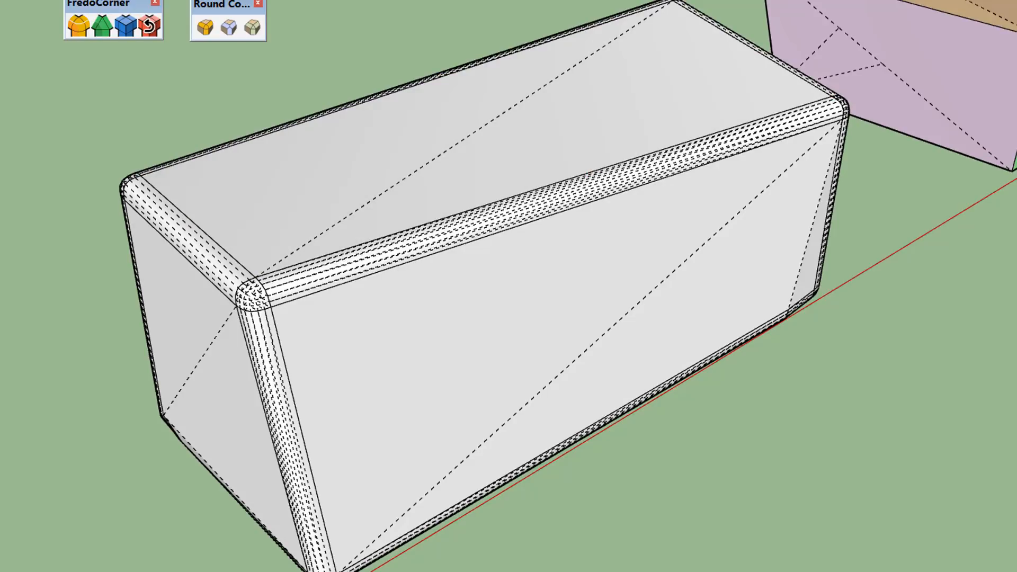
key("ctrl+z")
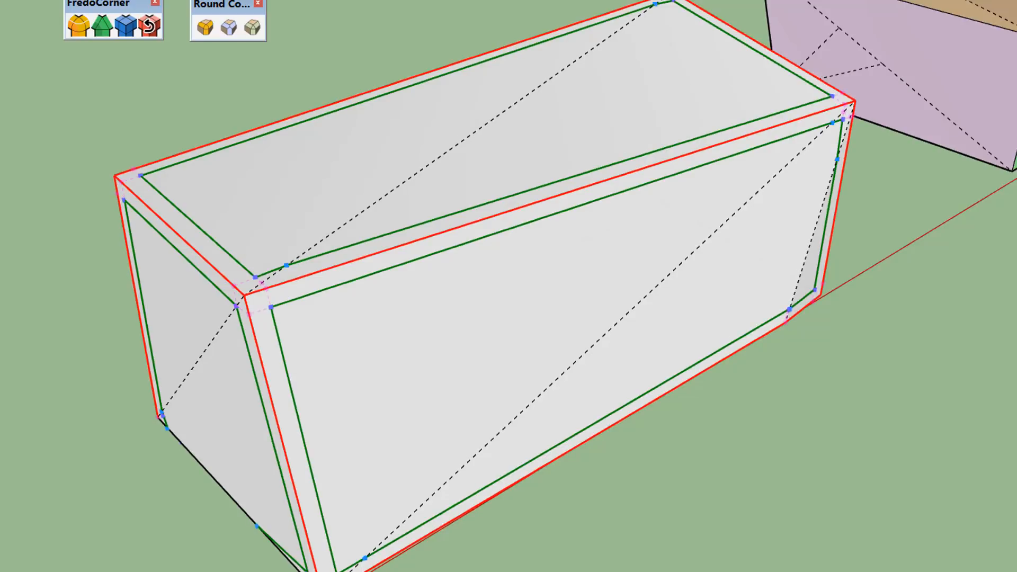
key("Return")
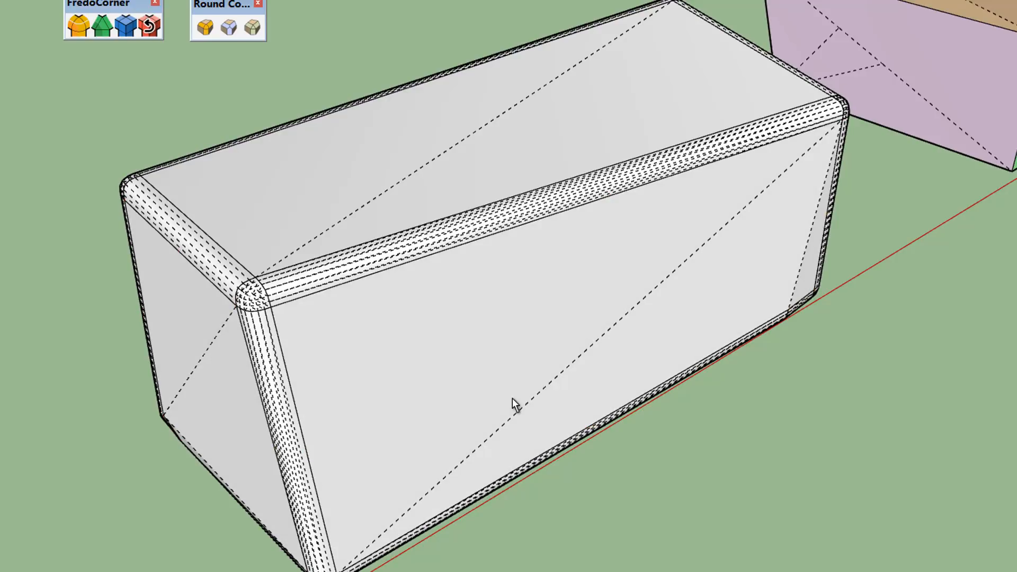
Round the outer edges of the brown, pink and green box with FredoCorner.
scroll(258, 258, "down", 3)
scroll(257, 255, "down", 4)
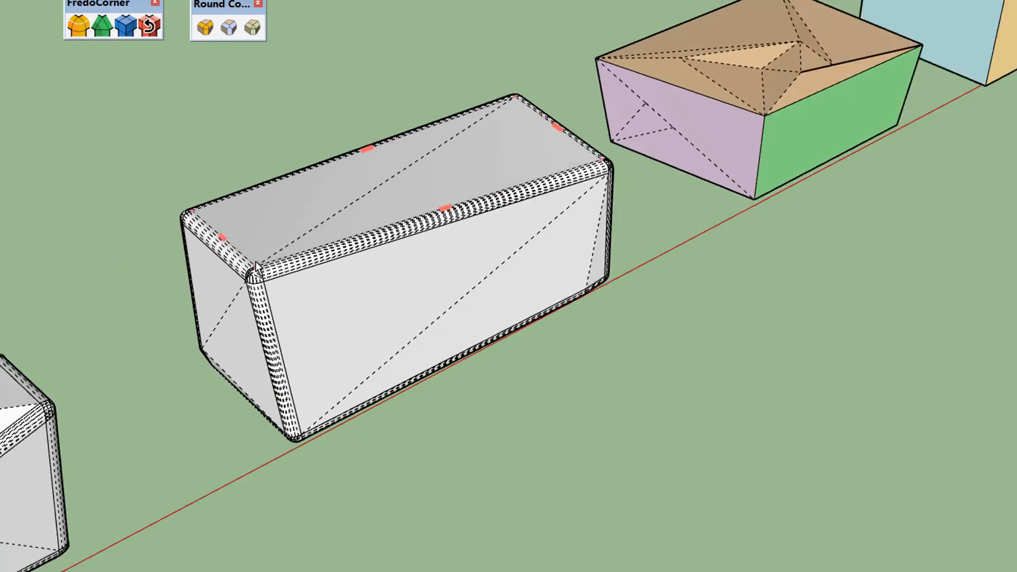
mouse_move(632, 126)
middle_mouse_down("shift")
mouse_move(495, 199)
mouse_move(294, 265)
middle_mouse_up("shift")
scroll(359, 285, "up", 5)
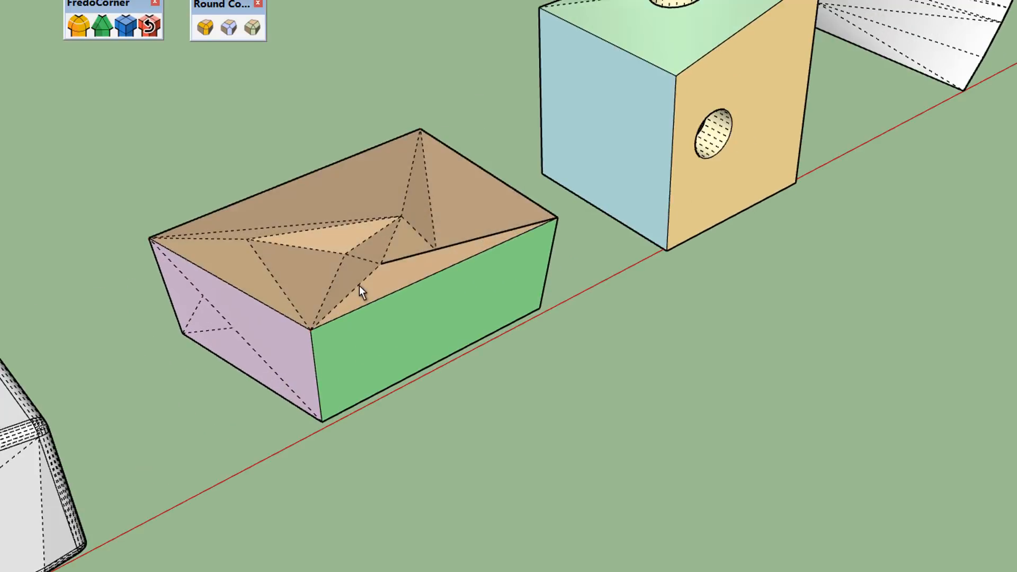
left_click(345, 136)
left_click(333, 42)
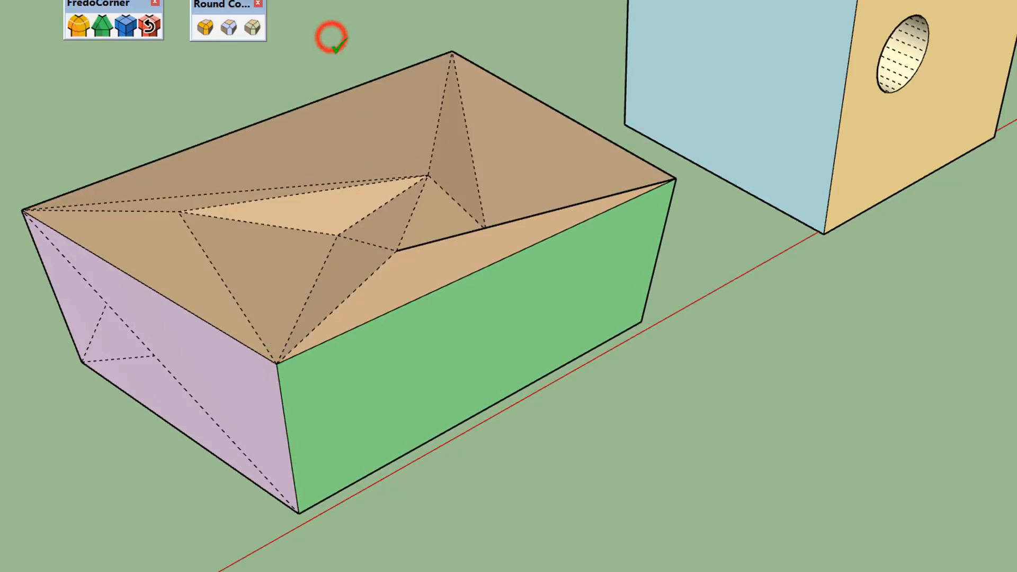
Round the outer edges and the circular hole rims of the coloured box with round holes.
scroll(145, 344, "down", 5)
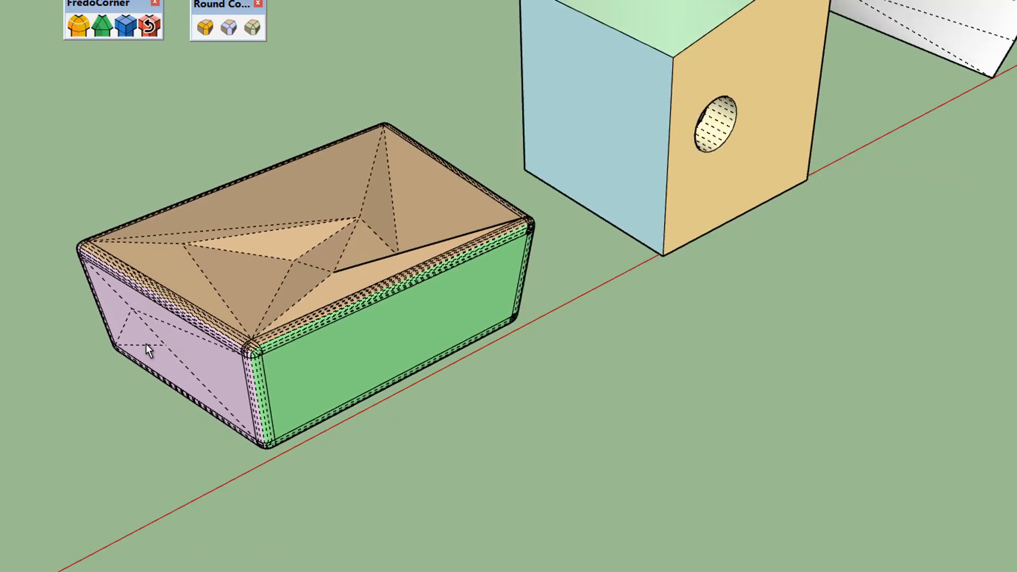
middle_click_drag(566, 119, 366, 252)
scroll(411, 180, "up", 4)
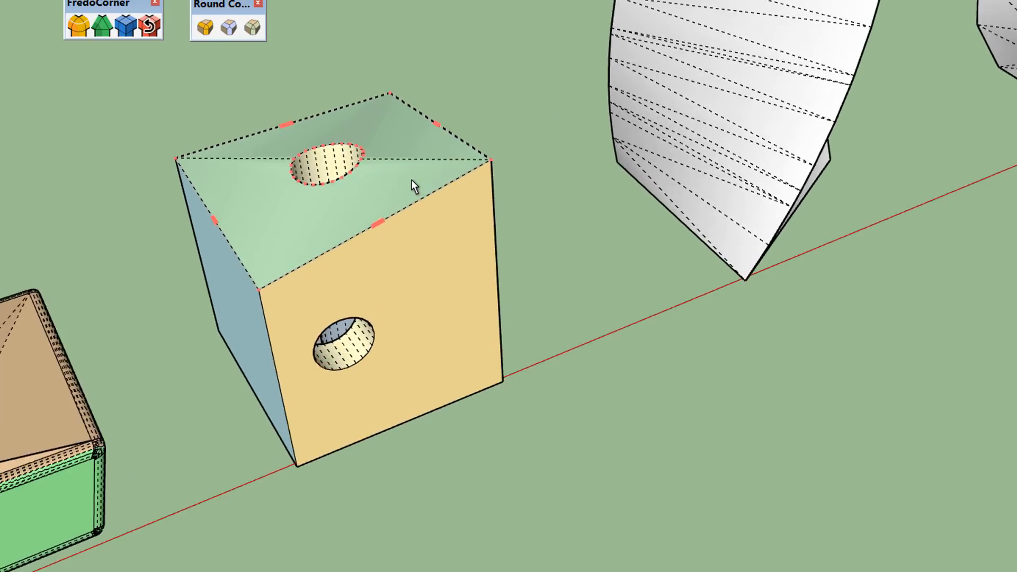
left_click(393, 179)
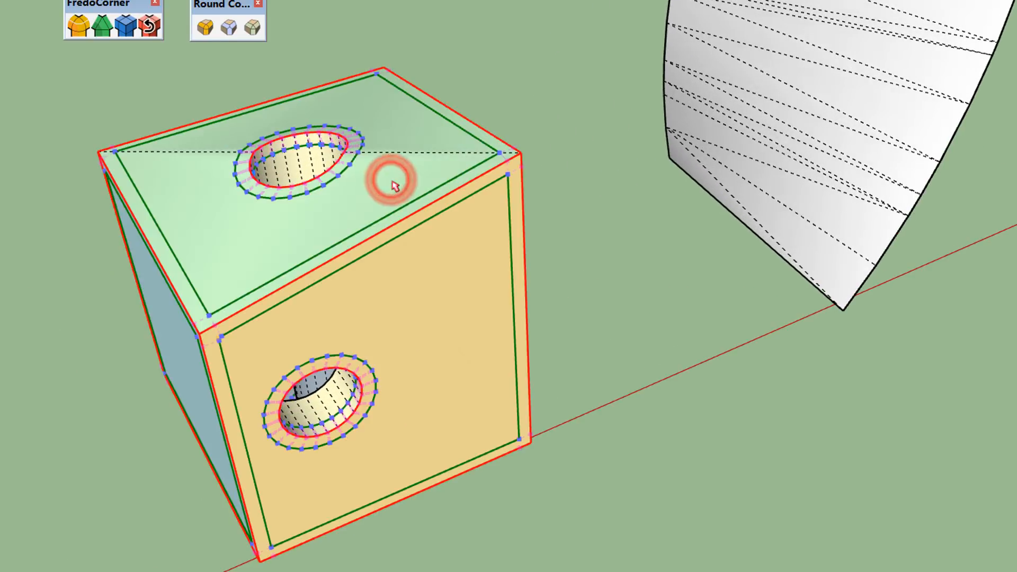
left_click(426, 48)
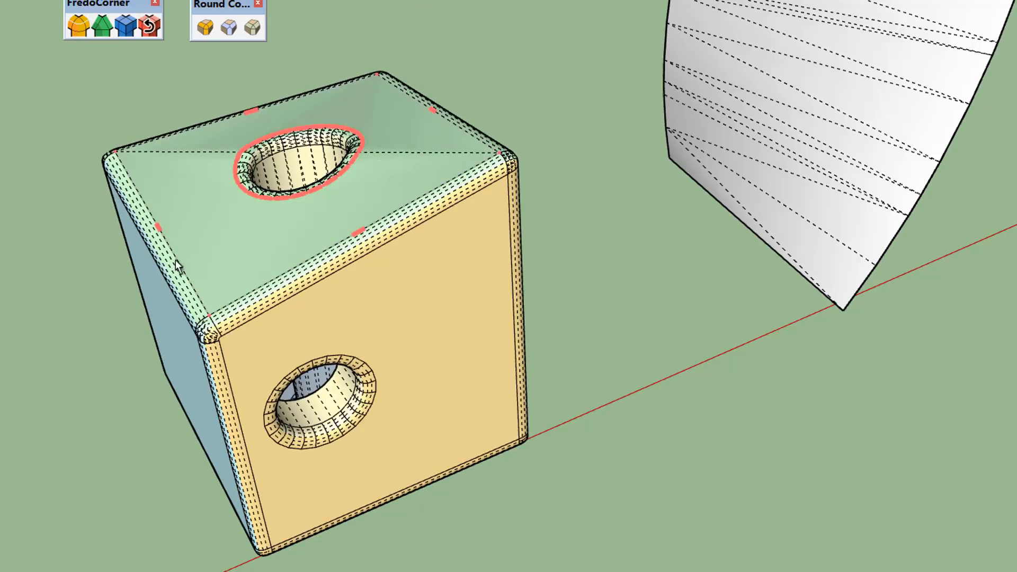
Round all connected edges of the twisted triangular column with FredoCorner.
mouse_move(329, 229)
middle_mouse_down("shift")
mouse_move(36, 385)
mouse_move(0, 571)
middle_mouse_up("shift")
mouse_move(357, 351)
middle_mouse_down()
mouse_move(278, 427)
mouse_move(293, 390)
mouse_move(373, 302)
mouse_move(355, 396)
mouse_move(414, 187)
middle_mouse_up()
double_click(401, 107)
left_click(192, 144)
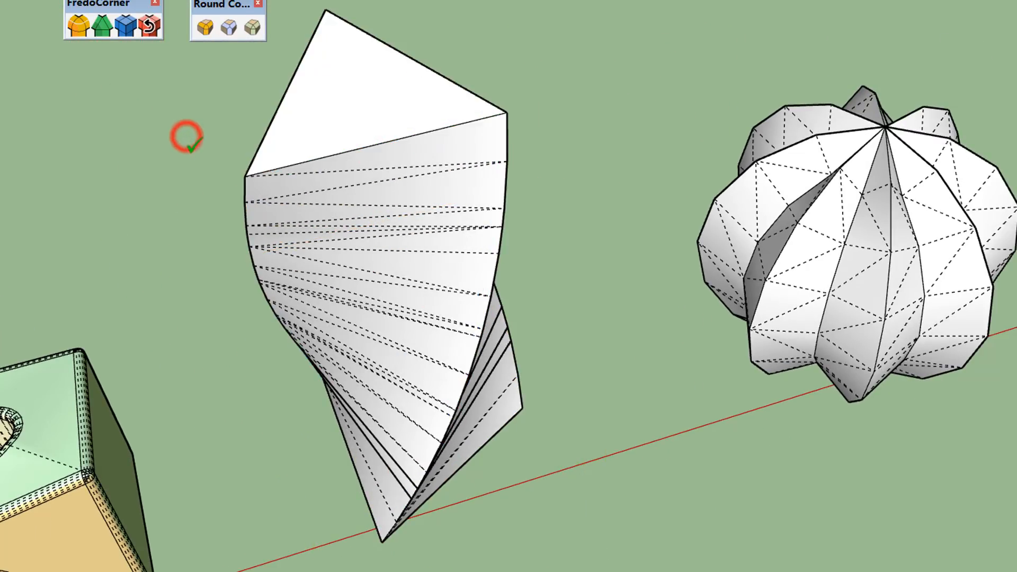
Turn off the hidden geometry display to examine the rounded twisted column from several angles, and turn it back on.
mouse_move(447, 244)
middle_mouse_down()
mouse_move(436, 208)
mouse_move(325, 120)
mouse_move(238, 116)
mouse_move(447, 161)
mouse_move(461, 176)
middle_mouse_up()
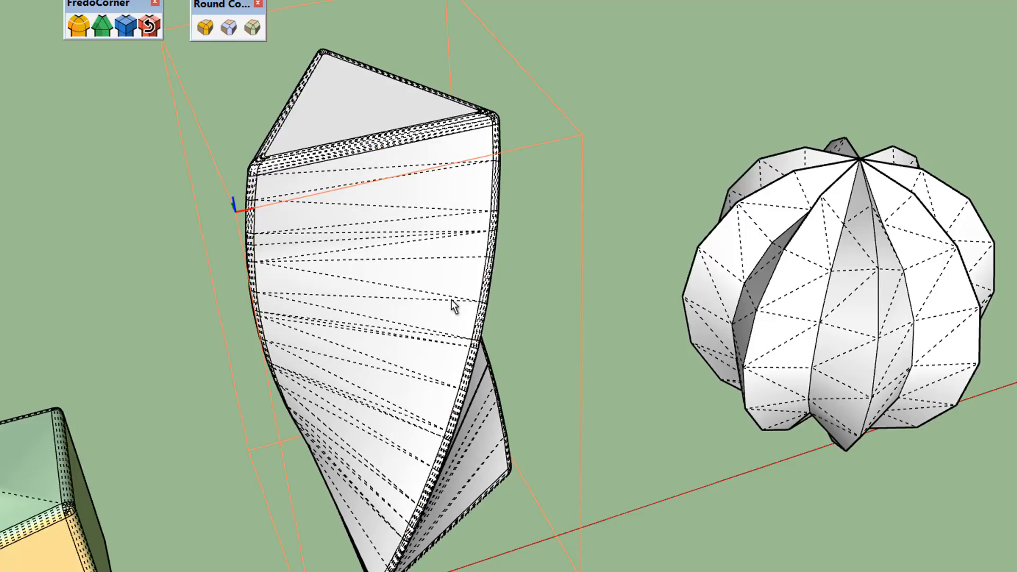
key("alt+h")
mouse_move(458, 293)
middle_mouse_down()
mouse_move(397, 268)
mouse_move(279, 250)
mouse_move(104, 259)
mouse_move(454, 251)
middle_mouse_up()
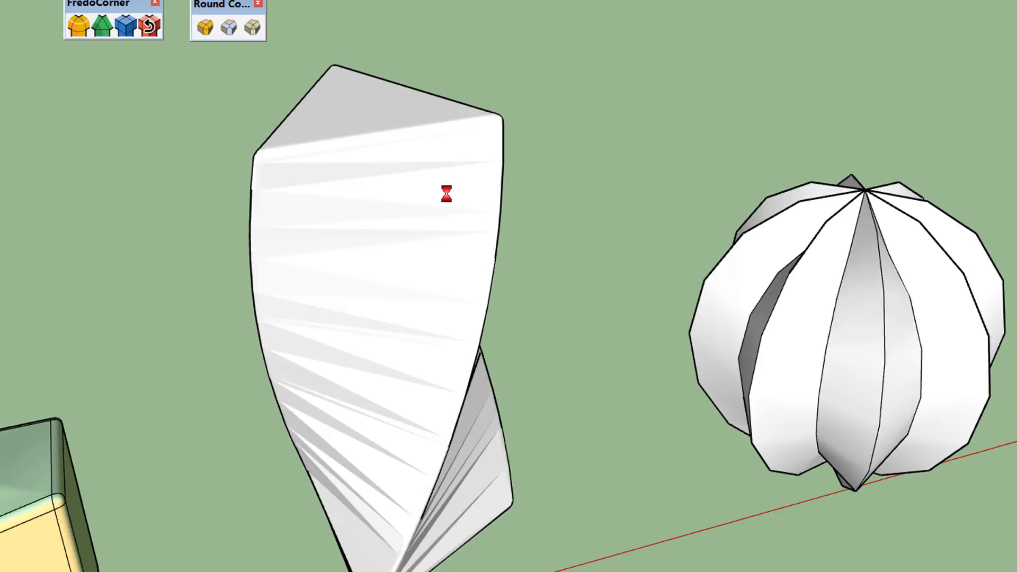
mouse_move(444, 199)
middle_mouse_down()
mouse_move(334, 177)
mouse_move(273, 150)
mouse_move(438, 157)
mouse_move(558, 182)
mouse_move(513, 222)
mouse_move(458, 217)
mouse_move(393, 193)
mouse_move(356, 212)
middle_mouse_up()
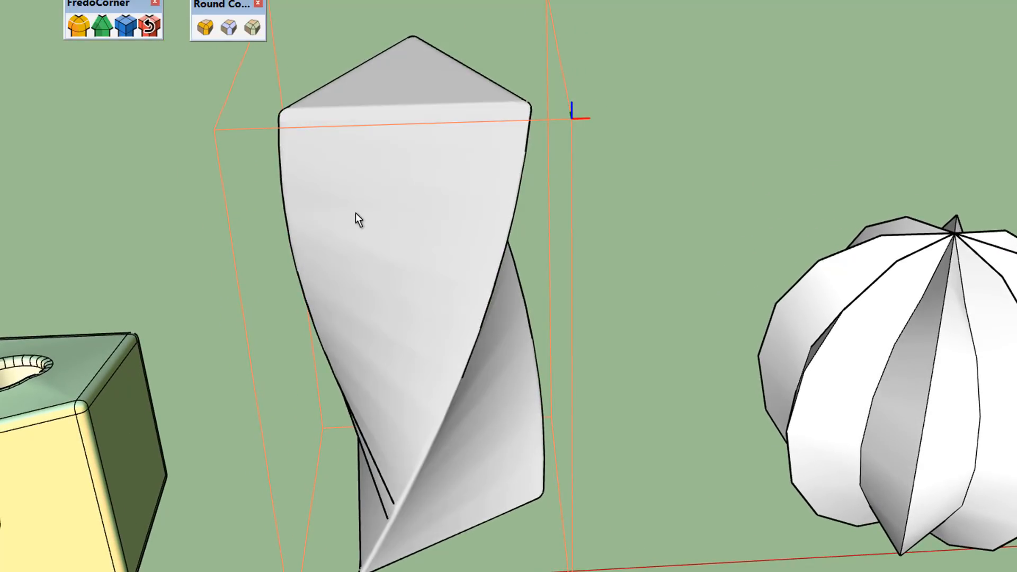
key("alt+h")
Round all connected edges of the ribbed, pumpkin-like sphere with FredoCorner.
scroll(309, 223, "down", 2)
scroll(311, 228, "down", 4)
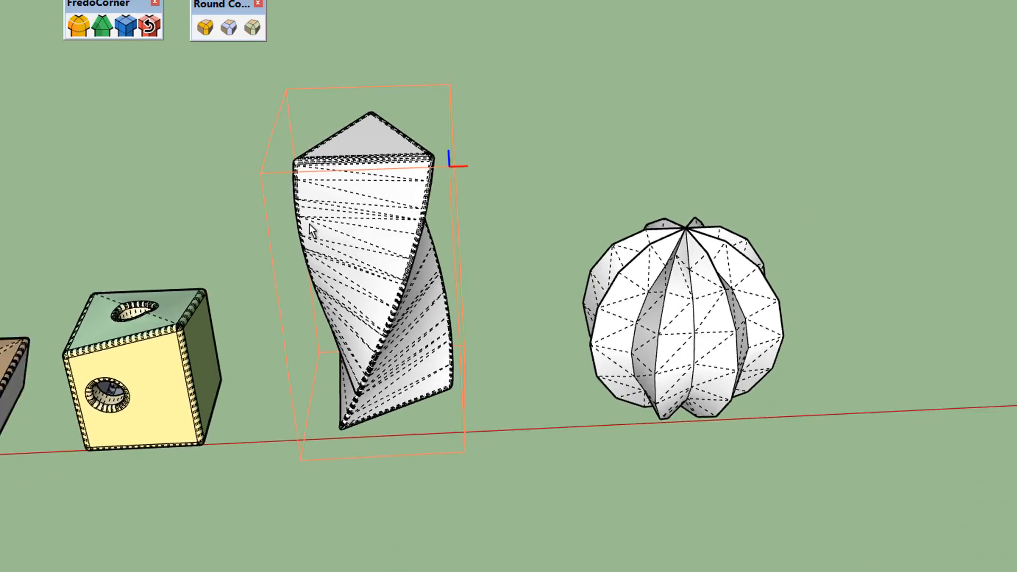
middle_click_drag(643, 239, 384, 266, "shift")
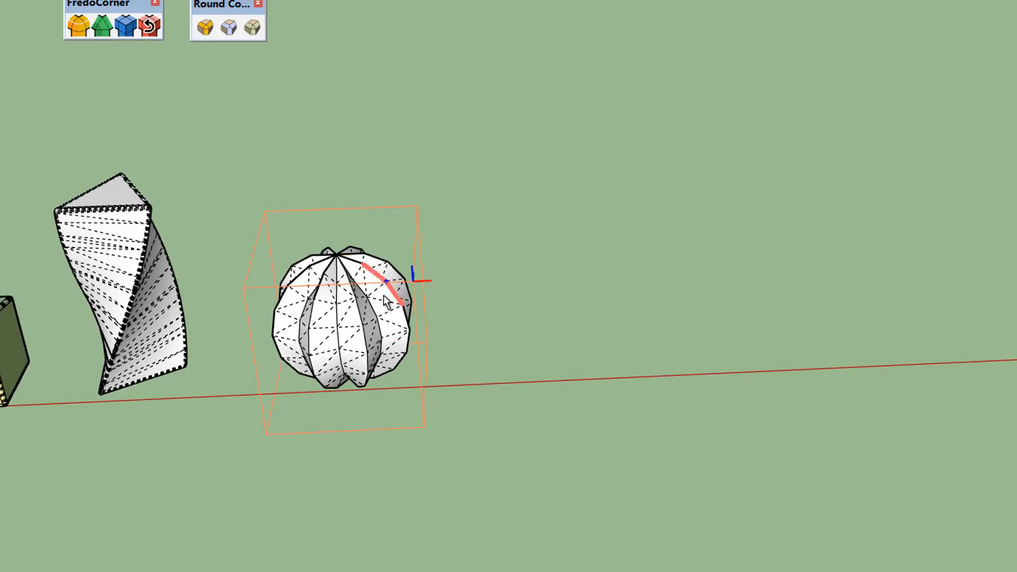
scroll(380, 295, "up", 6)
scroll(344, 301, "up", 3)
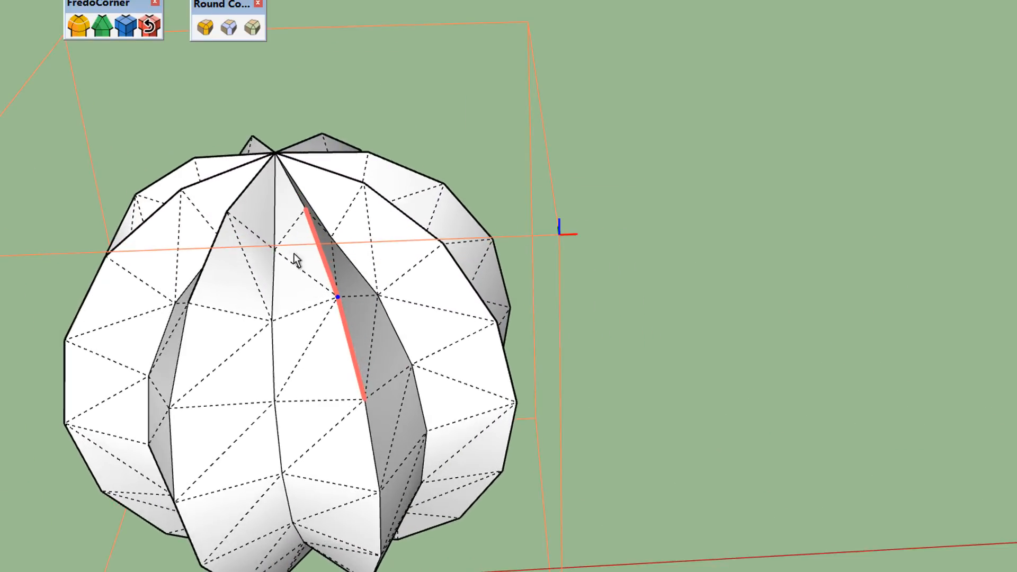
double_click(296, 202)
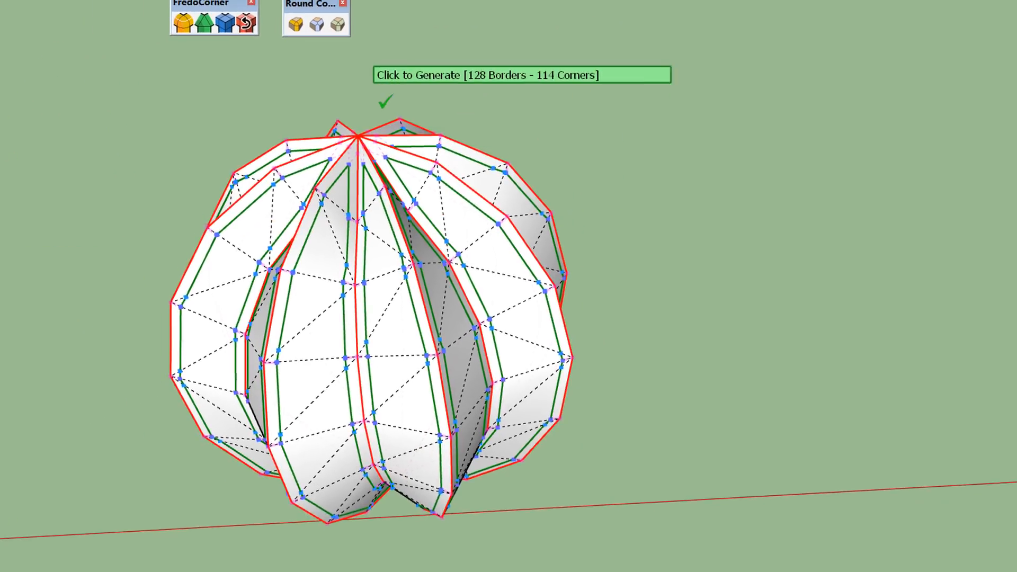
left_click(302, 112)
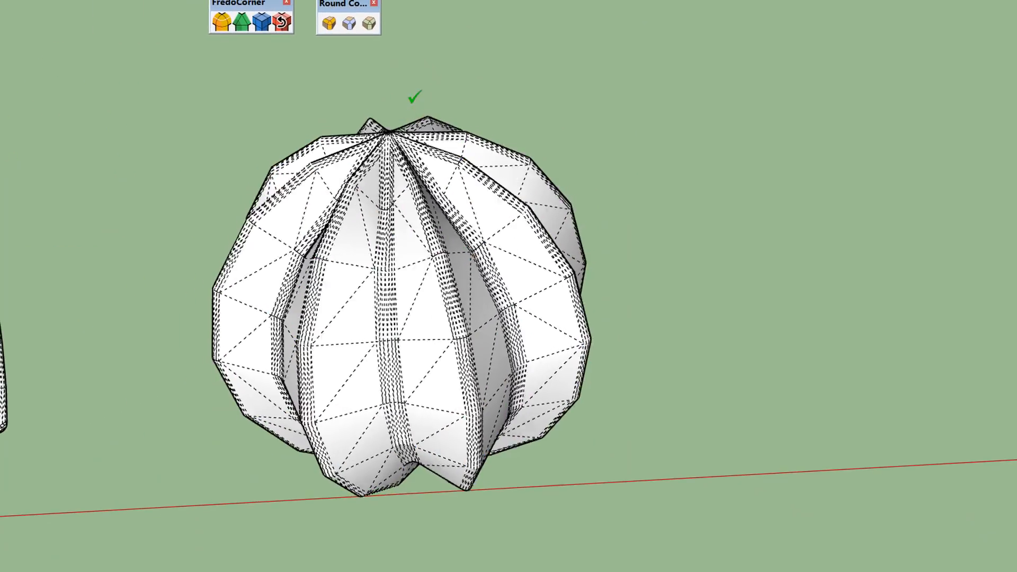
Examine the rounded ribbed sphere from several angles, together with the neighbouring twisted column.
middle_click_drag(339, 239, 378, 222)
scroll(378, 218, "down", 2)
middle_click_drag(415, 373, 401, 232)
scroll(407, 316, "down", 3)
middle_click_drag(409, 314, 386, 338)
scroll(390, 232, "up", 3)
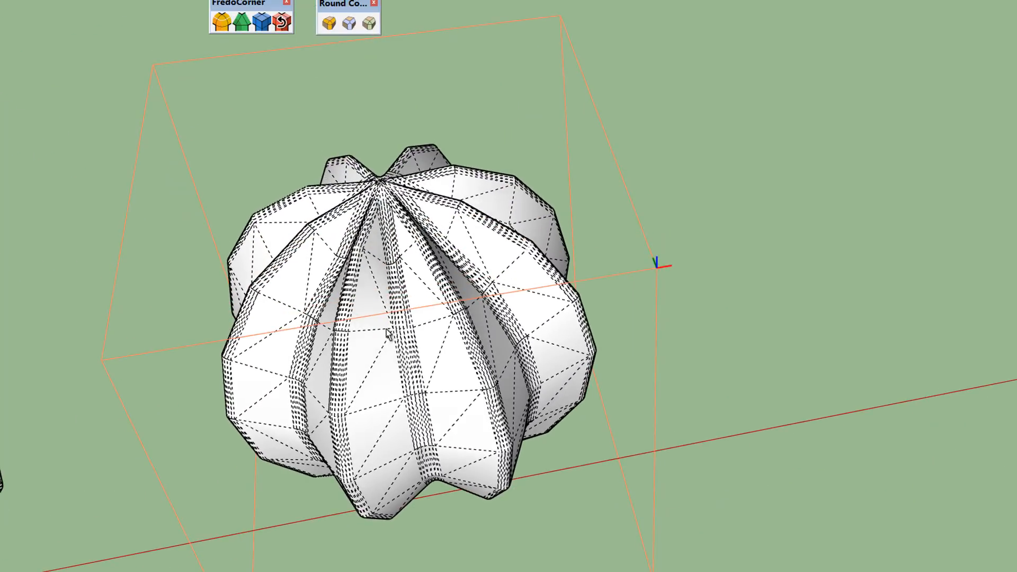
scroll(434, 256, "down", 3)
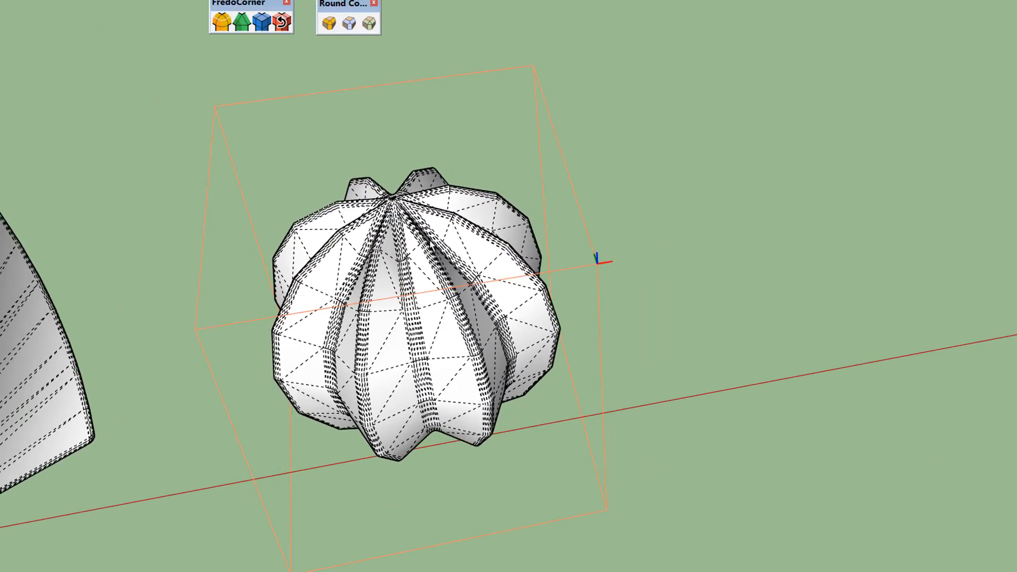
left_click(406, 126)
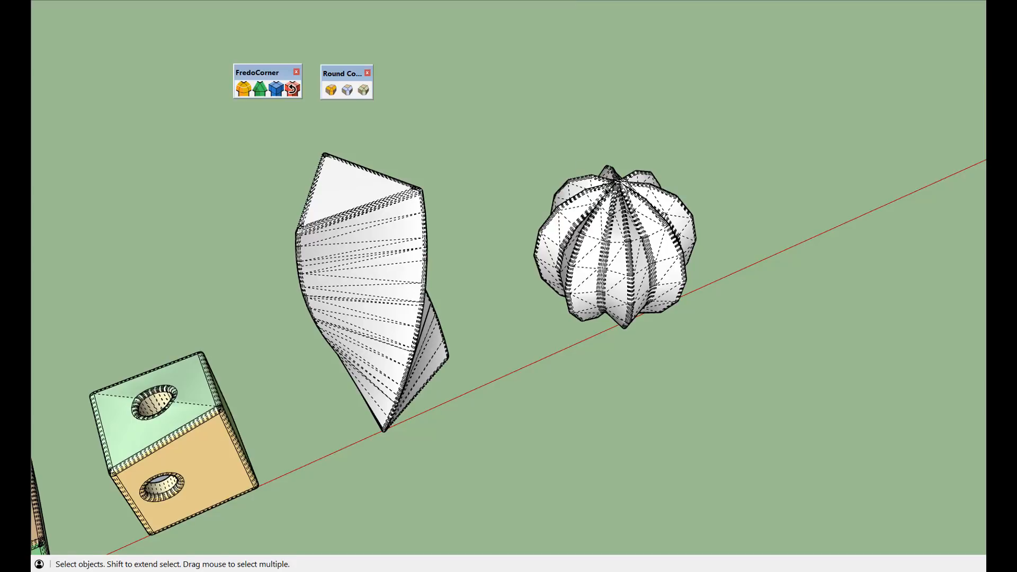
scroll(651, 225, "up", 6)
mouse_move(650, 225)
middle_mouse_down()
mouse_move(608, 236)
mouse_move(623, 219)
middle_mouse_up()
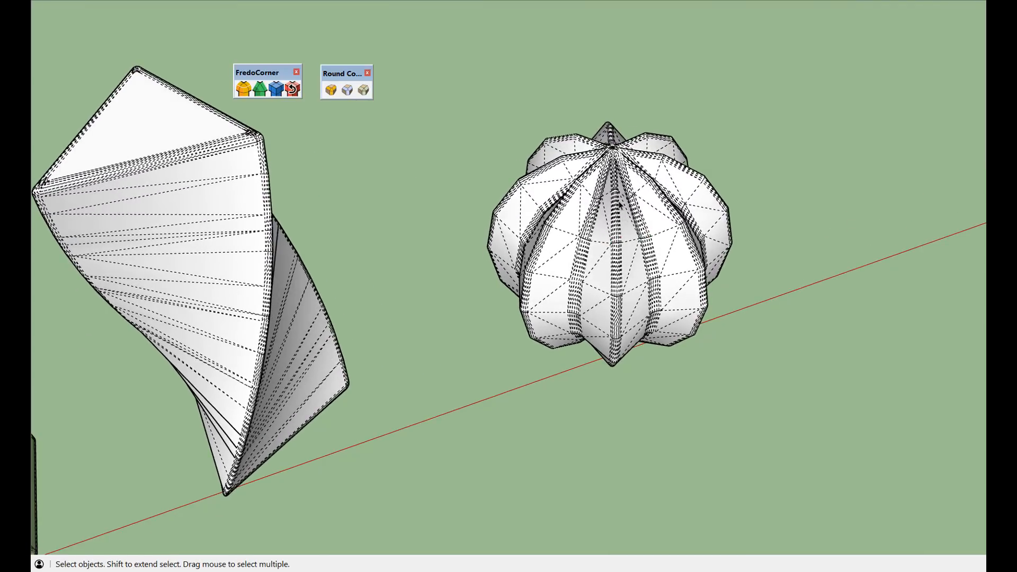
middle_click_drag(613, 211, 650, 213)
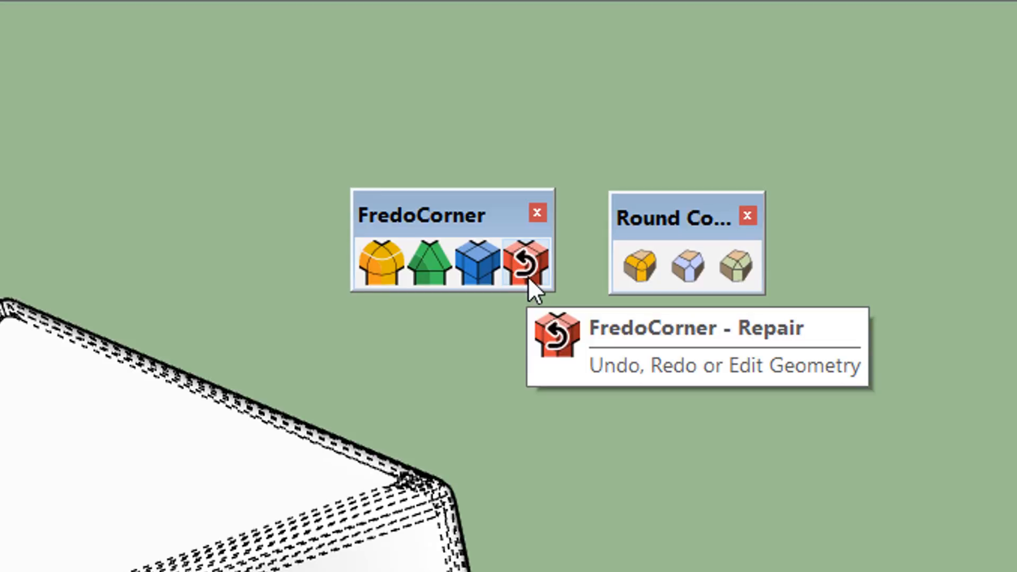
Edit the ribbed sphere's rounding with FredoCorner Repair, set the offset to 1.30 m and regenerate the geometry.
left_click(527, 279)
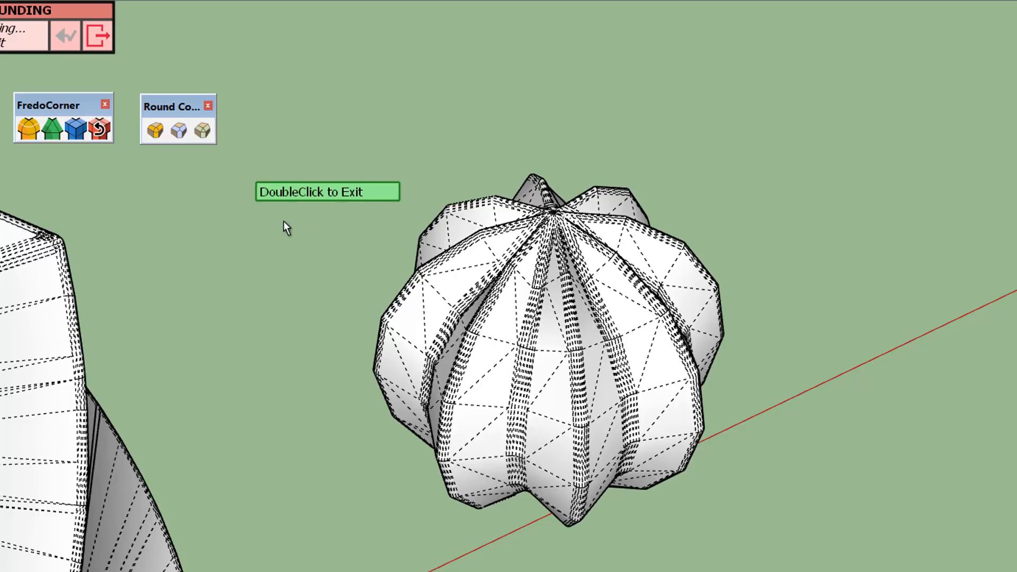
mouse_move(556, 277)
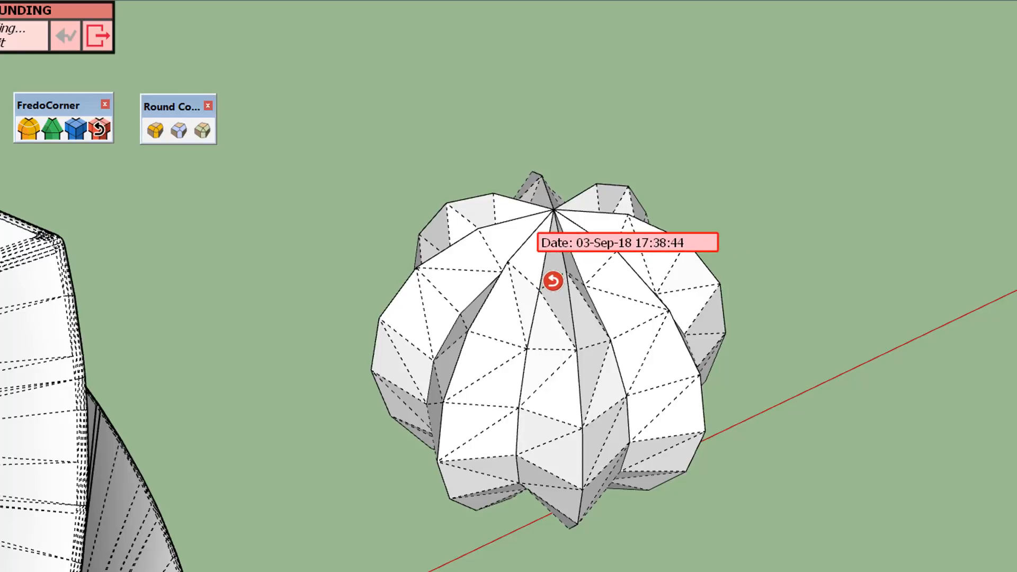
left_click(553, 280)
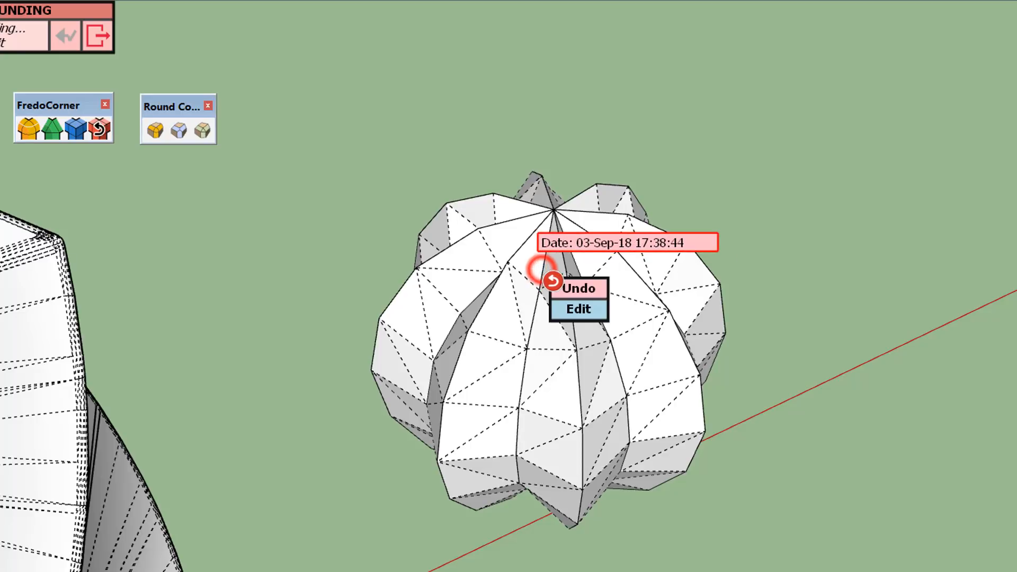
left_click(585, 310)
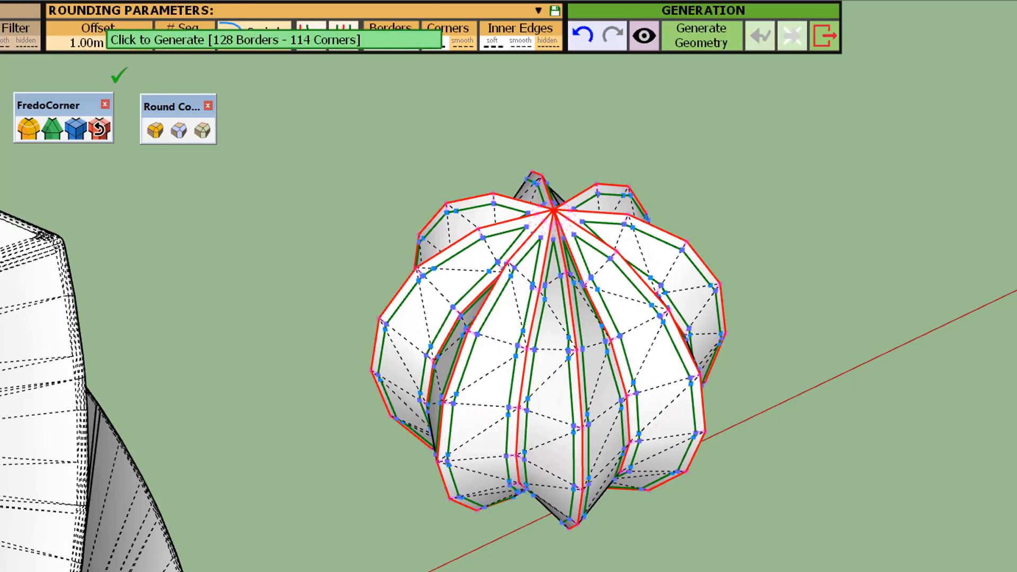
key("Return")
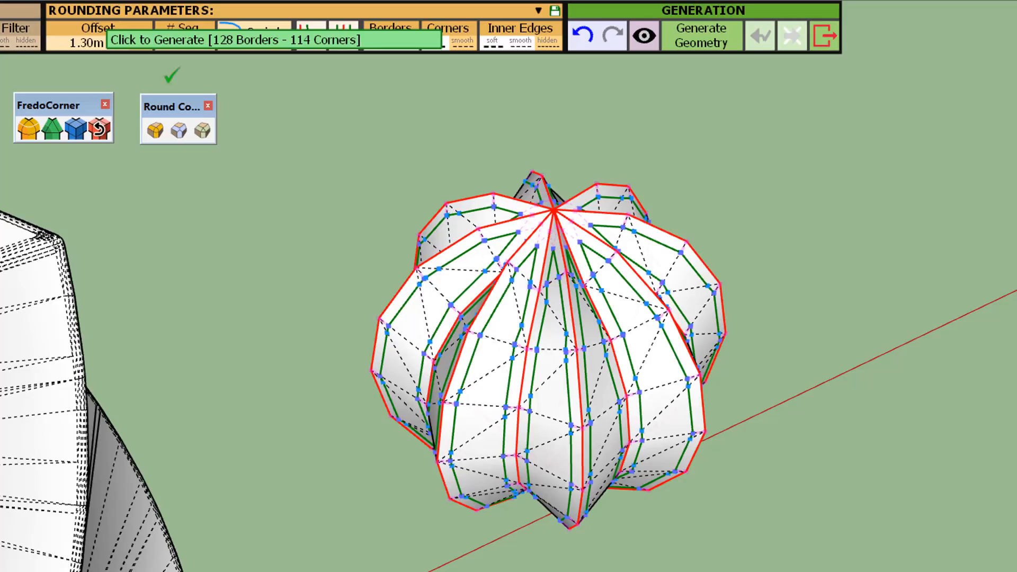
left_click(584, 131)
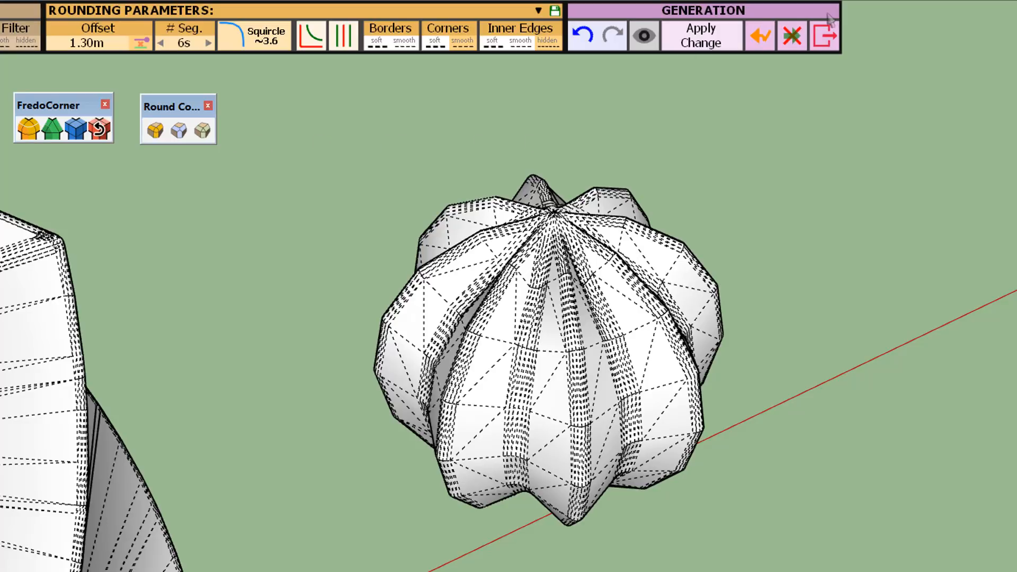
left_click(824, 36)
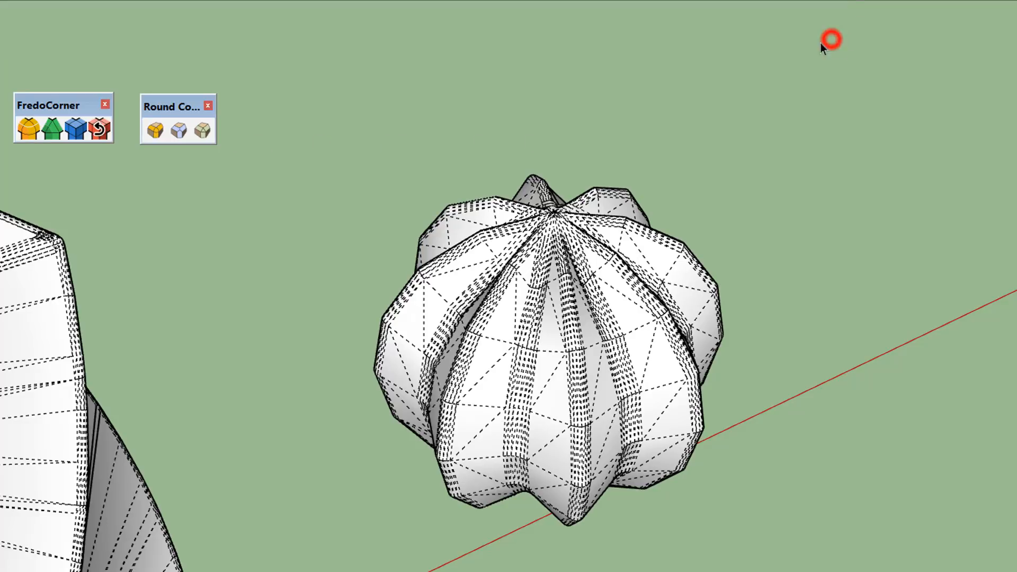
Remove the ribbed sphere's rounding with FredoCorner Repair, preview its redo and exit the tool.
left_click(97, 129)
mouse_move(549, 305)
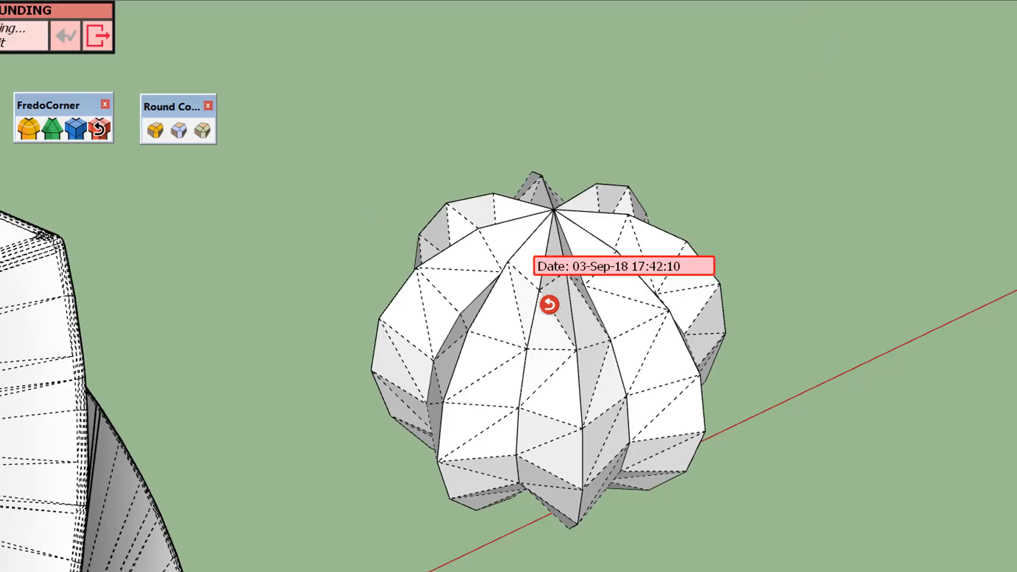
left_click(549, 304)
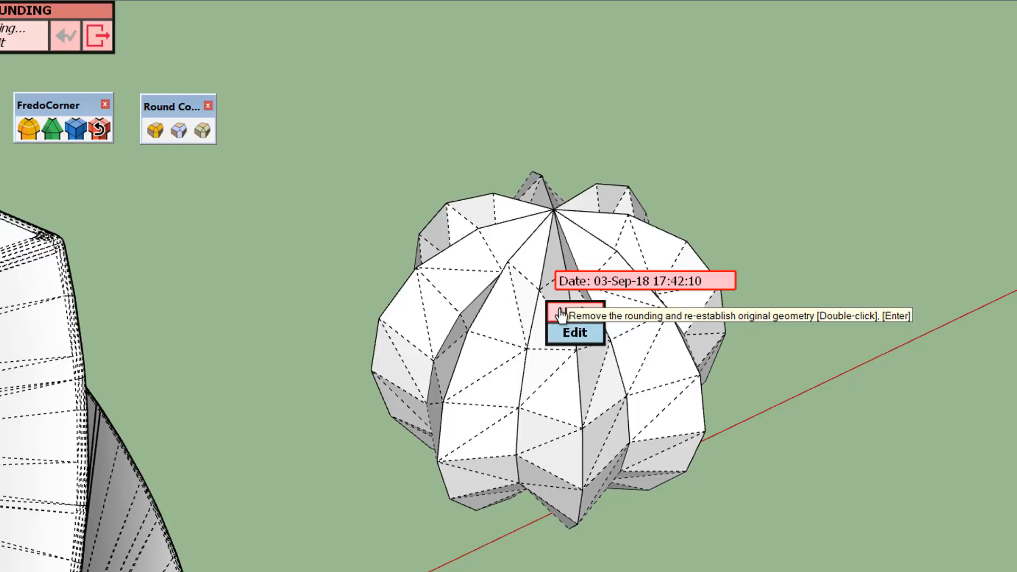
left_click(506, 275)
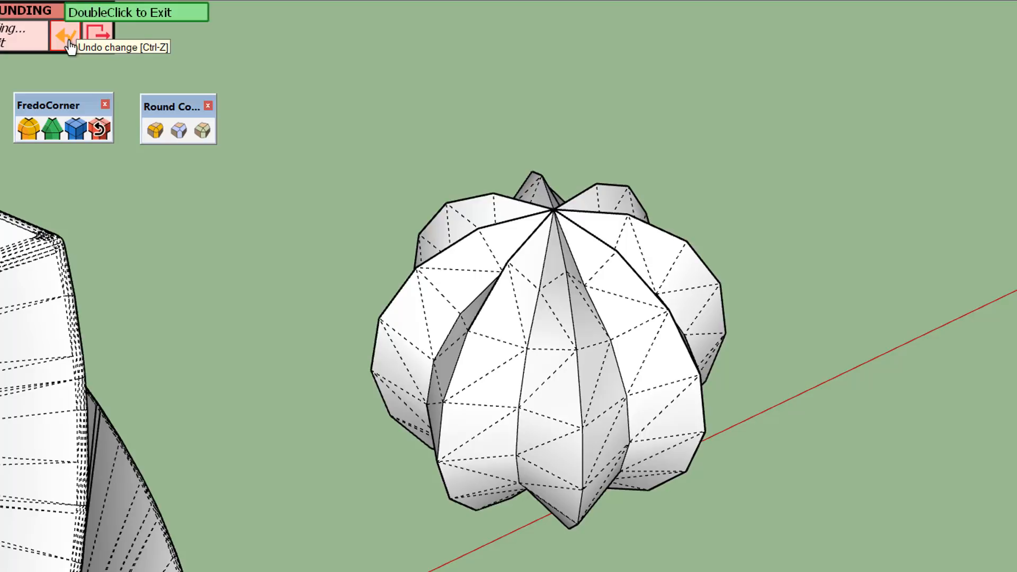
mouse_move(491, 292)
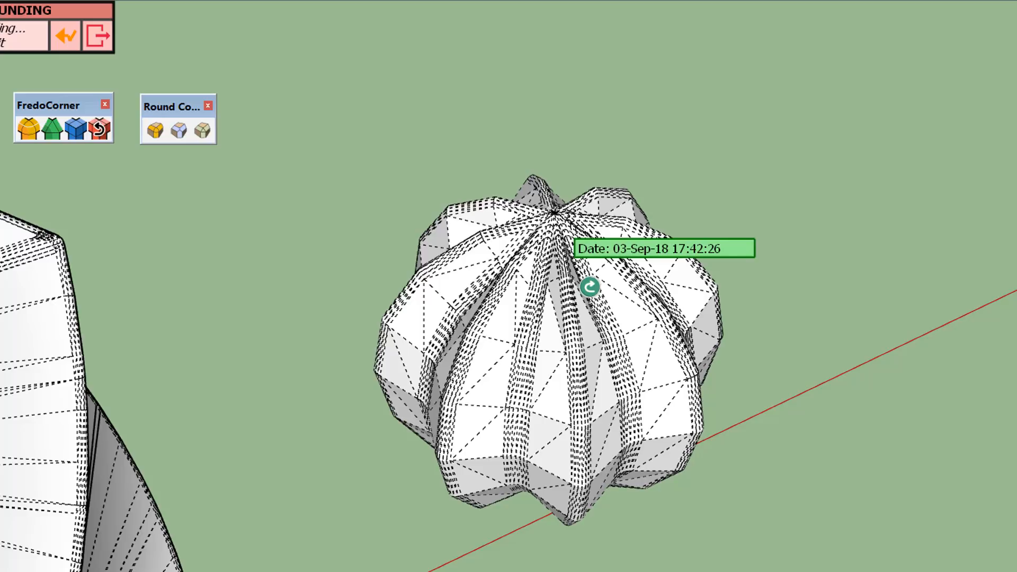
left_click(98, 35)
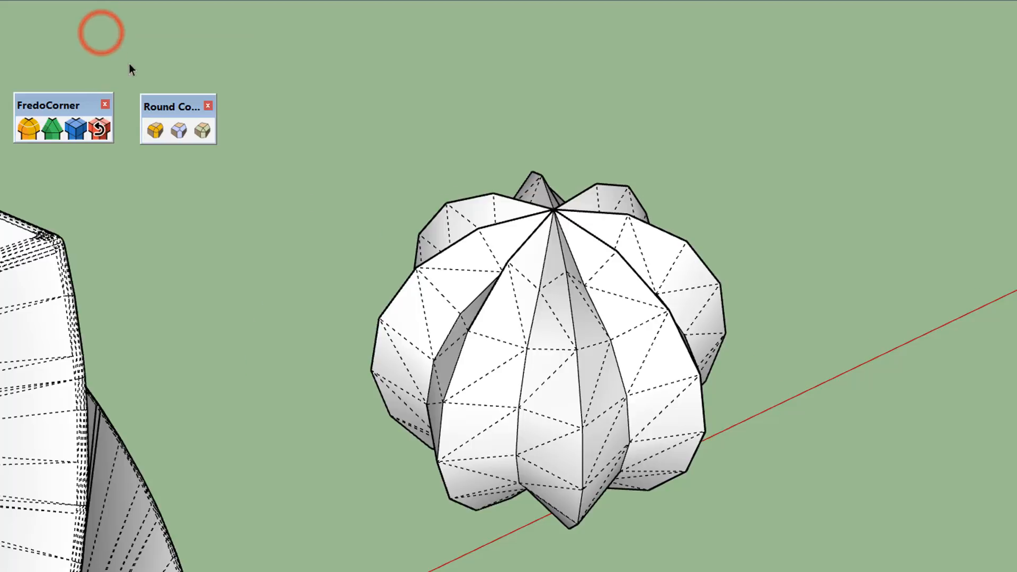
Restore the original unrounded geometry of the twisted column and the coloured box with round holes using FredoCorner Repair.
left_click(108, 126)
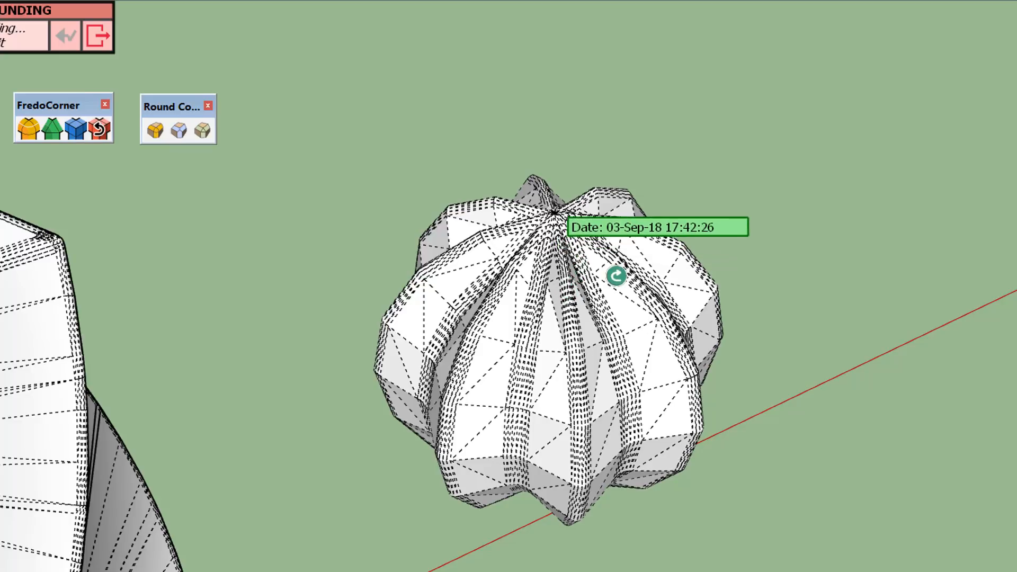
scroll(617, 272, "down", 3)
scroll(611, 278, "down", 1)
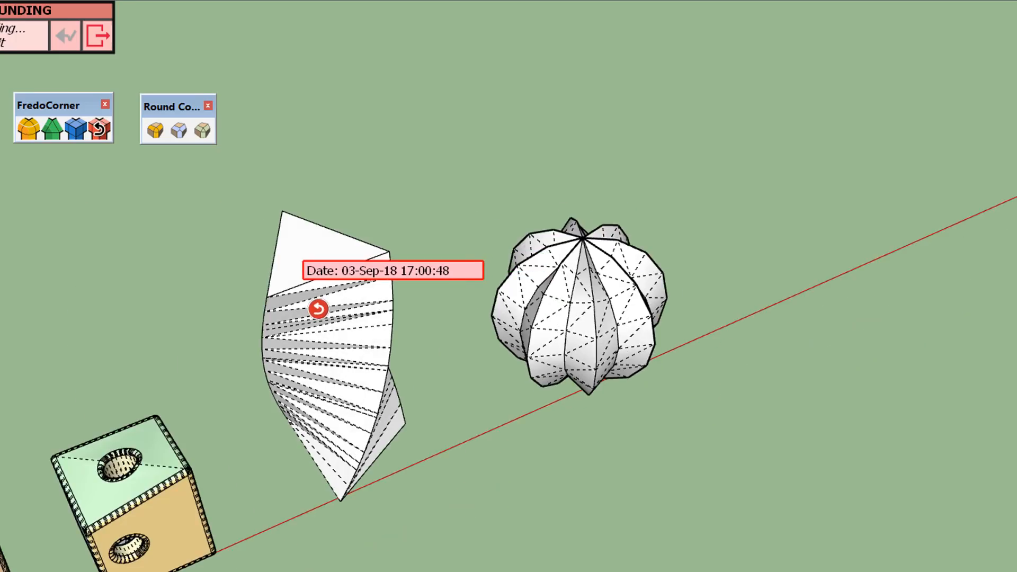
left_click(310, 298)
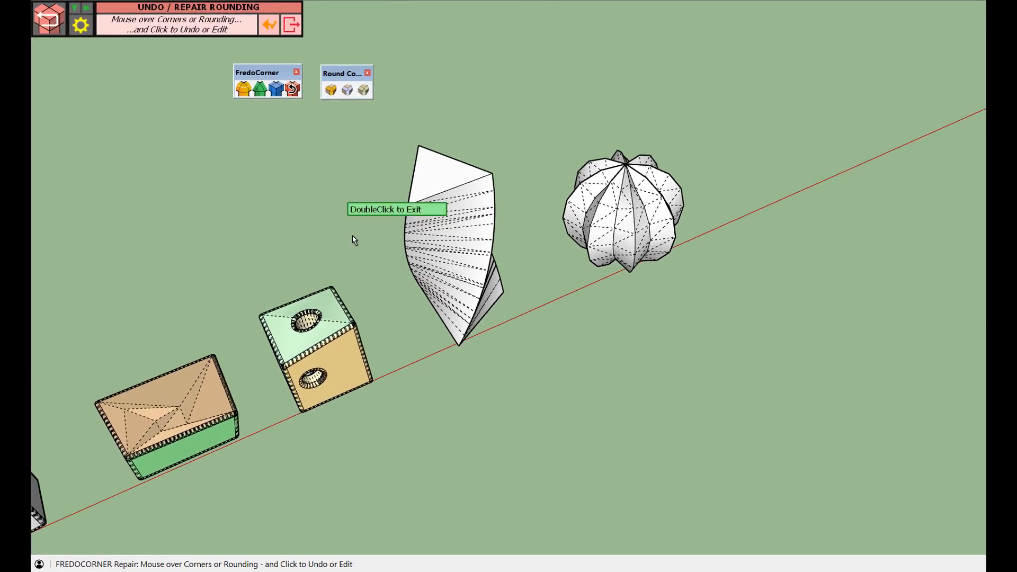
left_click(329, 331)
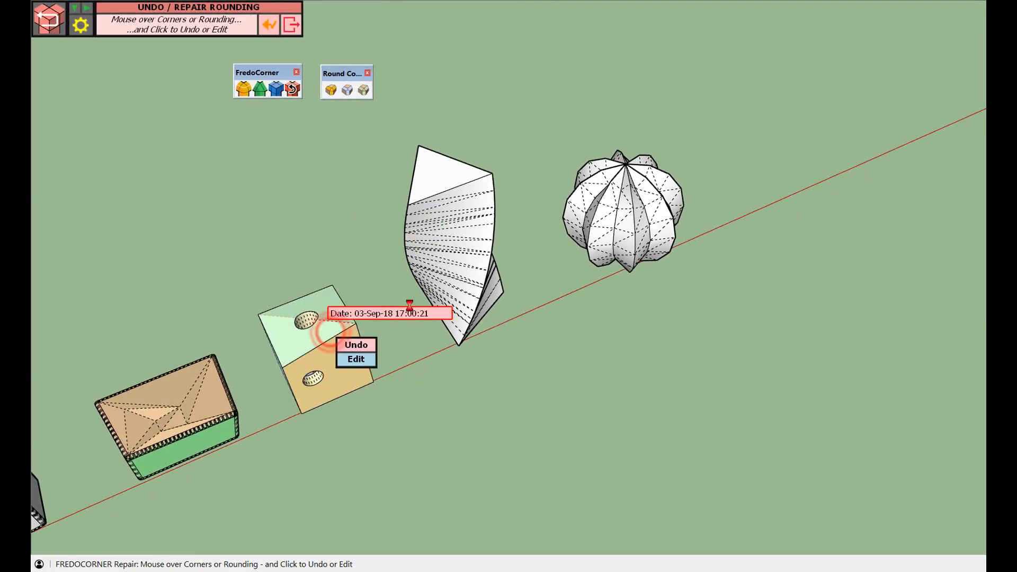
Undo the rounding of the coloured box with the recessed top face and of the long white box.
scroll(628, 214, "down", 6)
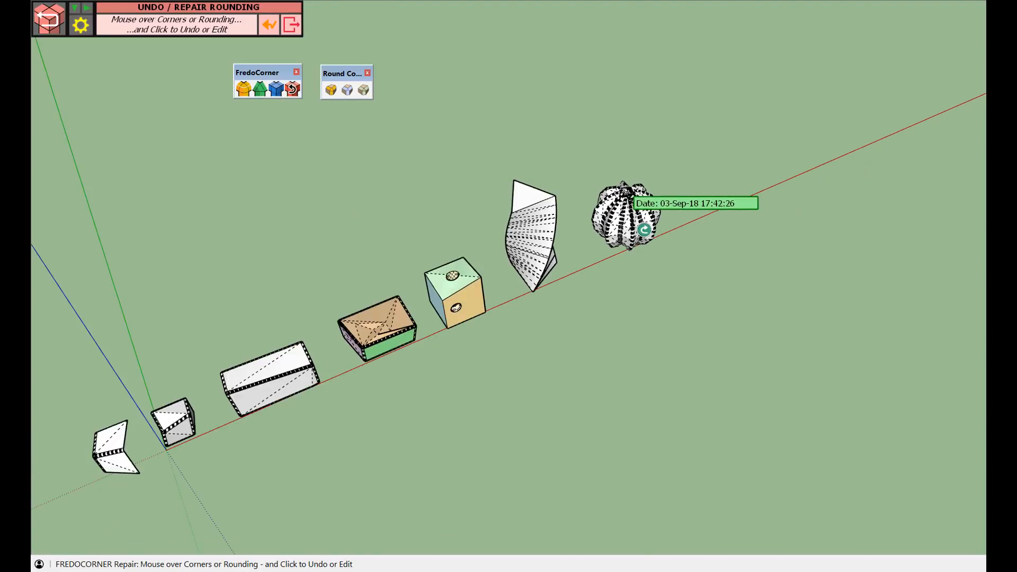
scroll(468, 294, "up", 5)
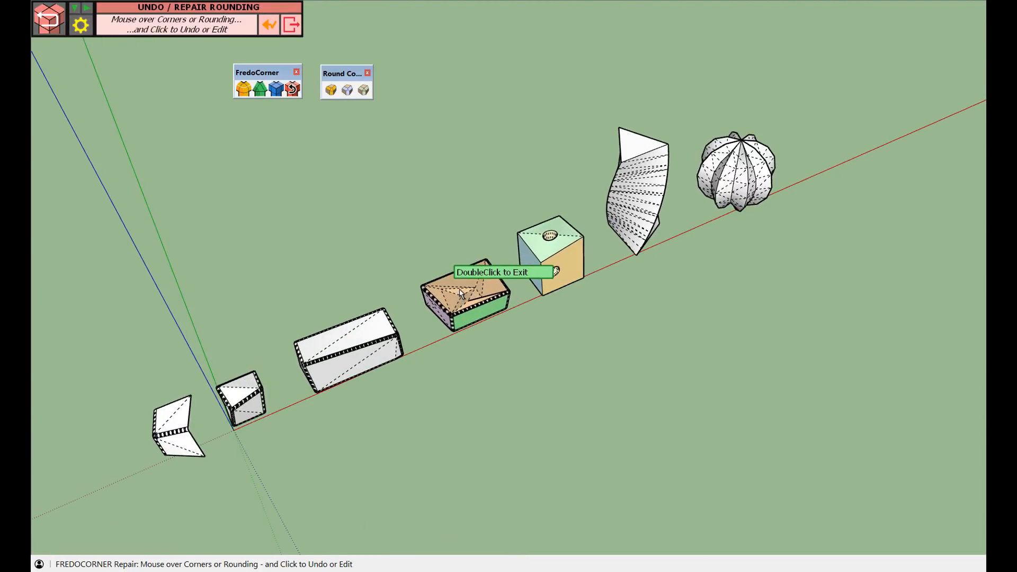
left_click(486, 309)
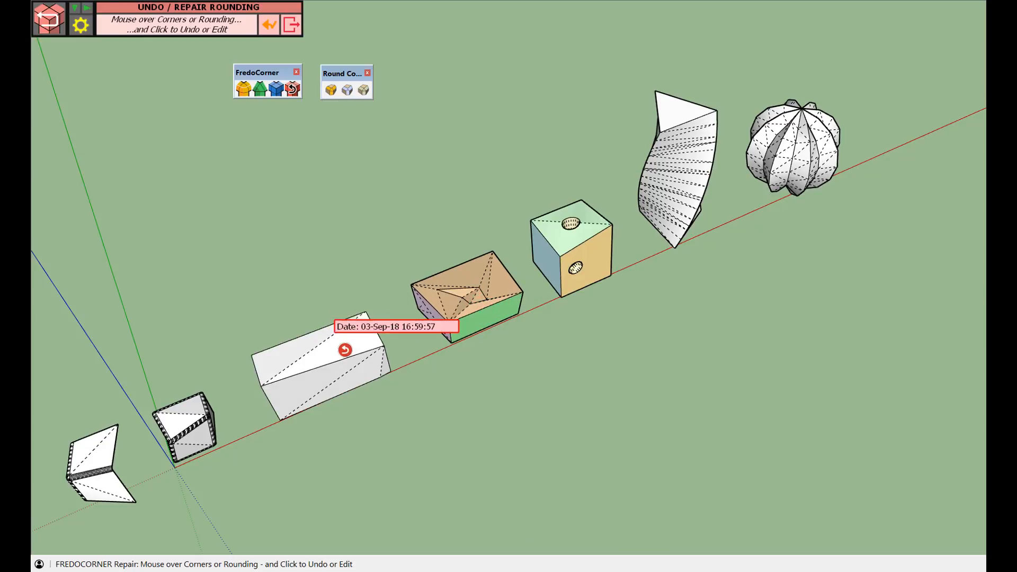
scroll(341, 360, "up", 4)
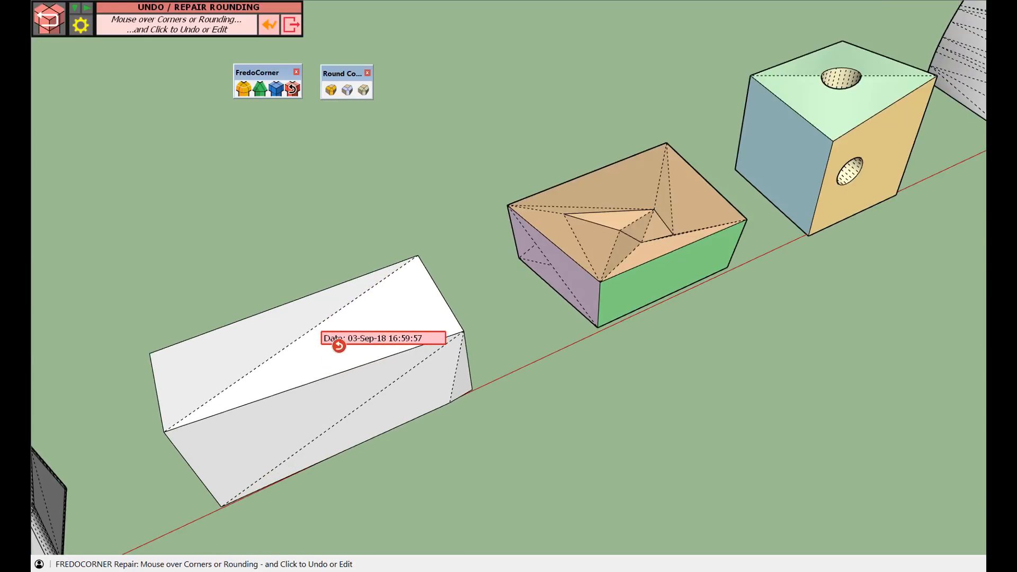
left_click(331, 339)
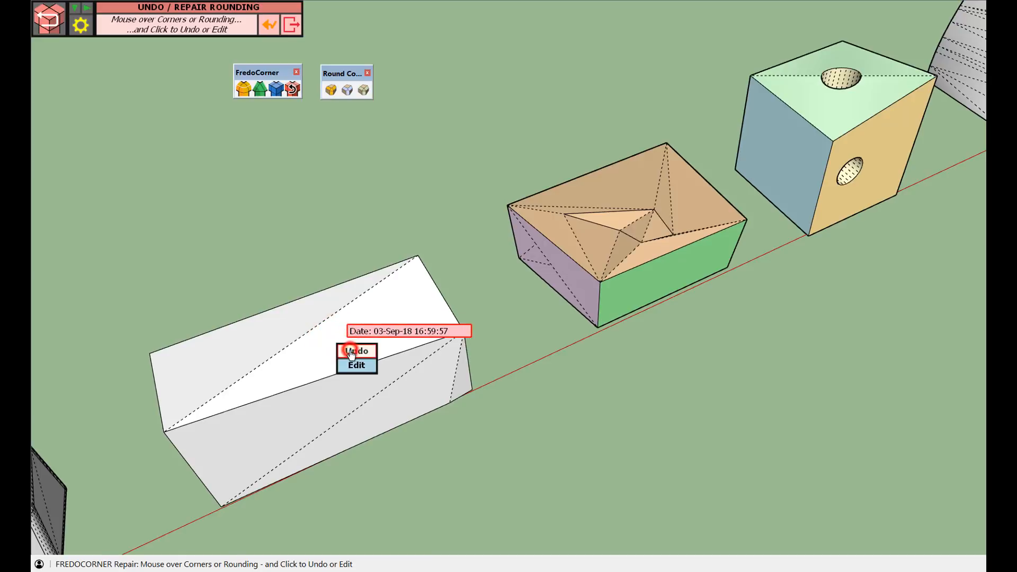
left_click(351, 349)
scroll(598, 267, "down", 5)
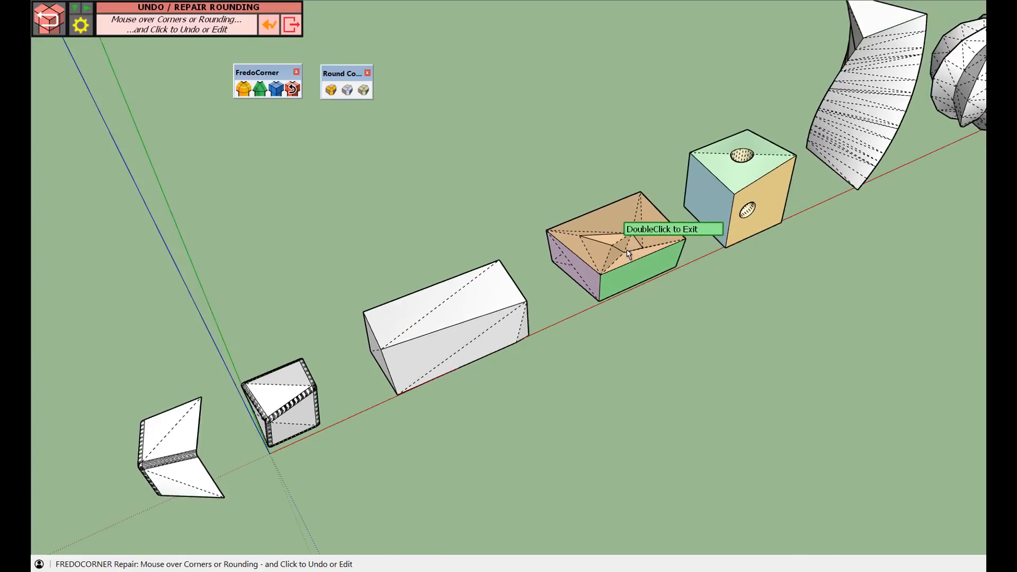
Undo the rounding of the folded open shape and the small cube near the origin.
left_click(268, 384)
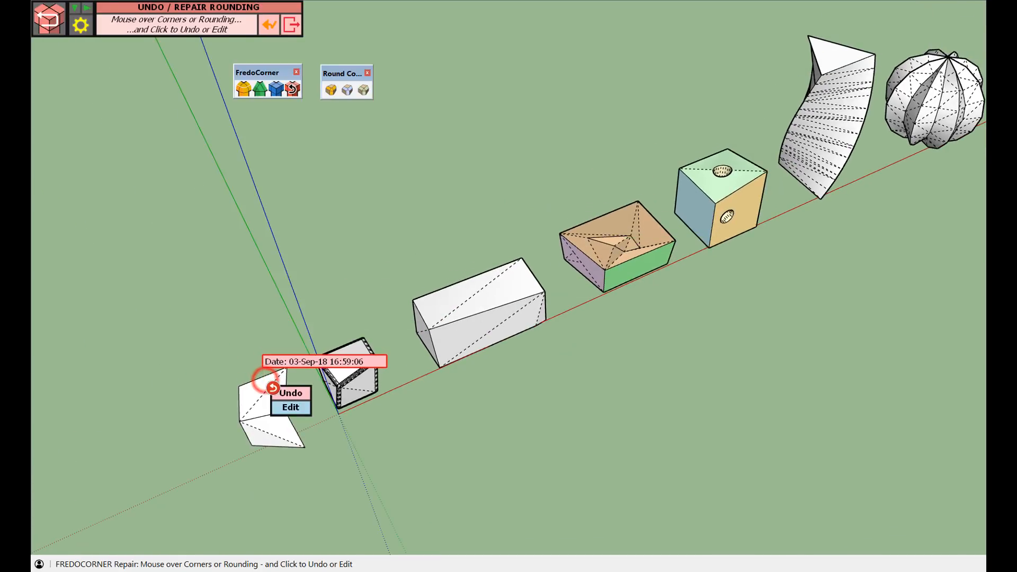
left_click(285, 392)
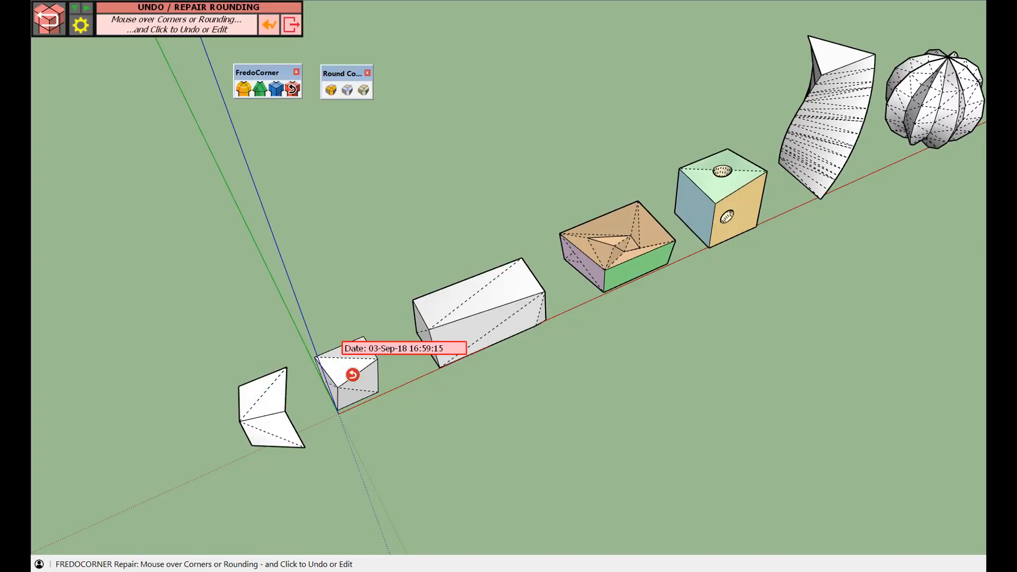
left_click(346, 369)
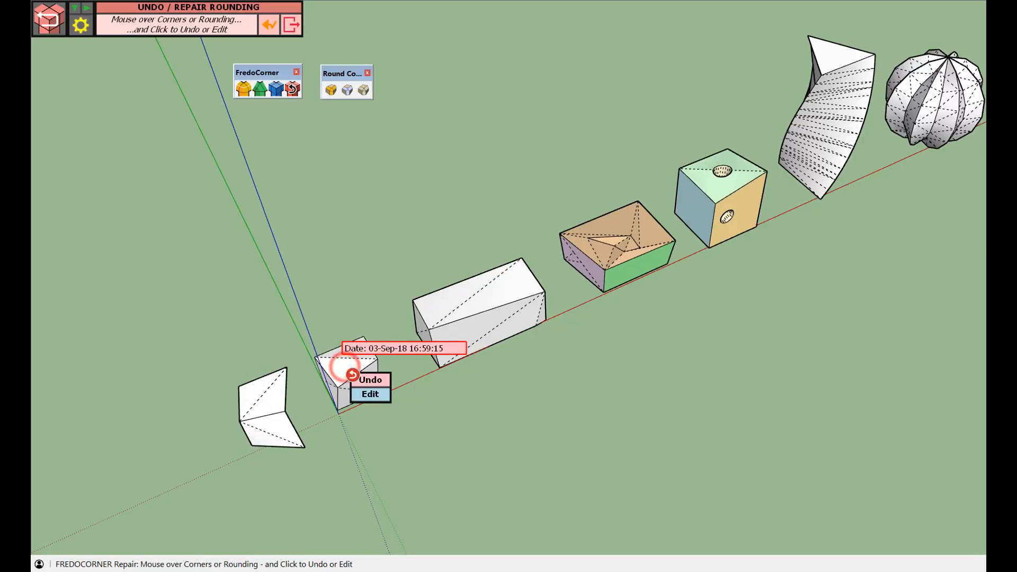
left_click(375, 382)
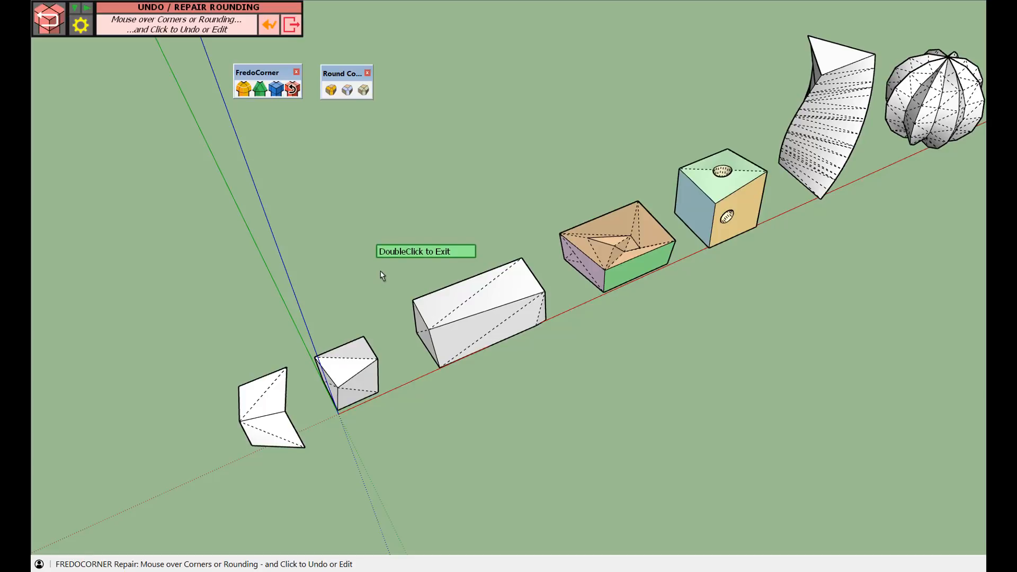
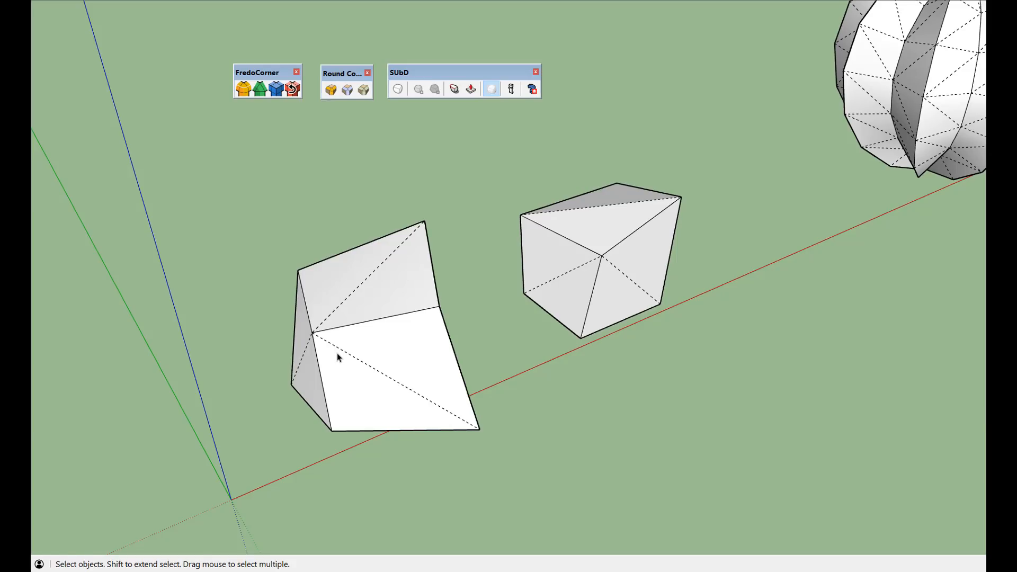
Start FredoCorner SubDivision with a 1.30 m offset and select the three connected fold edges of the folded open shape.
scroll(337, 357, "up", 3)
scroll(351, 307, "down", 1)
scroll(357, 336, "up", 3)
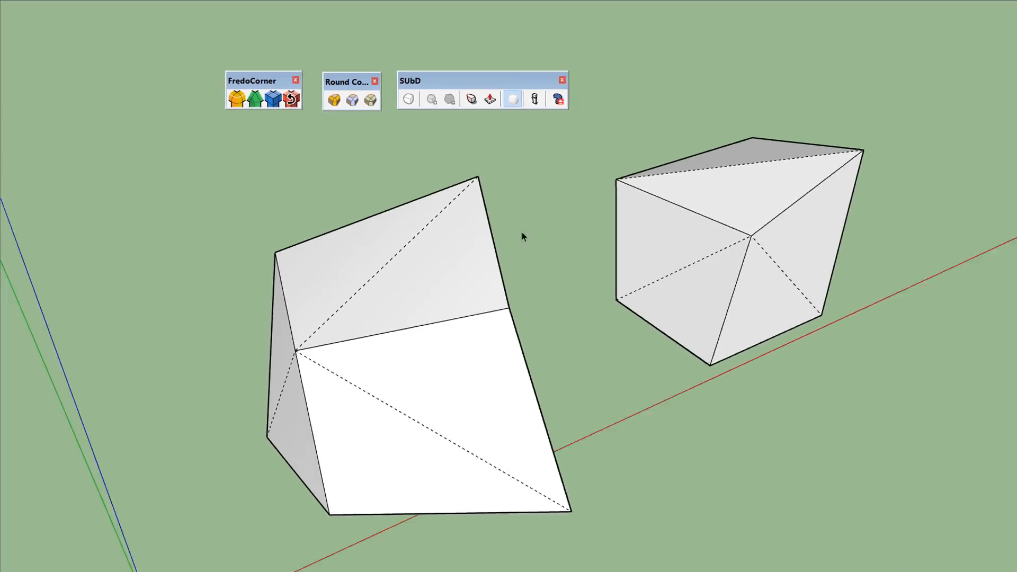
mouse_move(471, 324)
middle_mouse_down()
mouse_move(461, 323)
mouse_move(446, 270)
mouse_move(380, 220)
mouse_move(286, 175)
mouse_move(490, 158)
mouse_move(515, 183)
mouse_move(490, 230)
mouse_move(431, 268)
middle_mouse_up()
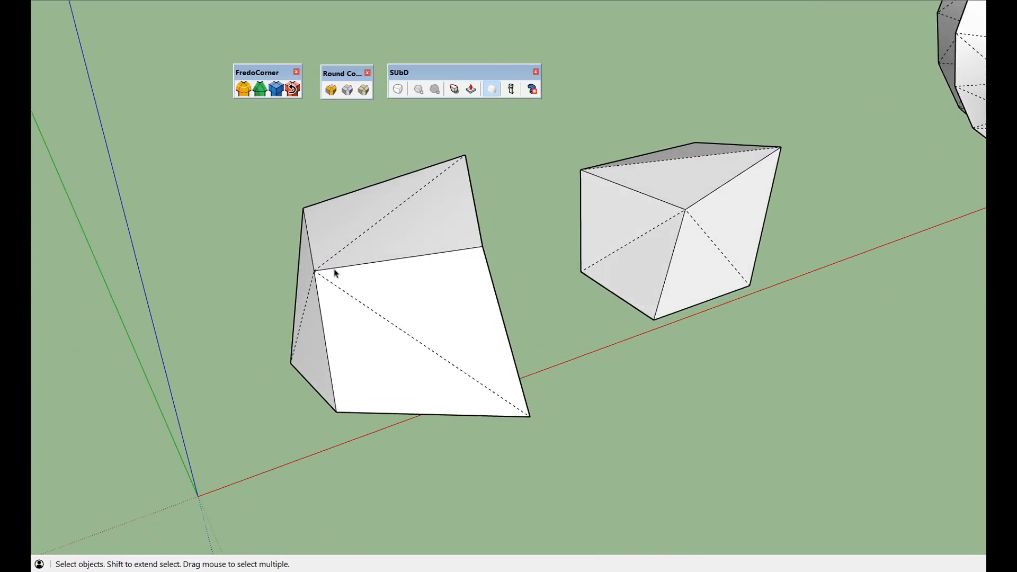
left_click(278, 90)
left_click(351, 237)
left_click(350, 237)
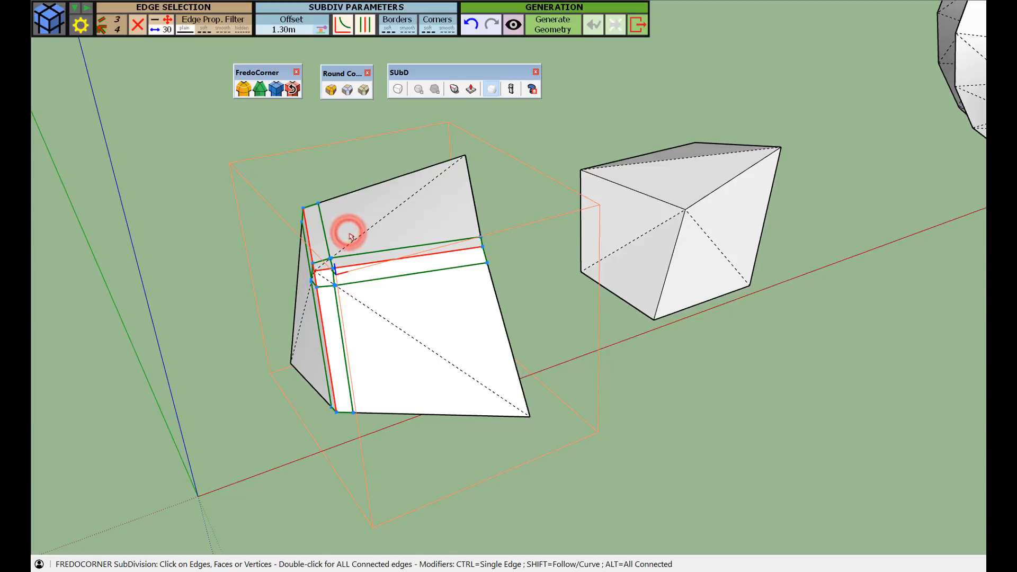
Preview and generate the edge subdivision on the folded open shape, and exit the tool.
middle_click_drag(360, 303, 416, 290)
scroll(405, 268, "down", 1)
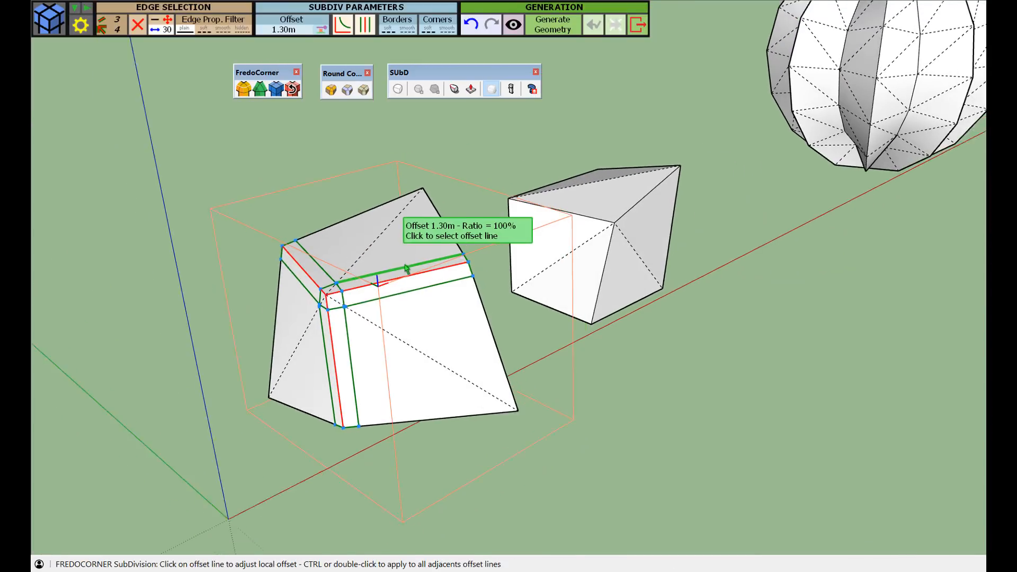
scroll(344, 307, "up", 3)
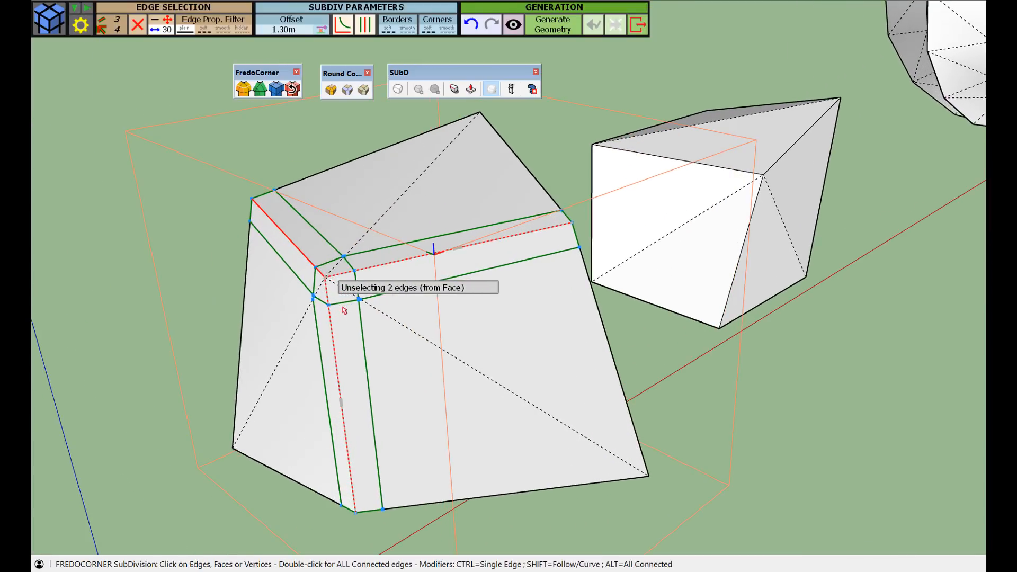
left_click(402, 246)
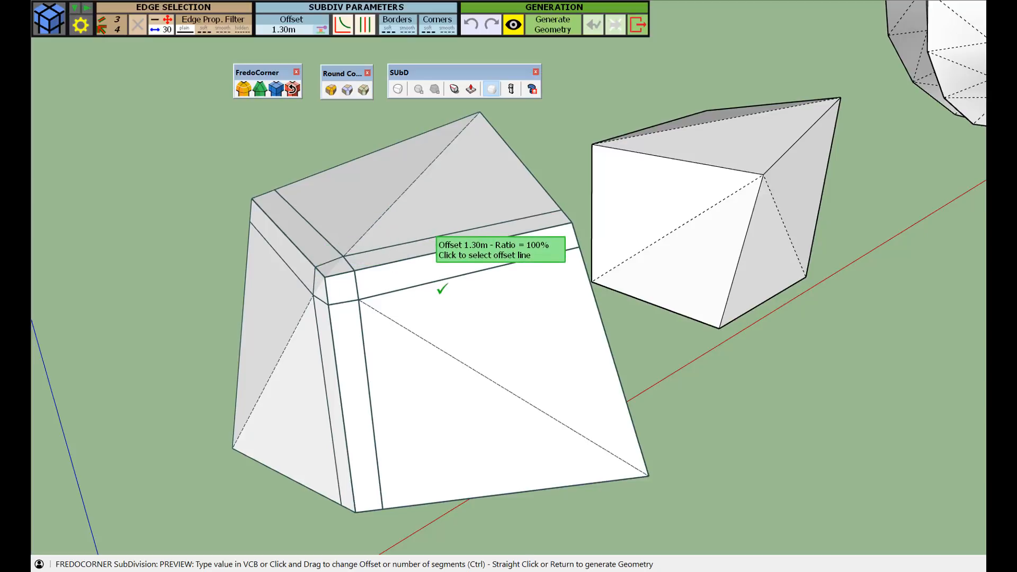
left_click(527, 141)
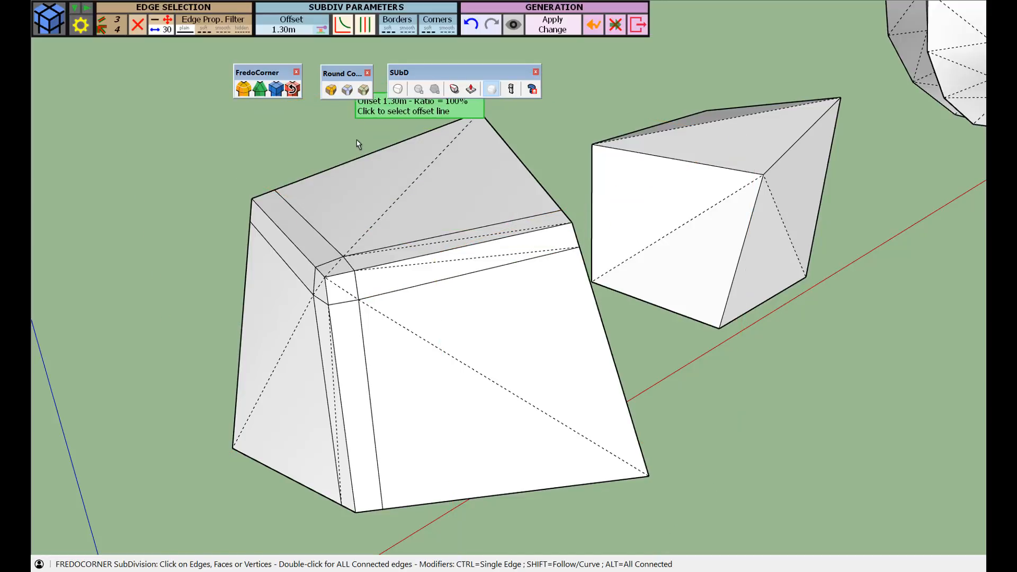
key("Escape")
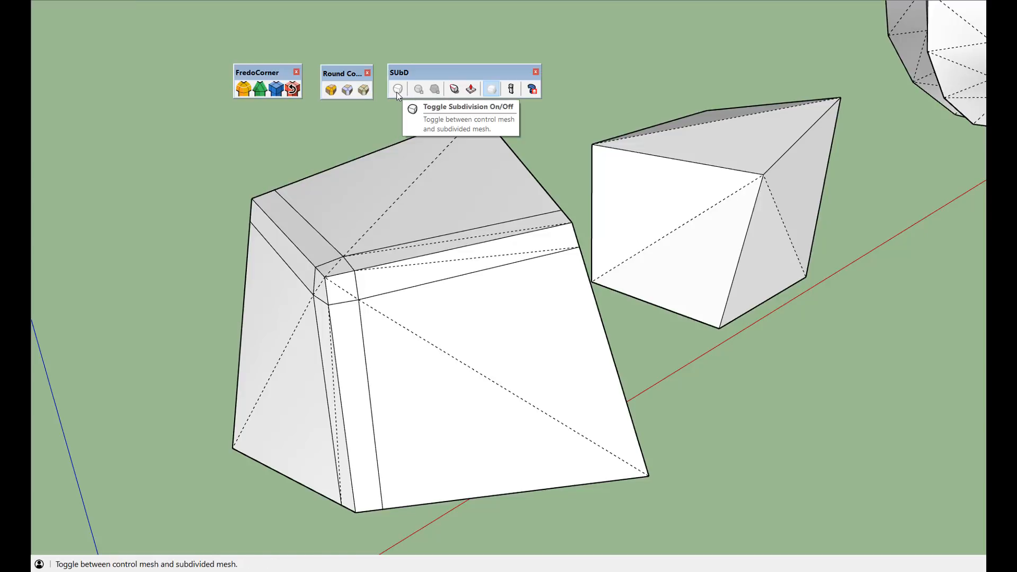
Turn on SUbD subdivision for the folded open shape and increase its number of subdivisions twice.
left_click(401, 168)
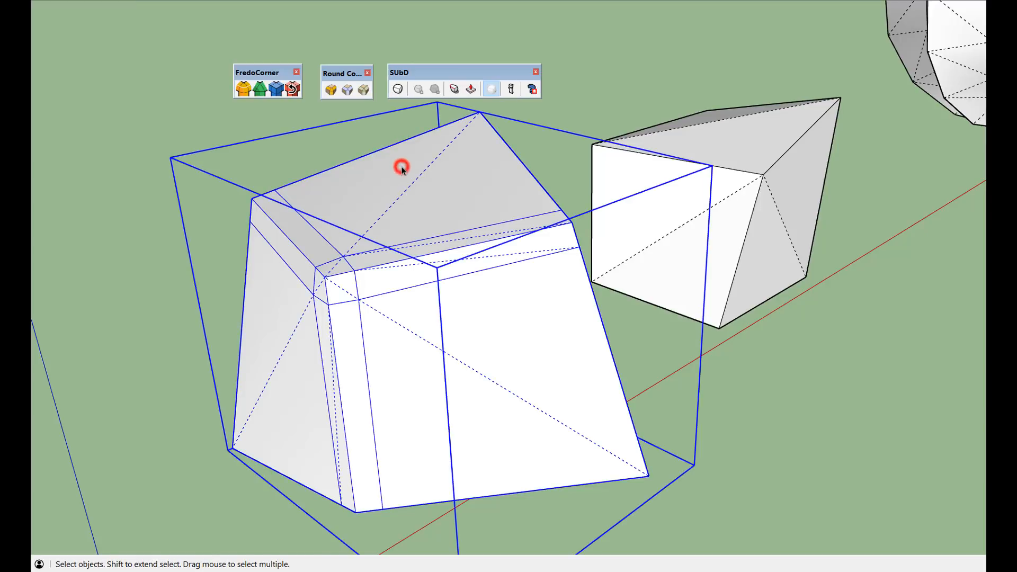
left_click(398, 89)
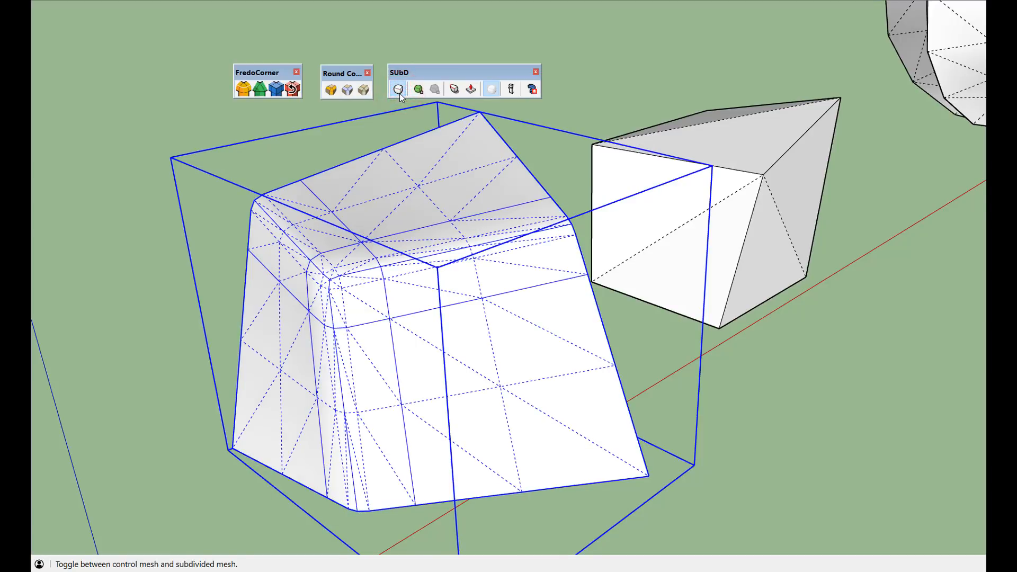
middle_click_drag(403, 296, 422, 264)
middle_click_drag(513, 297, 479, 300)
scroll(326, 242, "up", 1)
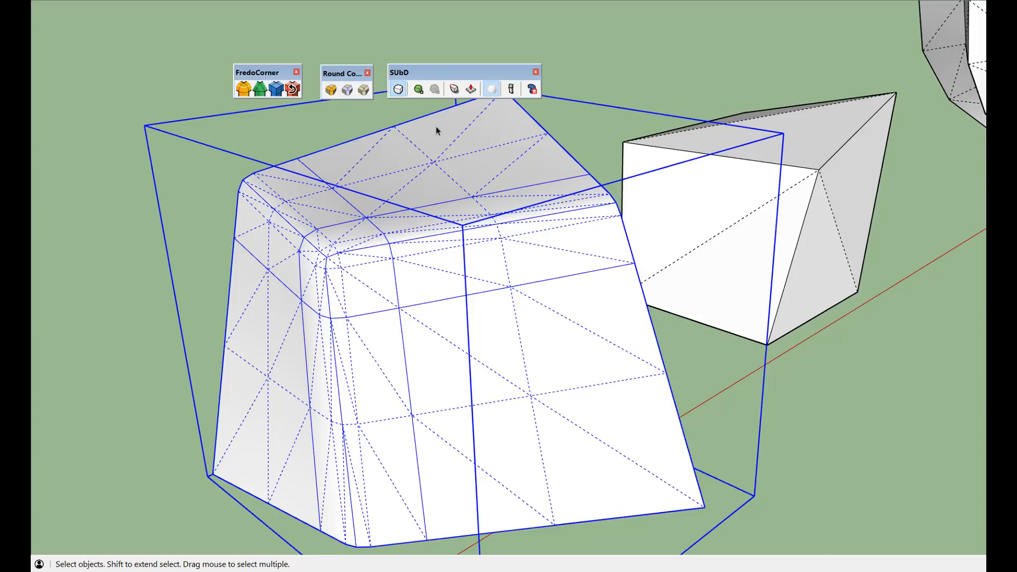
left_click(418, 90)
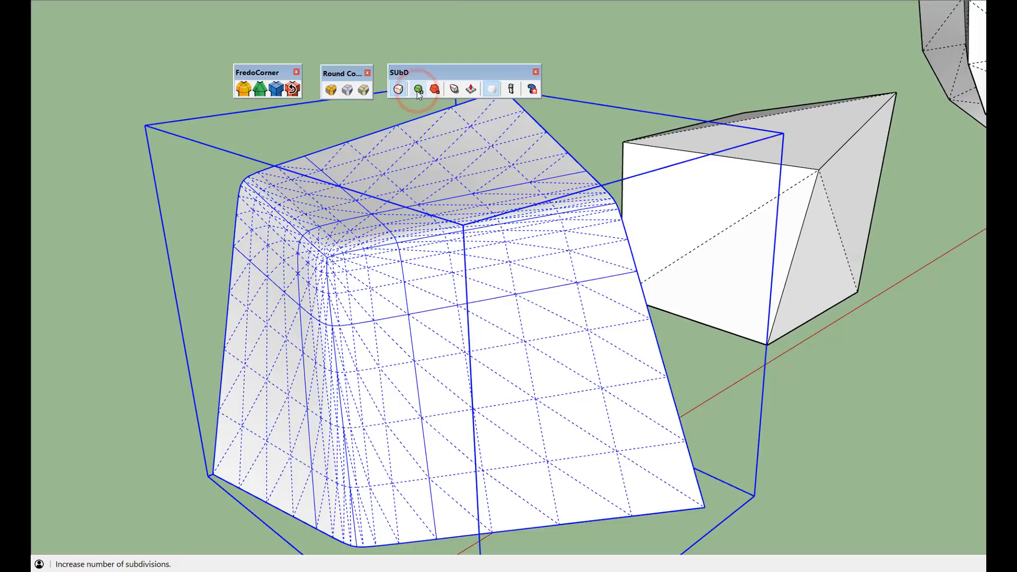
left_click(418, 90)
Examine the smoothed folds of the folded open shape with hidden geometry off, and show hidden geometry again.
middle_click_drag(514, 269, 378, 225)
left_click_drag(452, 274, 504, 298)
key("space")
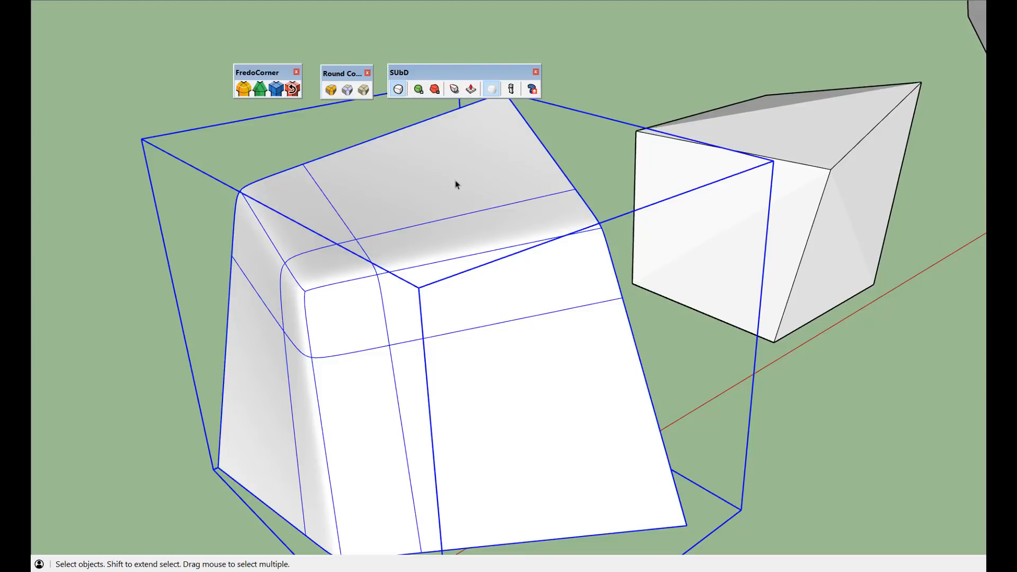
key("o")
mouse_move(468, 195)
left_mouse_down()
mouse_move(398, 218)
mouse_move(388, 206)
mouse_move(454, 209)
left_mouse_up()
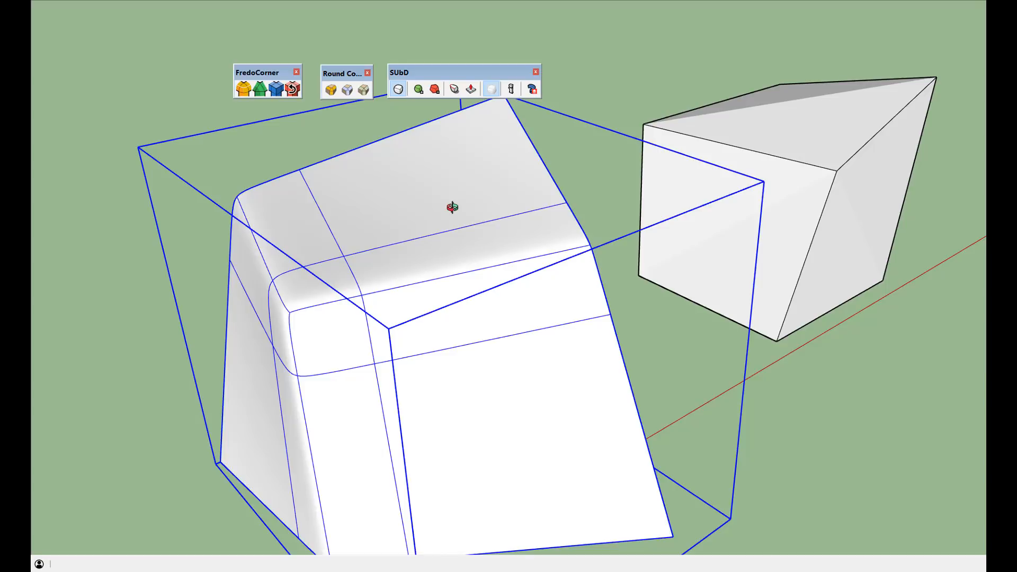
scroll(444, 196, "down", 3)
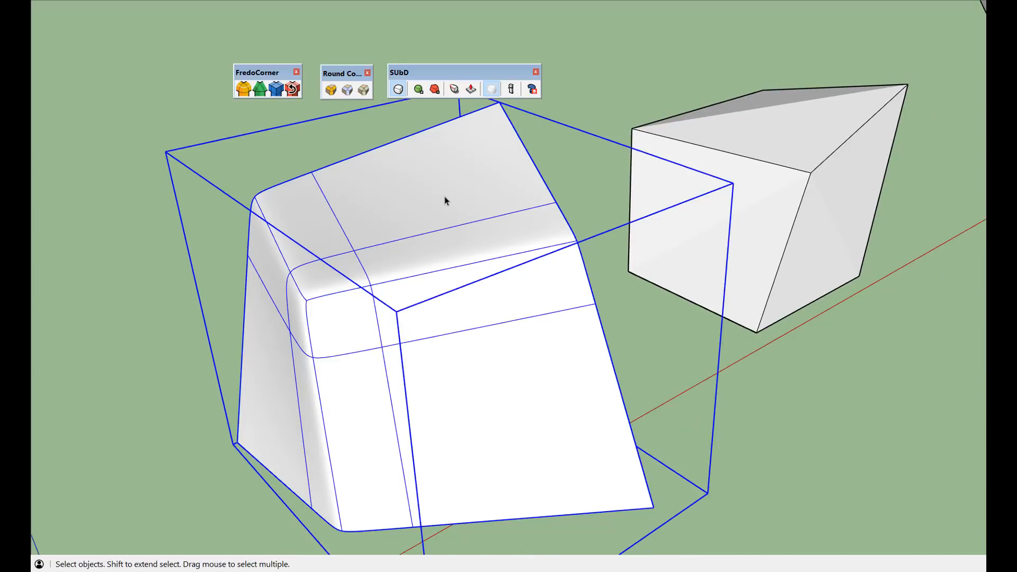
scroll(340, 299, "up", 3)
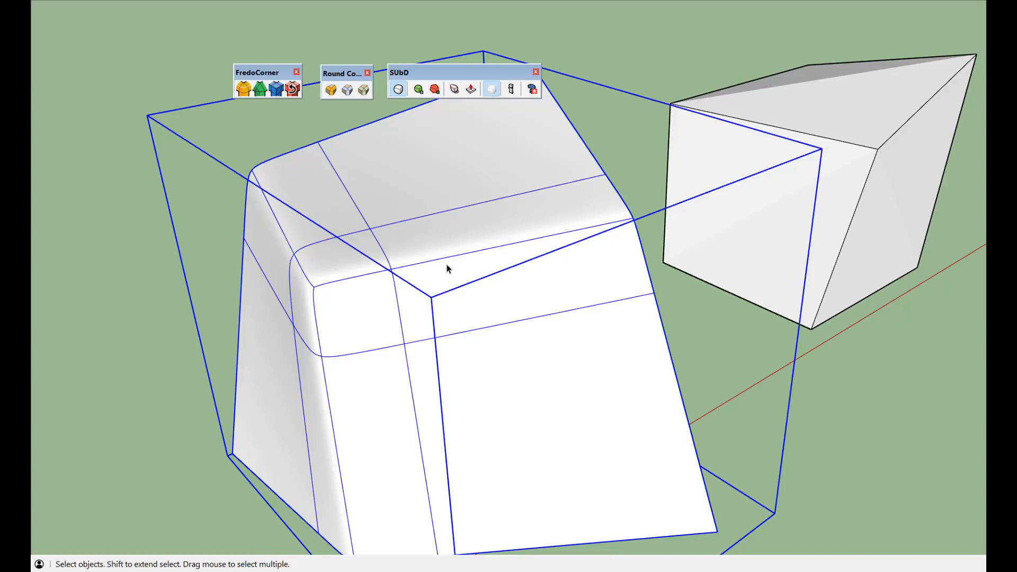
key("alt+h")
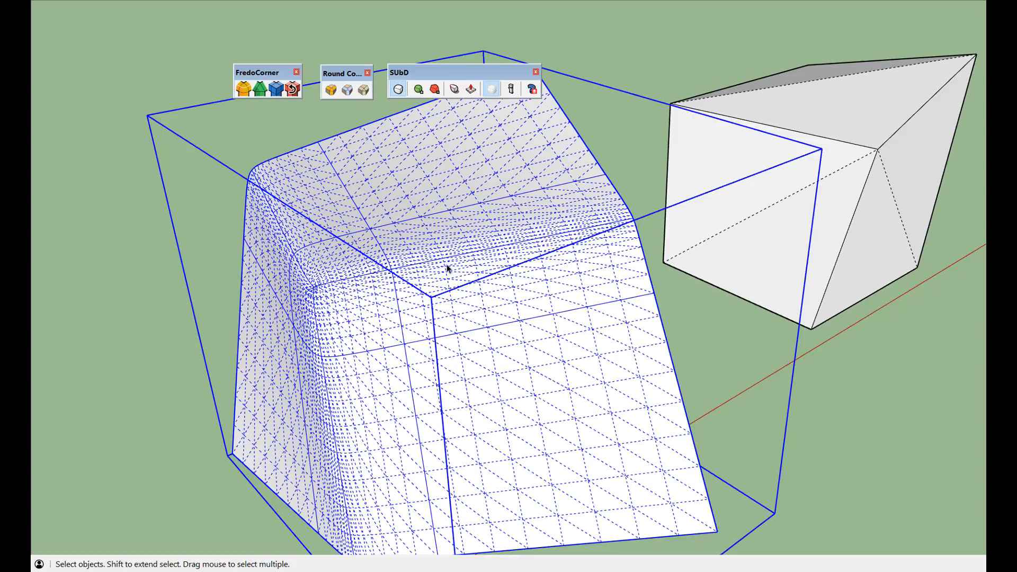
scroll(340, 269, "down", 5)
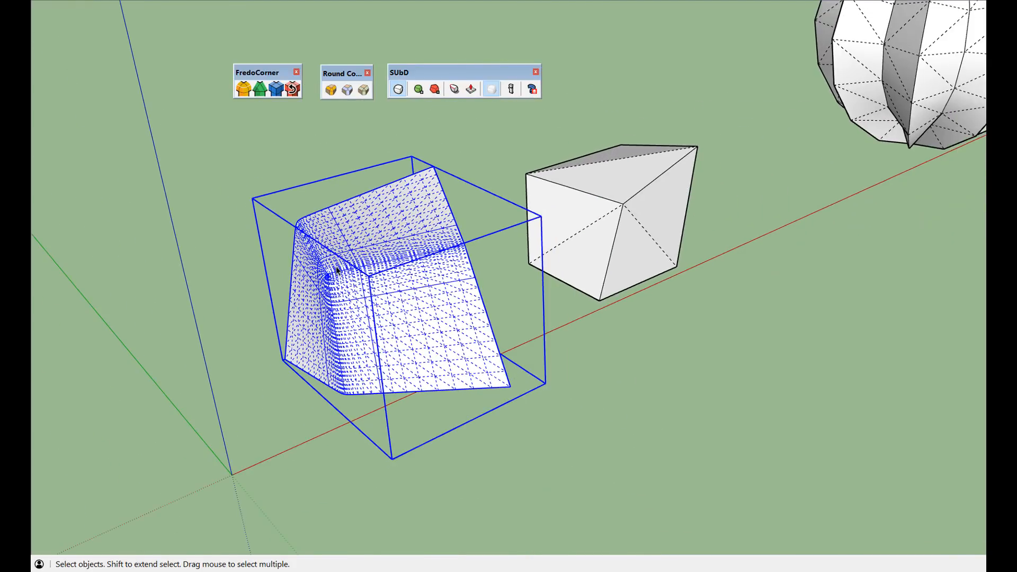
Subdivide all edges of the closed irregular box with FredoCorner SubDivision at a 1.30 m offset and exit the tool.
scroll(636, 194, "up", 2)
left_click(740, 200)
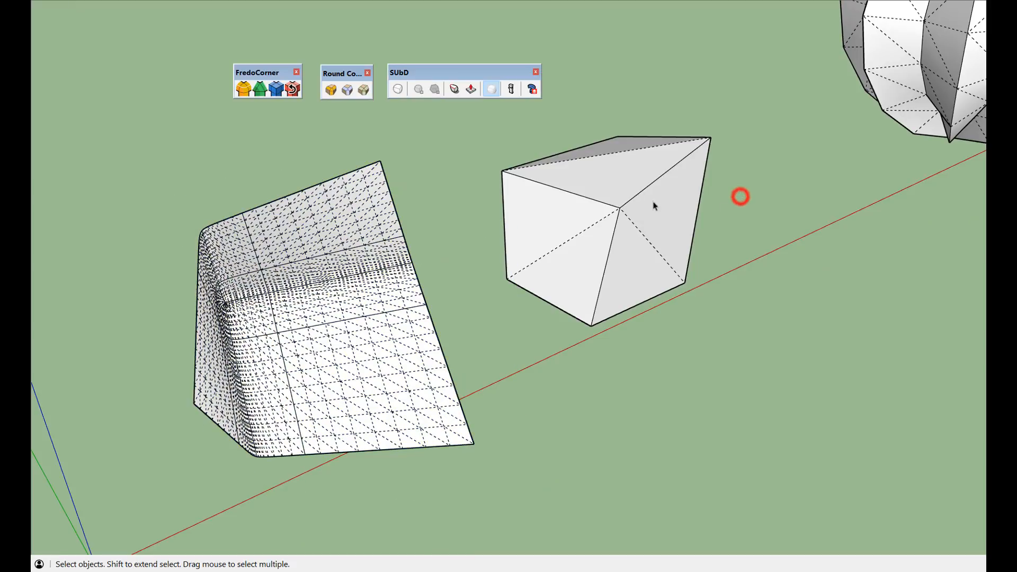
left_click(647, 200)
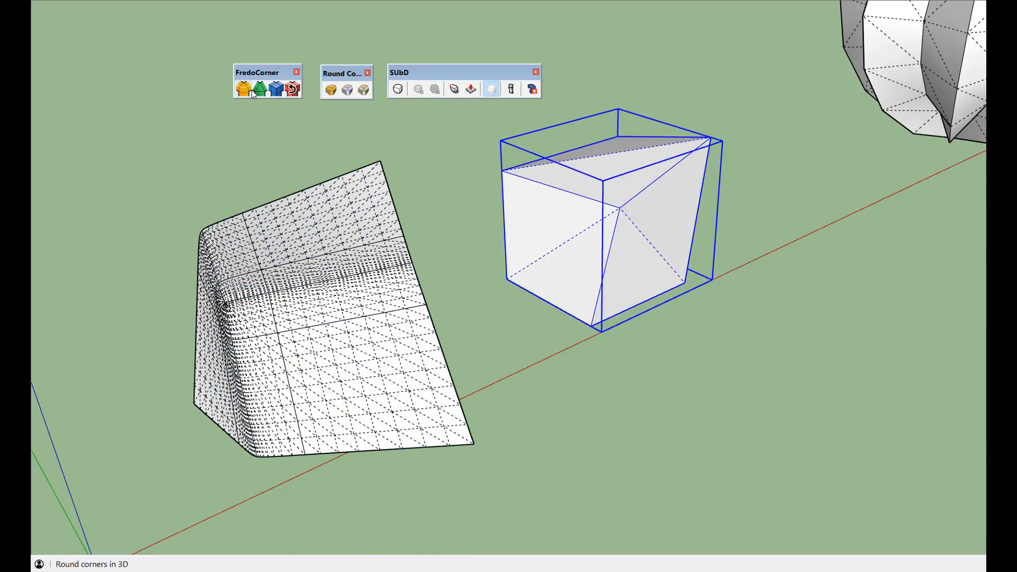
left_click(276, 89)
scroll(715, 174, "up", 3)
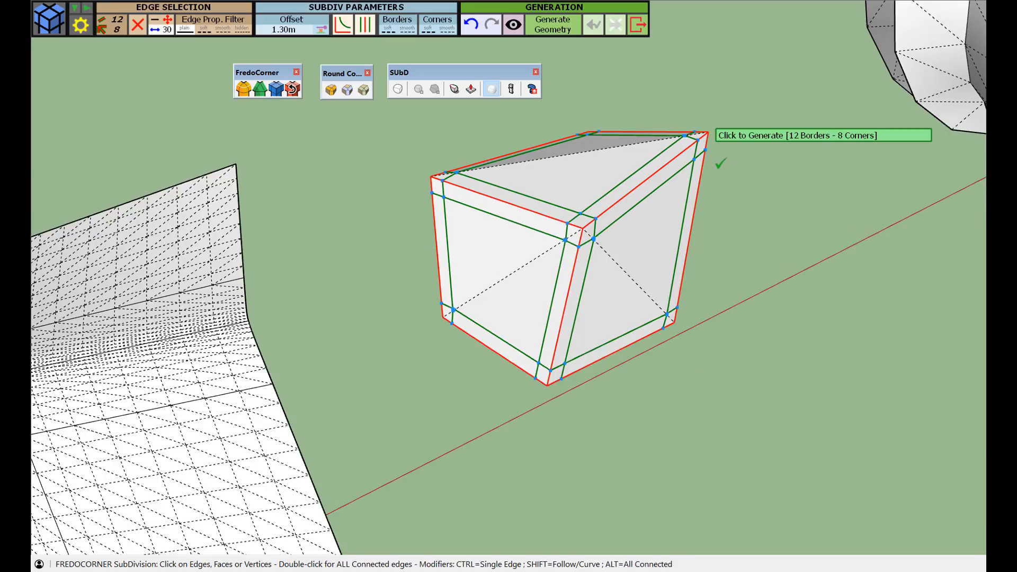
left_click(708, 240)
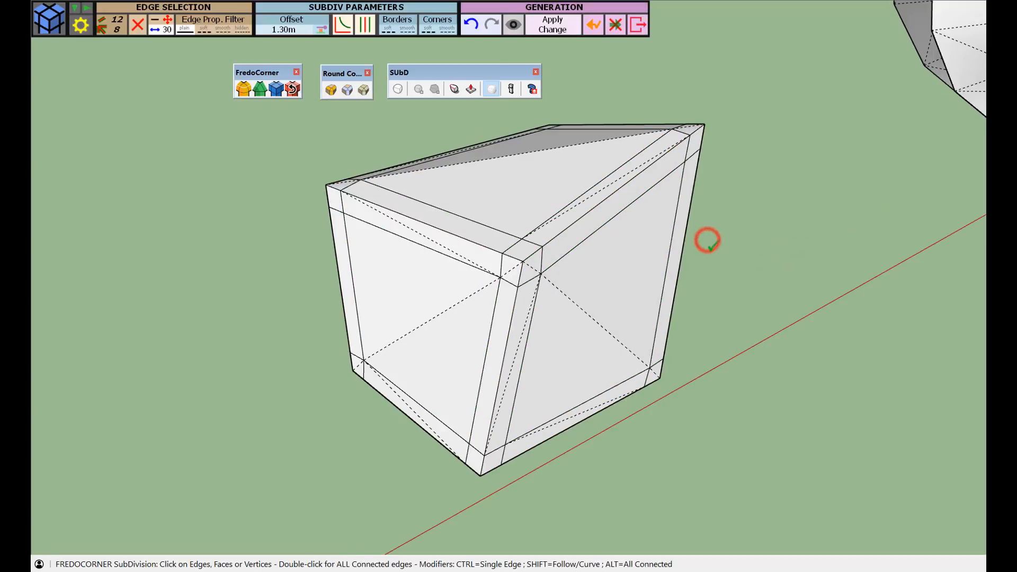
key("space")
Turn on SUbD subdivision for the closed irregular box, increase its number of subdivisions and inspect its rounded form.
left_click(557, 244)
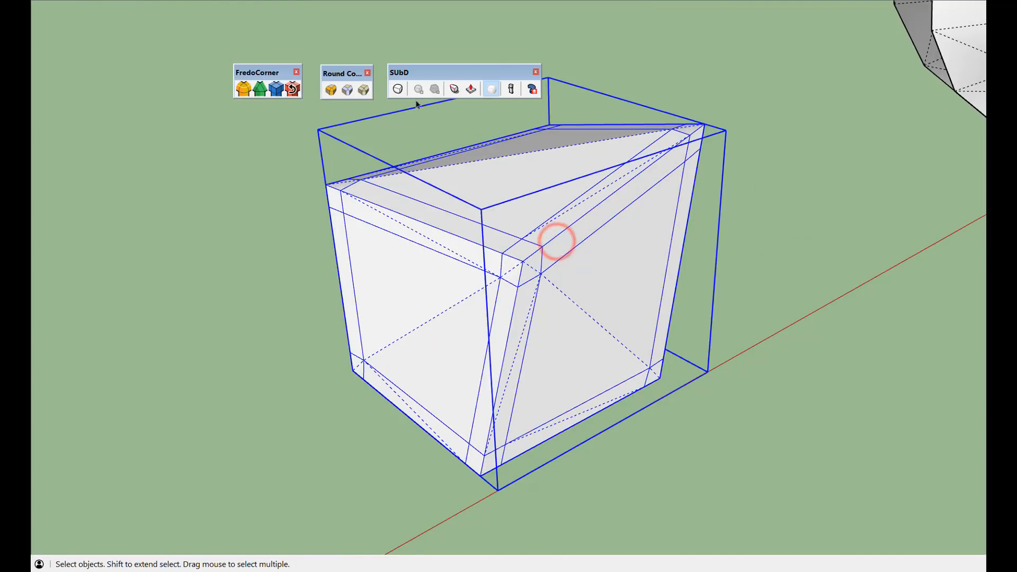
left_click(398, 89)
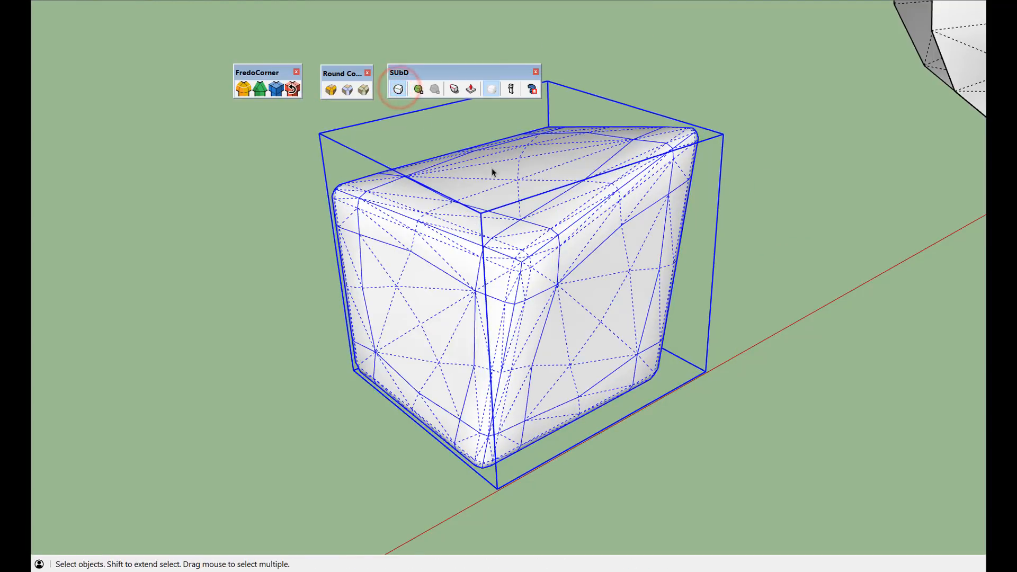
left_click(418, 90)
left_click(419, 90)
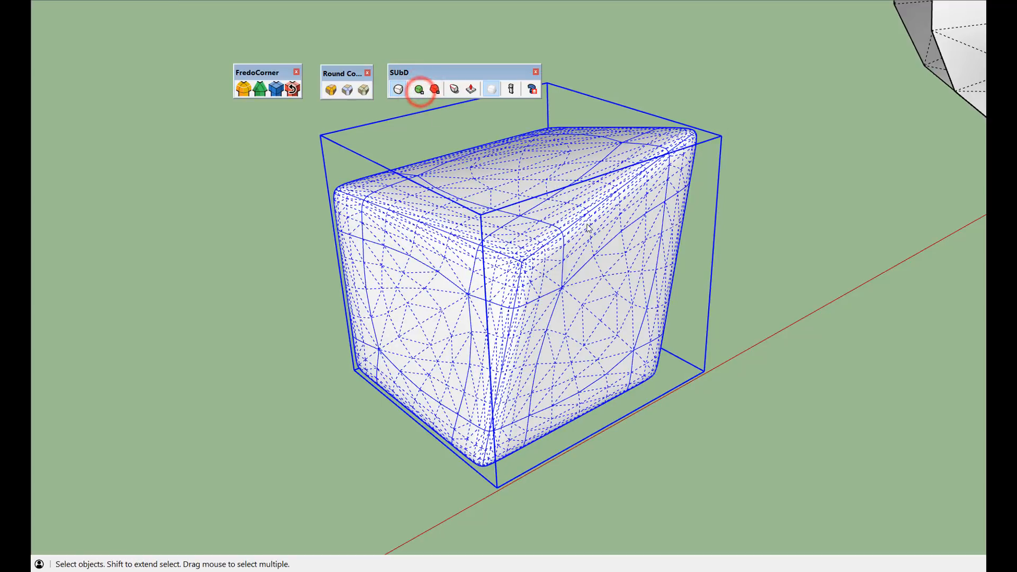
mouse_move(597, 235)
middle_mouse_down()
mouse_move(475, 260)
mouse_move(564, 269)
mouse_move(462, 201)
mouse_move(411, 186)
mouse_move(483, 199)
mouse_move(608, 170)
mouse_move(492, 180)
mouse_move(445, 209)
mouse_move(547, 209)
mouse_move(605, 170)
mouse_move(572, 130)
mouse_move(479, 113)
mouse_move(478, 188)
mouse_move(627, 202)
mouse_move(622, 229)
mouse_move(586, 233)
middle_mouse_up()
scroll(349, 266, "down", 10)
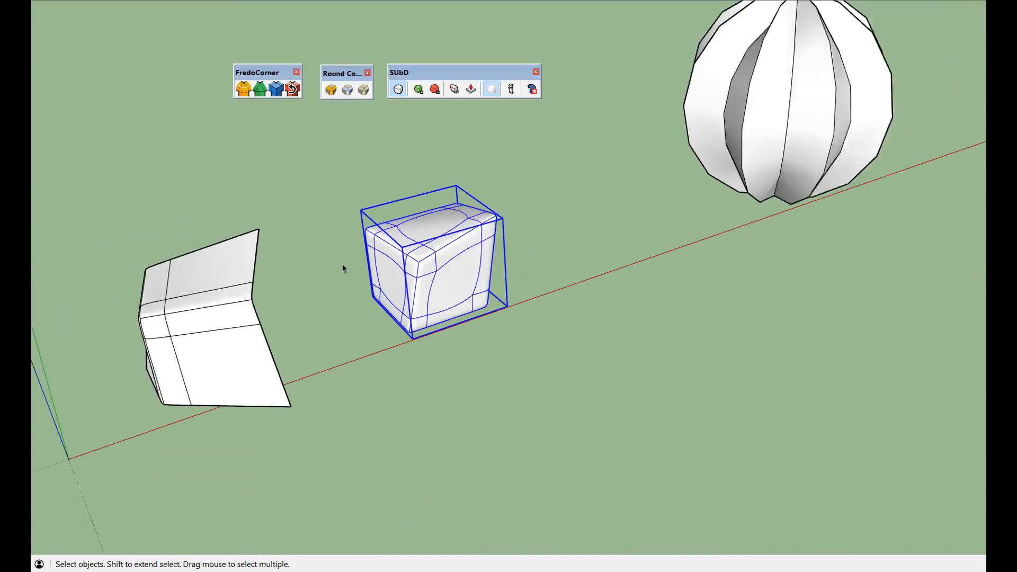
Subdivide all connected rib edges of the ribbed sphere with FredoCorner SubDivision at a 1.30 m offset and exit the tool.
scroll(651, 105, "up", 4)
mouse_move(645, 121)
middle_mouse_down()
mouse_move(624, 161)
mouse_move(647, 125)
middle_mouse_up()
scroll(642, 105, "up", 5)
scroll(641, 107, "up", 1)
key("alt+h")
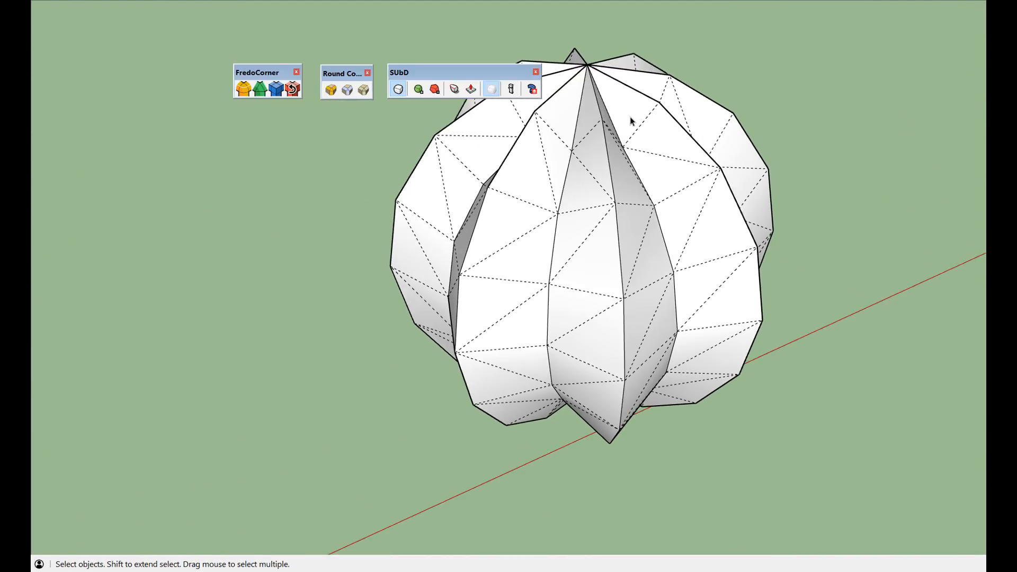
left_click(292, 89)
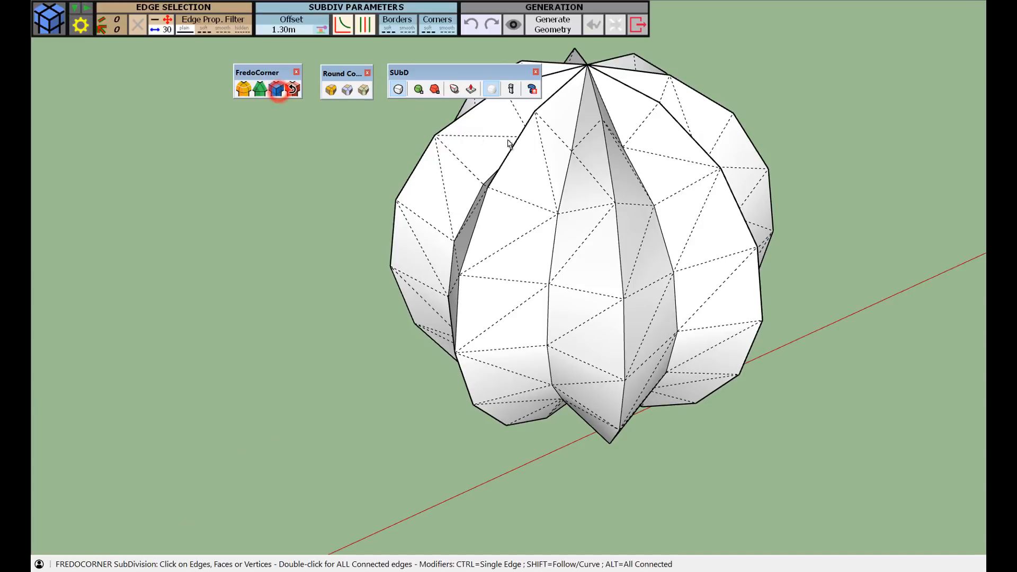
left_click(573, 156)
double_click(574, 156)
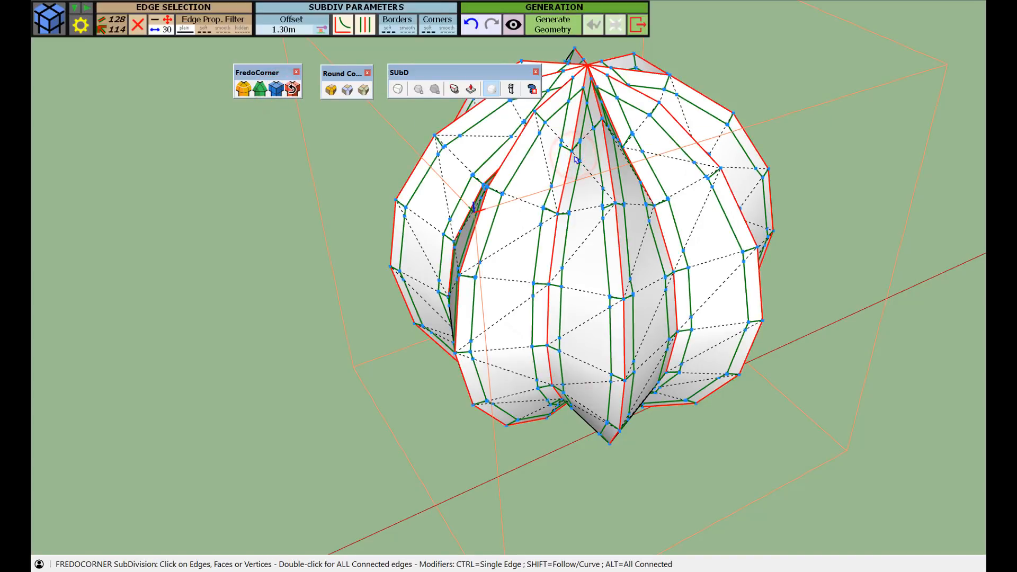
left_click(365, 122)
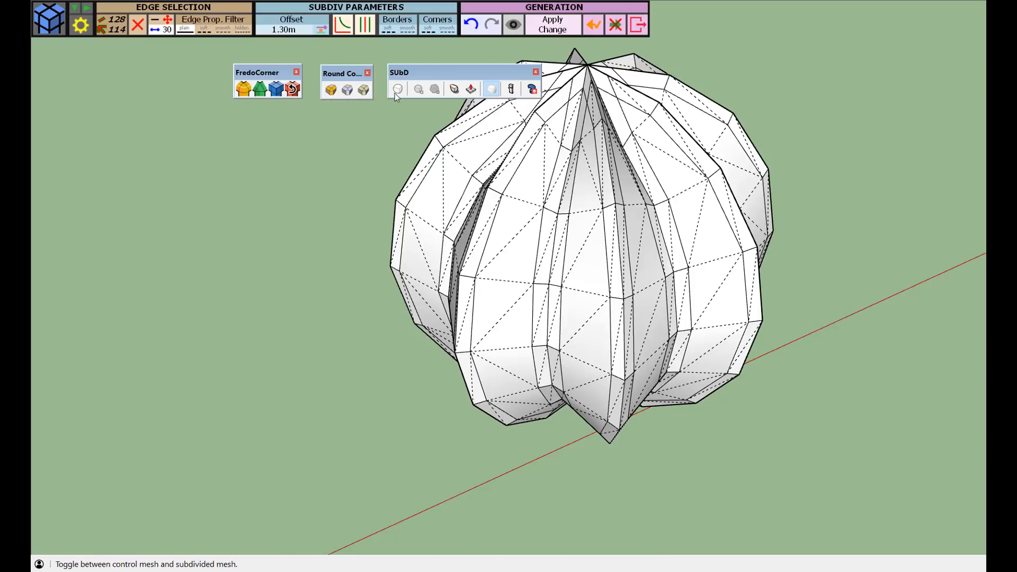
key("space")
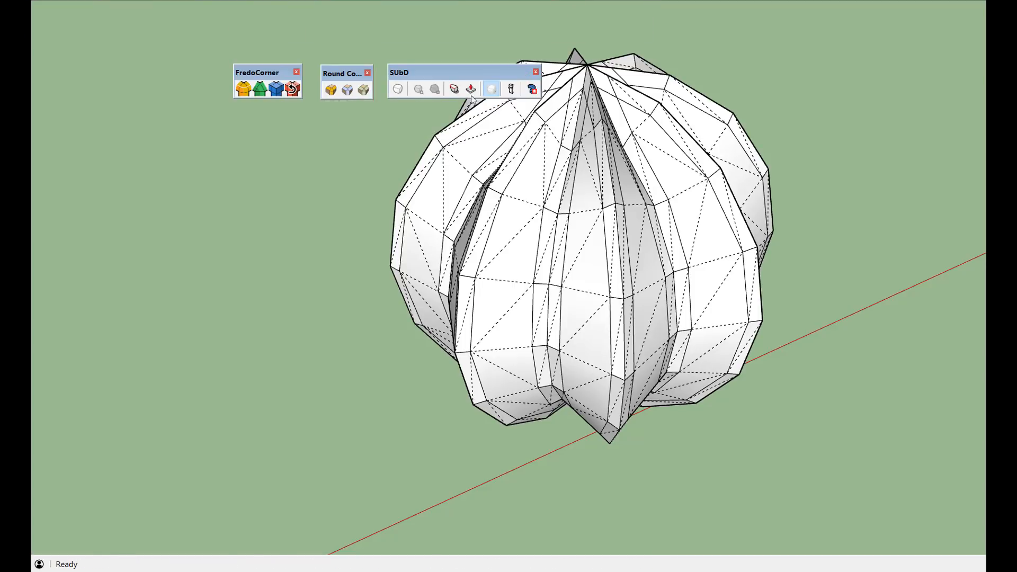
Try SUbD subdivision on the ribbed sphere, inspect its smoothed ribs and undo it.
left_click(490, 165)
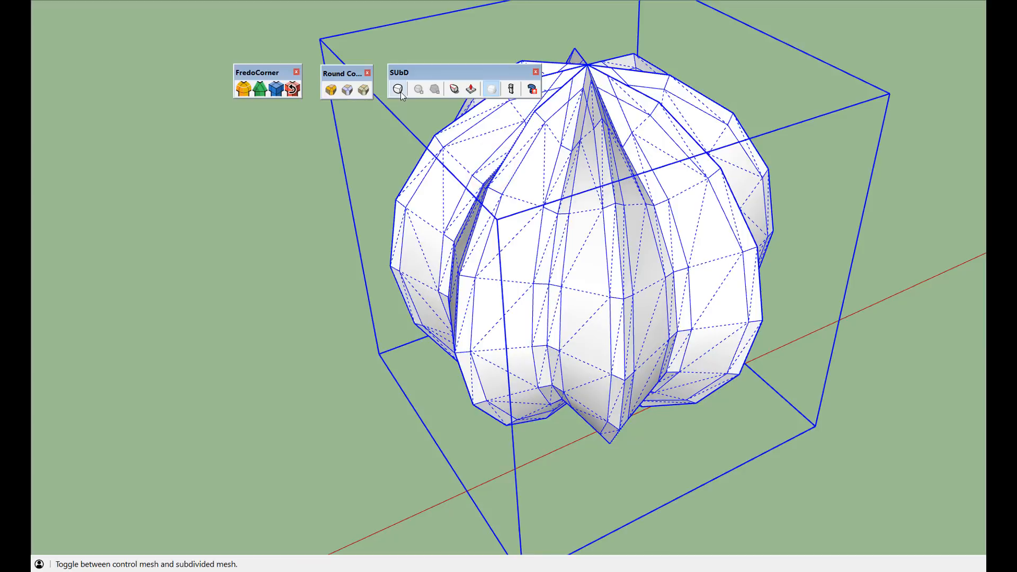
left_click(397, 89)
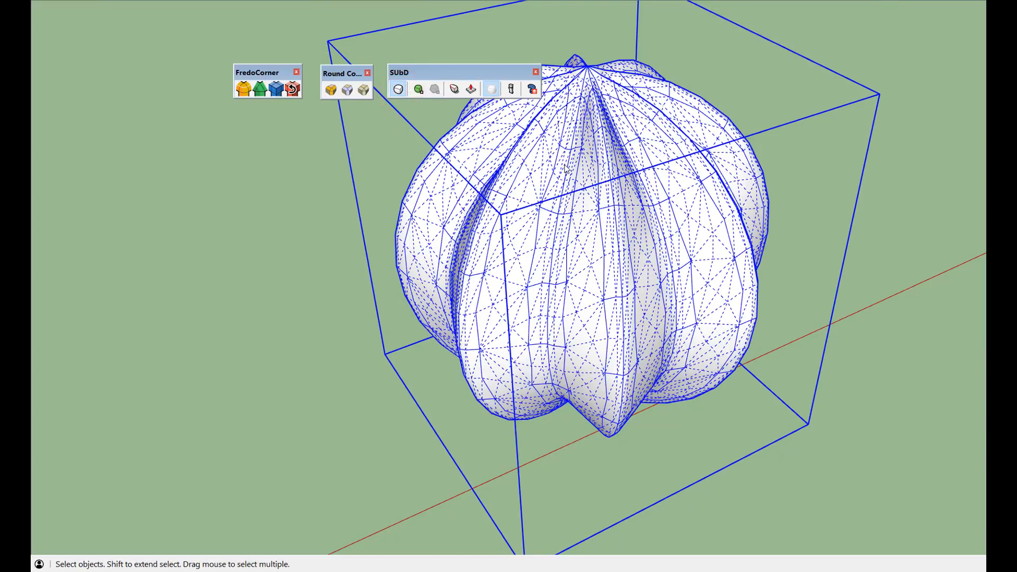
middle_click_drag(641, 198, 753, 174)
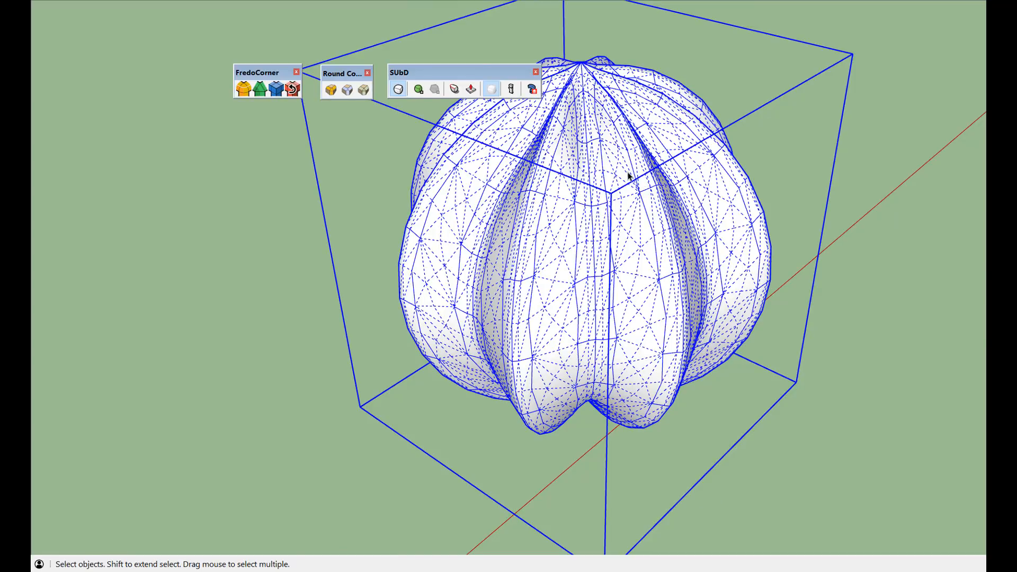
key("ctrl+z")
key("ctrl+z")
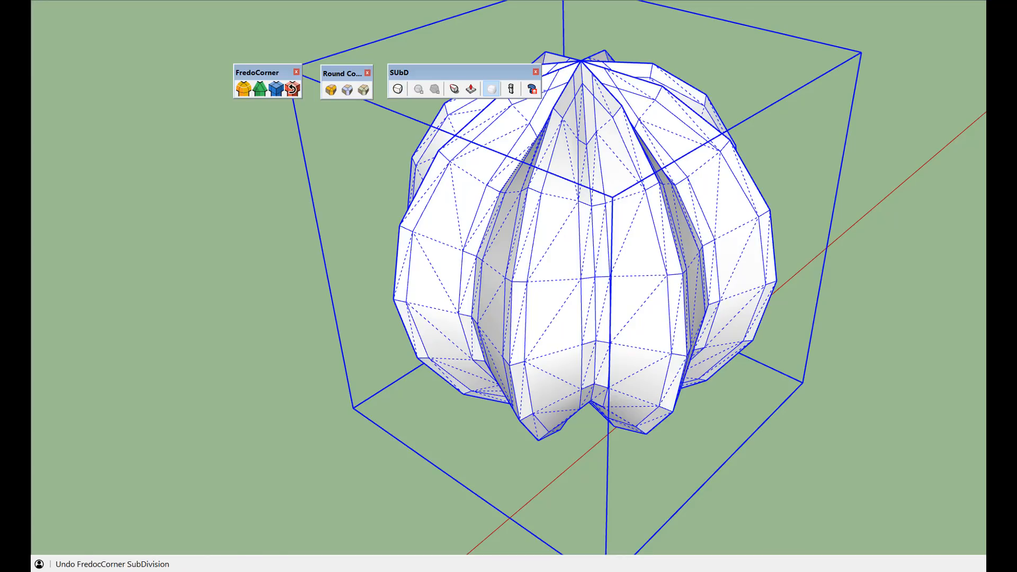
Undo the FredoCorner SubDivision of the ribbed sphere and clear the selection.
key("ctrl+z")
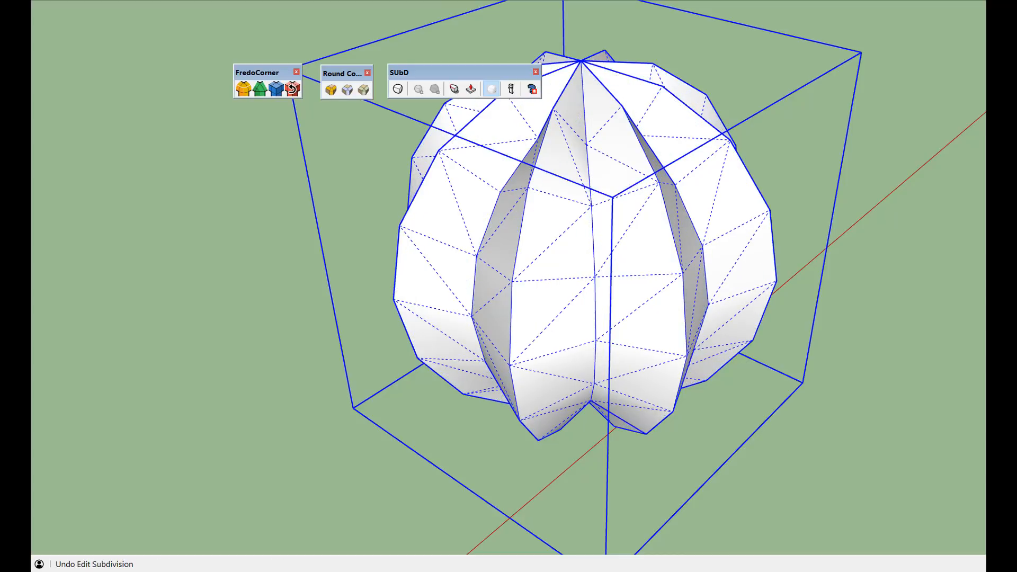
left_click(293, 163)
scroll(580, 244, "down", 8)
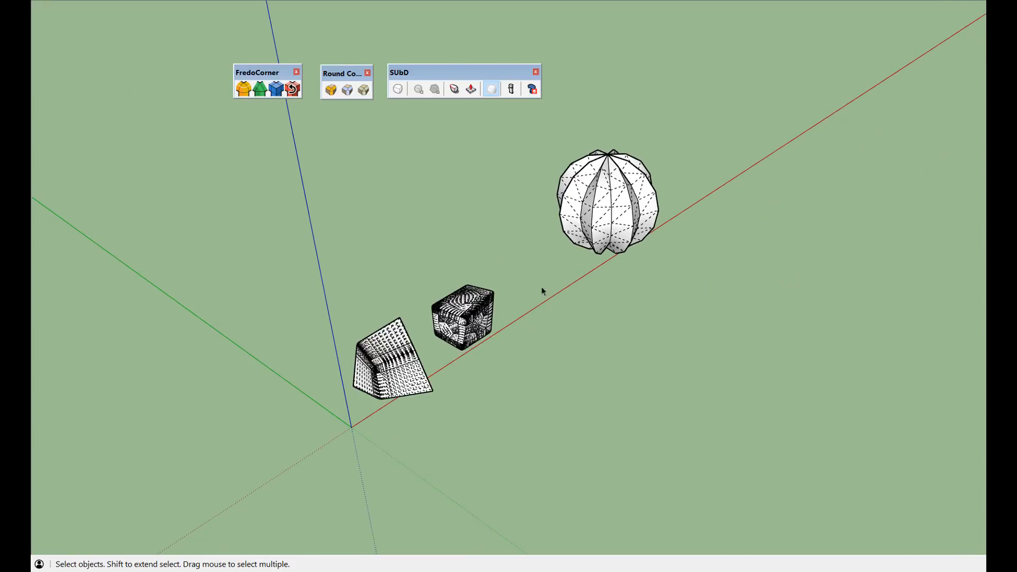
scroll(514, 335, "up", 3)
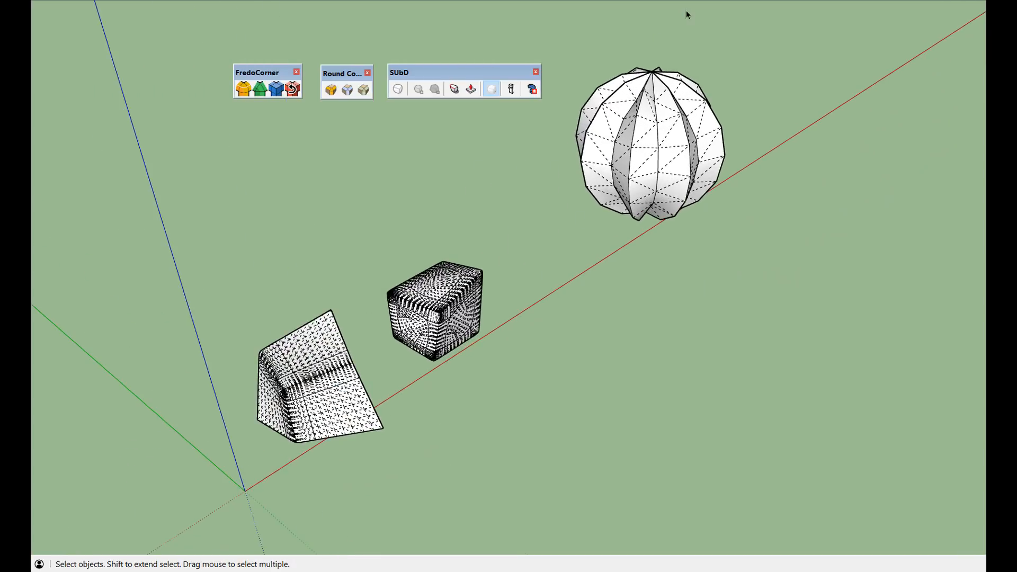
scroll(686, 15, "up", 4)
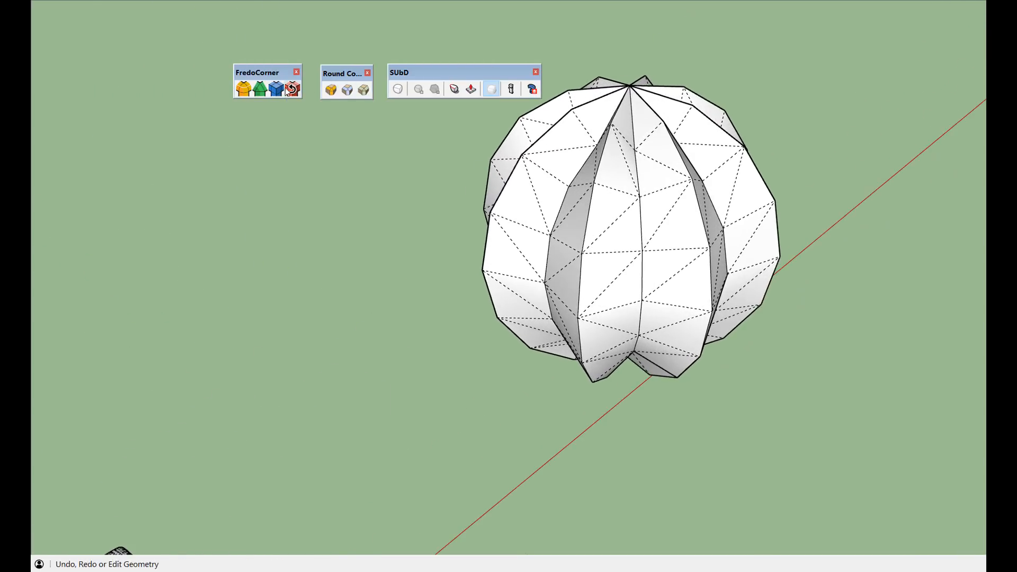
Subdivide the ribbed sphere's edges with FredoCorner SubDivision at a 1.30 m offset, exit the tool and remove that subdivision with Repair.
left_click(289, 91)
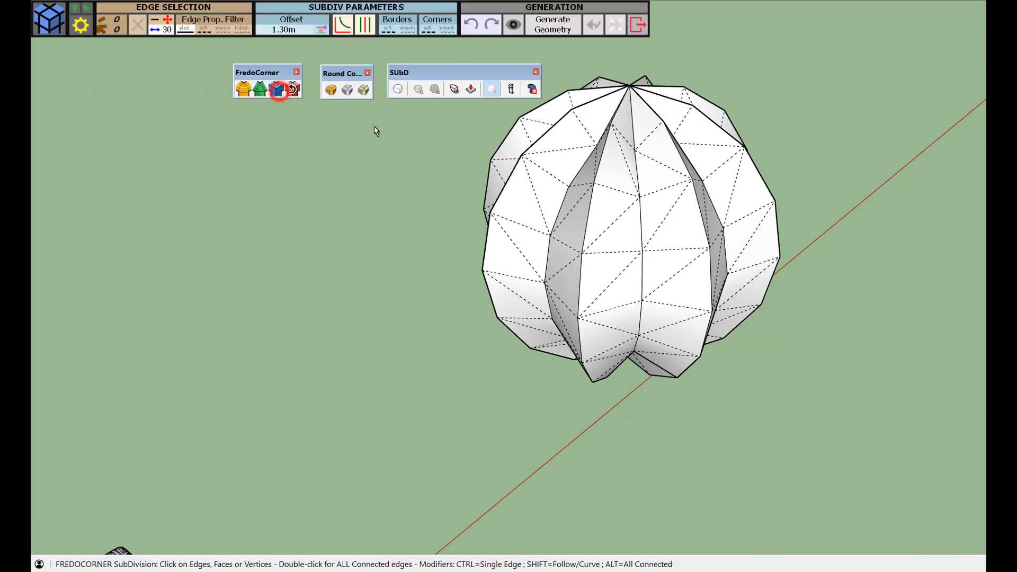
double_click(609, 172)
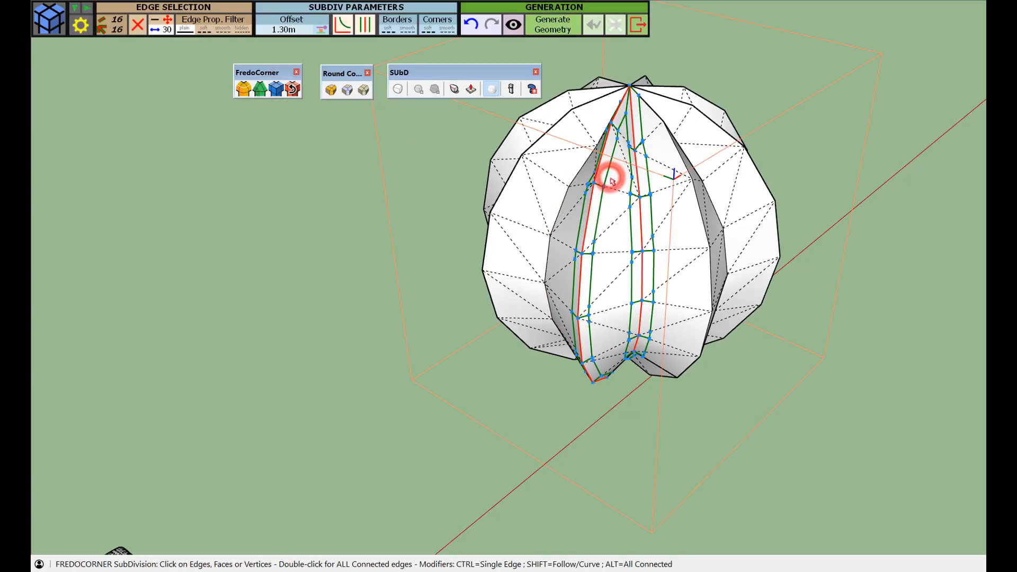
left_click(669, 72)
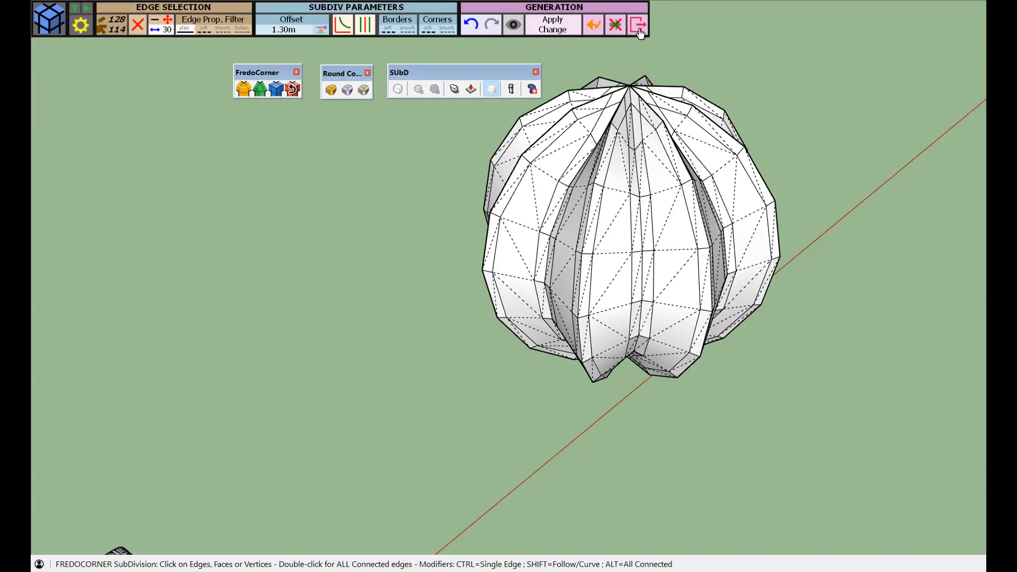
left_click(638, 27)
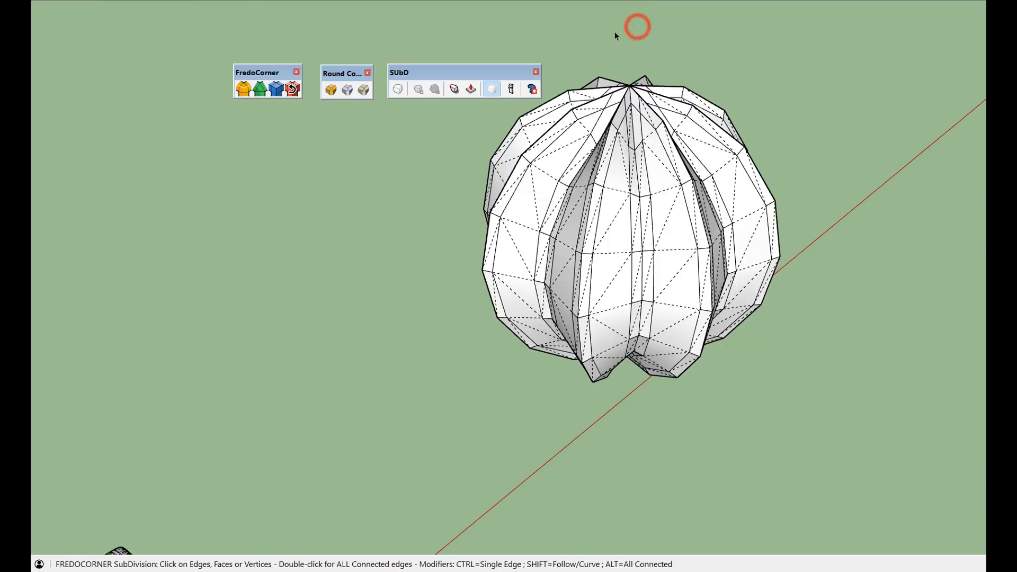
left_click(296, 91)
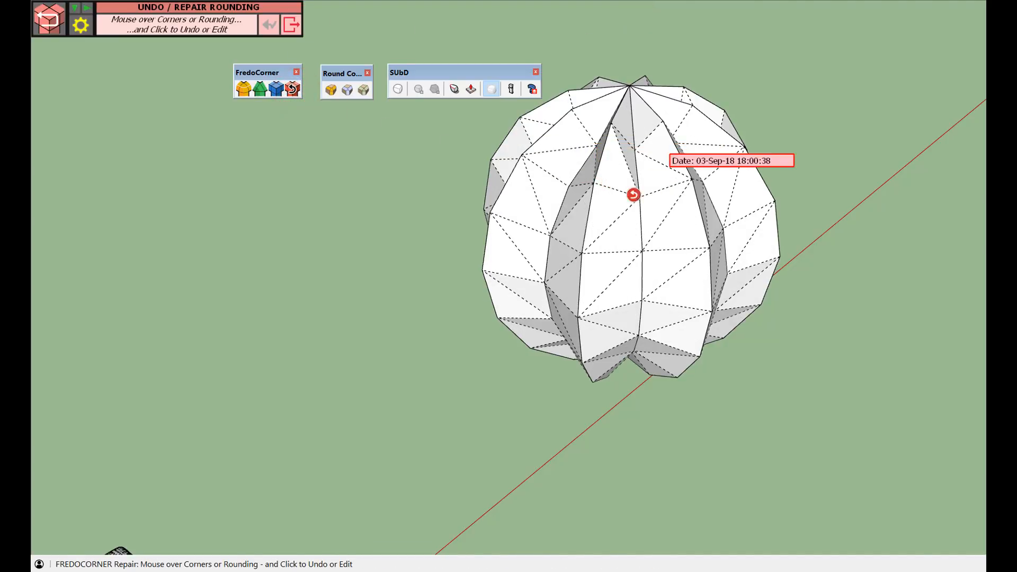
left_click(622, 173)
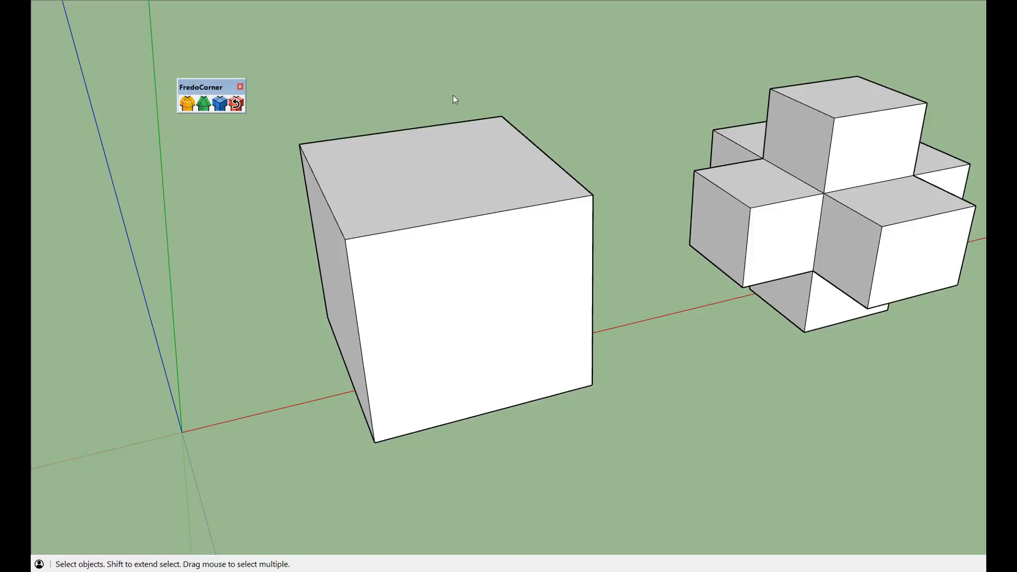
With FredoCorner Round on all large-cube edges, set the four top-face offset lines and the front face's right vertical offset line to a 200% ratio.
left_click(192, 108)
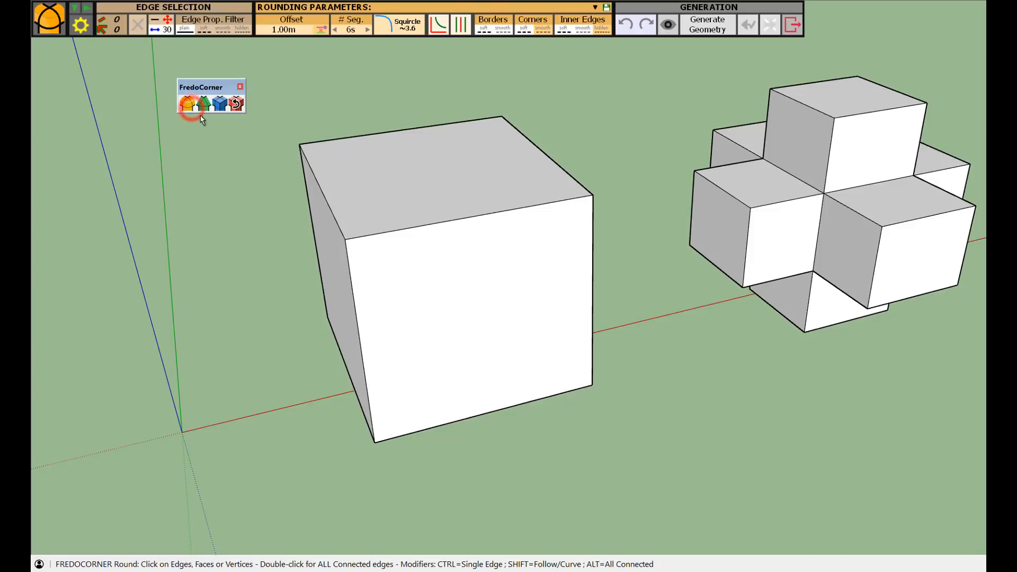
double_click(420, 173)
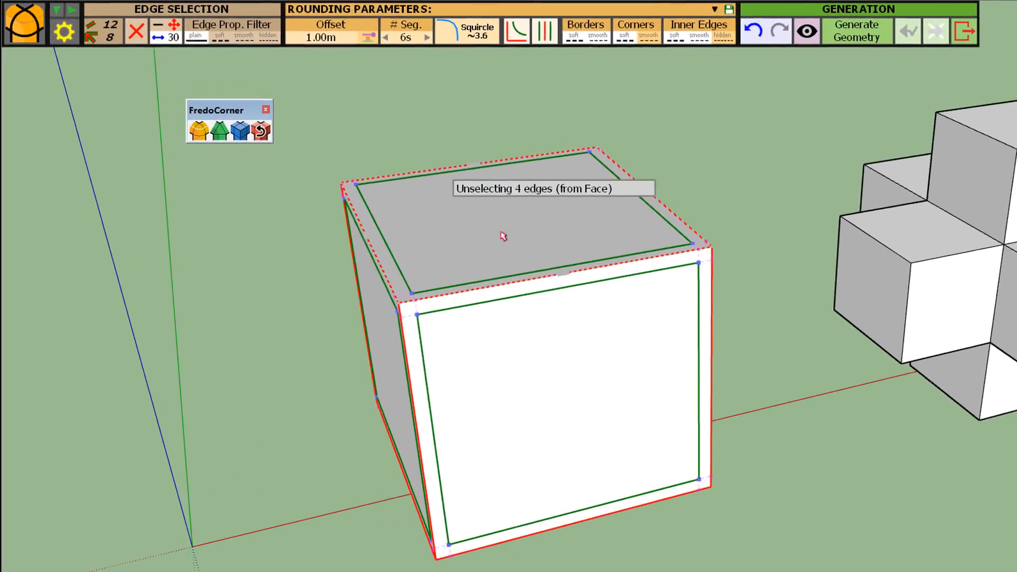
scroll(538, 248, "up", 2)
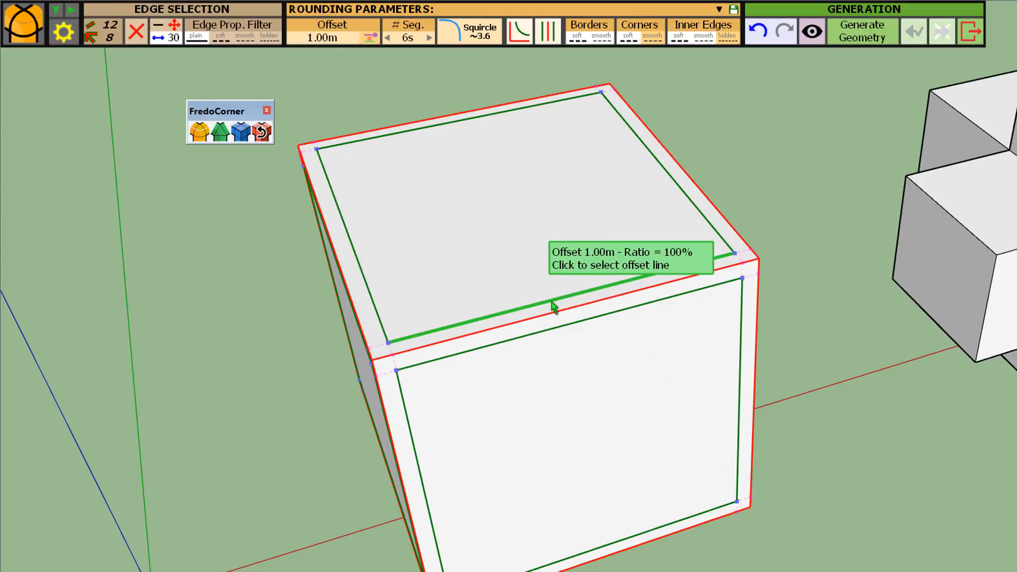
left_click(551, 303)
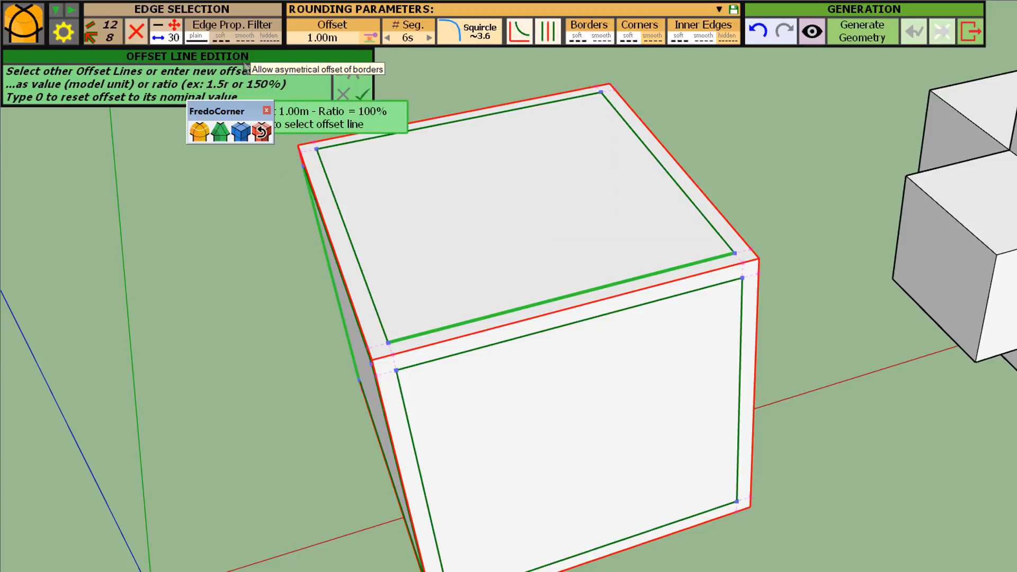
left_click(347, 224)
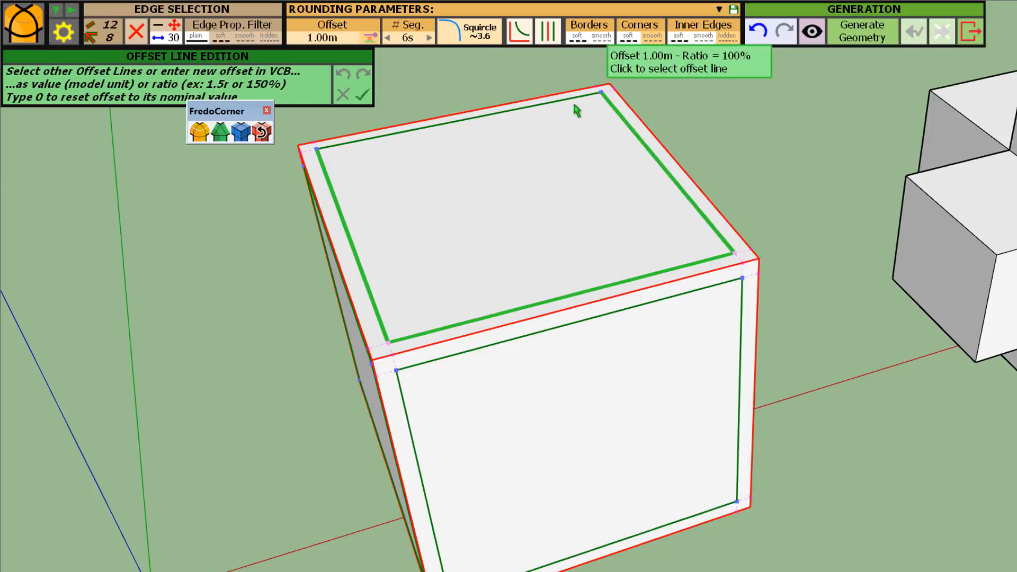
left_click(551, 100)
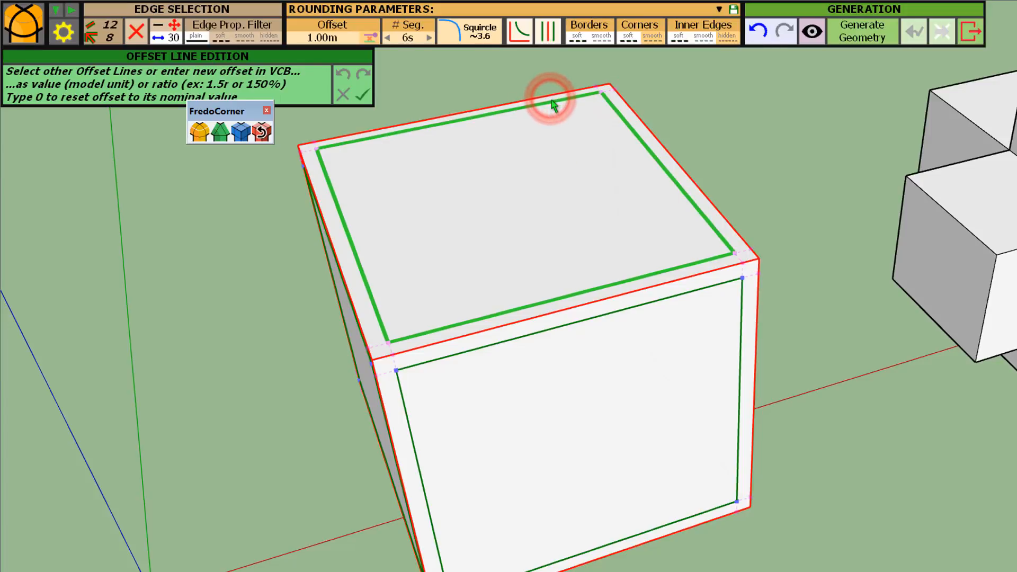
left_click(741, 338)
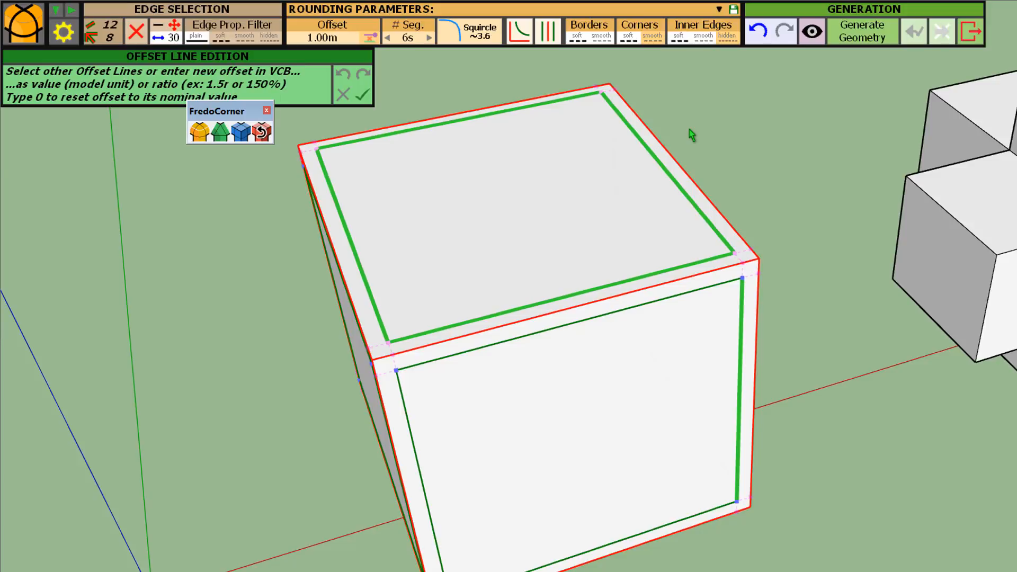
key("Return")
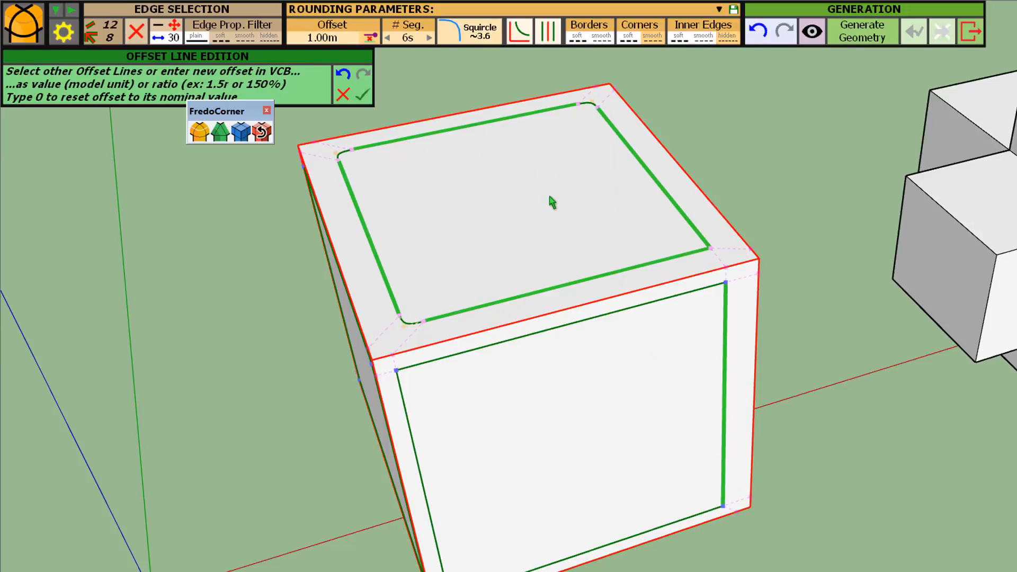
left_click(759, 180)
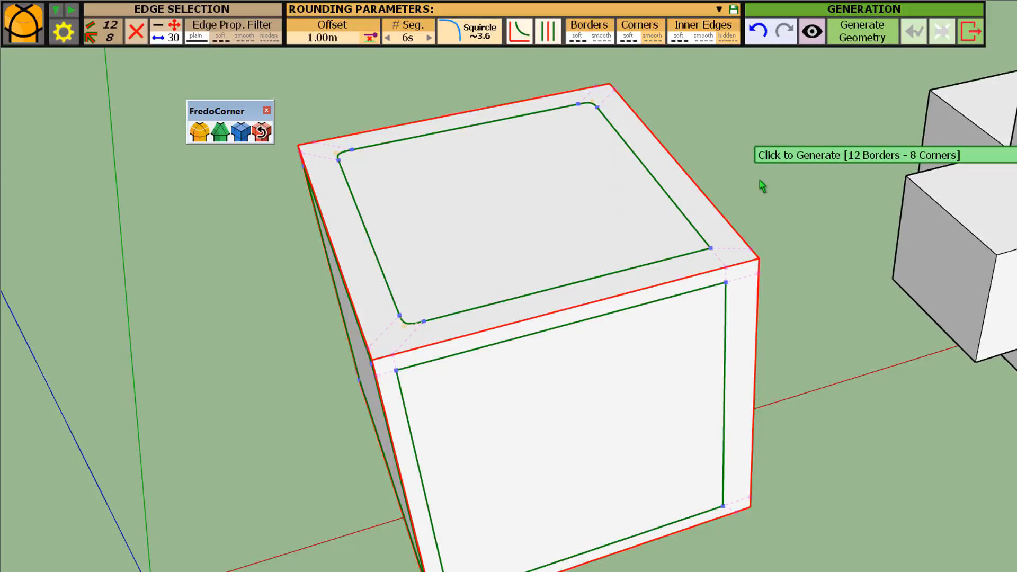
Set the cube's general rounding offset to 1.5 m and generate the rounded geometry.
type("1.5")
key("Return")
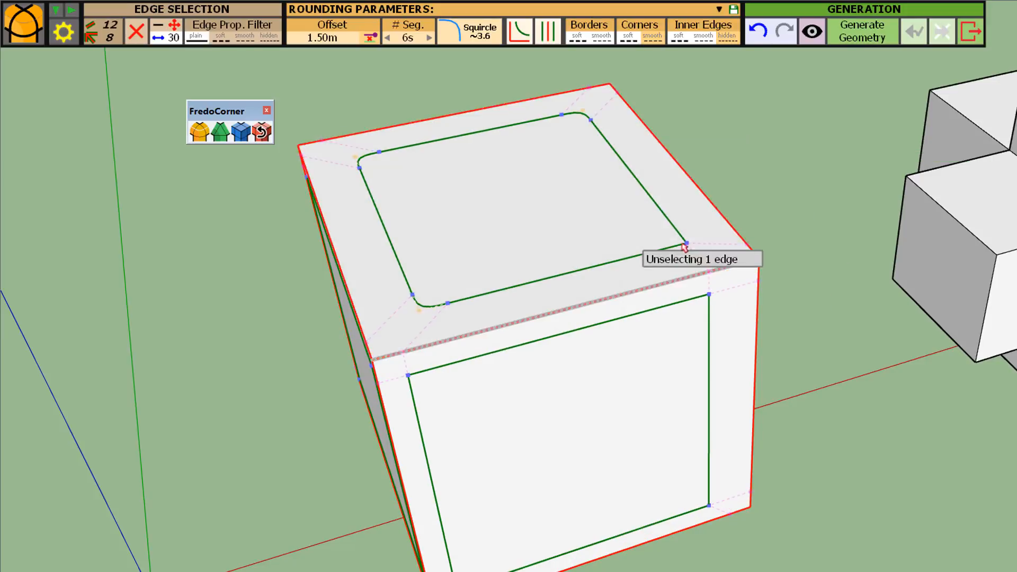
left_click(743, 206)
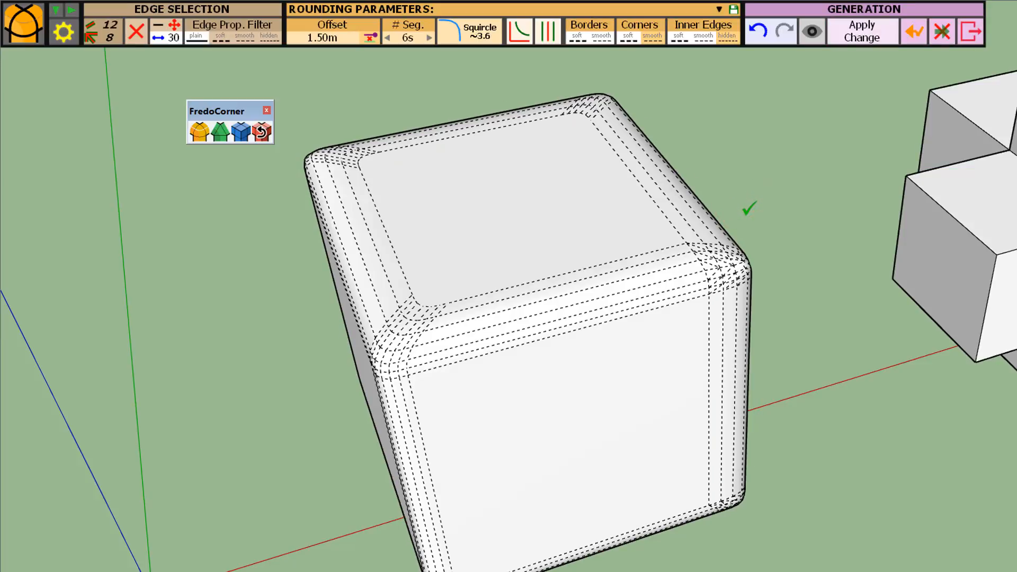
Examine the rounded cube's asymmetrical borders and corners from several angles.
middle_click_drag(491, 319, 543, 278)
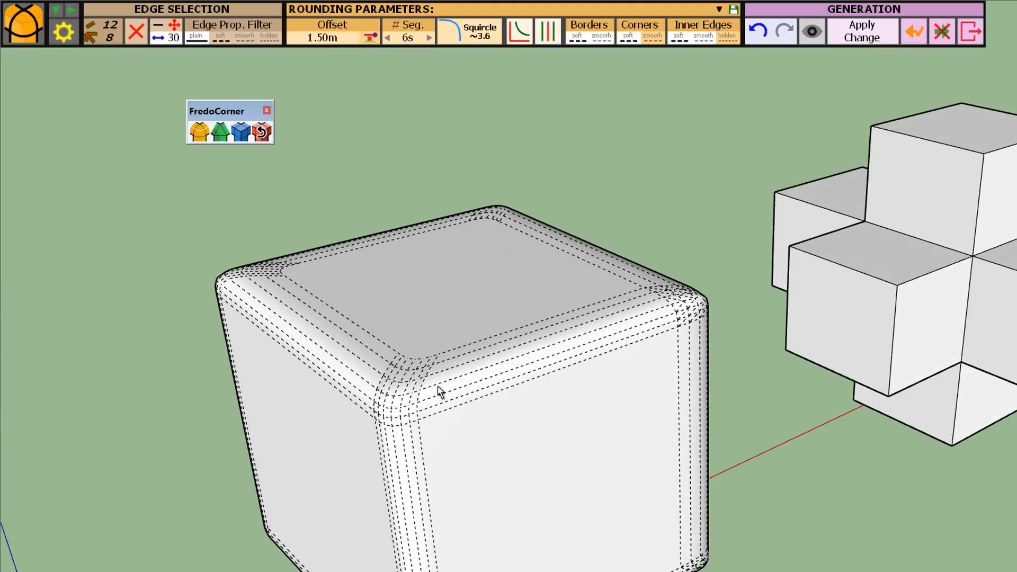
scroll(437, 386, "up", 3)
middle_click_drag(539, 335, 513, 311)
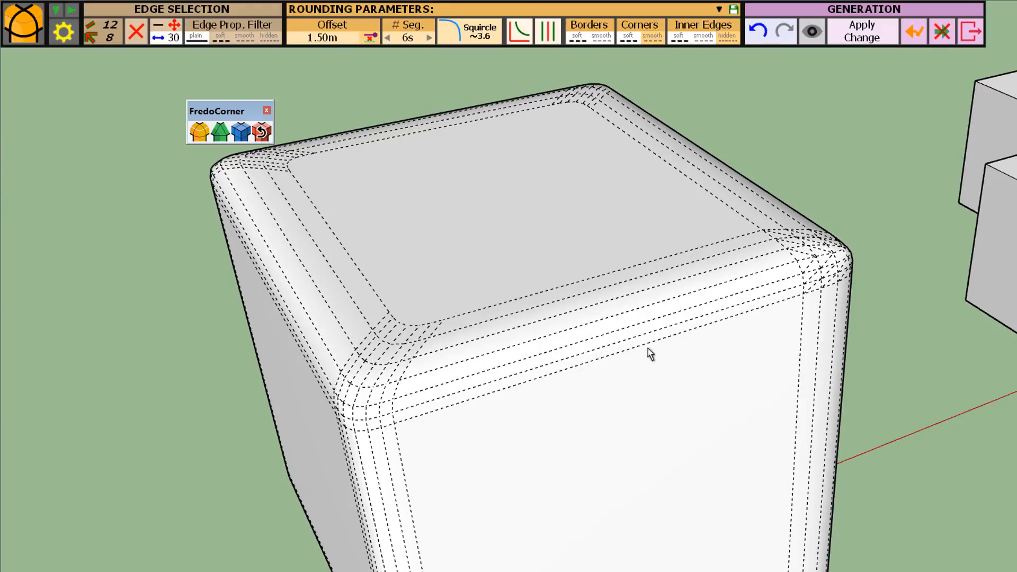
middle_click_drag(719, 277, 865, 454)
middle_click_drag(912, 418, 889, 418)
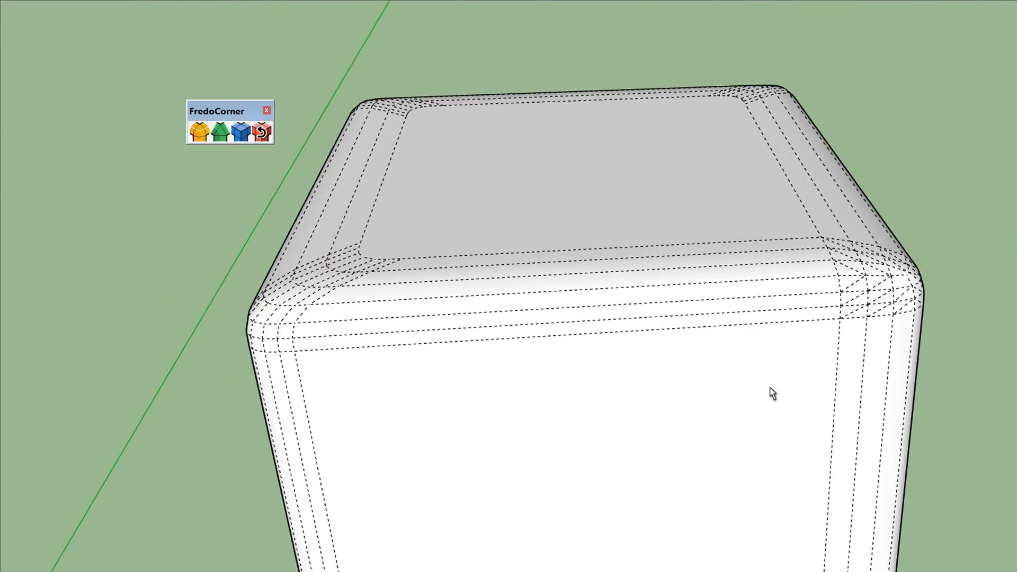
middle_click_drag(594, 361, 681, 408)
scroll(653, 284, "down", 3)
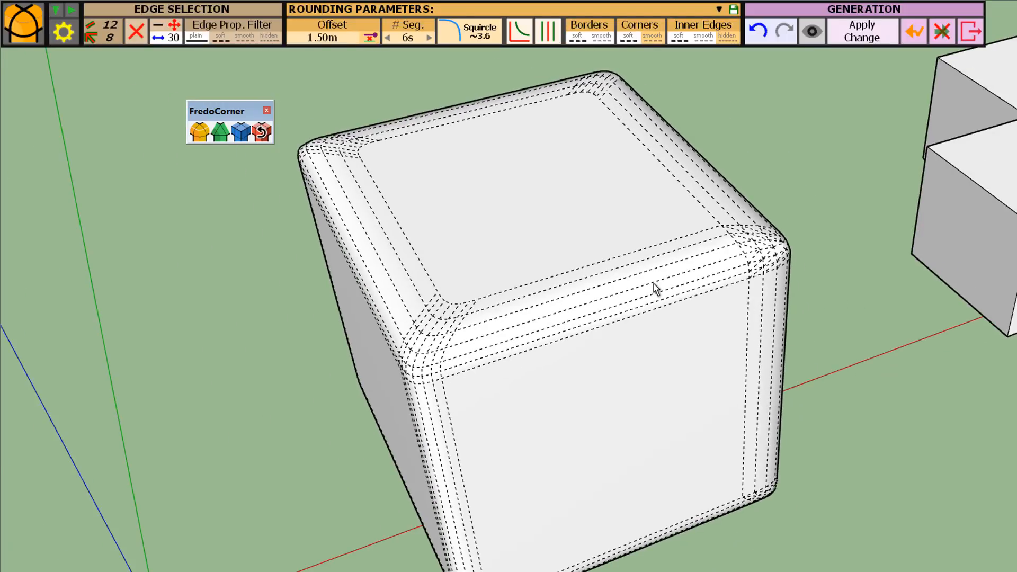
scroll(573, 89, "up", 3)
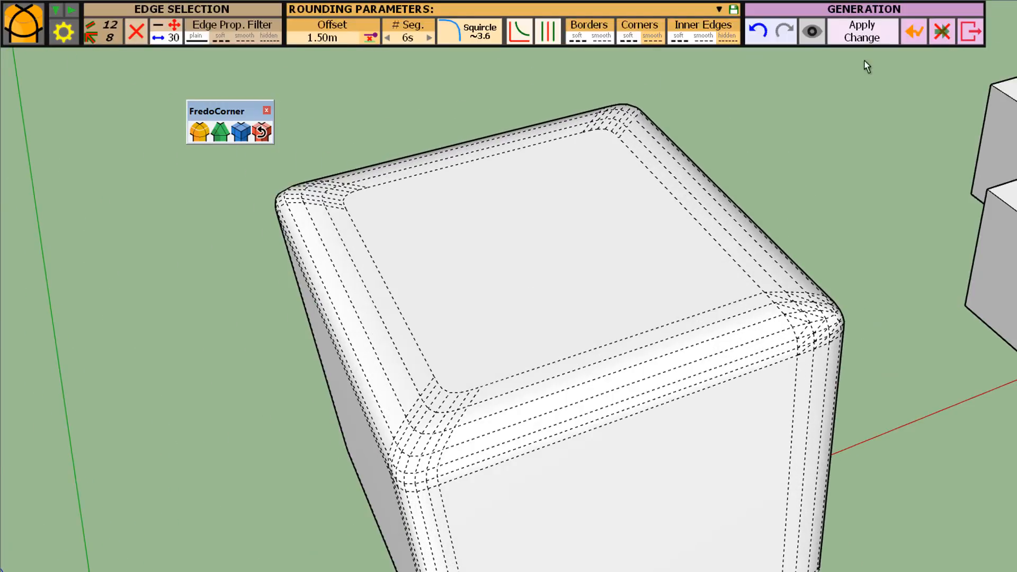
Roll back the cube's generated rounding and reset the front face's right vertical offset line to its nominal offset.
left_click(914, 31)
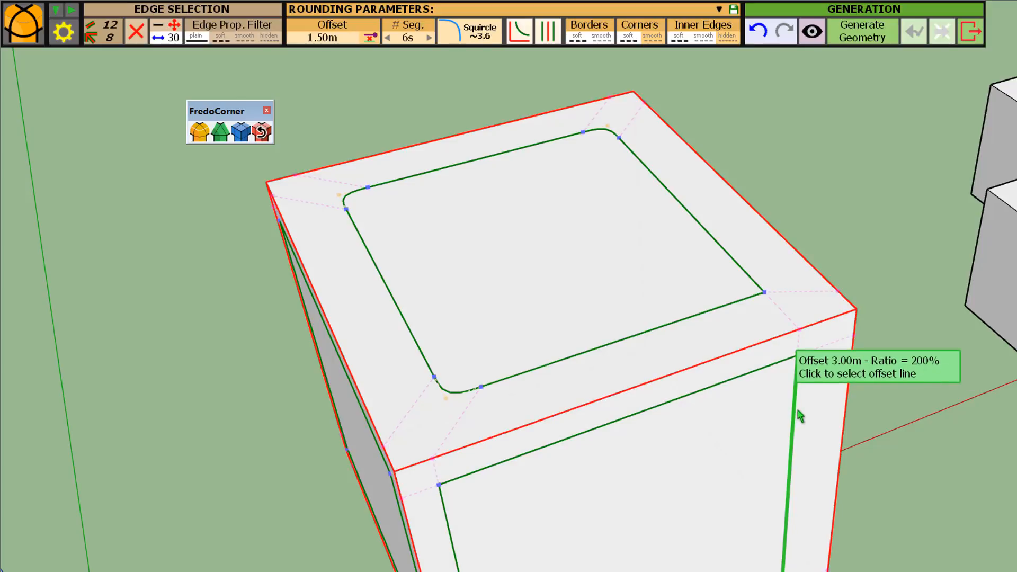
left_click(799, 417)
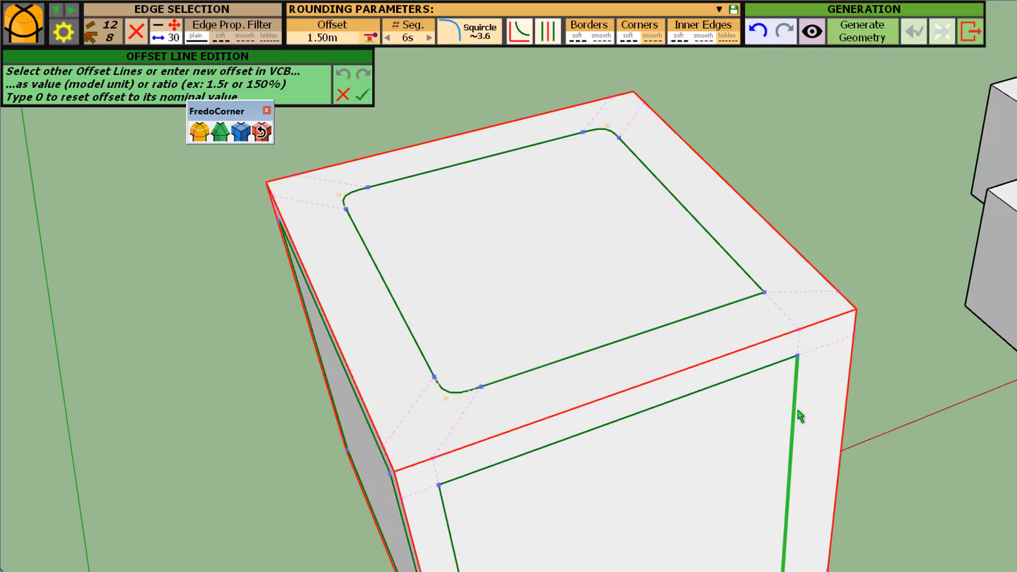
type("0")
key("Return")
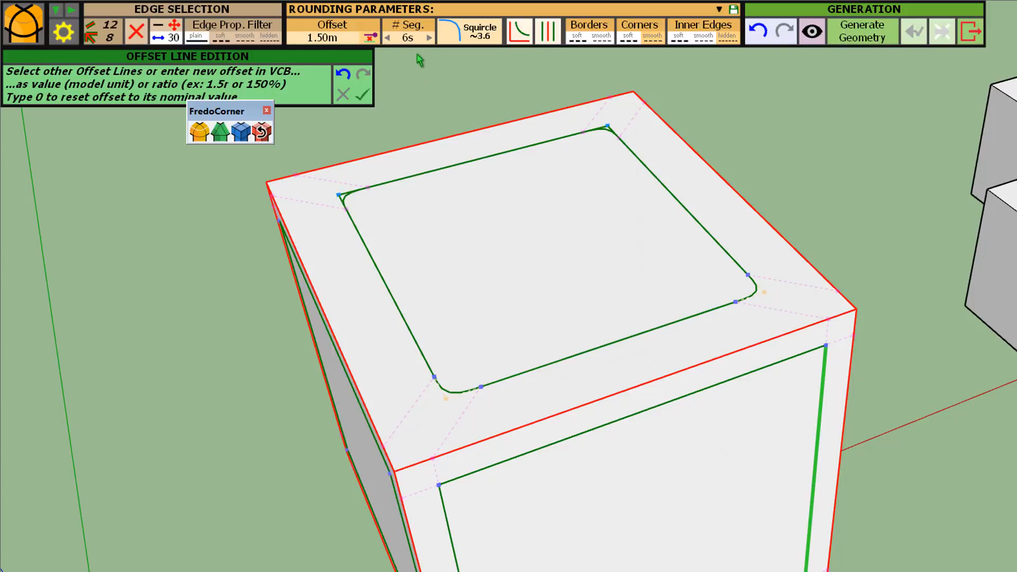
Reset all variable offsets on the cube and set only the four top-face offset lines to a 200% ratio.
left_click(377, 43)
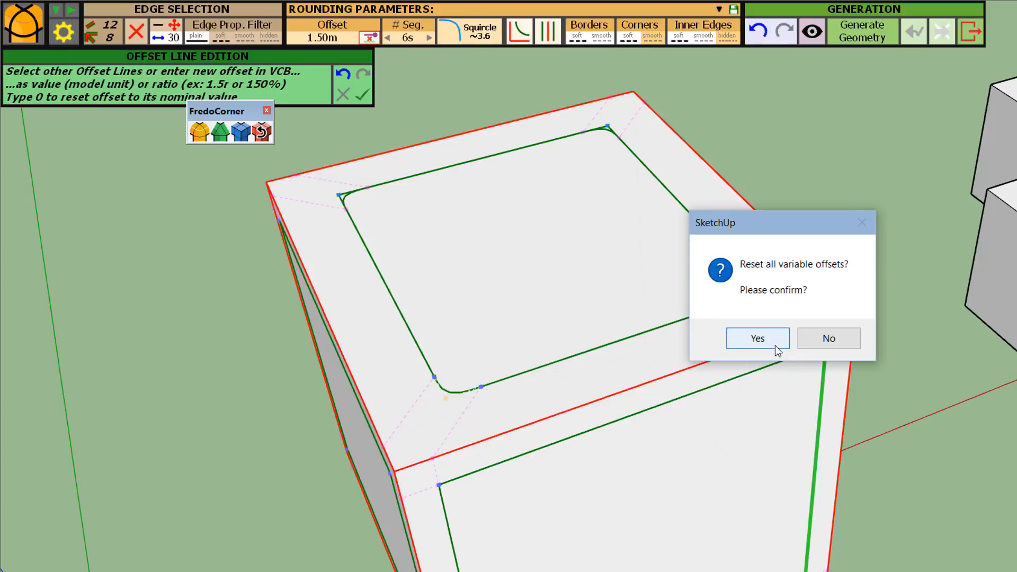
left_click(763, 341)
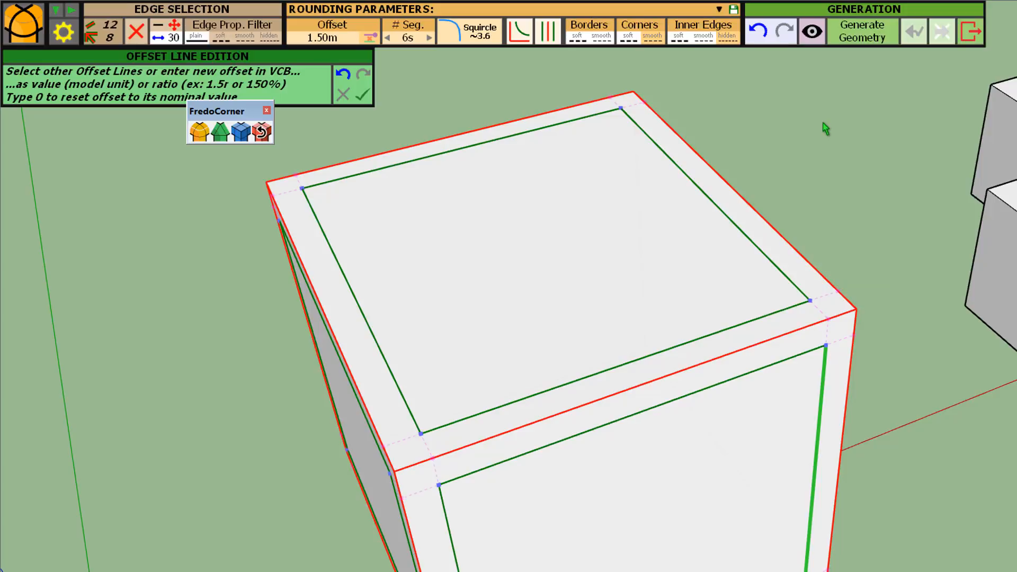
left_click(752, 320)
left_click(752, 320)
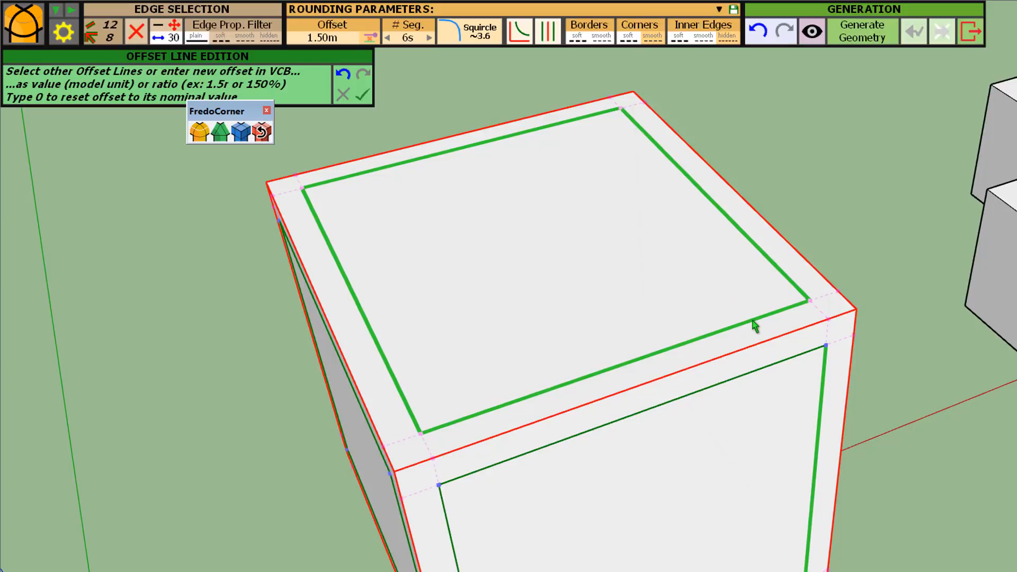
left_click(819, 409)
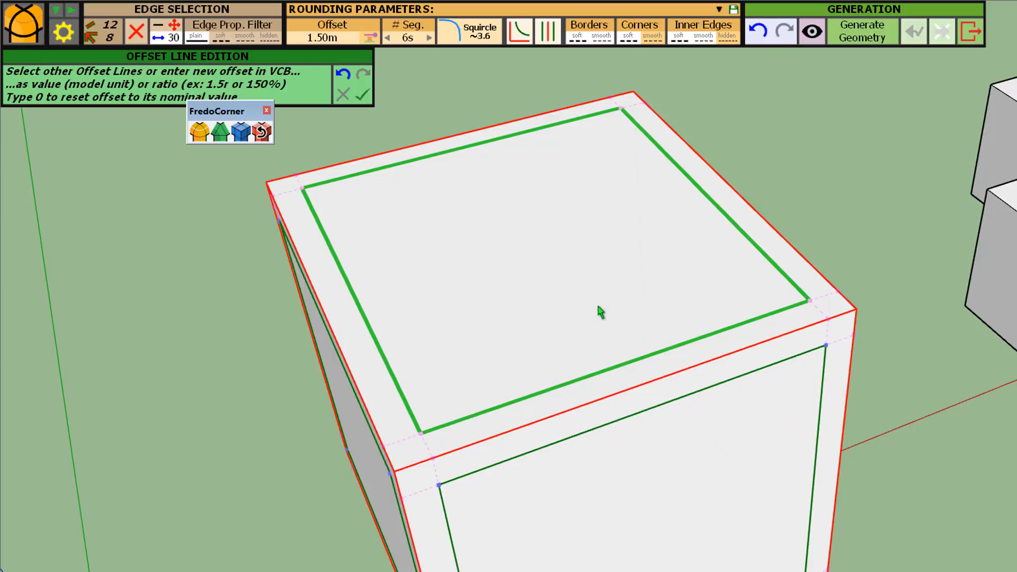
key("Return")
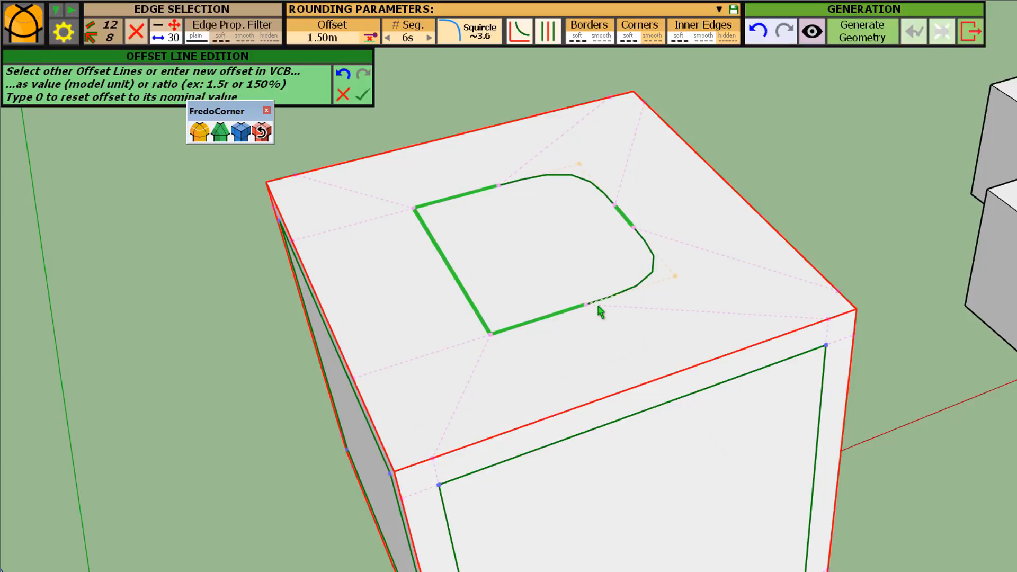
key("Return")
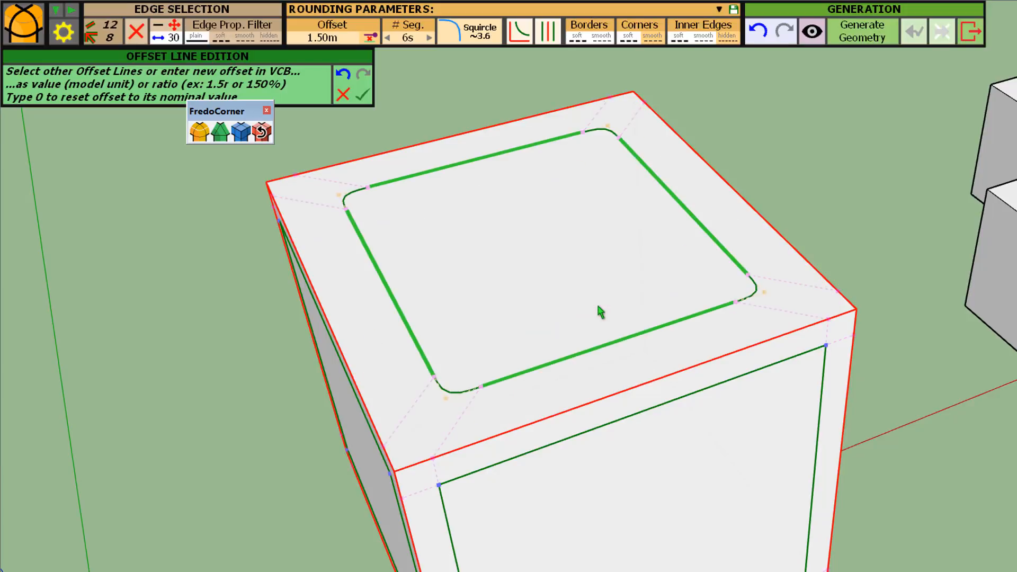
Validate the edited top-face offset lines and generate the cube's asymmetrical rounding.
left_click(784, 163)
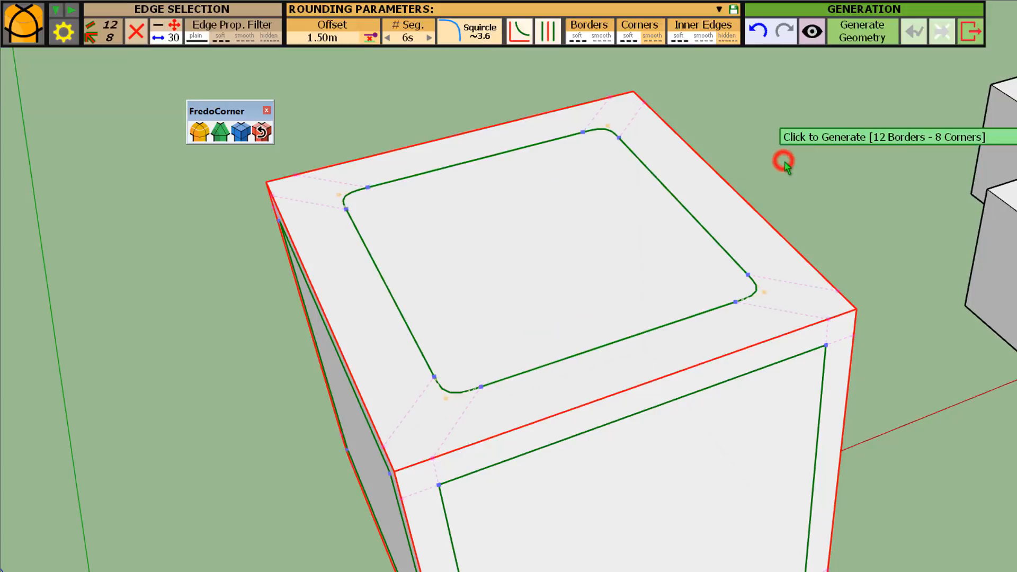
left_click(784, 162)
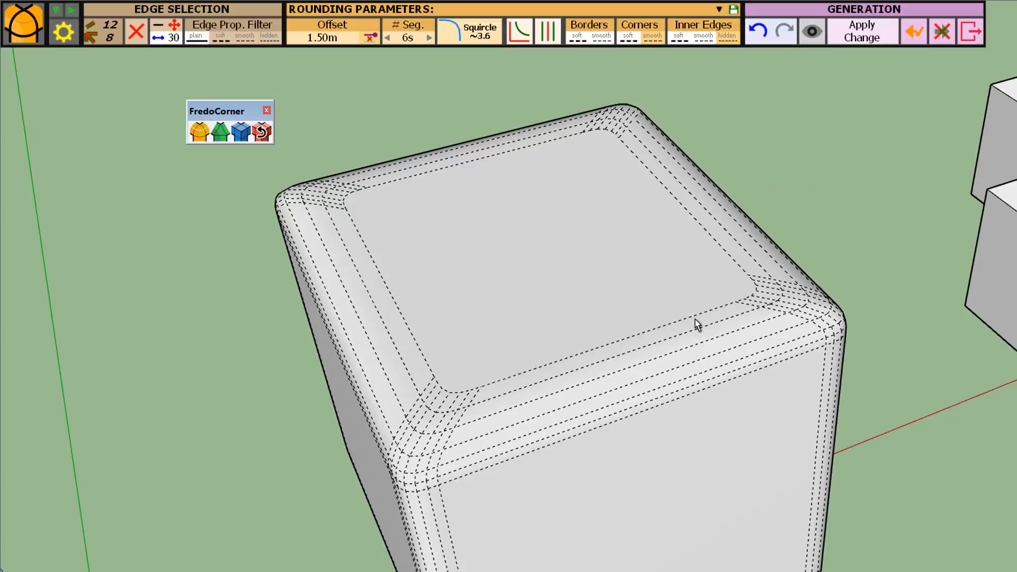
key("Return")
middle_click_drag(695, 319, 652, 321)
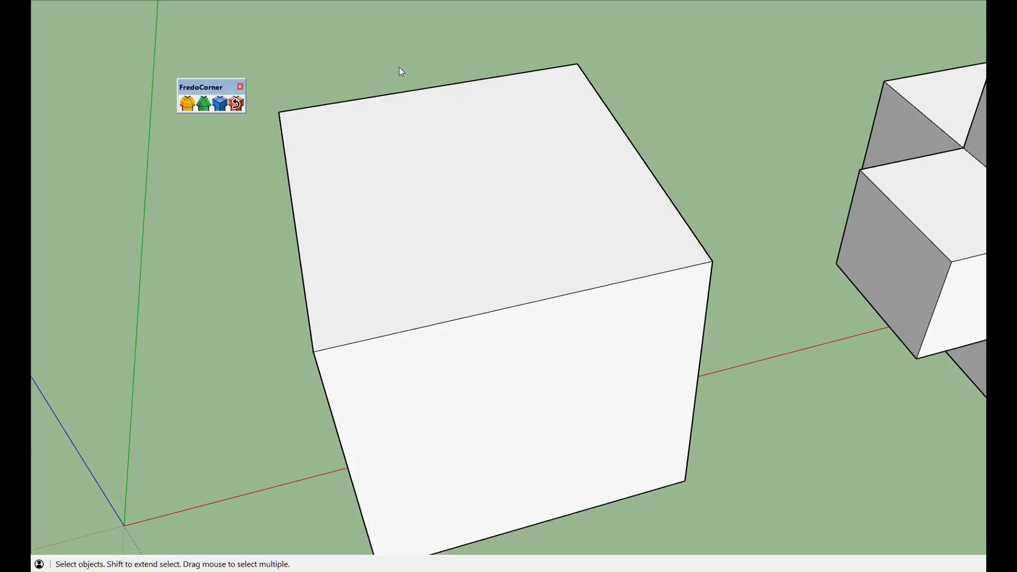
Select the whole cube for rounding and enlarge the corner offset of both offset lines at the top face's front-left corner.
left_click(191, 110)
double_click(393, 176)
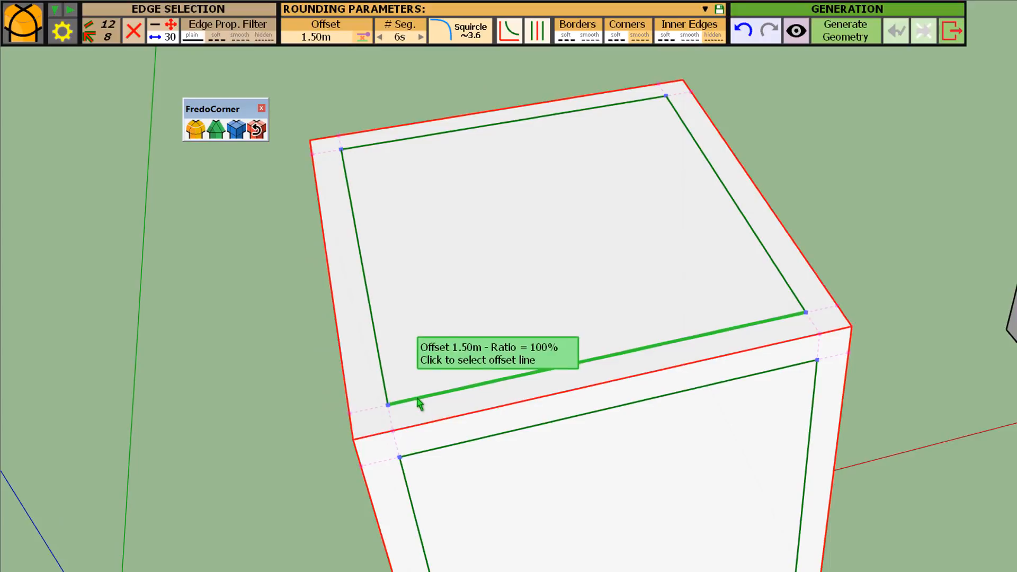
left_click(388, 405)
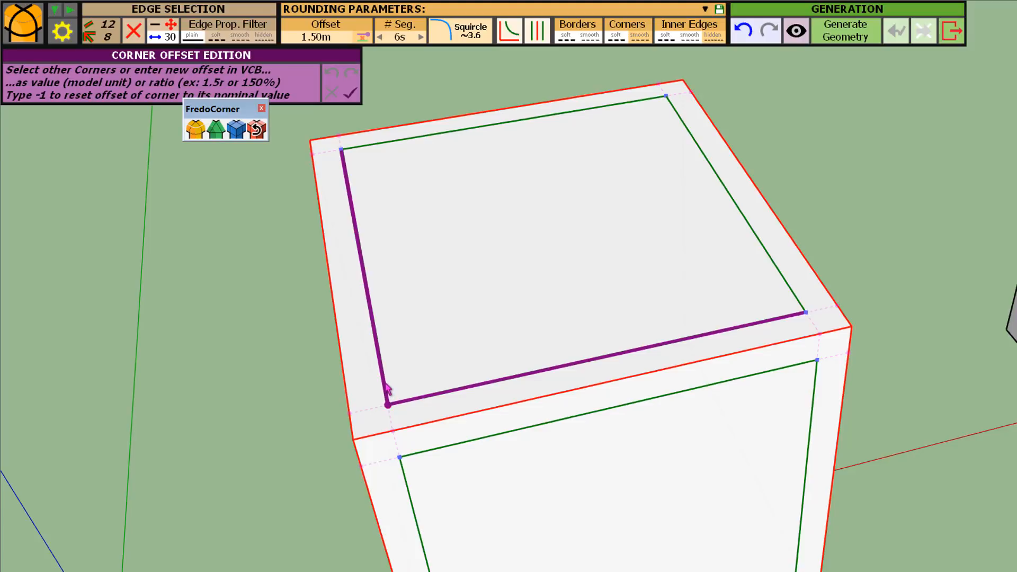
left_click(387, 398)
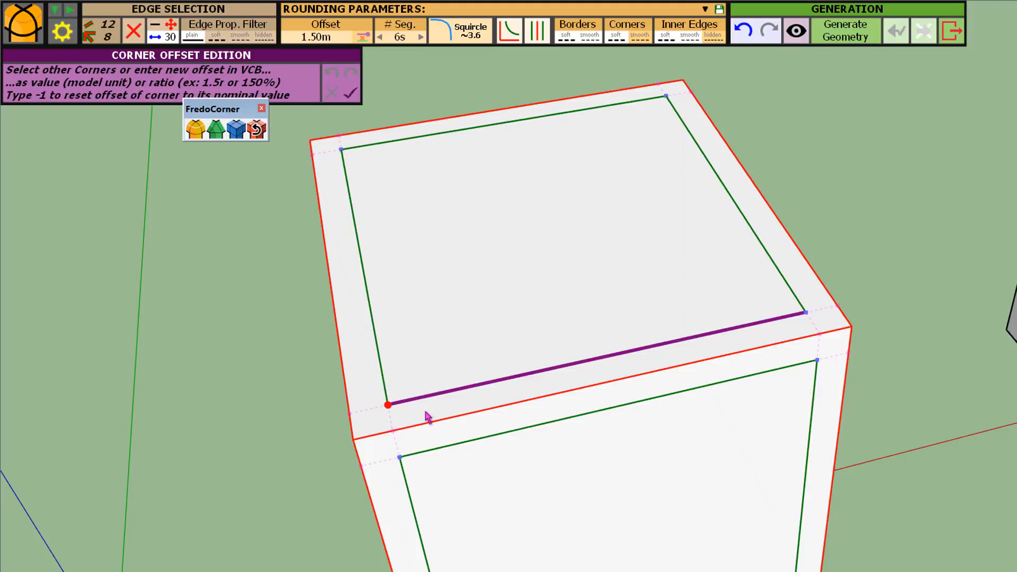
left_click(394, 392)
left_click(420, 391)
left_click(504, 382)
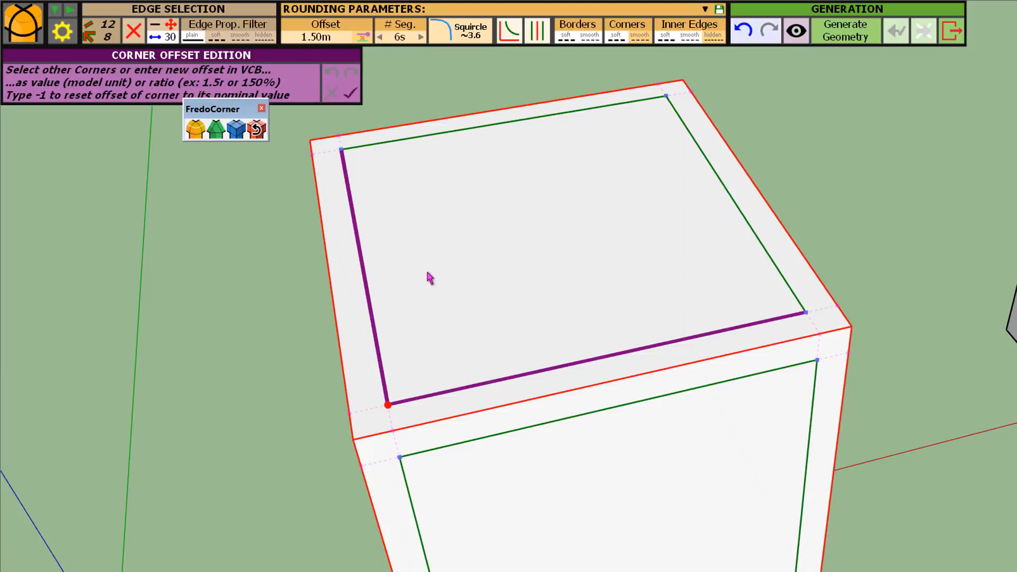
key("Return")
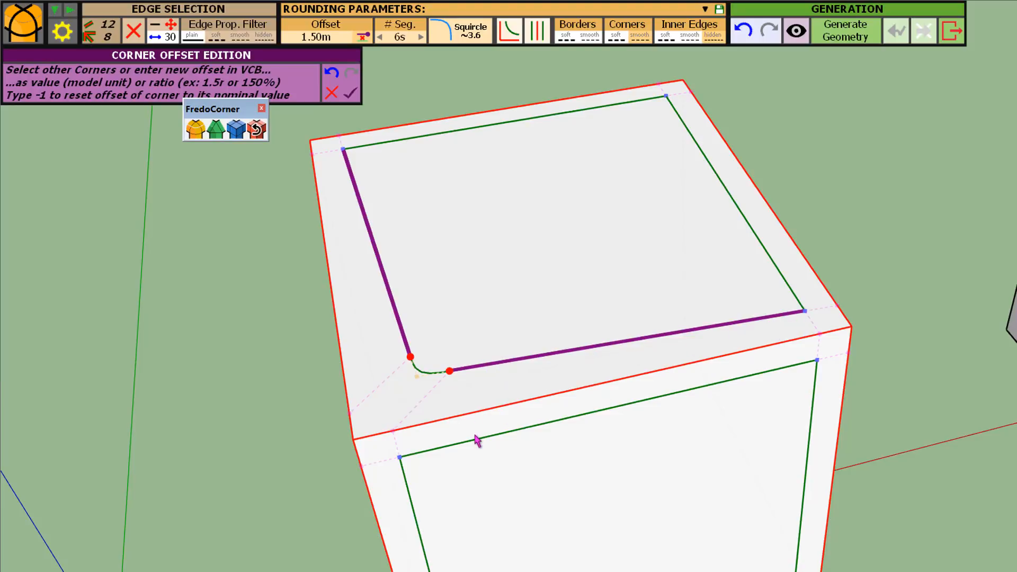
Validate the corner offset edit, generate the cube's rounding and inspect the modified corner.
left_click(854, 264)
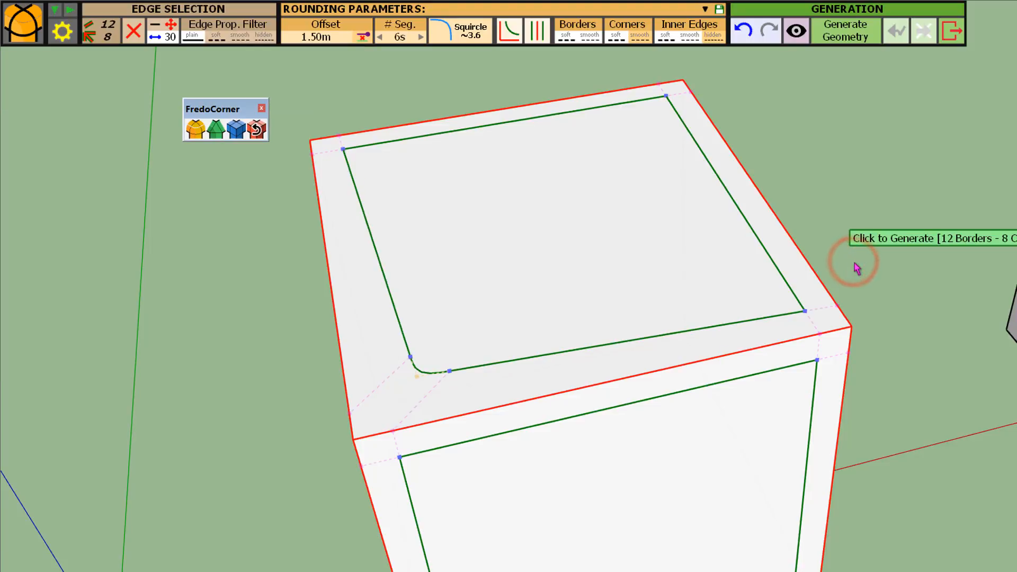
left_click(852, 262)
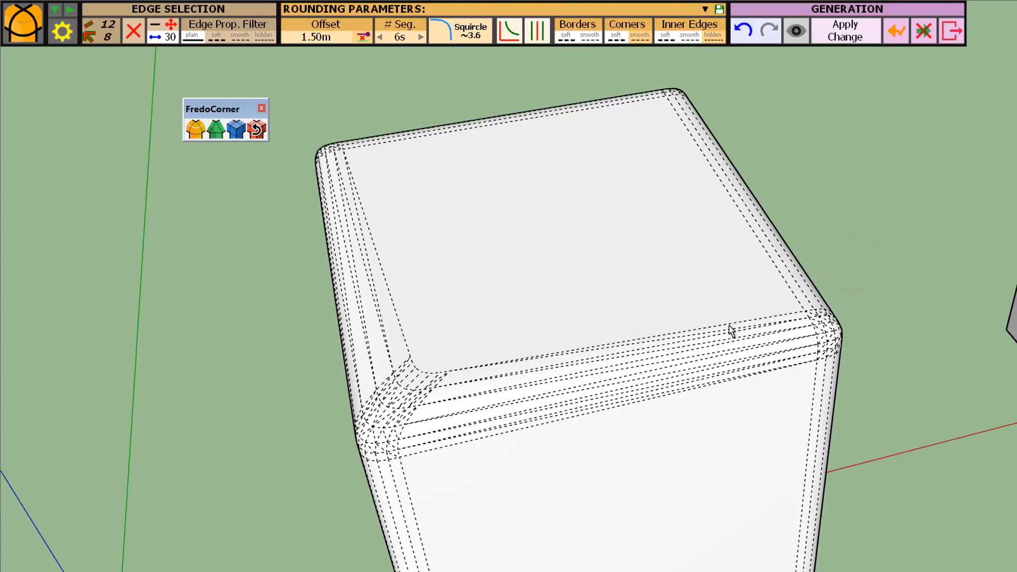
key("o")
left_click_drag(523, 358, 569, 341)
middle_click_drag(569, 340, 489, 406)
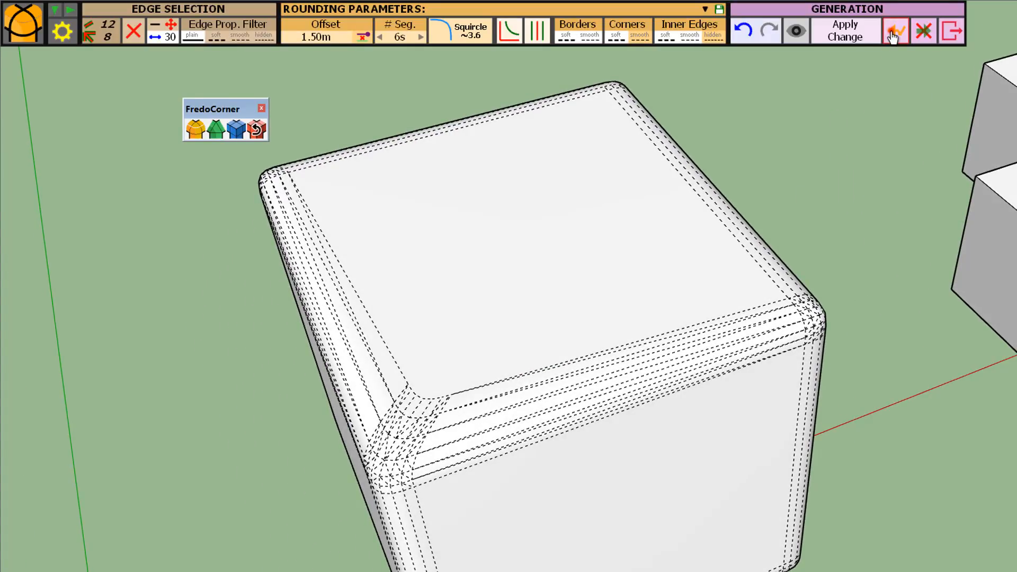
Roll back the generated rounding and reset the front offset line's corner offset to nominal at the top face's front-left corner.
left_click(894, 32)
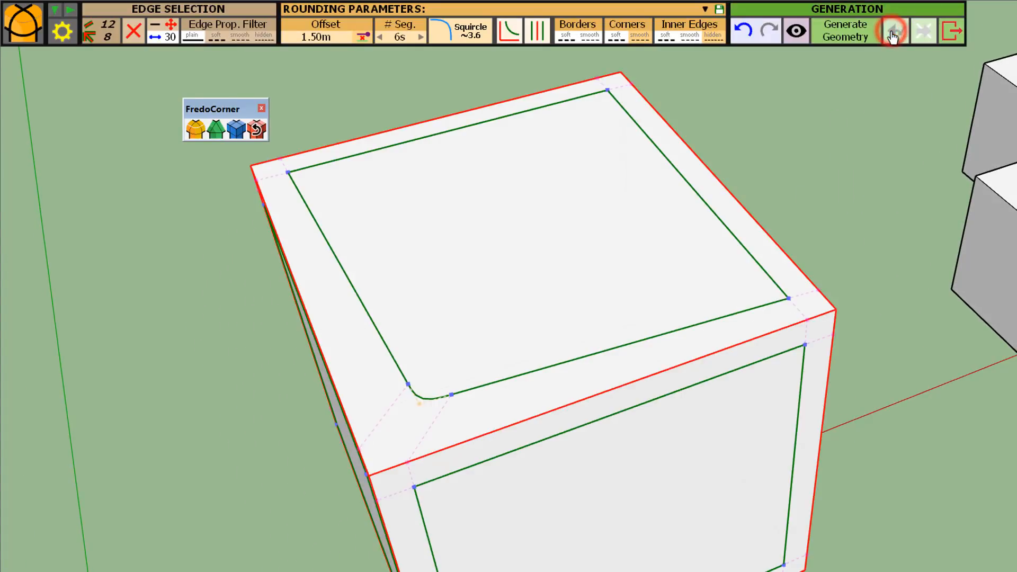
left_click(451, 396)
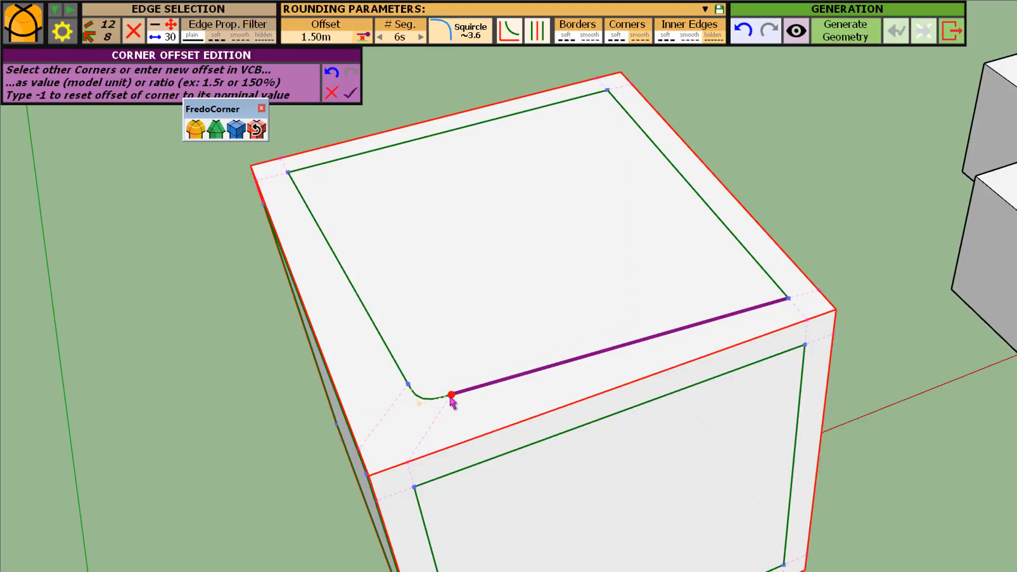
key("Return")
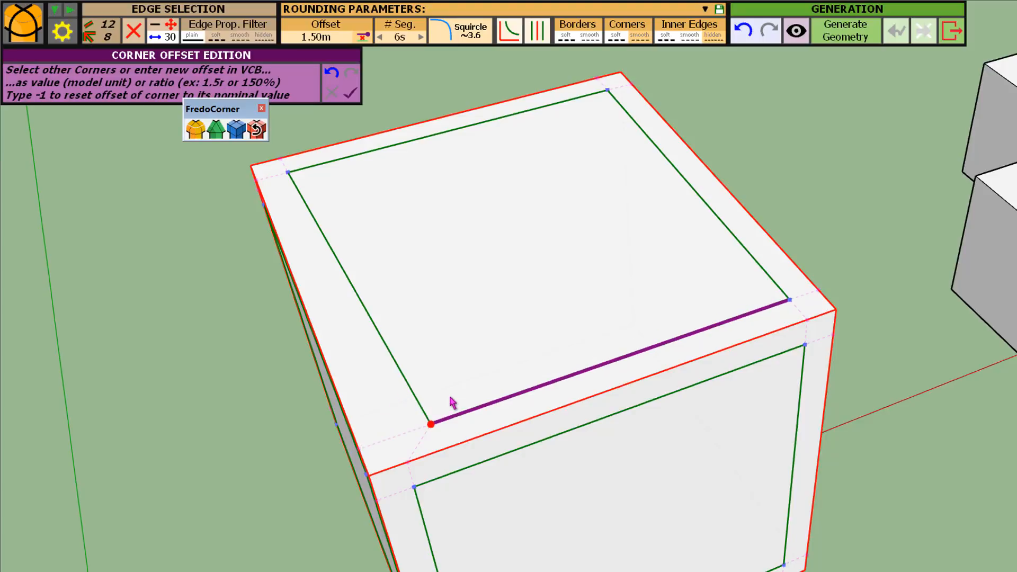
key("Return")
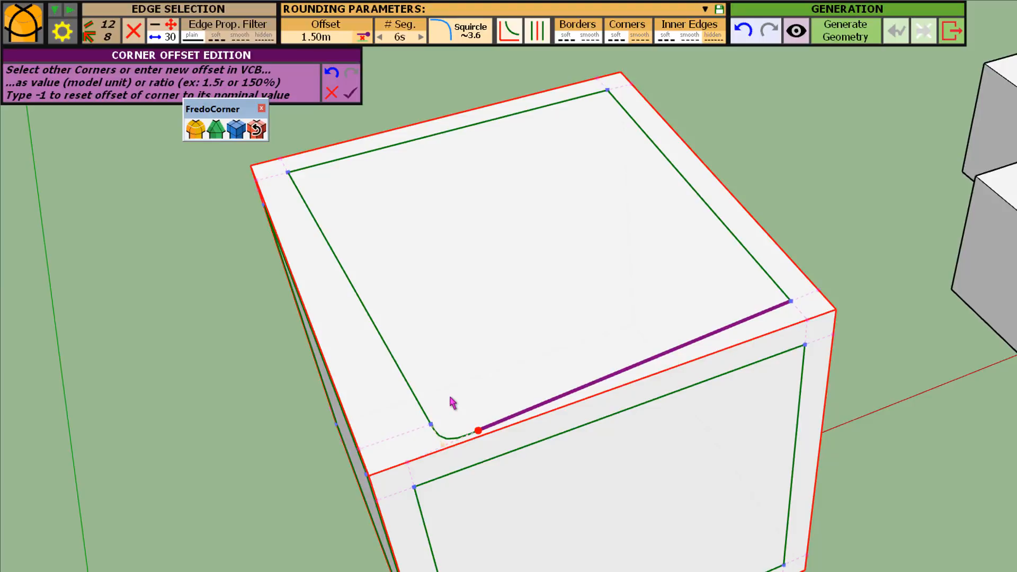
key("Return")
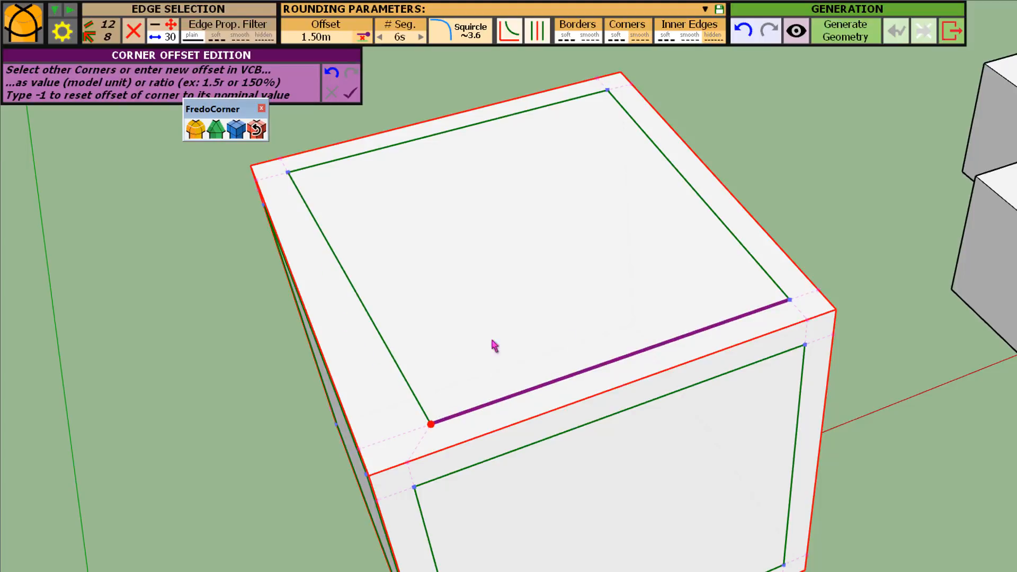
Generate the rounding with only the left offset line altered at the front-left corner and examine the result.
left_click(823, 248)
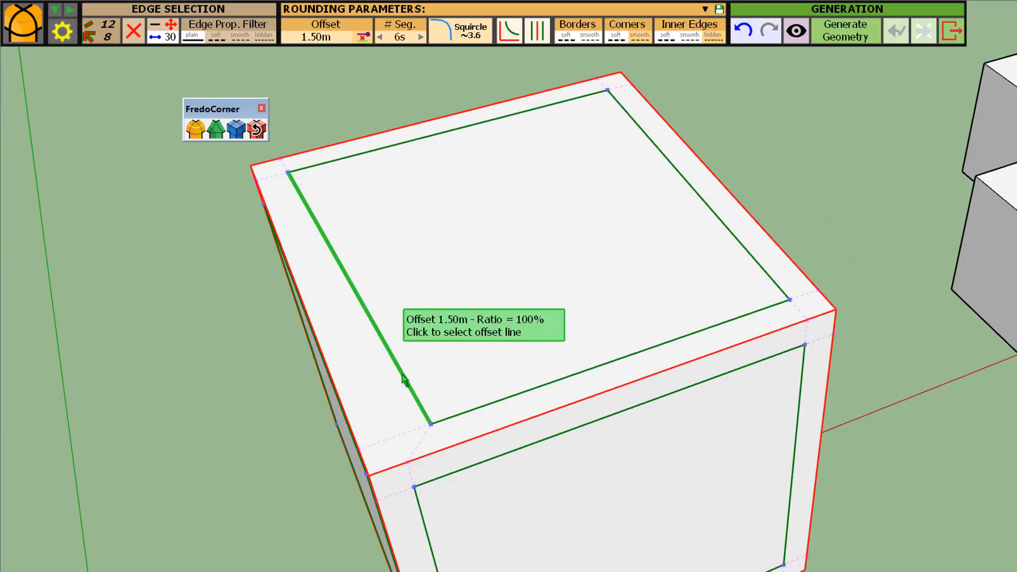
left_click(820, 199)
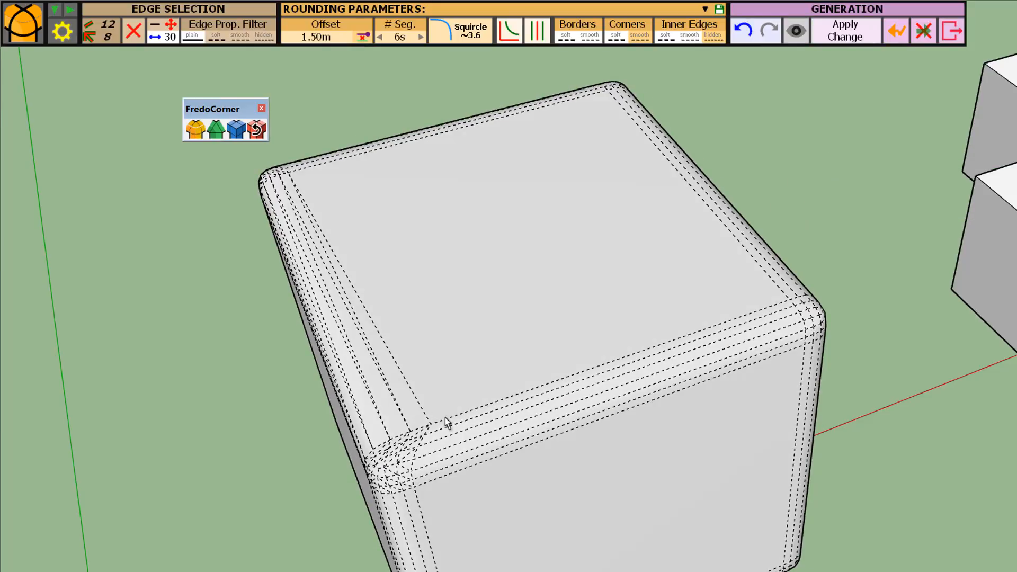
middle_click_drag(444, 418, 391, 366)
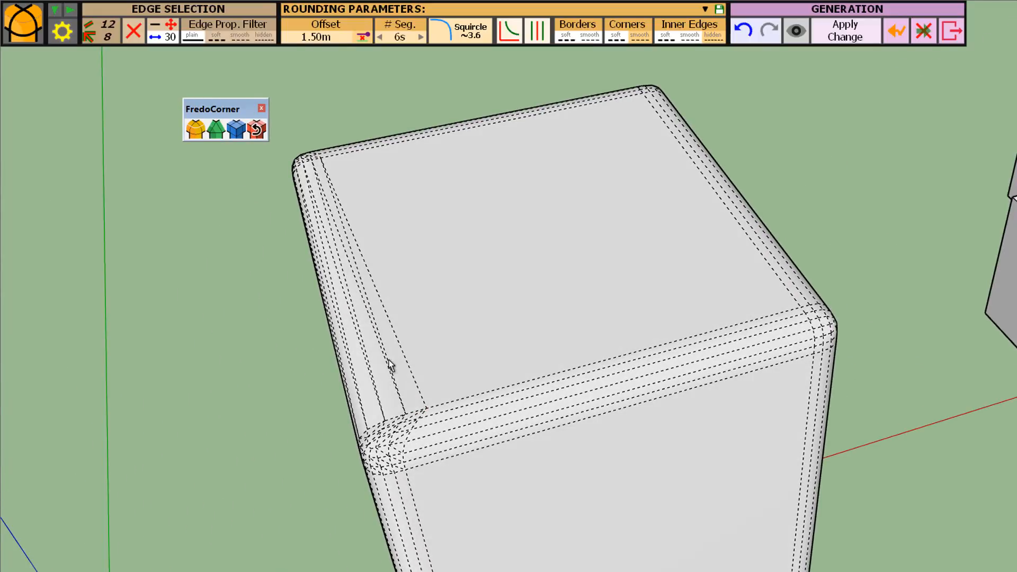
scroll(388, 361, "down", 1)
scroll(578, 350, "up", 2)
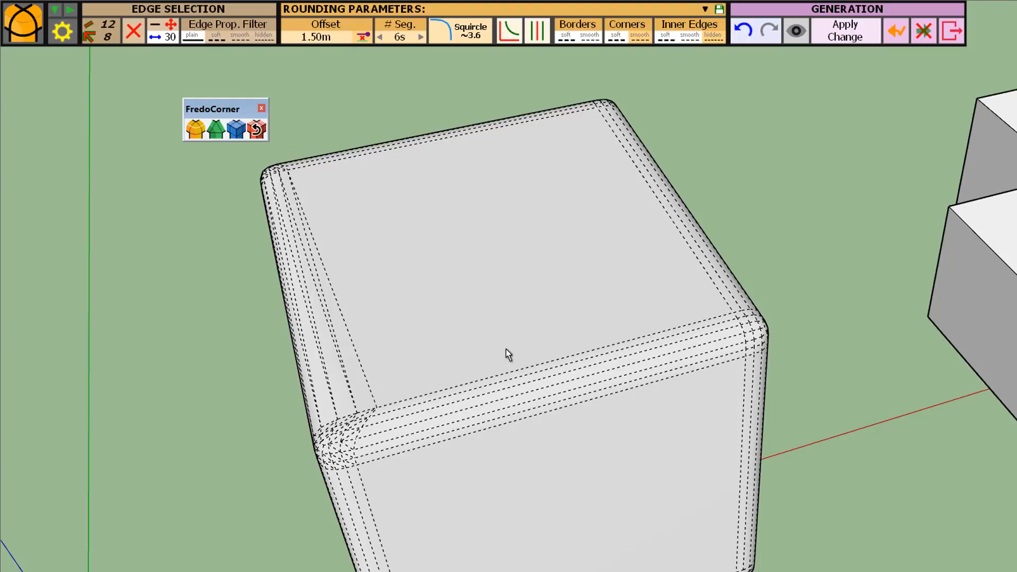
scroll(506, 350, "down", 3)
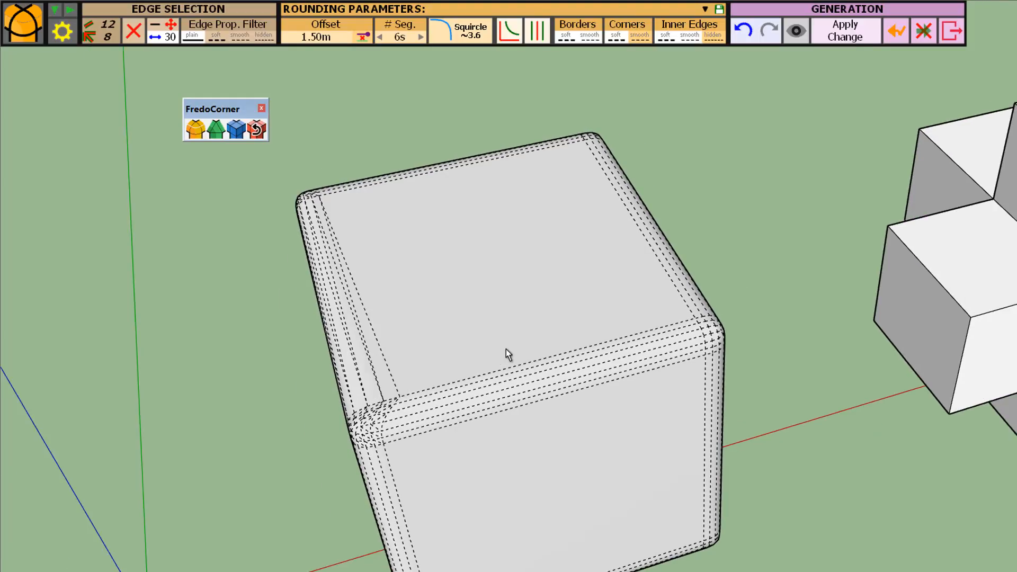